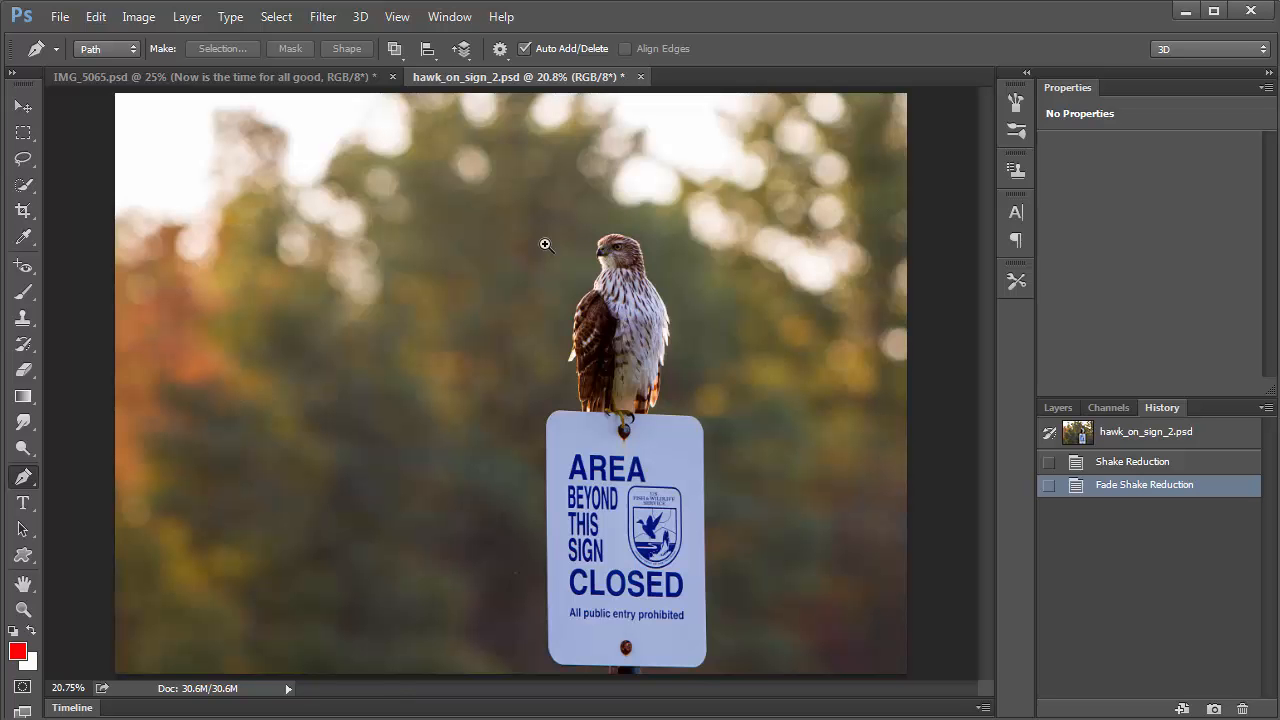
Step: Undo the Fade Shake Reduction while inspecting the hawk's head up close
{"action": "left_click_drag", "start_coordinate": [564, 236], "coordinate": [668, 330]}
{"action": "left_click_drag", "start_coordinate": [577, 254], "coordinate": [570, 319]}
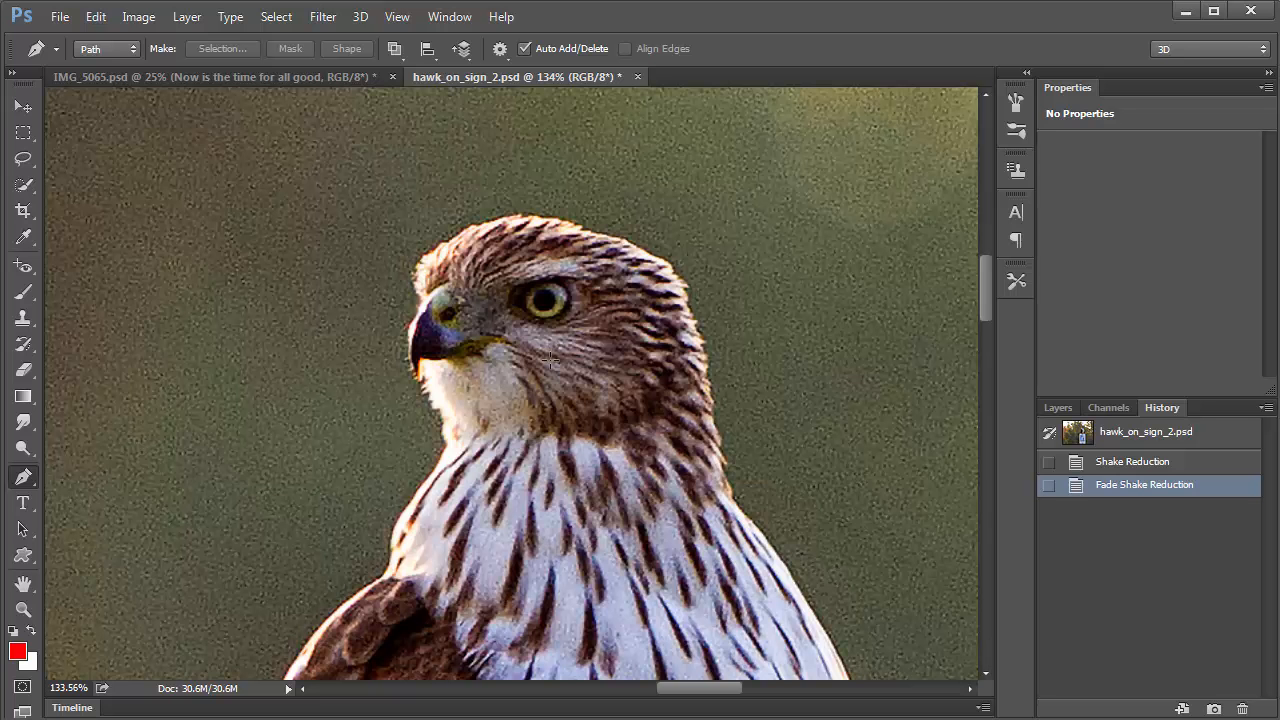
{"action": "key", "text": "ctrl+z"}
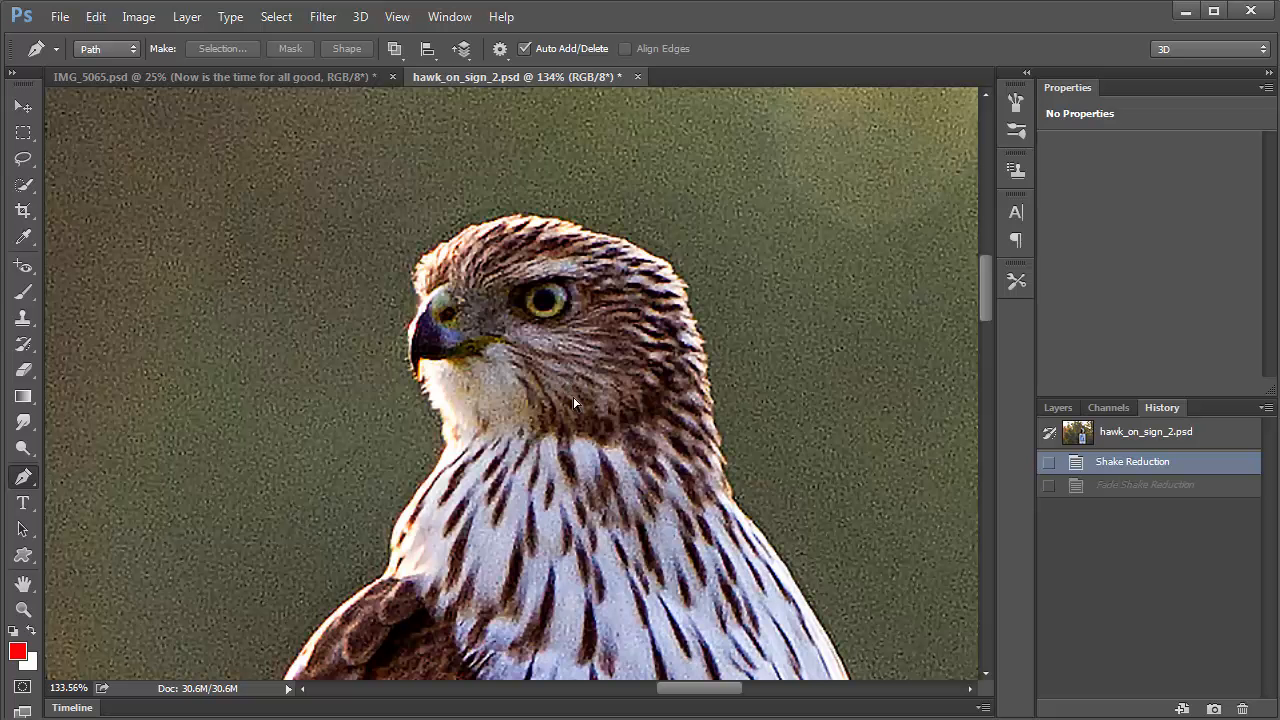
{"action": "scroll", "coordinate": [574, 403], "scroll_direction": "down", "scroll_amount": 3}
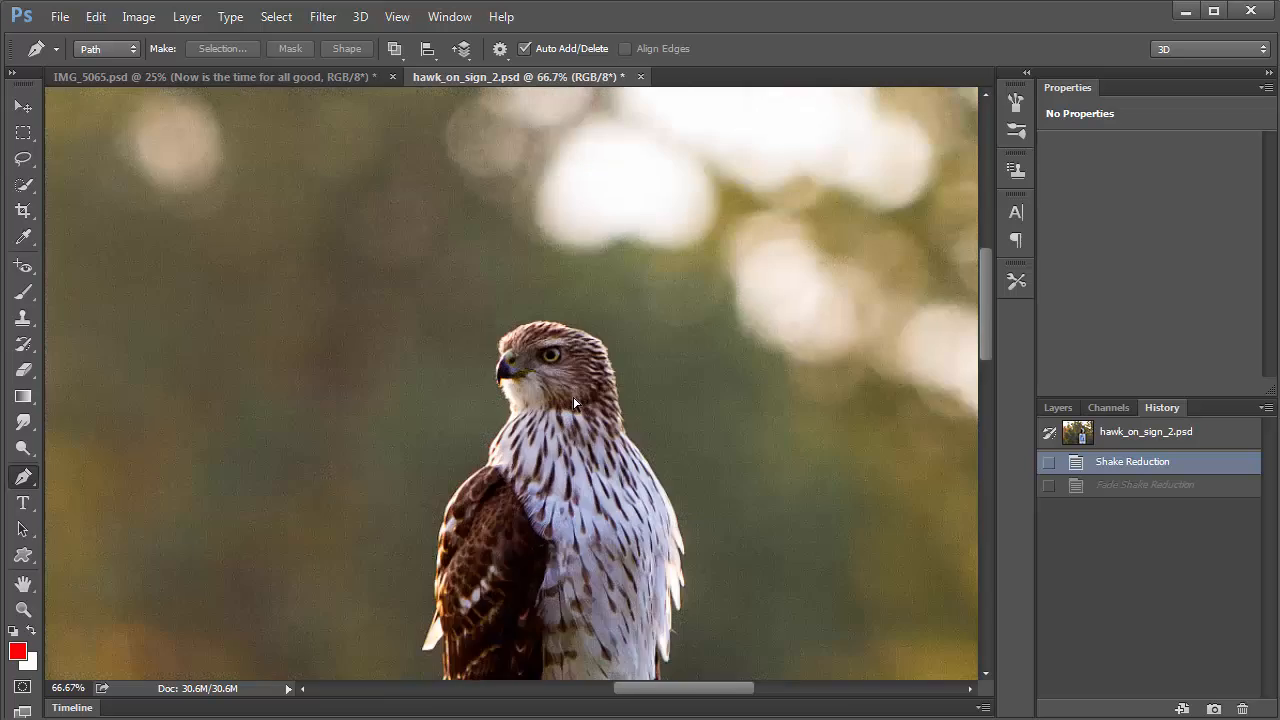
{"action": "scroll", "coordinate": [574, 403], "scroll_direction": "down", "scroll_amount": 3}
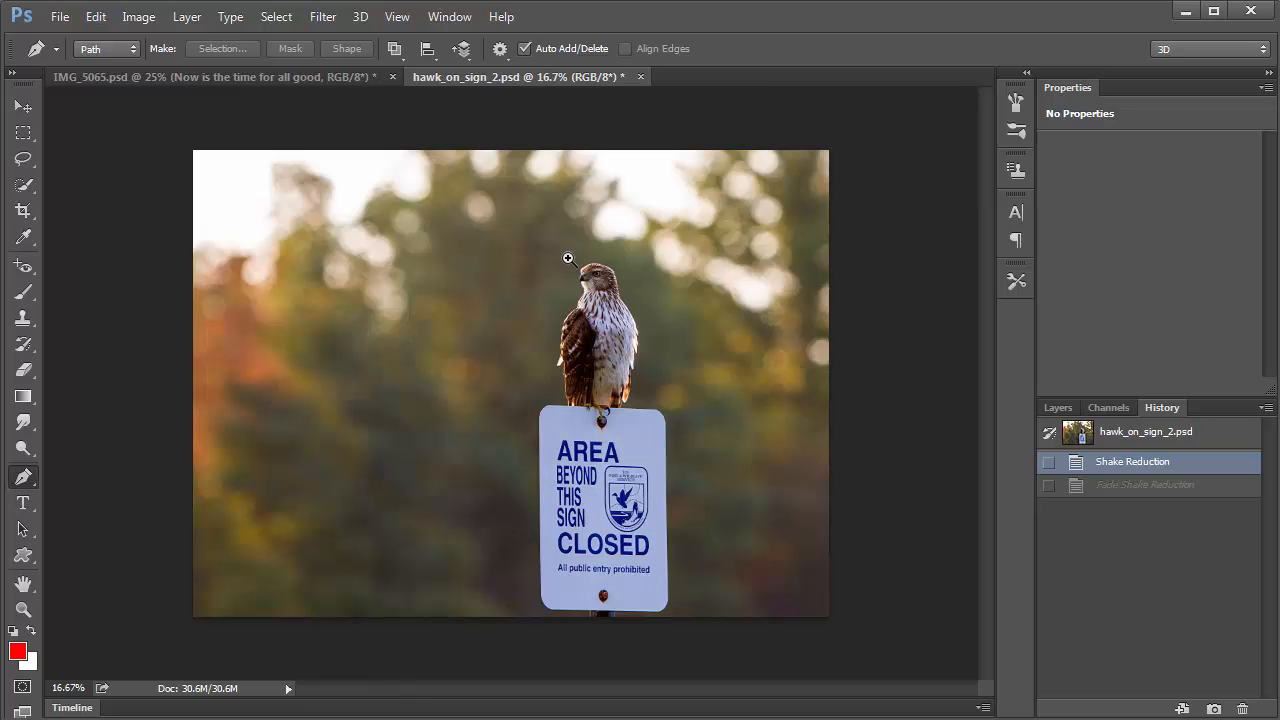
Step: Practise zooming in and out on the hawk, including with the Zoom tool's Scrubby Zoom option
{"action": "left_click_drag", "start_coordinate": [568, 256], "coordinate": [621, 314]}
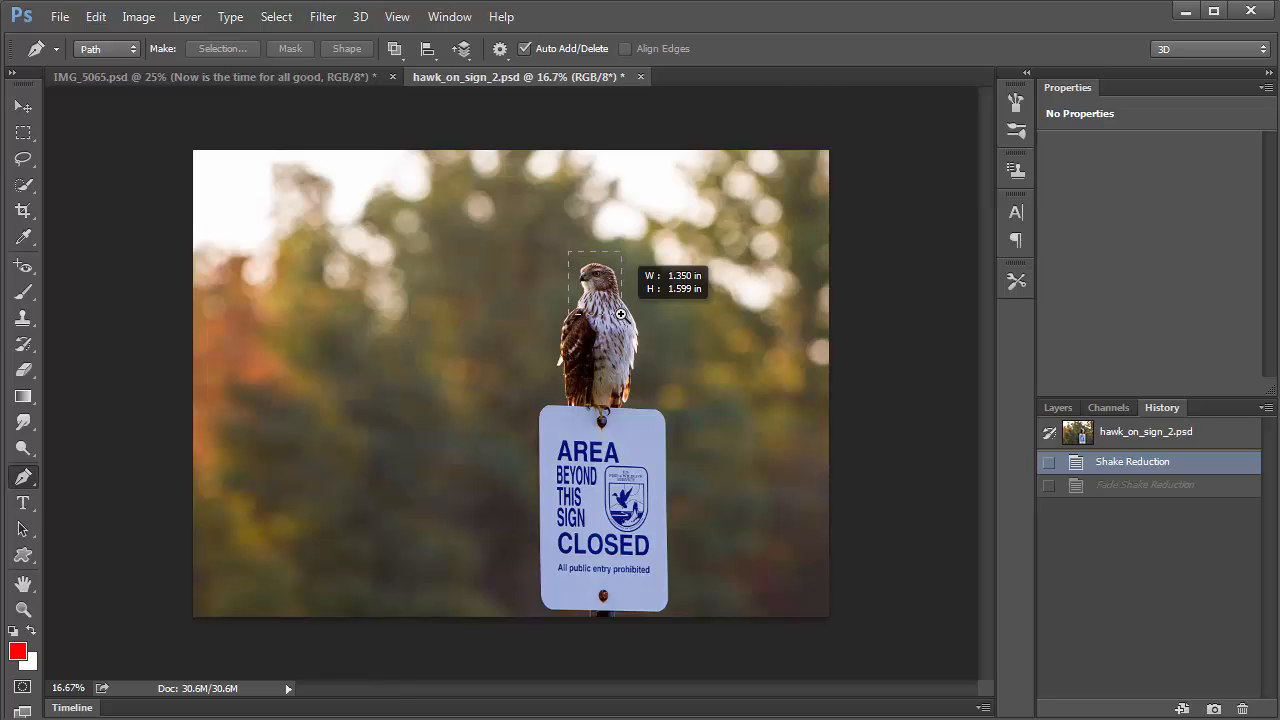
{"action": "left_click_drag", "start_coordinate": [620, 314], "coordinate": [763, 22]}
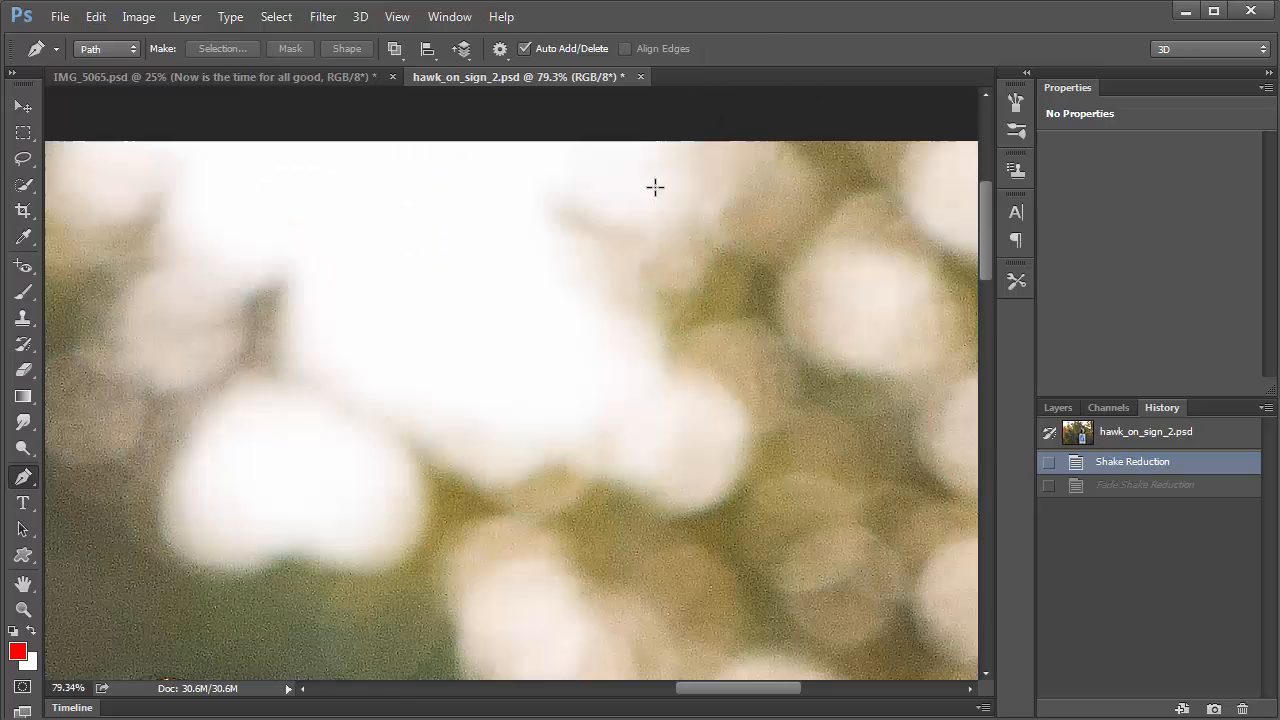
{"action": "key", "text": "ctrl+0"}
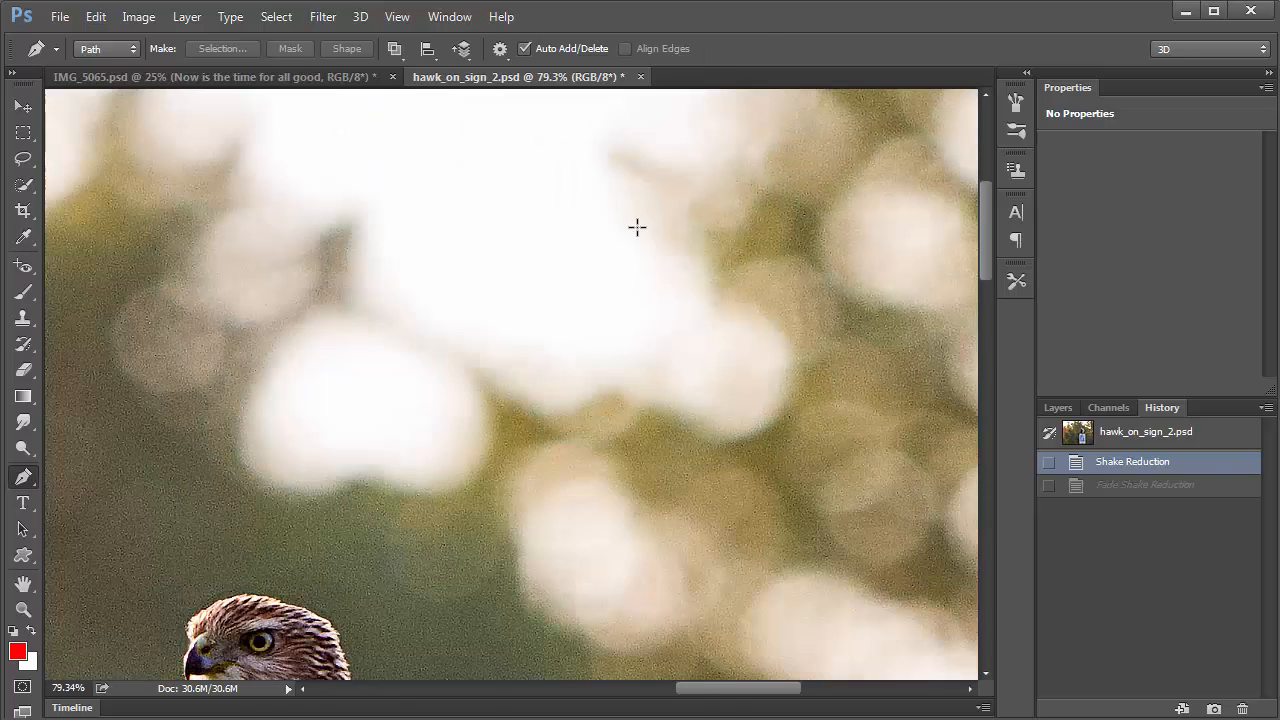
{"action": "left_click", "coordinate": [24, 610]}
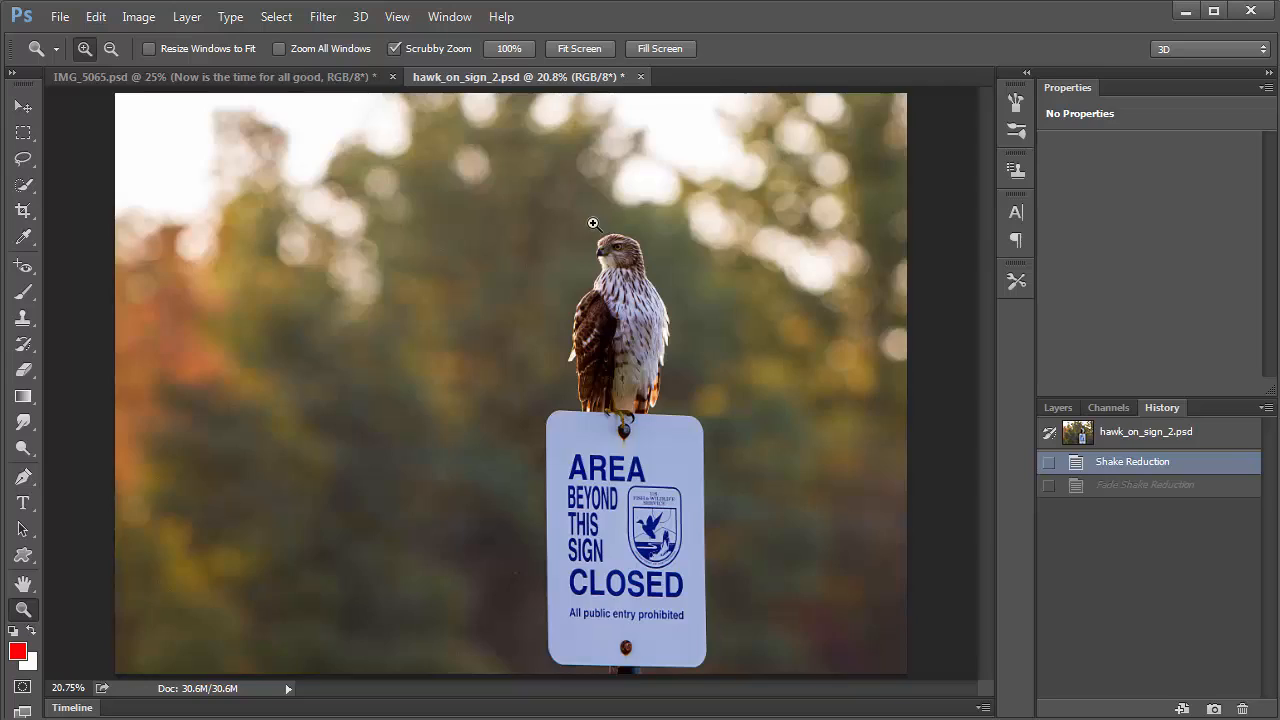
{"action": "left_click_drag", "start_coordinate": [593, 223], "coordinate": [581, 294]}
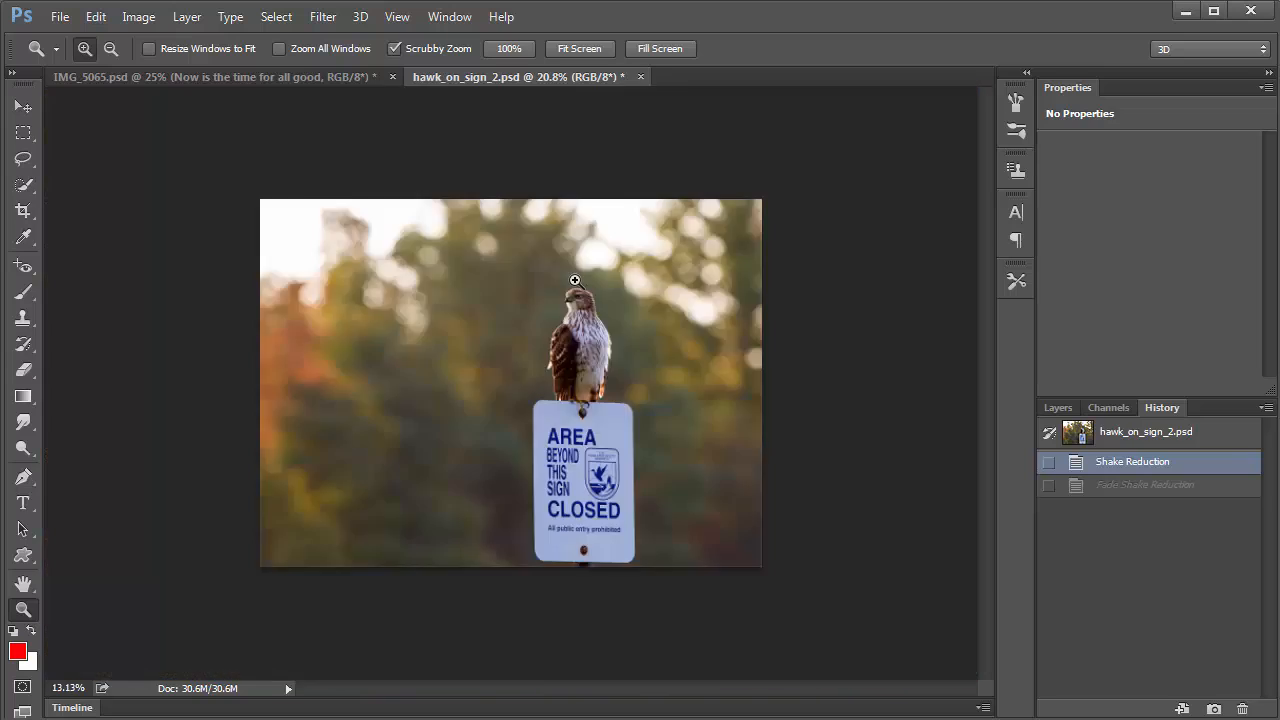
{"action": "left_click_drag", "start_coordinate": [581, 294], "coordinate": [630, 373]}
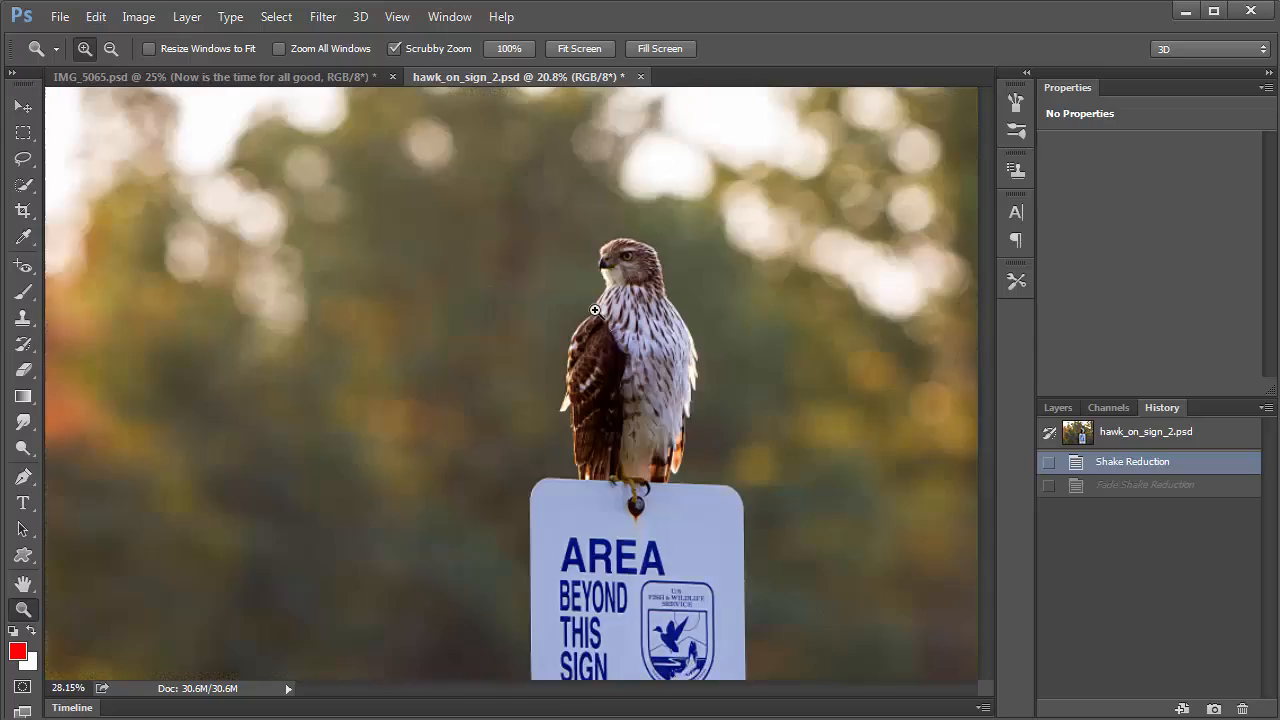
{"action": "left_click_drag", "start_coordinate": [575, 415], "coordinate": [590, 412]}
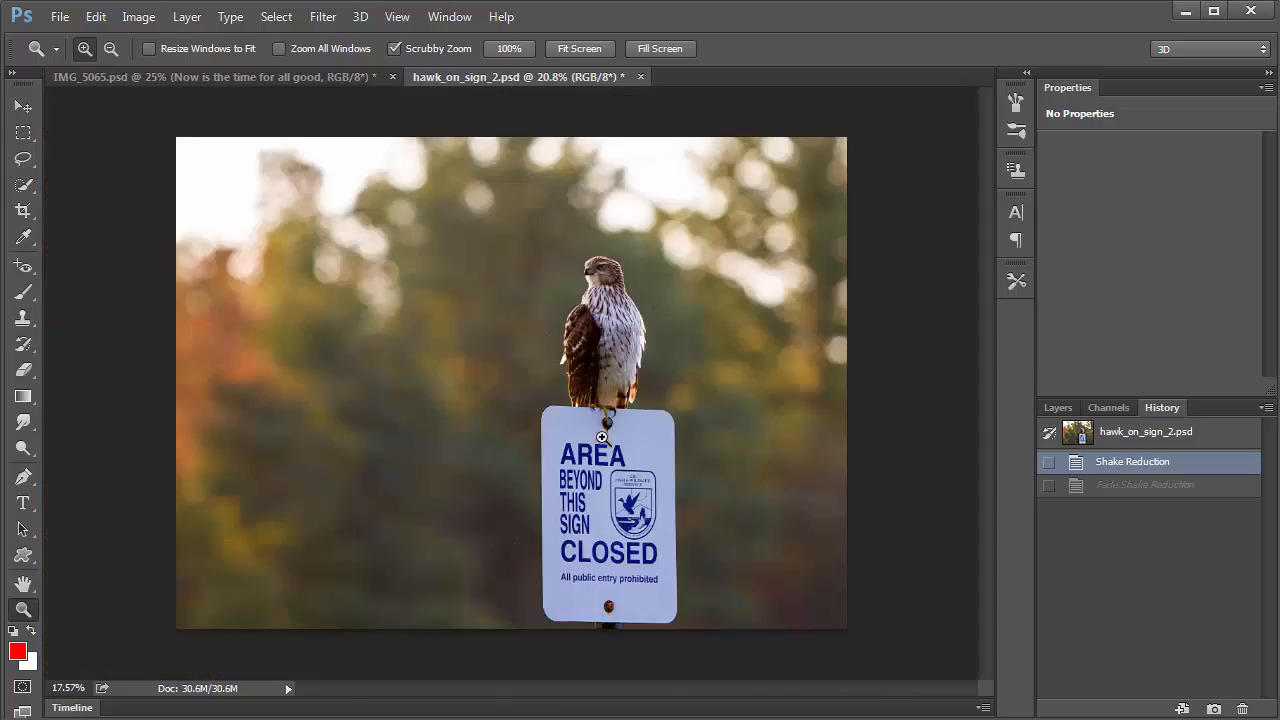
{"action": "left_click_drag", "start_coordinate": [600, 420], "coordinate": [704, 435]}
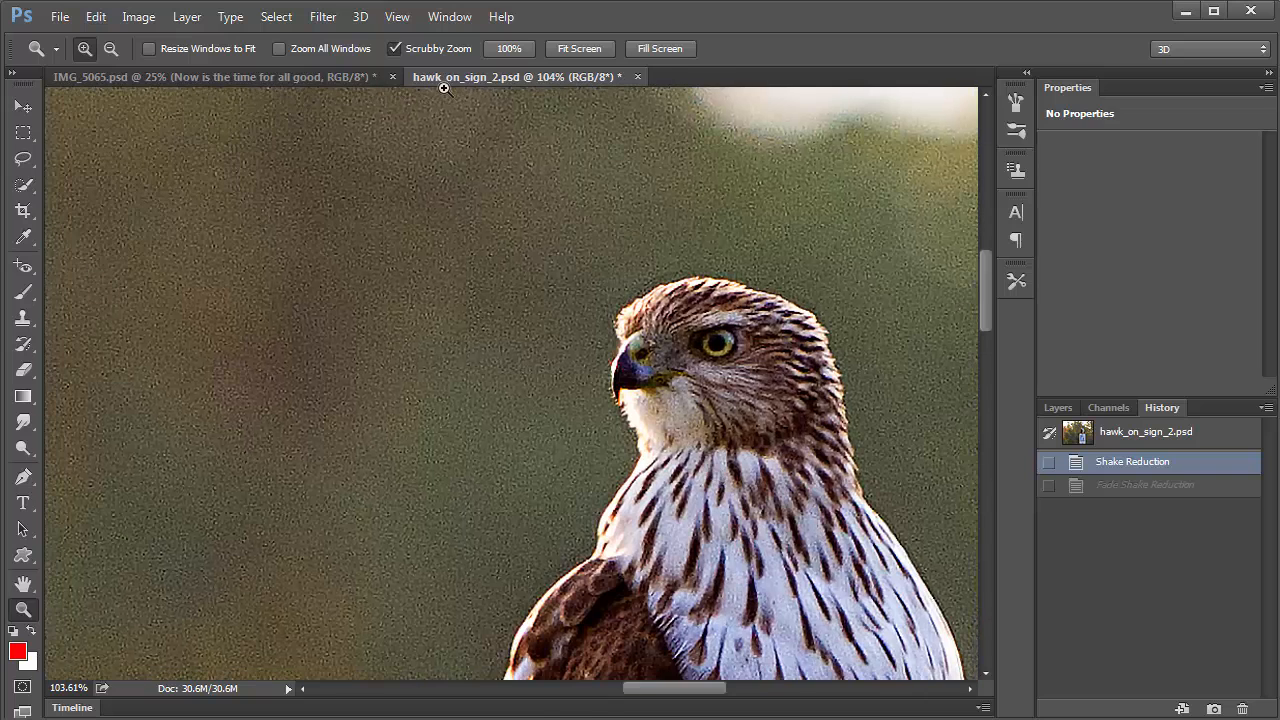
Step: Disable Scrubby Zoom and magnify the hawk's head to about 201% with a zoom marquee
{"action": "left_click", "coordinate": [395, 49]}
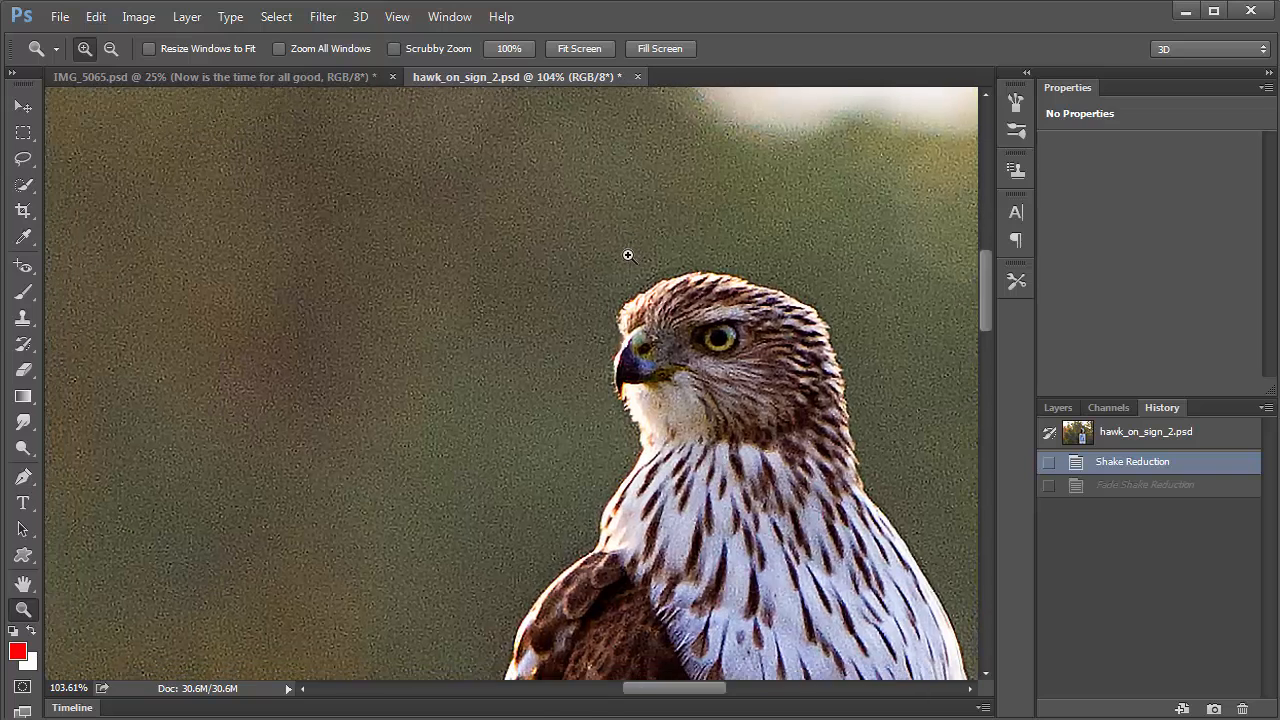
{"action": "key", "text": "ctrl+0"}
{"action": "left_click_drag", "start_coordinate": [590, 227], "coordinate": [651, 284]}
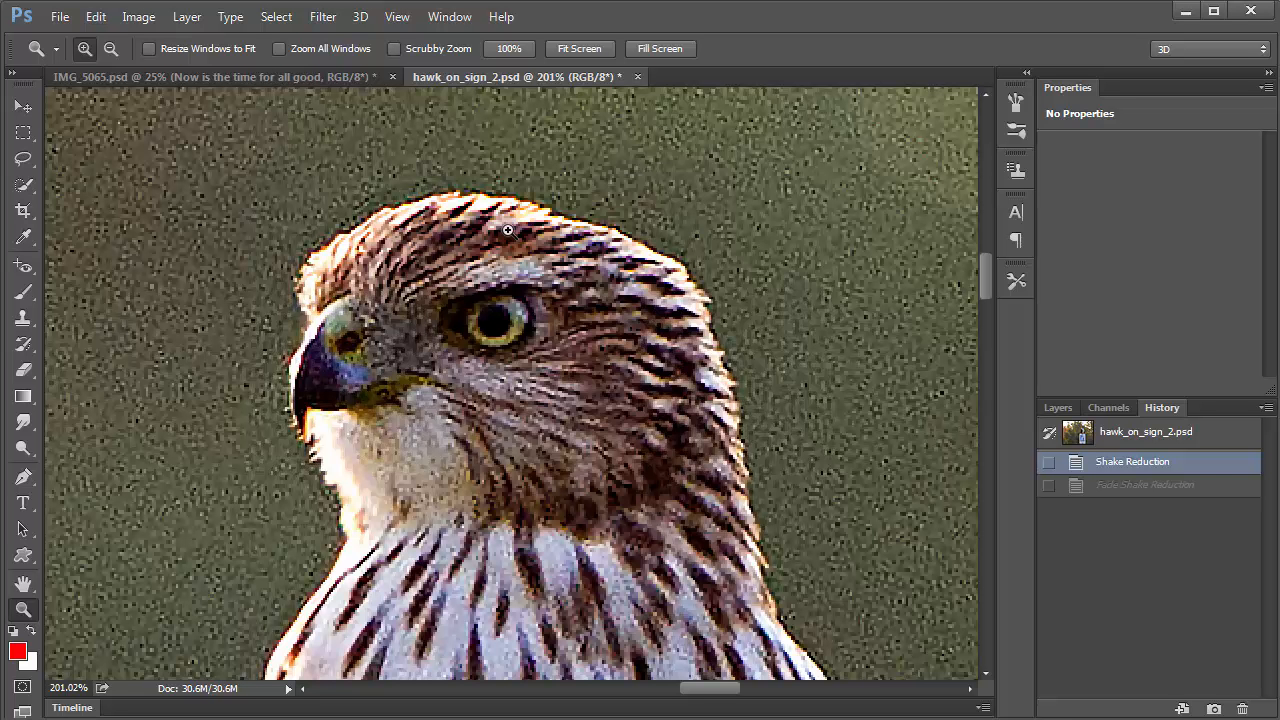
{"action": "left_click_drag", "start_coordinate": [524, 215], "coordinate": [670, 235]}
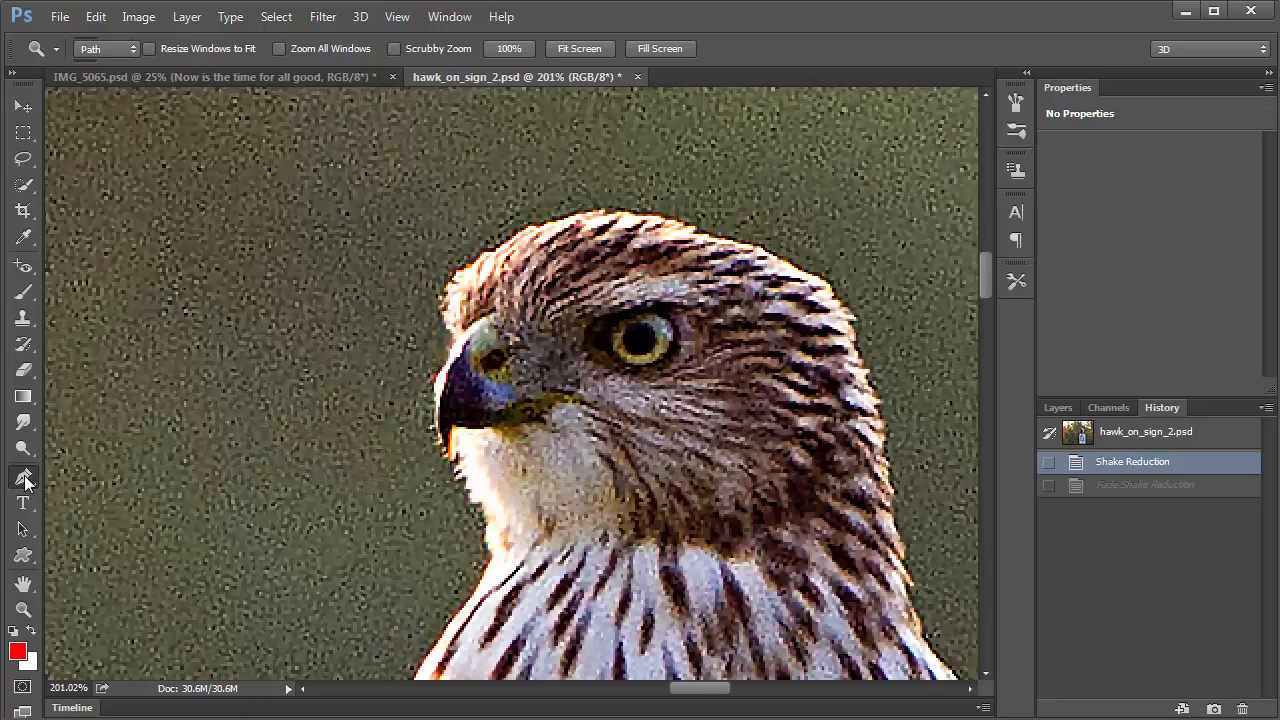
Step: Draw a closed, straight-sided seven-point path around the upper part of the hawk's head with the Pen tool
{"action": "left_click", "coordinate": [25, 479]}
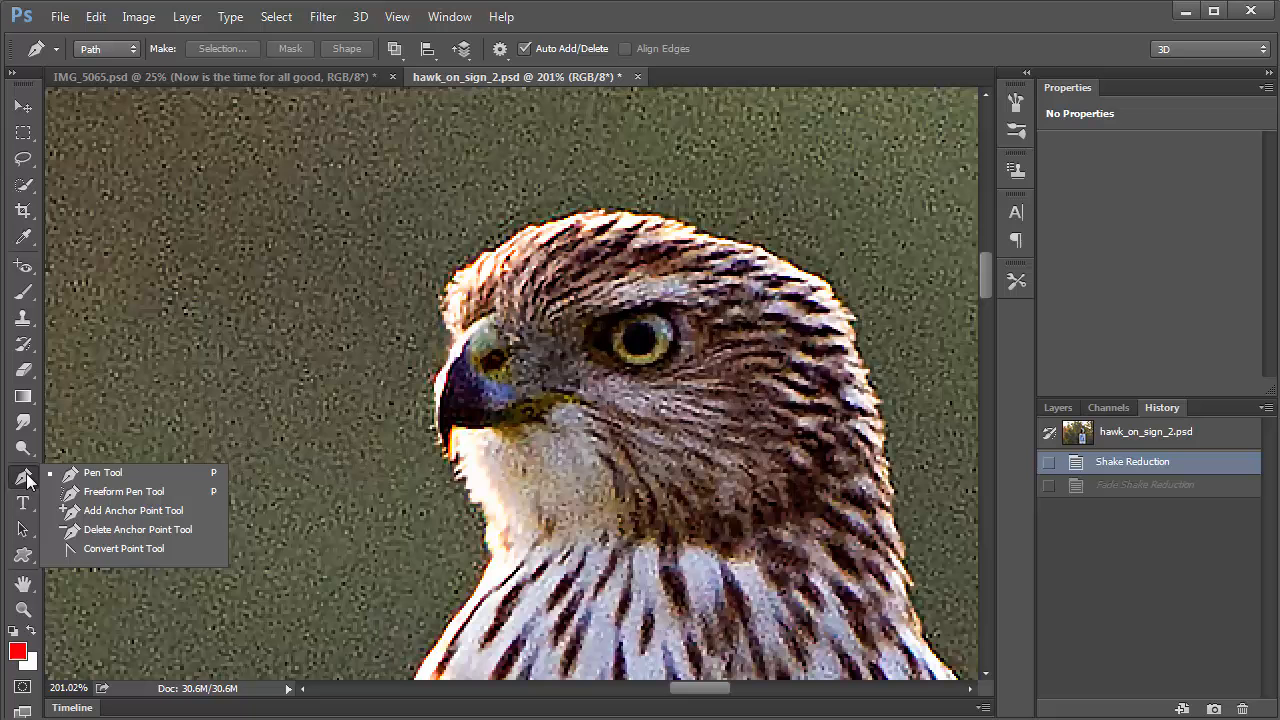
{"action": "left_click", "coordinate": [109, 481]}
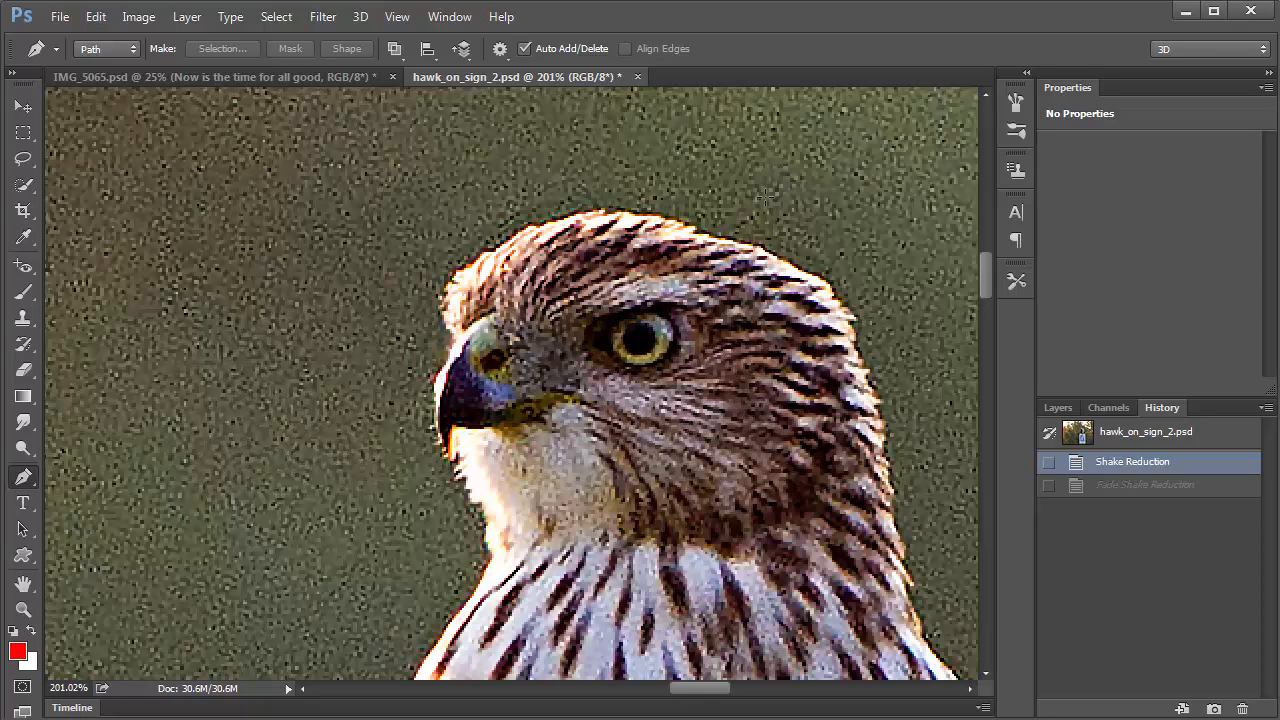
{"action": "left_click", "coordinate": [829, 150]}
{"action": "left_click", "coordinate": [526, 148]}
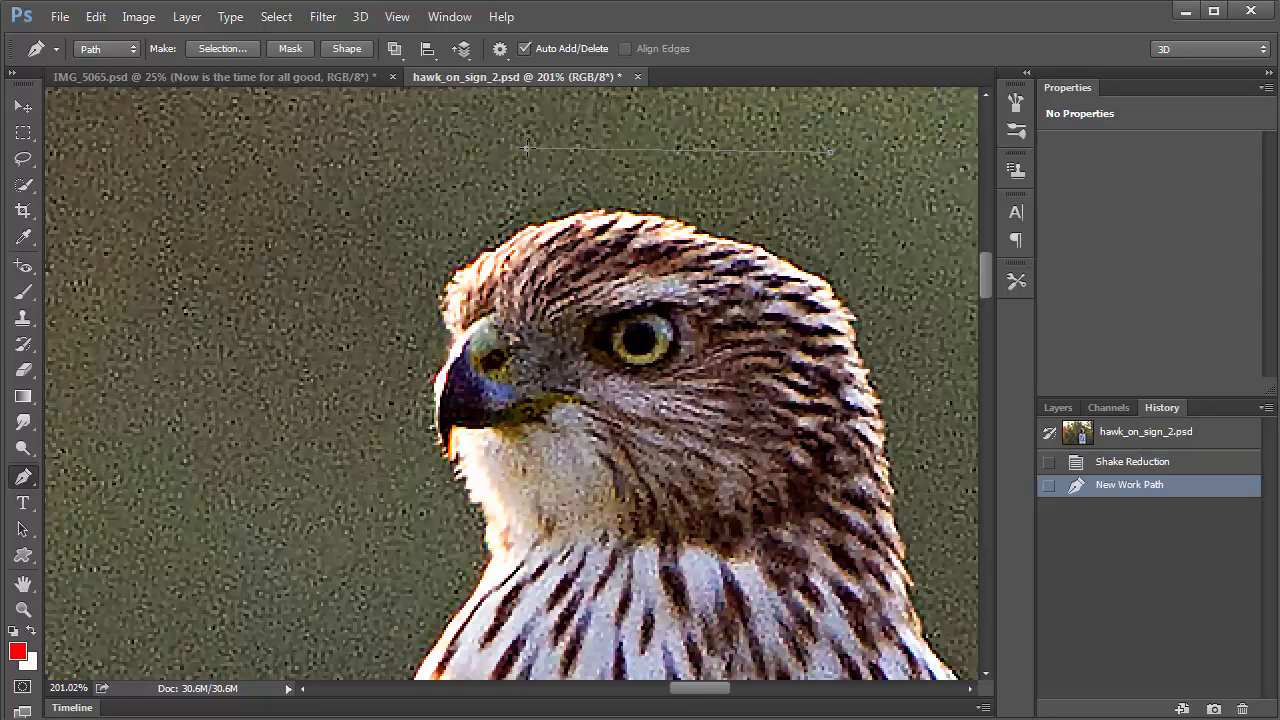
{"action": "left_click", "coordinate": [343, 231]}
{"action": "left_click", "coordinate": [323, 373]}
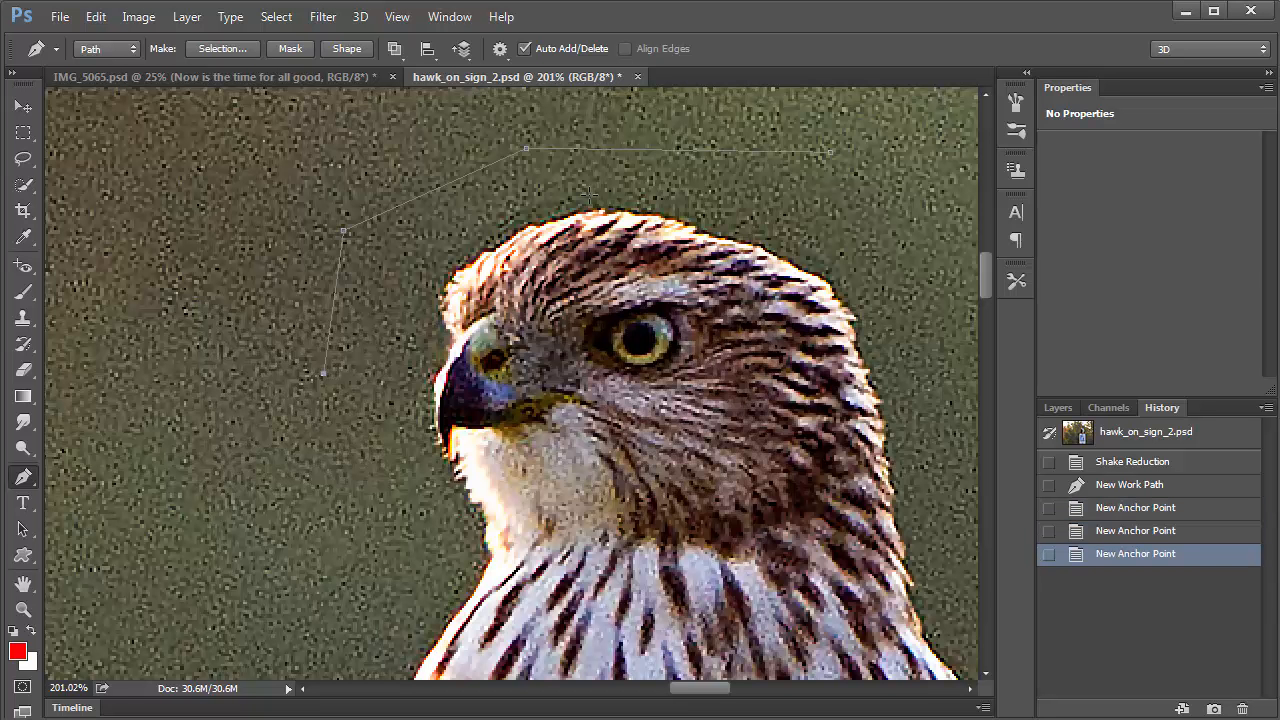
{"action": "left_click", "coordinate": [538, 372]}
{"action": "left_click", "coordinate": [731, 356]}
{"action": "left_click", "coordinate": [843, 270]}
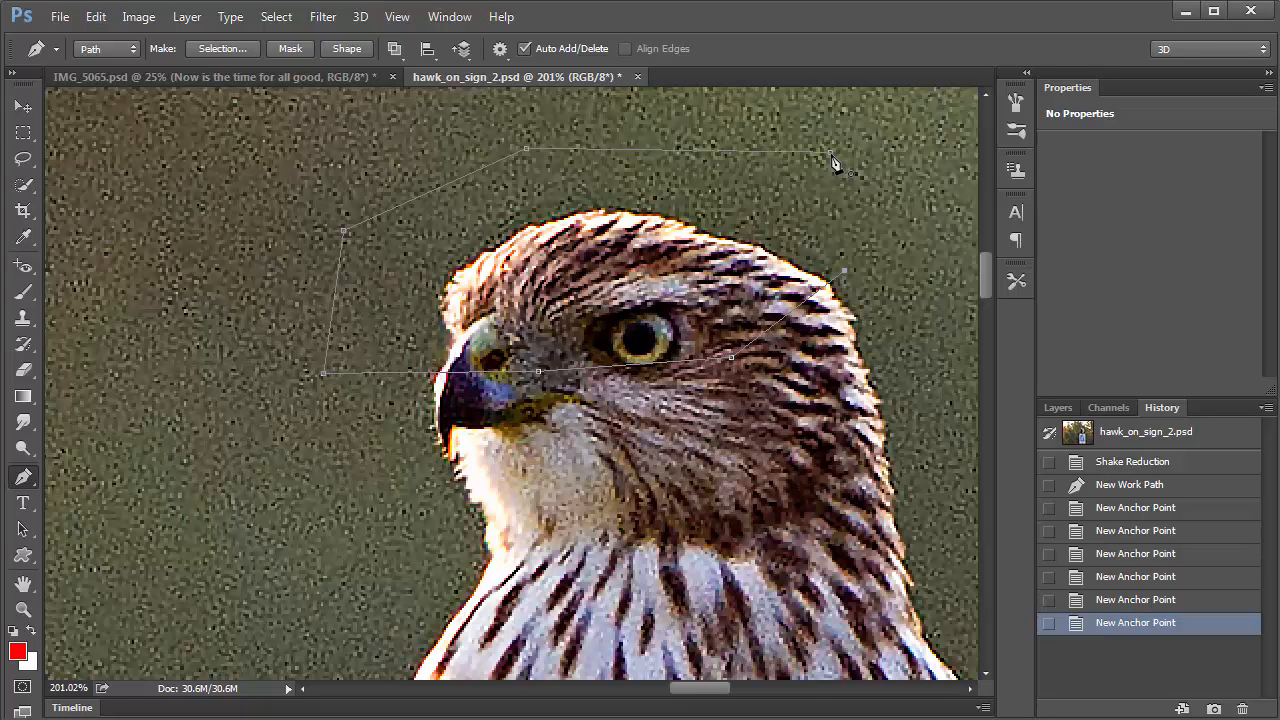
{"action": "left_click", "coordinate": [831, 155]}
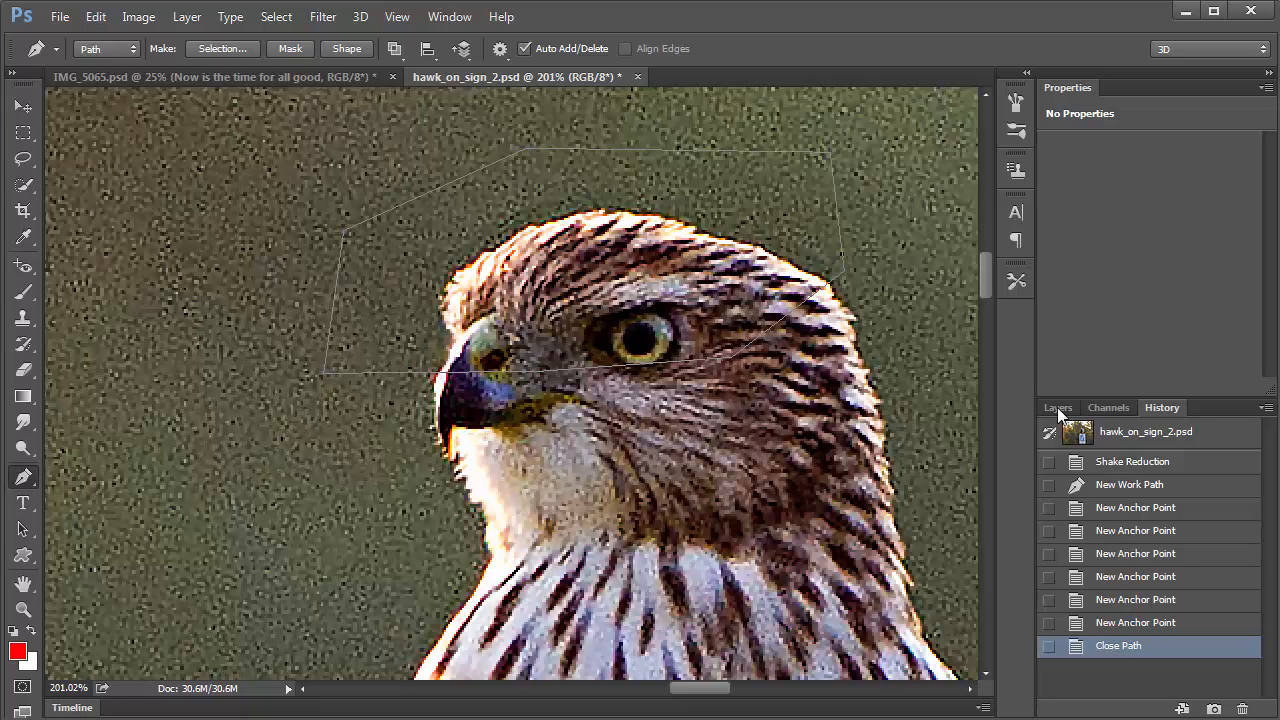
Step: Step back in the history to Shake Reduction to remove the straight-sided path
{"action": "left_click", "coordinate": [450, 20]}
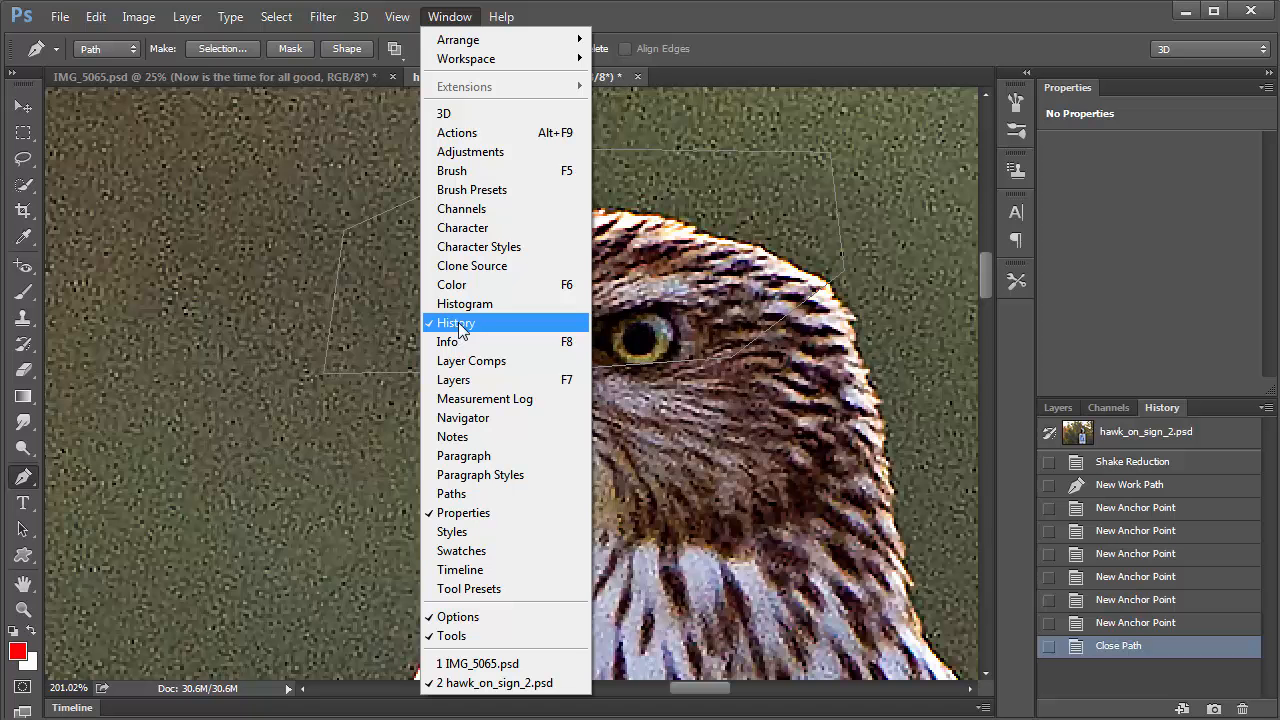
{"action": "left_click", "coordinate": [1129, 488]}
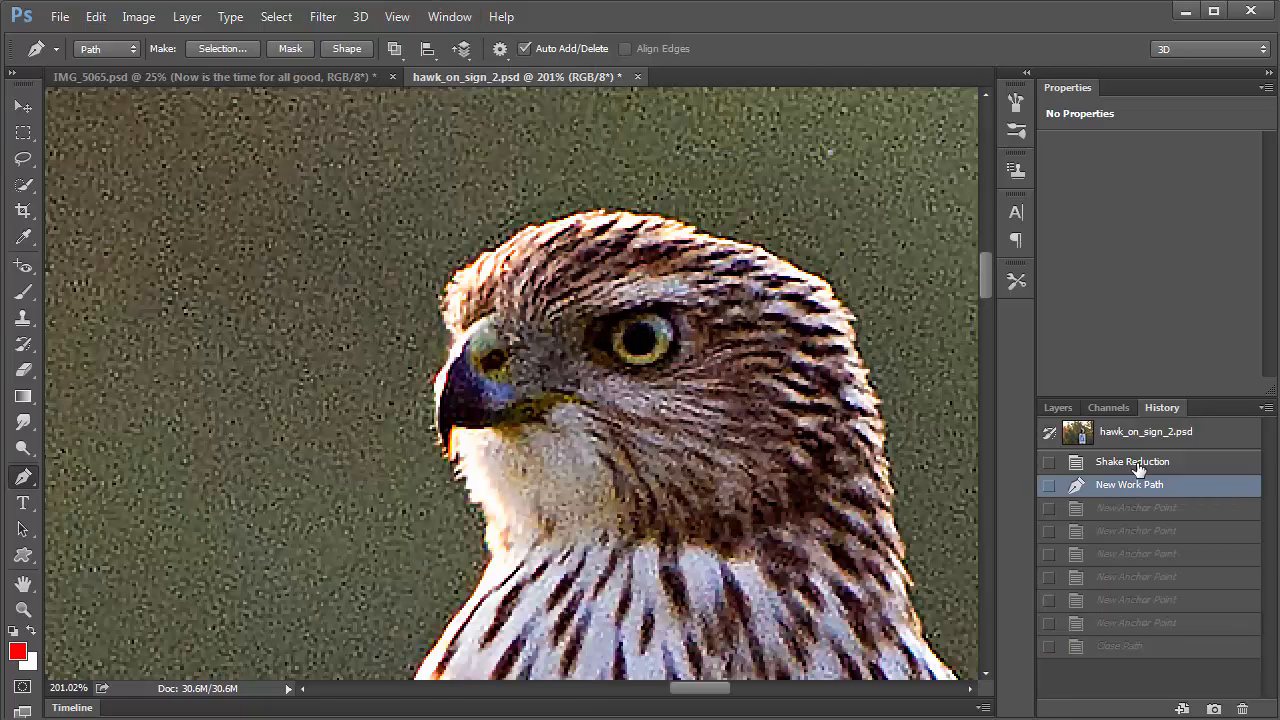
{"action": "left_click", "coordinate": [1138, 465]}
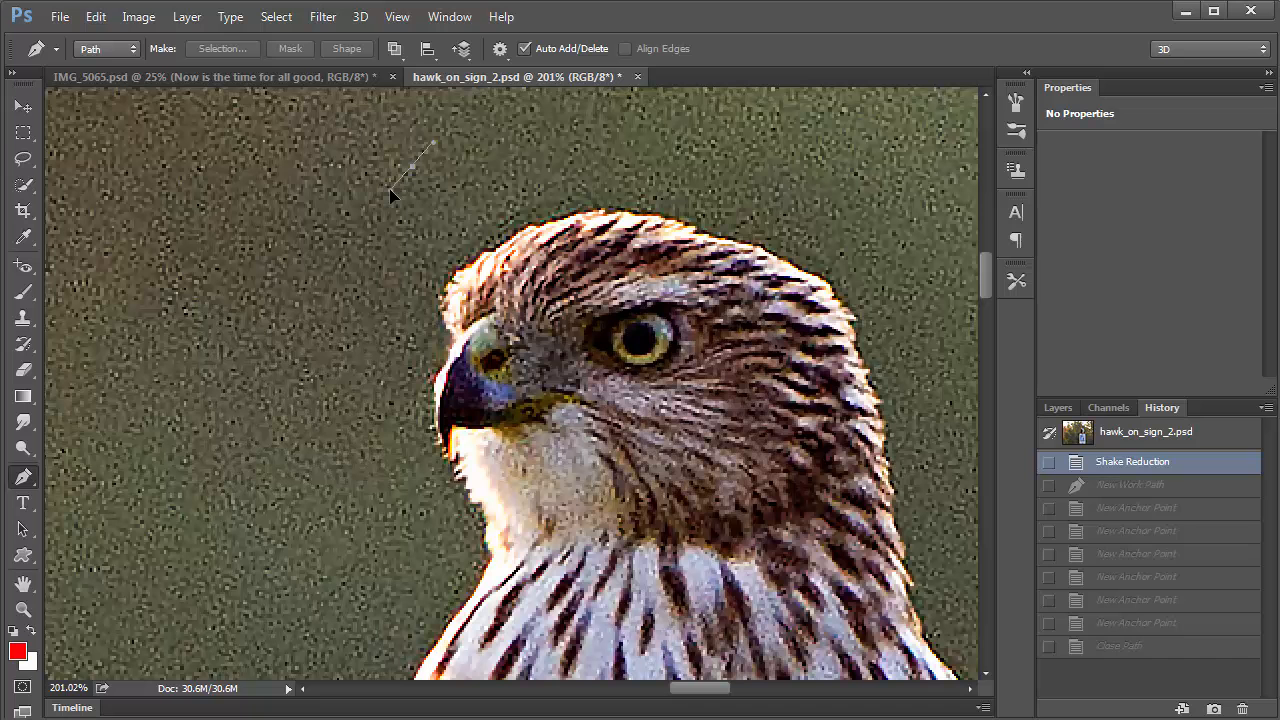
Step: Draw a closed, curved five-point path in the background beside the hawk's head with the Pen tool
{"action": "left_click_drag", "start_coordinate": [389, 188], "coordinate": [390, 189]}
{"action": "left_click_drag", "start_coordinate": [249, 256], "coordinate": [252, 368]}
{"action": "left_click_drag", "start_coordinate": [310, 408], "coordinate": [355, 418]}
{"action": "left_click_drag", "start_coordinate": [404, 321], "coordinate": [425, 277]}
{"action": "left_click_drag", "start_coordinate": [438, 203], "coordinate": [425, 178]}
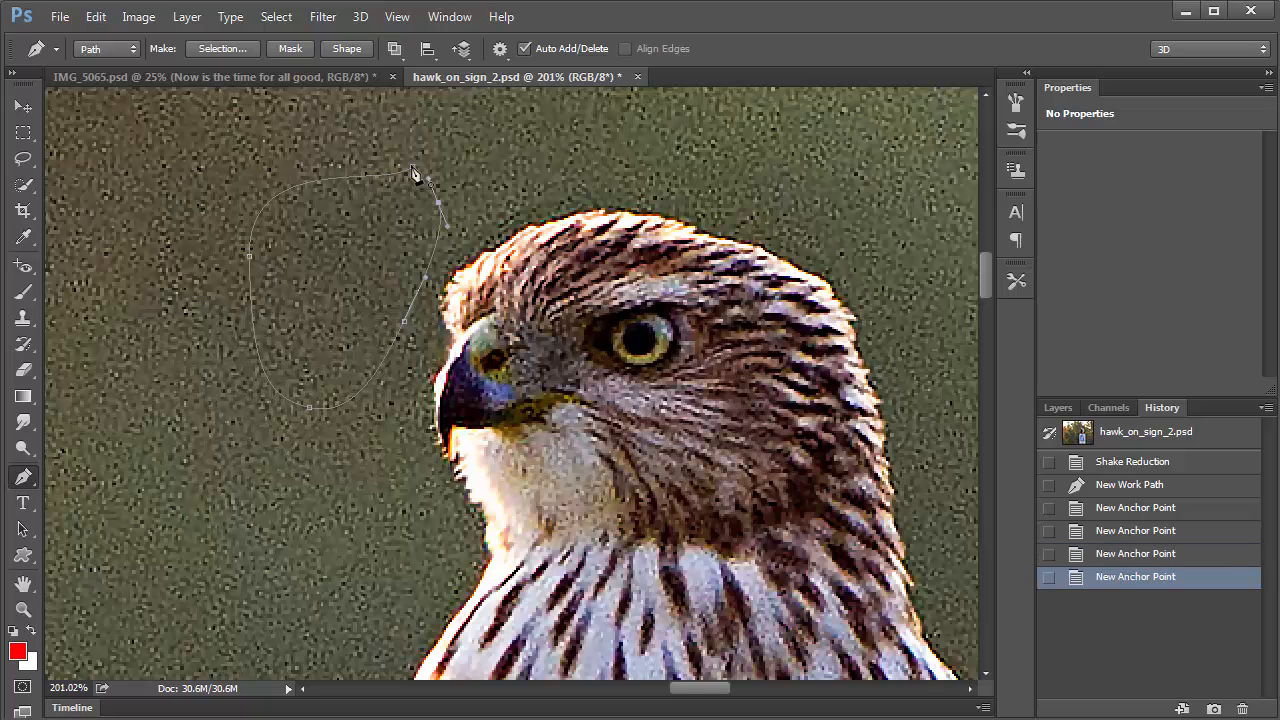
{"action": "left_click", "coordinate": [412, 166]}
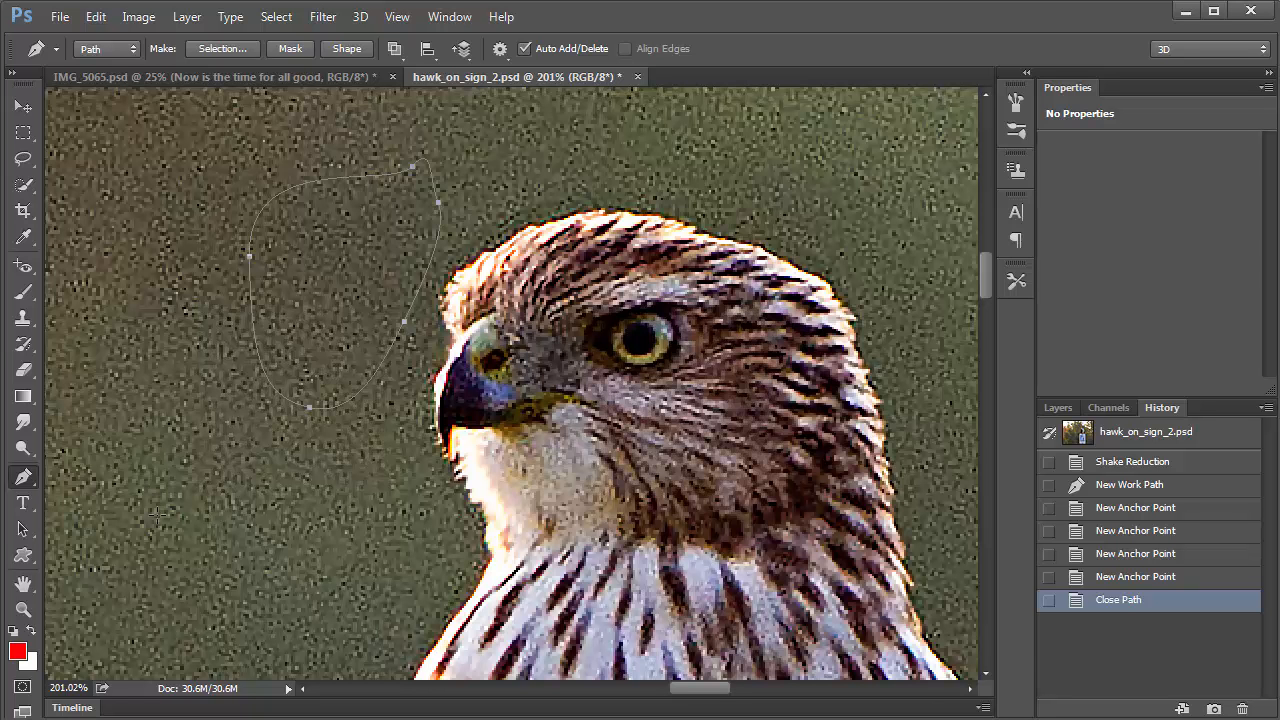
Step: Add a second, smaller rounded closed path in the background below the first curved path
{"action": "left_click_drag", "start_coordinate": [157, 544], "coordinate": [160, 547]}
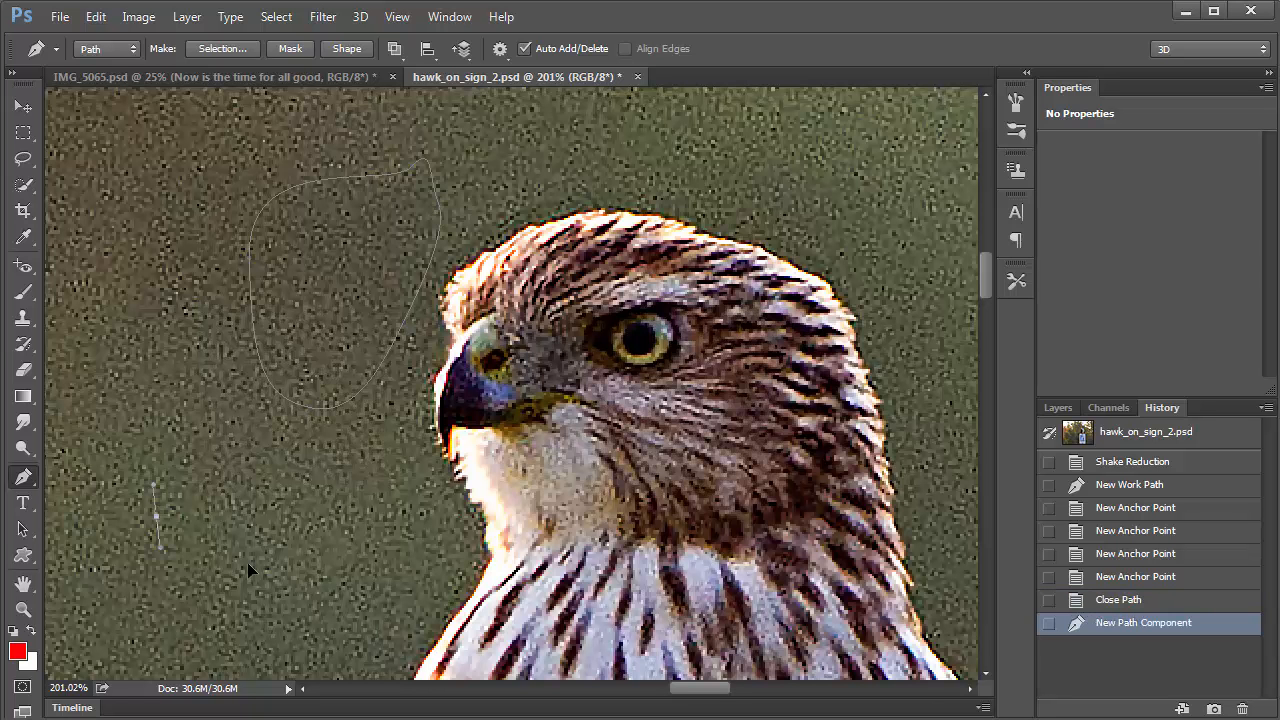
{"action": "left_click_drag", "start_coordinate": [231, 566], "coordinate": [248, 565]}
{"action": "left_click_drag", "start_coordinate": [289, 516], "coordinate": [194, 441]}
{"action": "left_click_drag", "start_coordinate": [156, 516], "coordinate": [180, 568]}
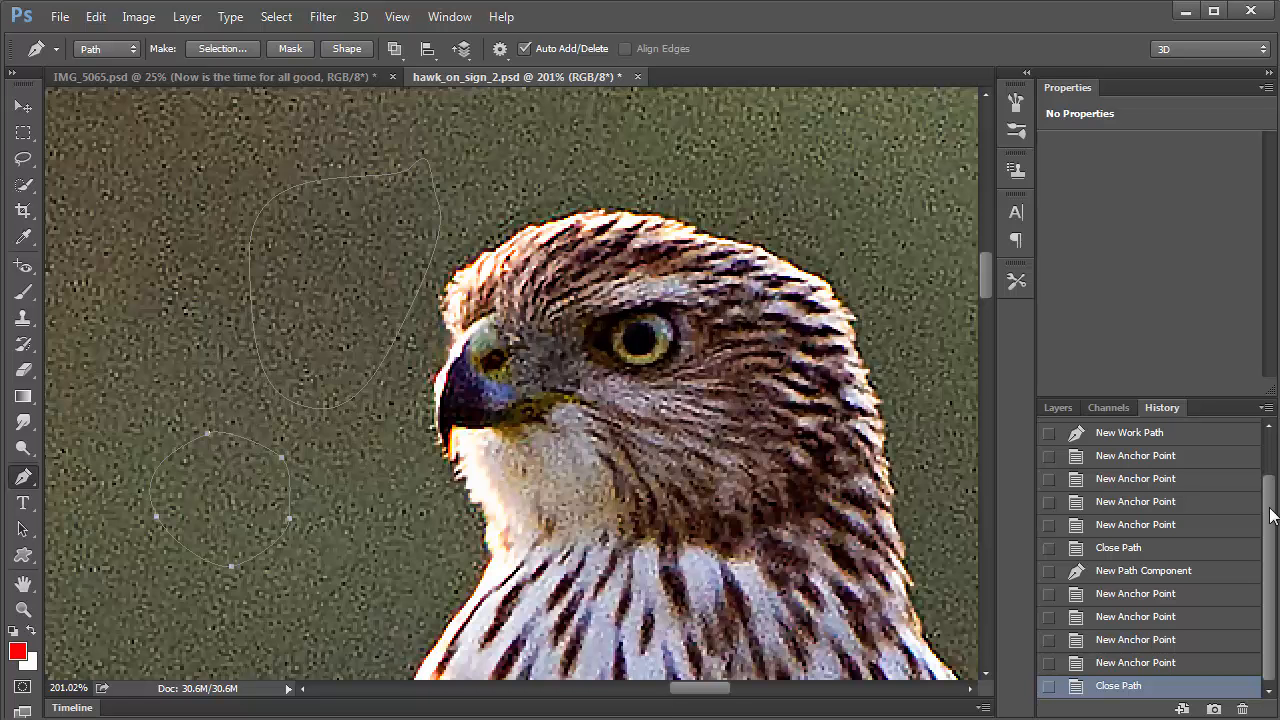
Step: Revert the document to the Shake Reduction history state, discarding both curved paths
{"action": "left_click_drag", "start_coordinate": [1274, 522], "coordinate": [1274, 468]}
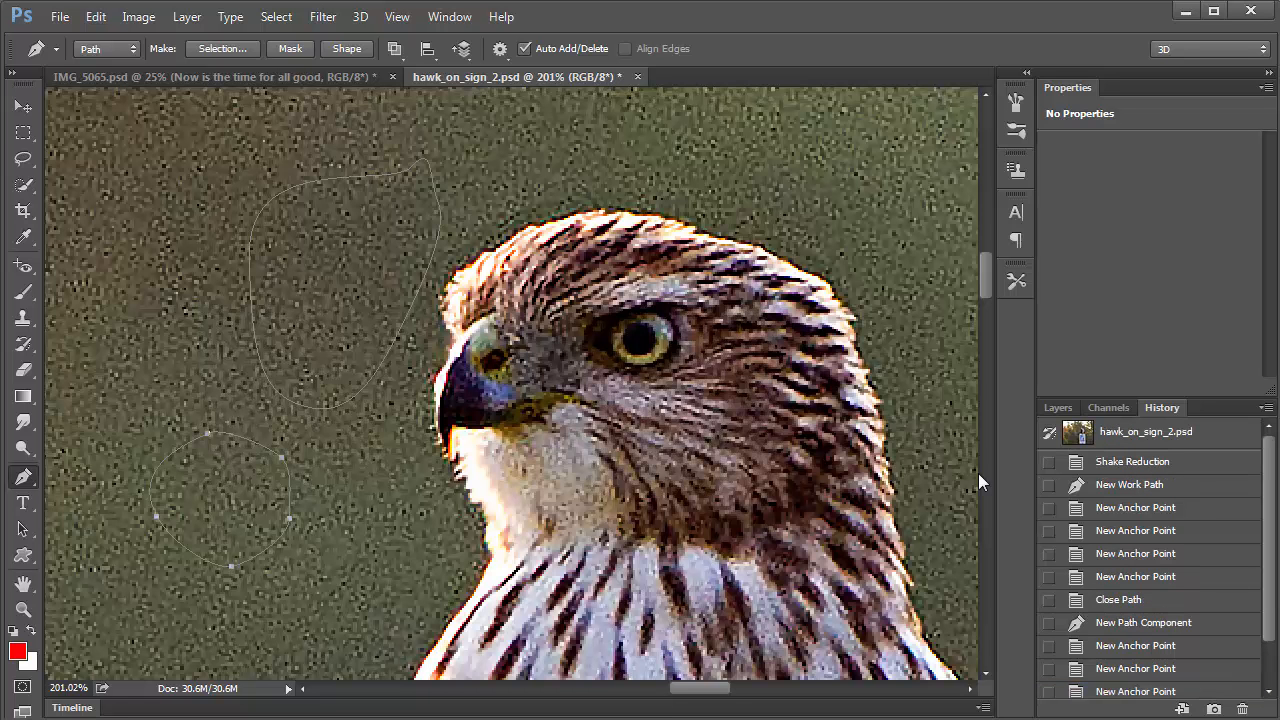
{"action": "left_click", "coordinate": [1123, 465]}
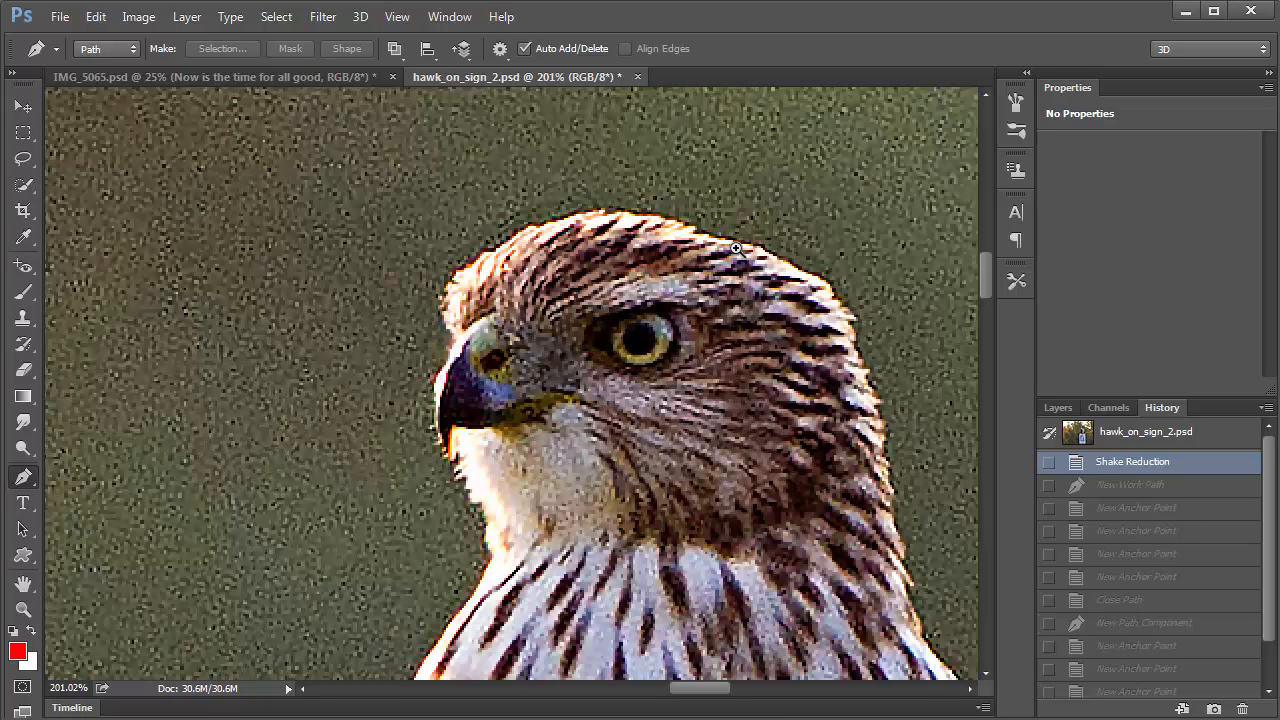
Step: Frame the top of the hawk's head in a close-up view at about 292% zoom
{"action": "scroll", "coordinate": [735, 248], "scroll_direction": "up", "scroll_amount": 1}
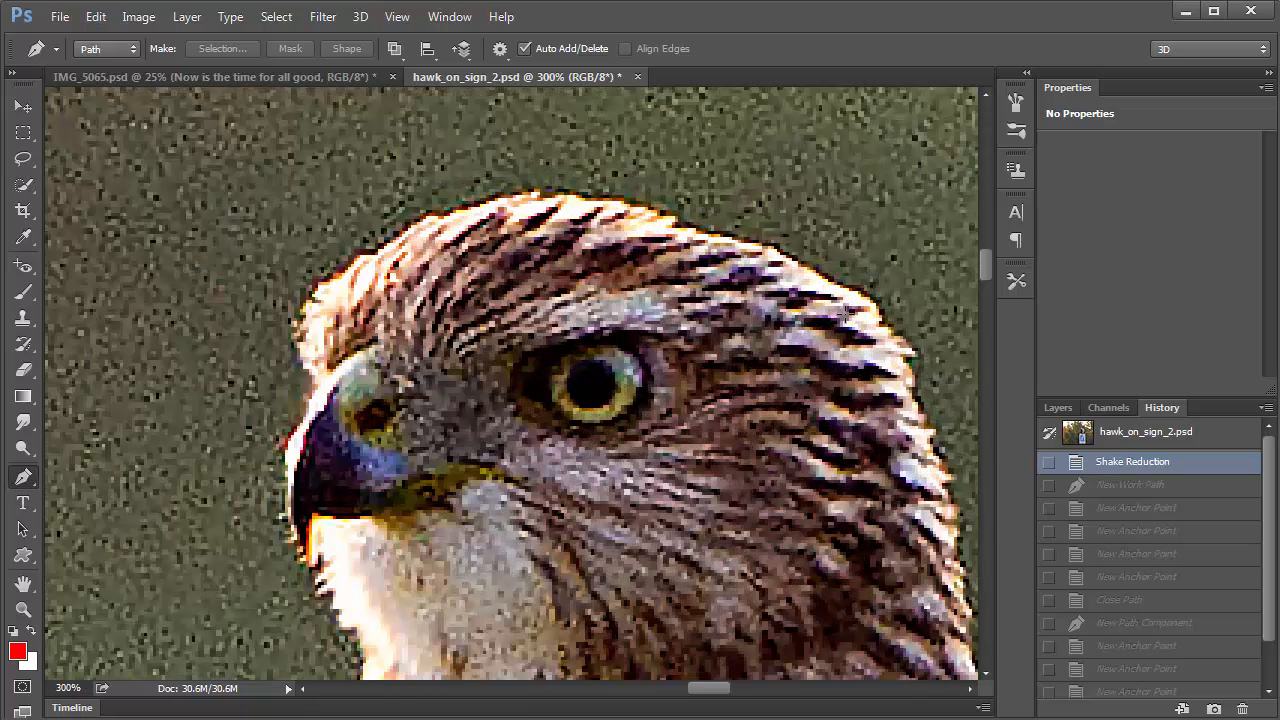
{"action": "left_click_drag", "start_coordinate": [835, 290], "coordinate": [801, 258]}
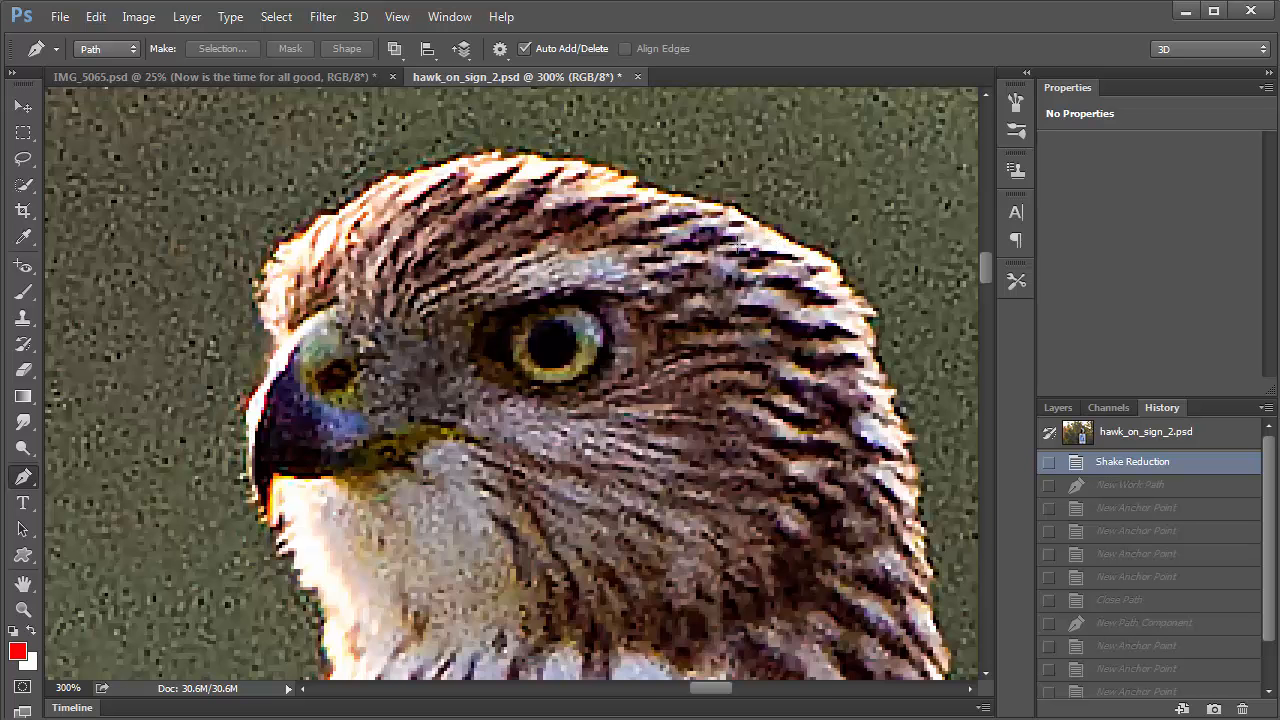
{"action": "key", "text": "ctrl+0"}
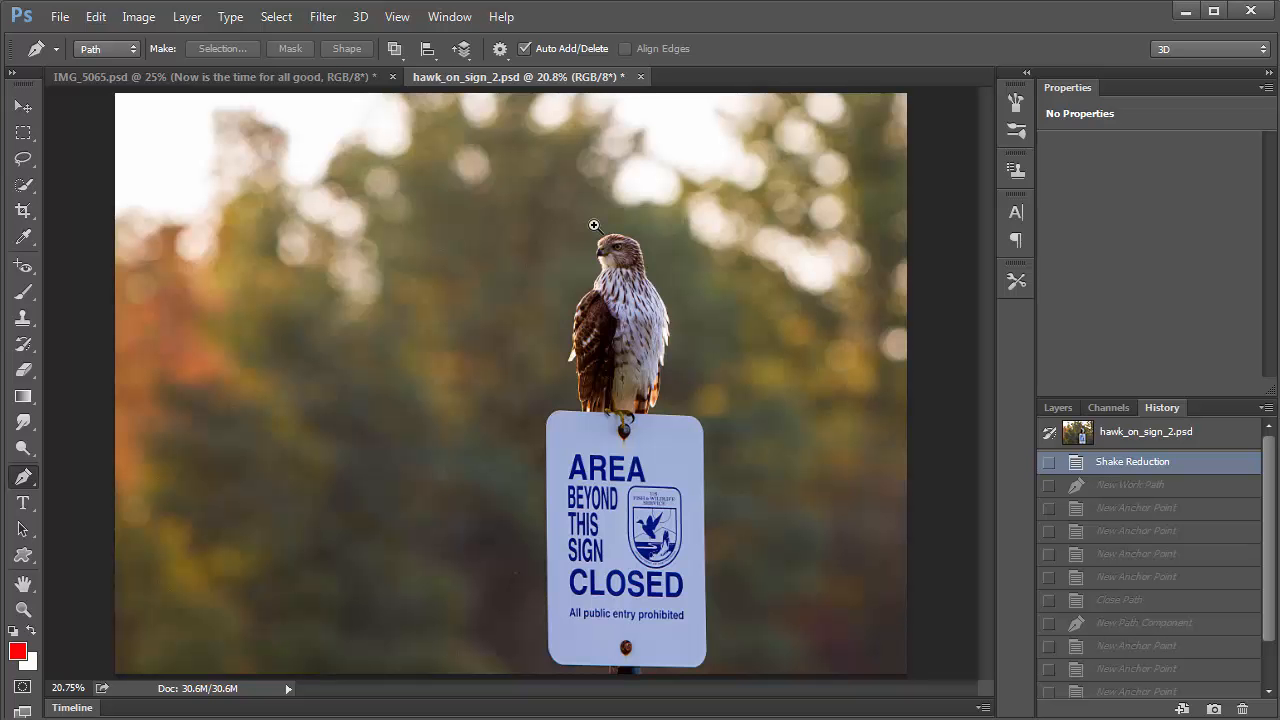
{"action": "left_click_drag", "start_coordinate": [598, 234], "coordinate": [665, 277]}
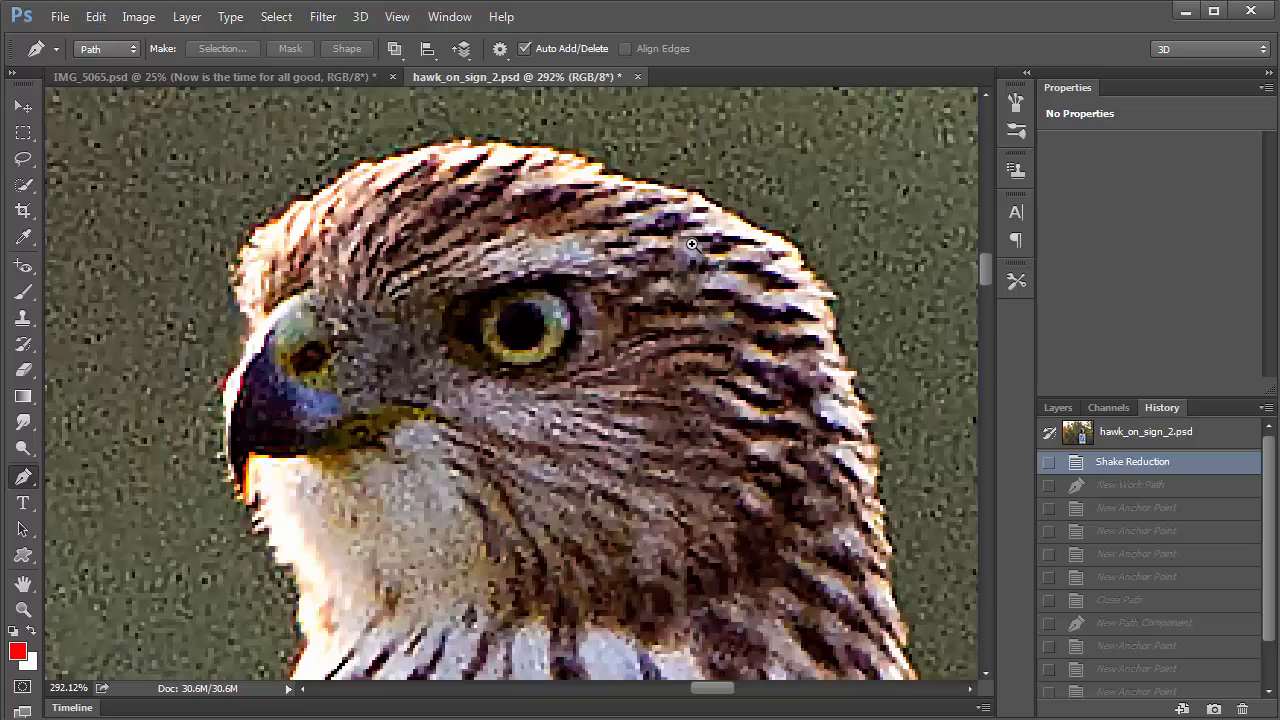
{"action": "left_click_drag", "start_coordinate": [740, 320], "coordinate": [756, 371]}
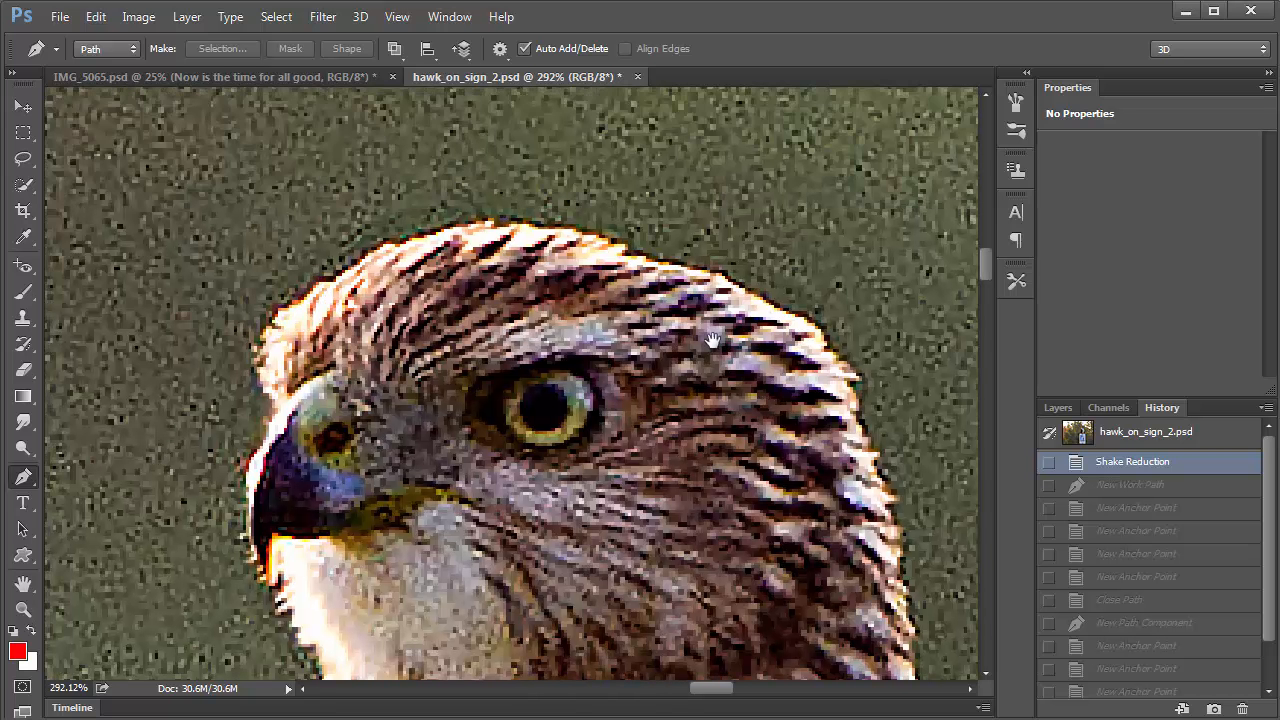
Step: Start a Pen tool path on the back of the hawk's head and trace up the rear slope of the crown
{"action": "left_click_drag", "start_coordinate": [714, 330], "coordinate": [605, 290]}
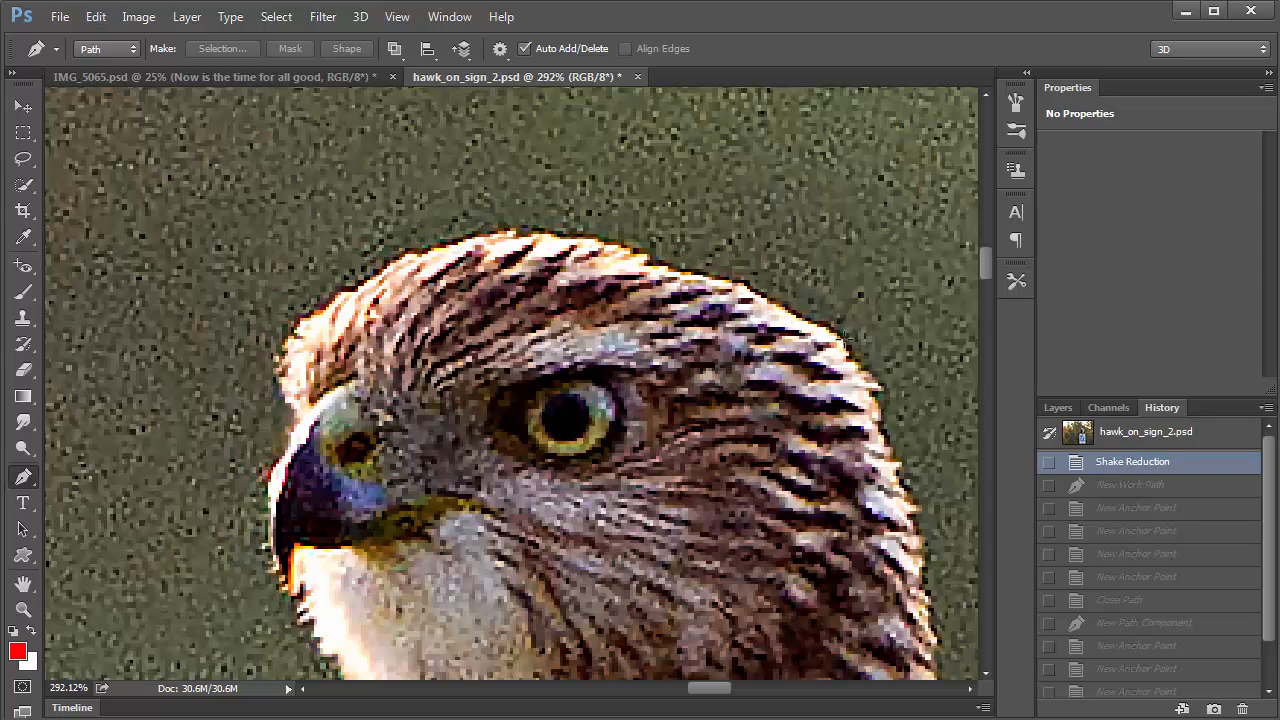
{"action": "left_click", "coordinate": [830, 331]}
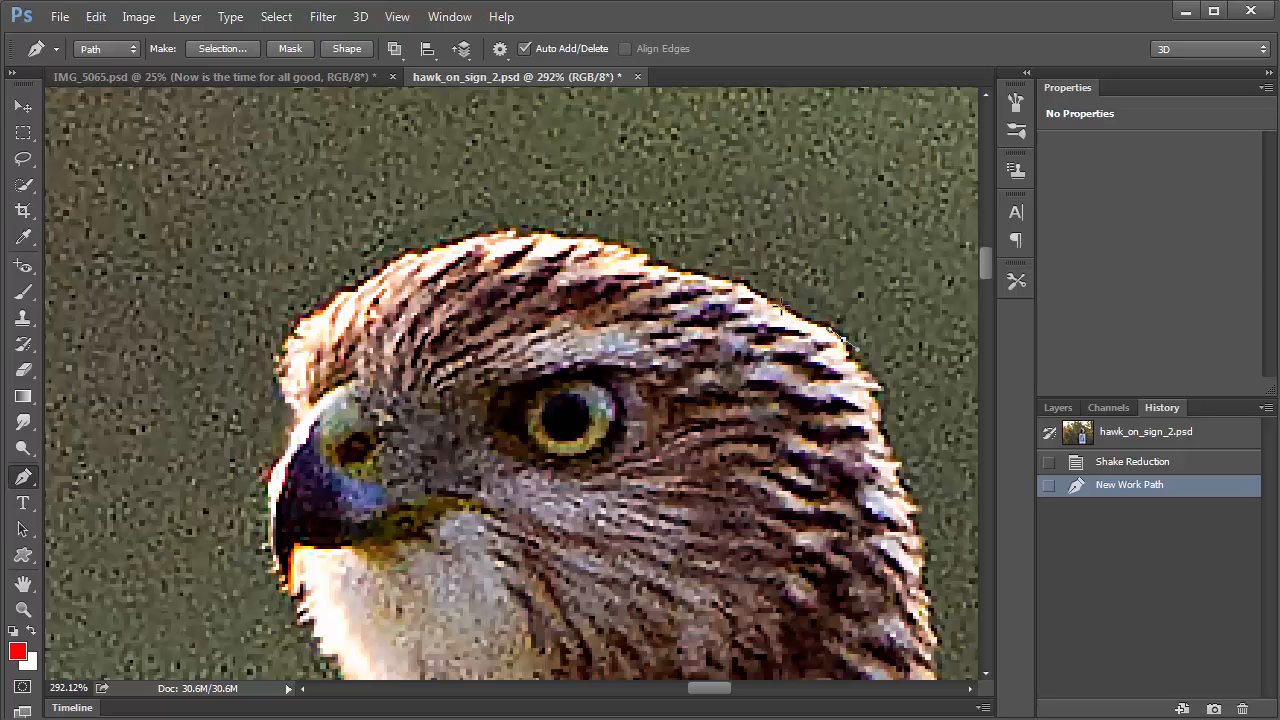
{"action": "left_click", "coordinate": [768, 305]}
{"action": "left_click_drag", "start_coordinate": [767, 298], "coordinate": [765, 296]}
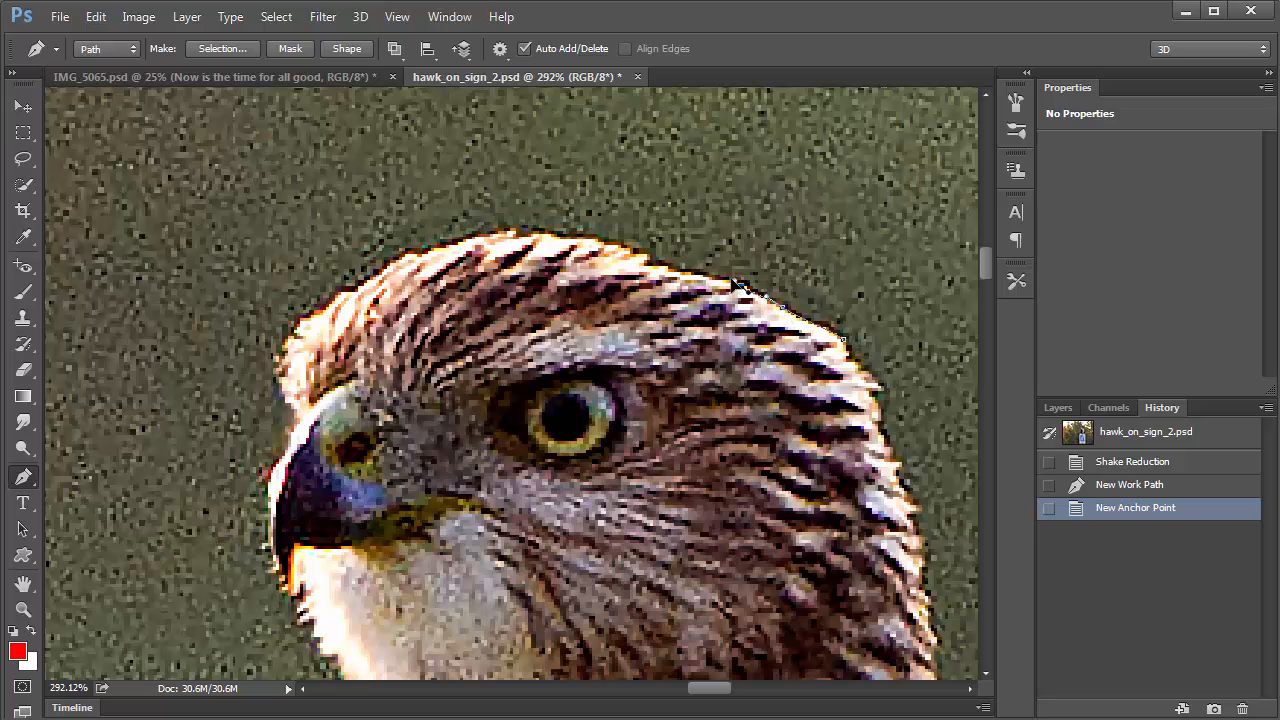
{"action": "left_click", "coordinate": [735, 285]}
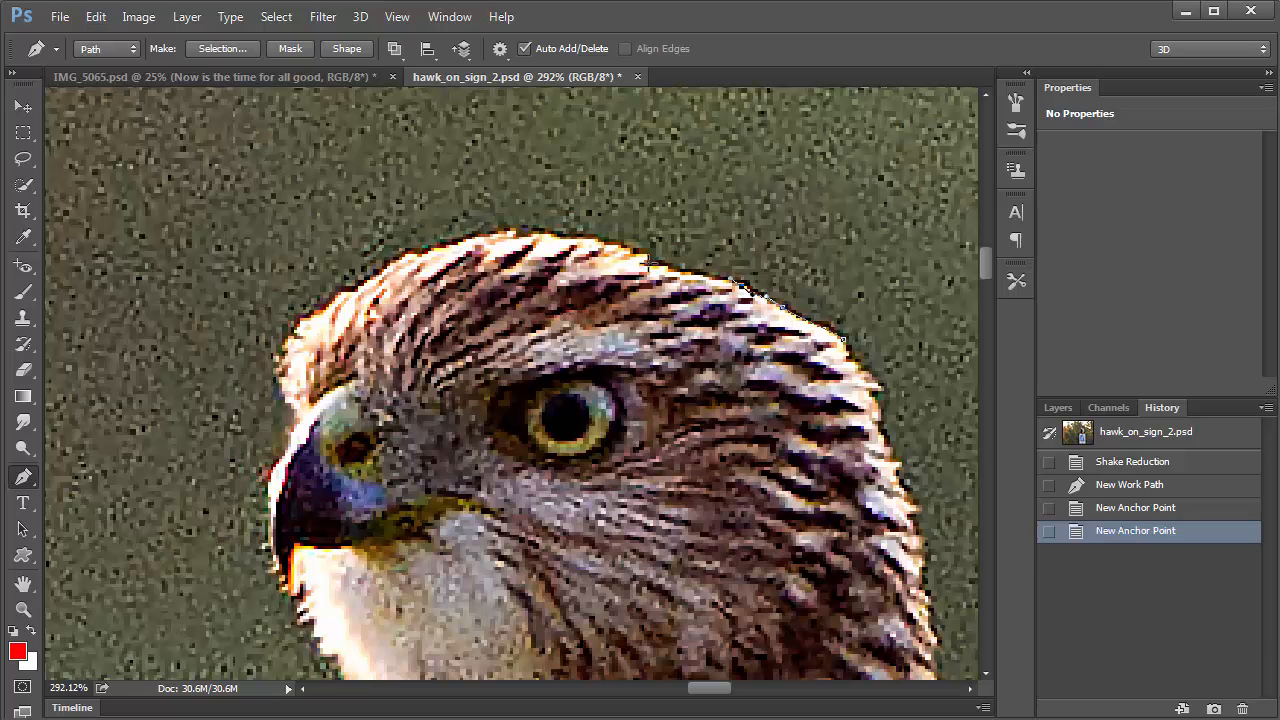
{"action": "left_click", "coordinate": [655, 263]}
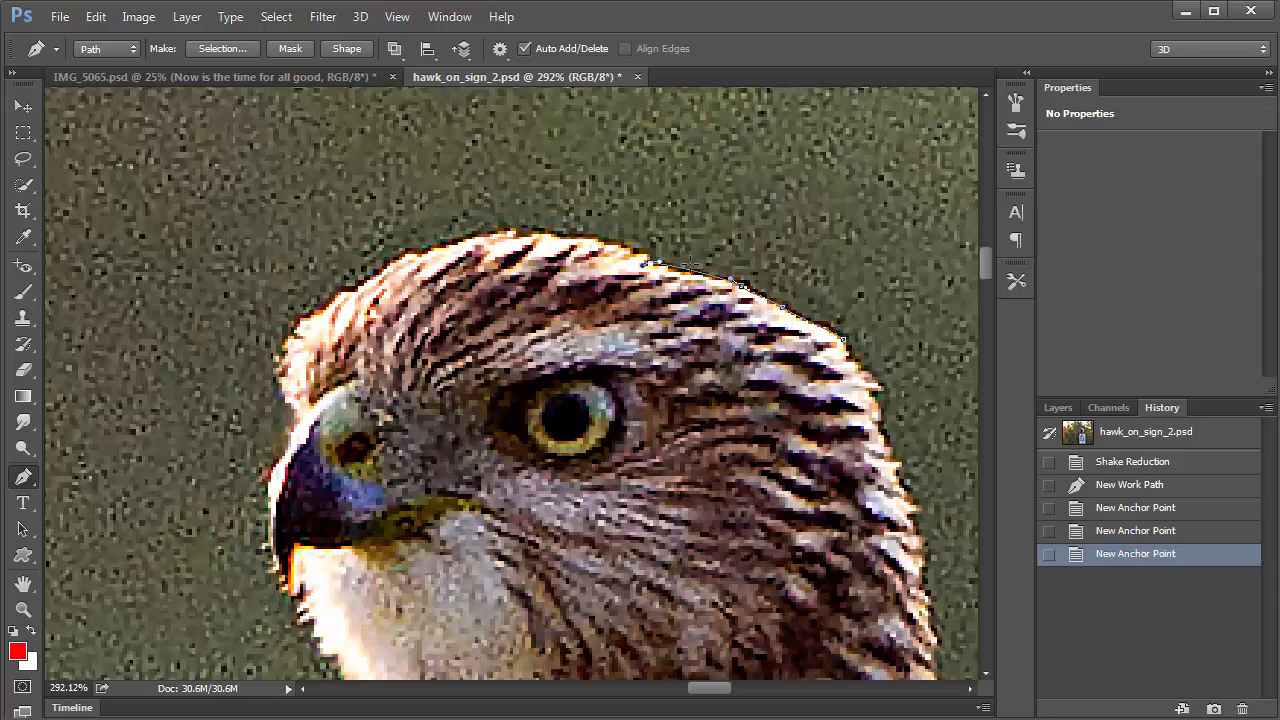
{"action": "left_click", "coordinate": [650, 262]}
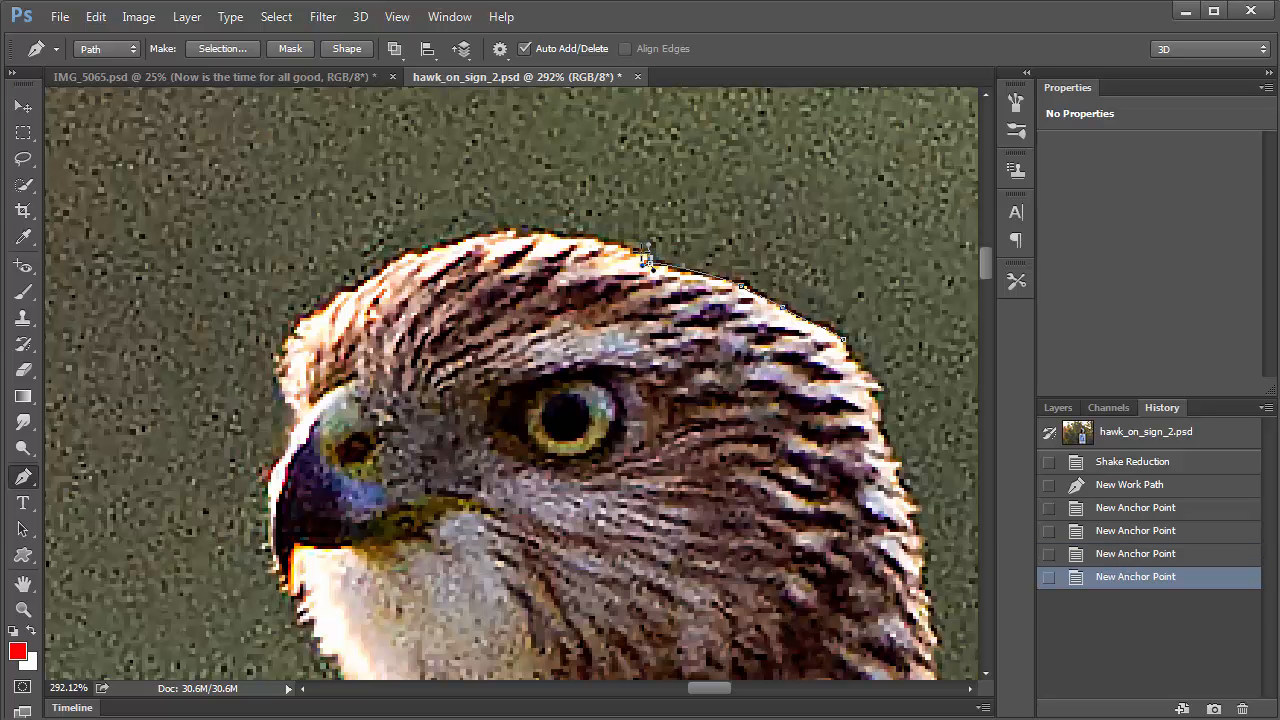
Step: Continue the path over the highest part of the hawk's crown with closely spaced anchor points
{"action": "left_click", "coordinate": [630, 256]}
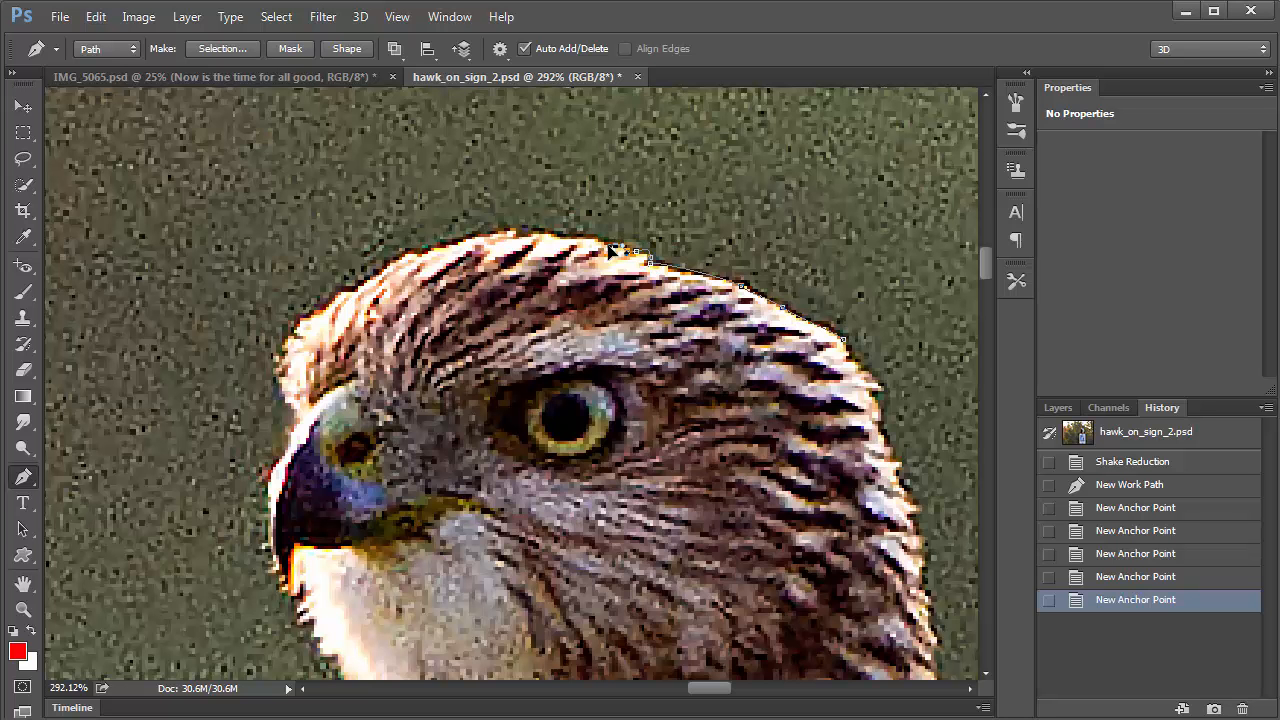
{"action": "left_click", "coordinate": [599, 243]}
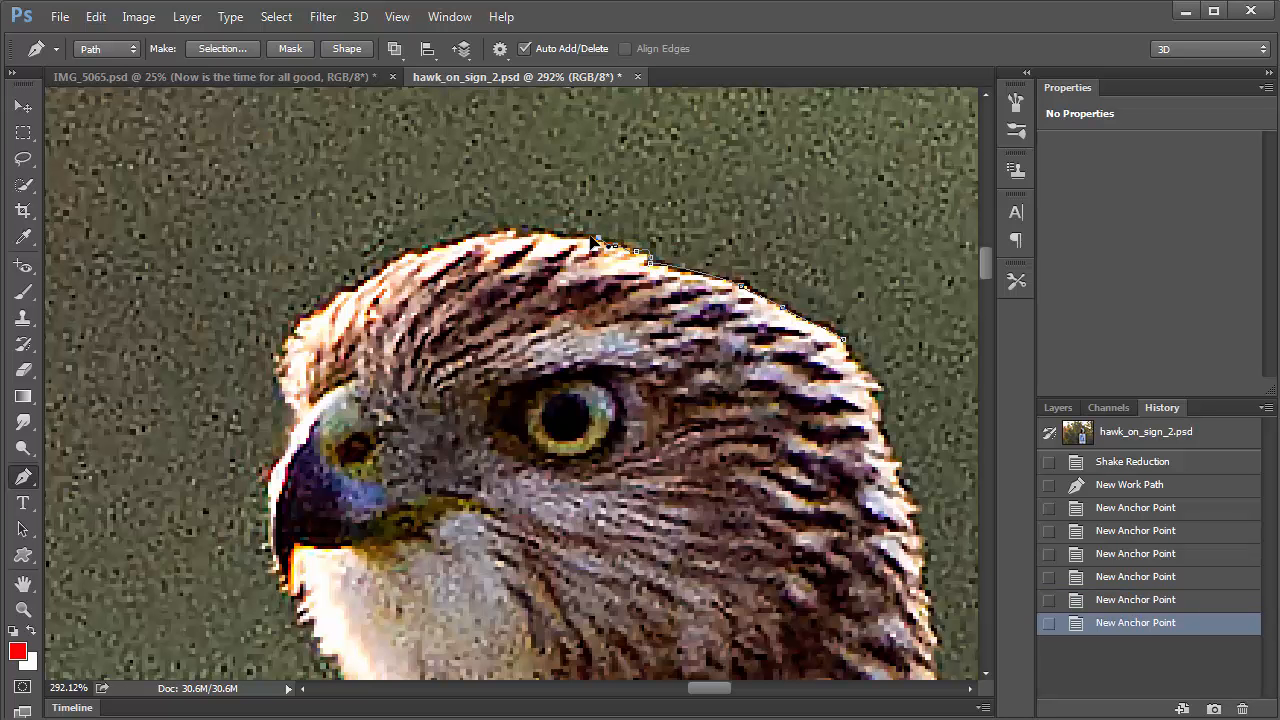
{"action": "left_click", "coordinate": [565, 234]}
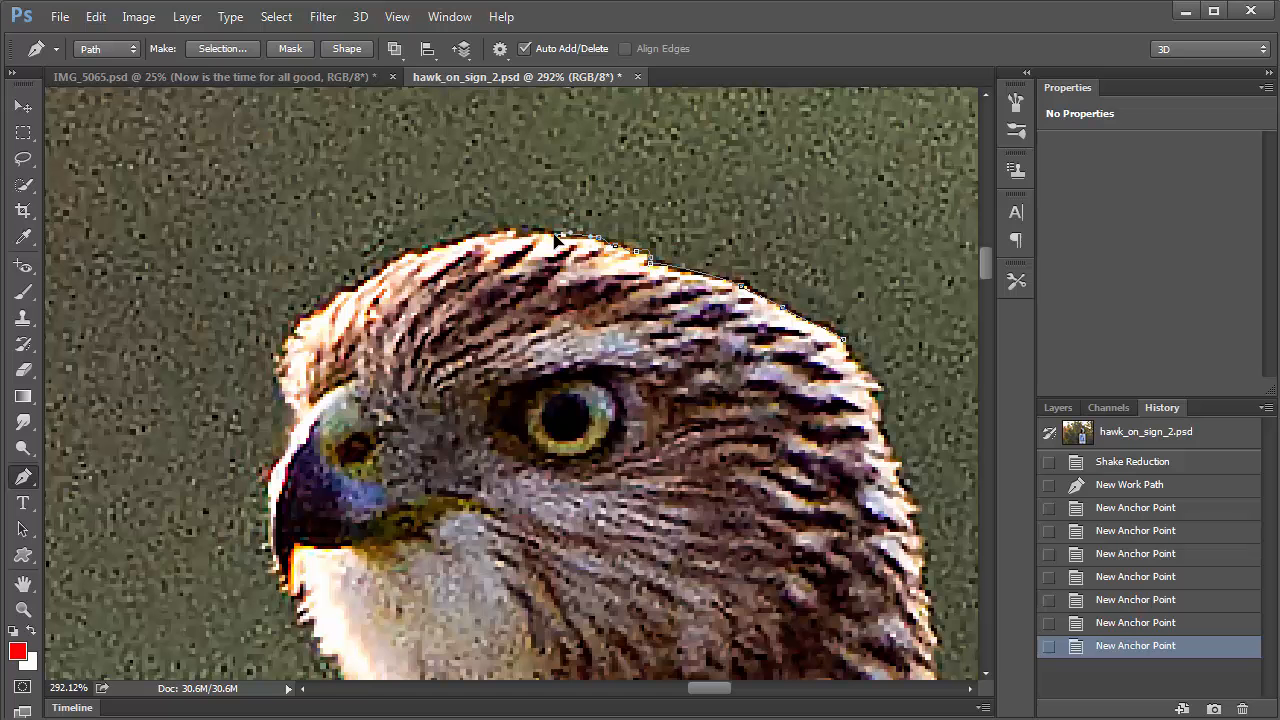
{"action": "left_click", "coordinate": [555, 236]}
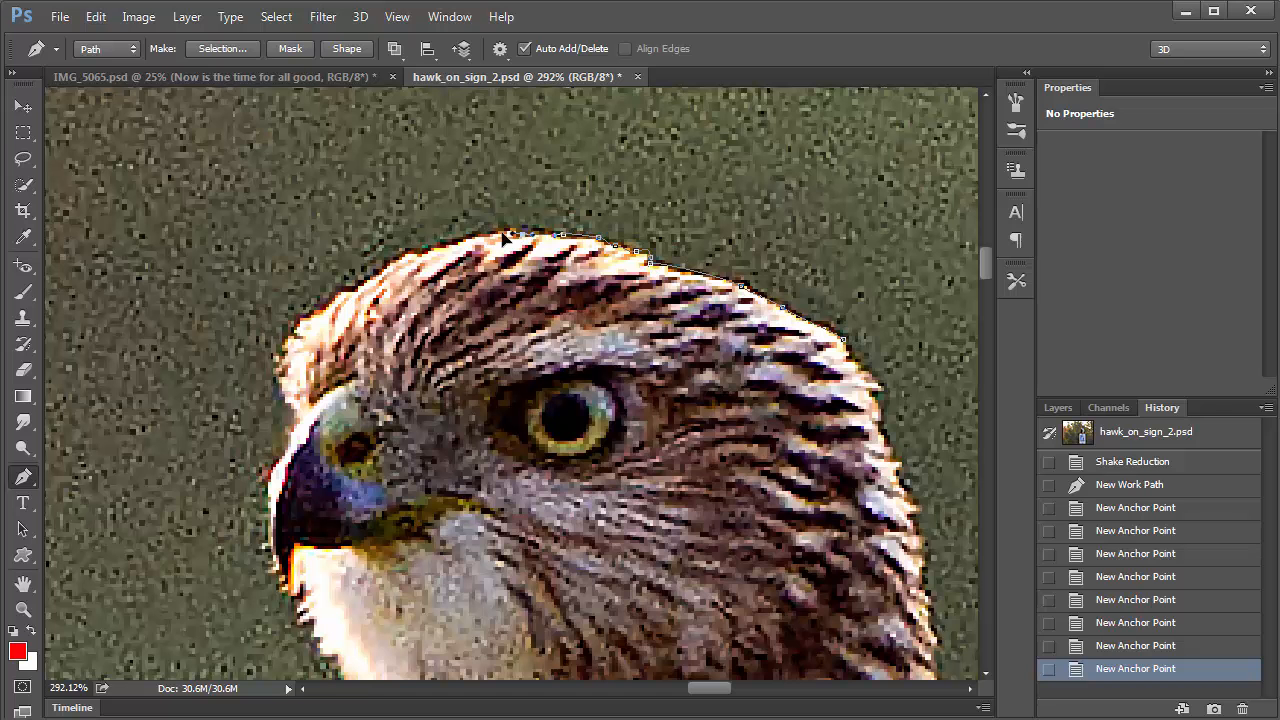
{"action": "left_click", "coordinate": [519, 231]}
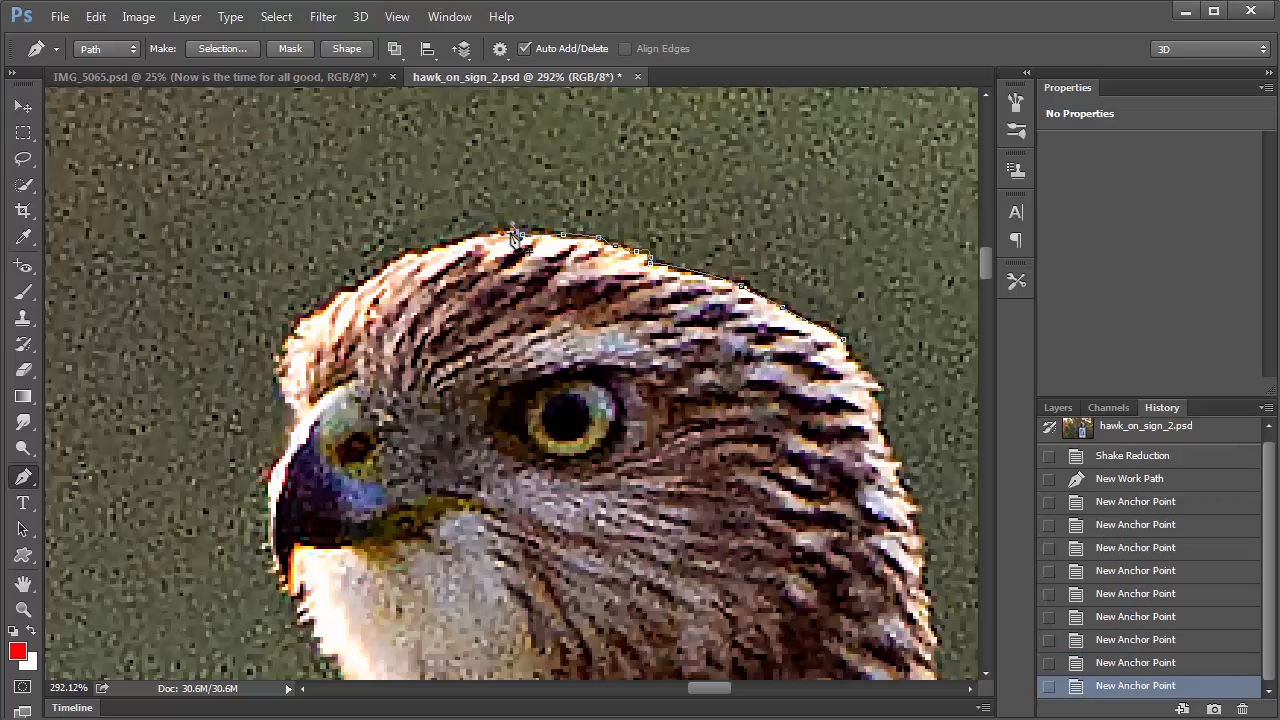
{"action": "left_click", "coordinate": [516, 232]}
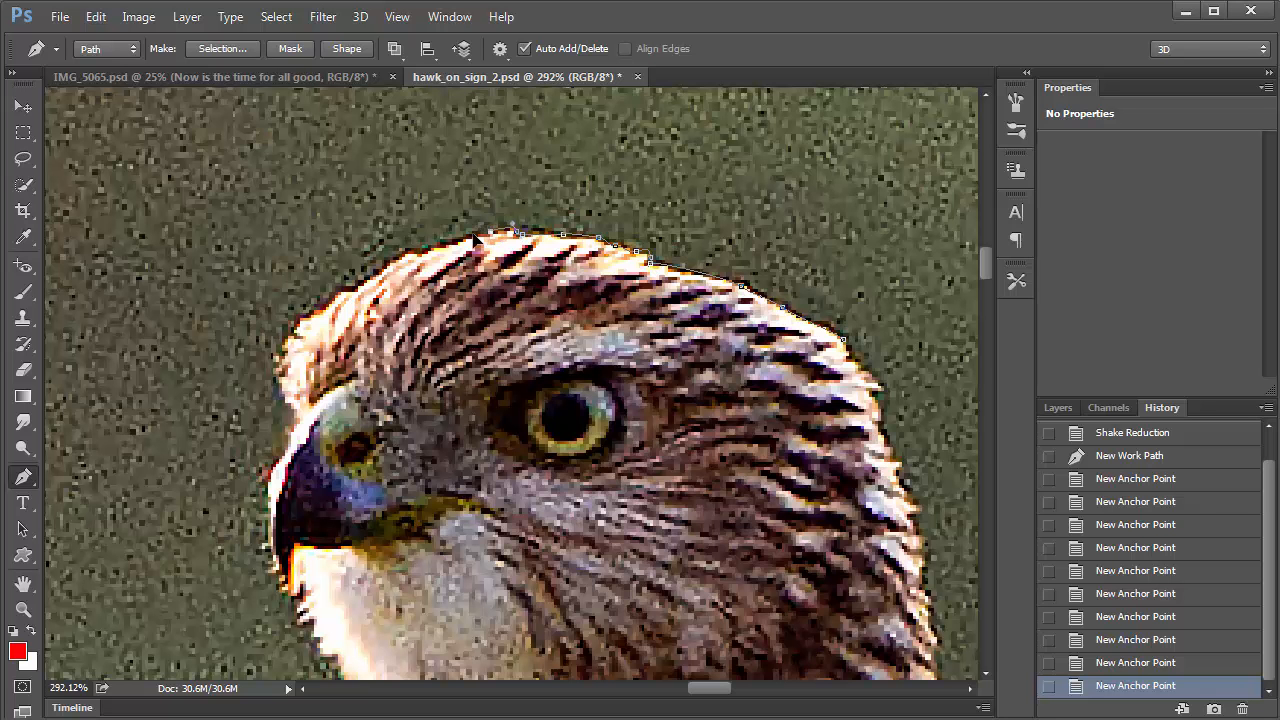
Step: Extend the path down the front of the crown to the upper forehead, magnifying the area to 500%
{"action": "left_click", "coordinate": [418, 244]}
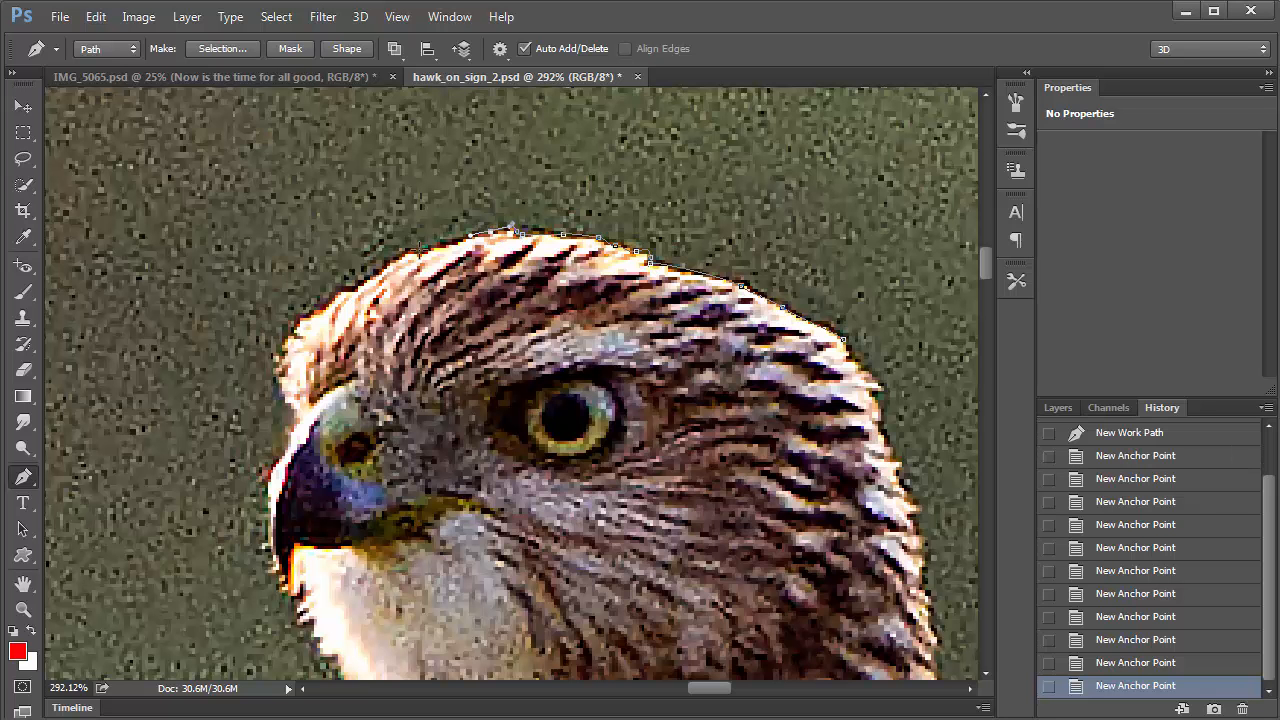
{"action": "left_click", "coordinate": [403, 247]}
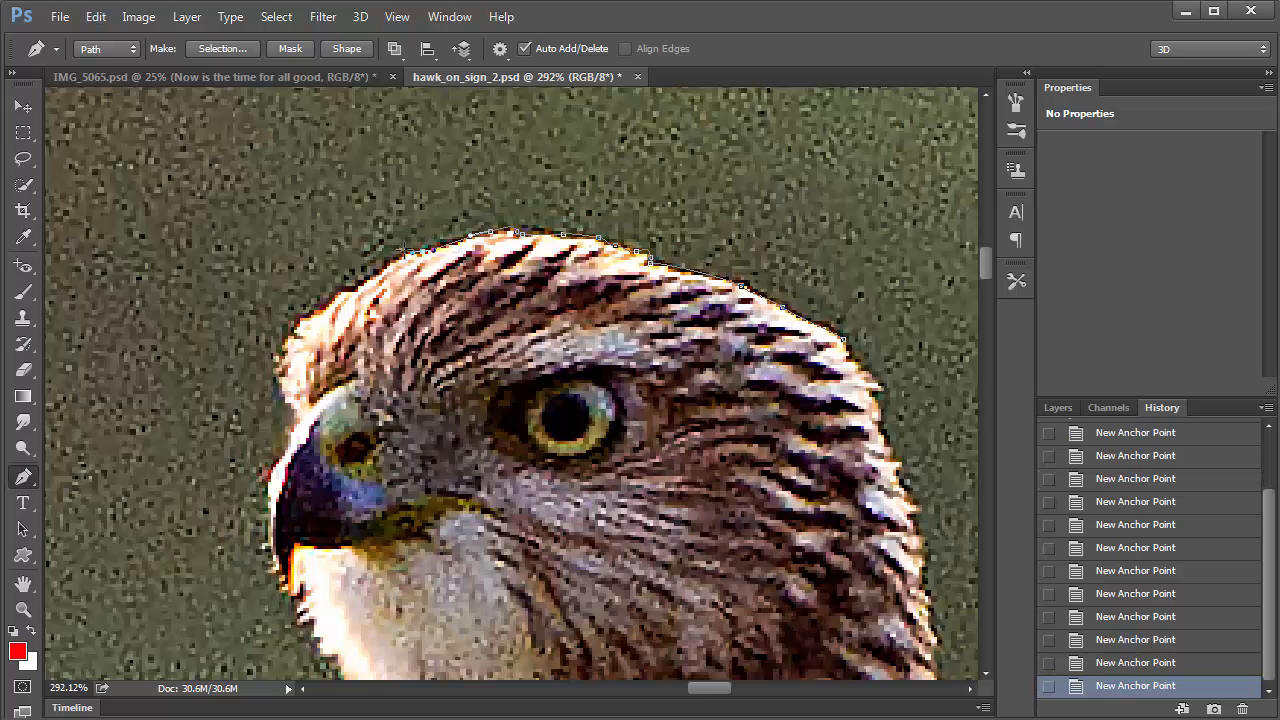
{"action": "left_click_drag", "start_coordinate": [362, 285], "coordinate": [321, 286]}
{"action": "left_click", "coordinate": [345, 290]}
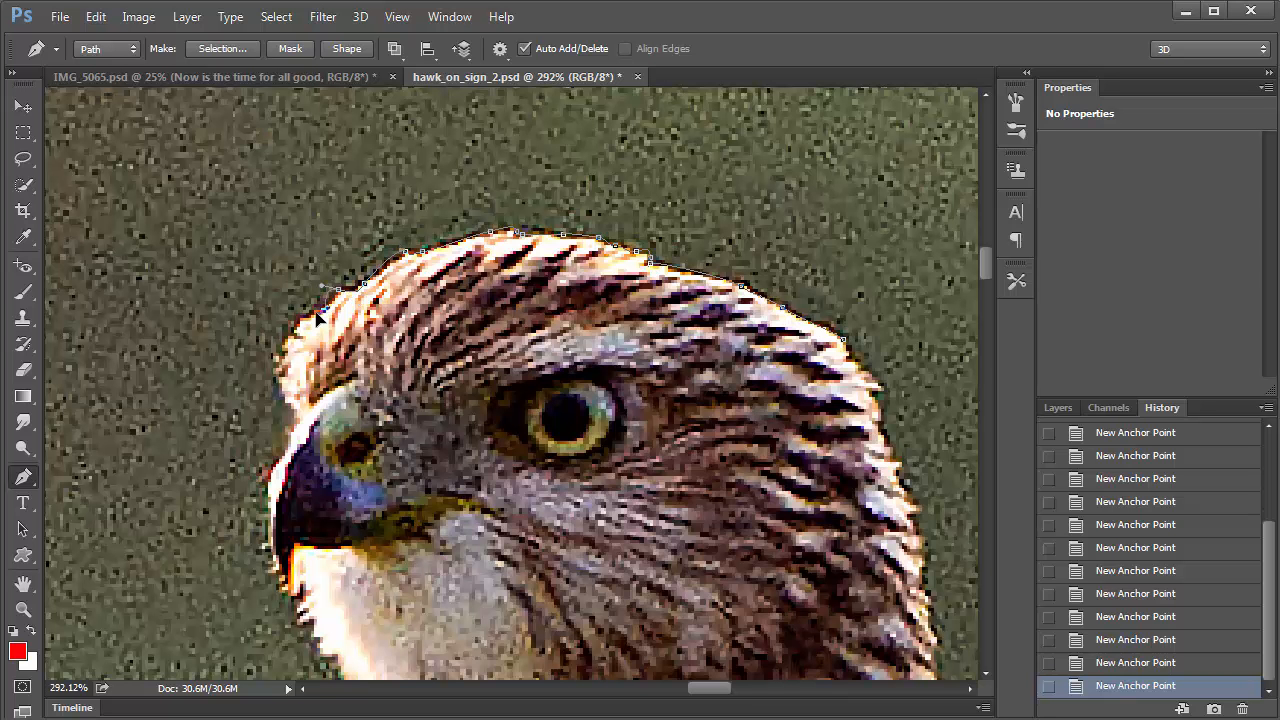
{"action": "mouse_move", "coordinate": [322, 312]}
{"action": "left_mouse_down"}
{"action": "mouse_move", "coordinate": [308, 314]}
{"action": "mouse_move", "coordinate": [322, 327]}
{"action": "mouse_move", "coordinate": [332, 318]}
{"action": "left_mouse_up"}
{"action": "left_click", "coordinate": [323, 310], "text": "alt"}
{"action": "left_click", "coordinate": [315, 321]}
{"action": "left_click", "coordinate": [316, 318]}
{"action": "left_click", "coordinate": [315, 317]}
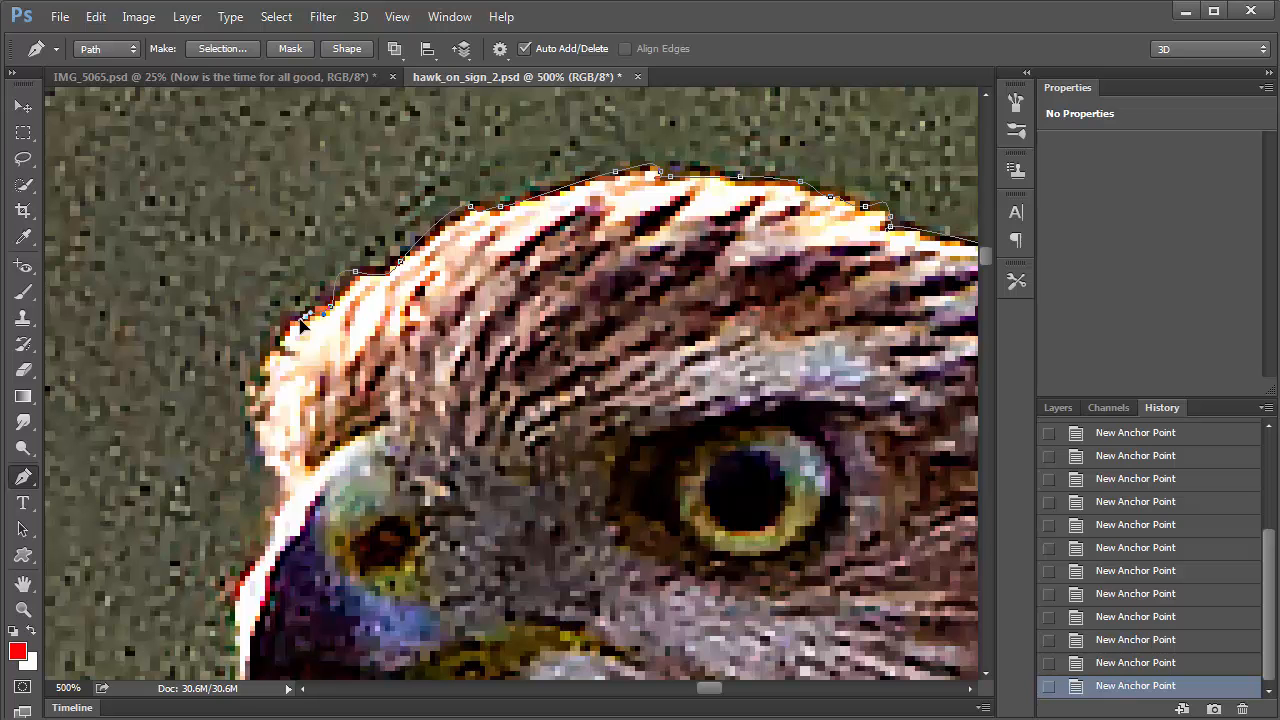
Step: Trace the hawk's forehead feathers down to just above the base of the beak
{"action": "left_click", "coordinate": [285, 332]}
{"action": "left_click_drag", "start_coordinate": [285, 332], "coordinate": [283, 341]}
{"action": "left_click", "coordinate": [260, 374]}
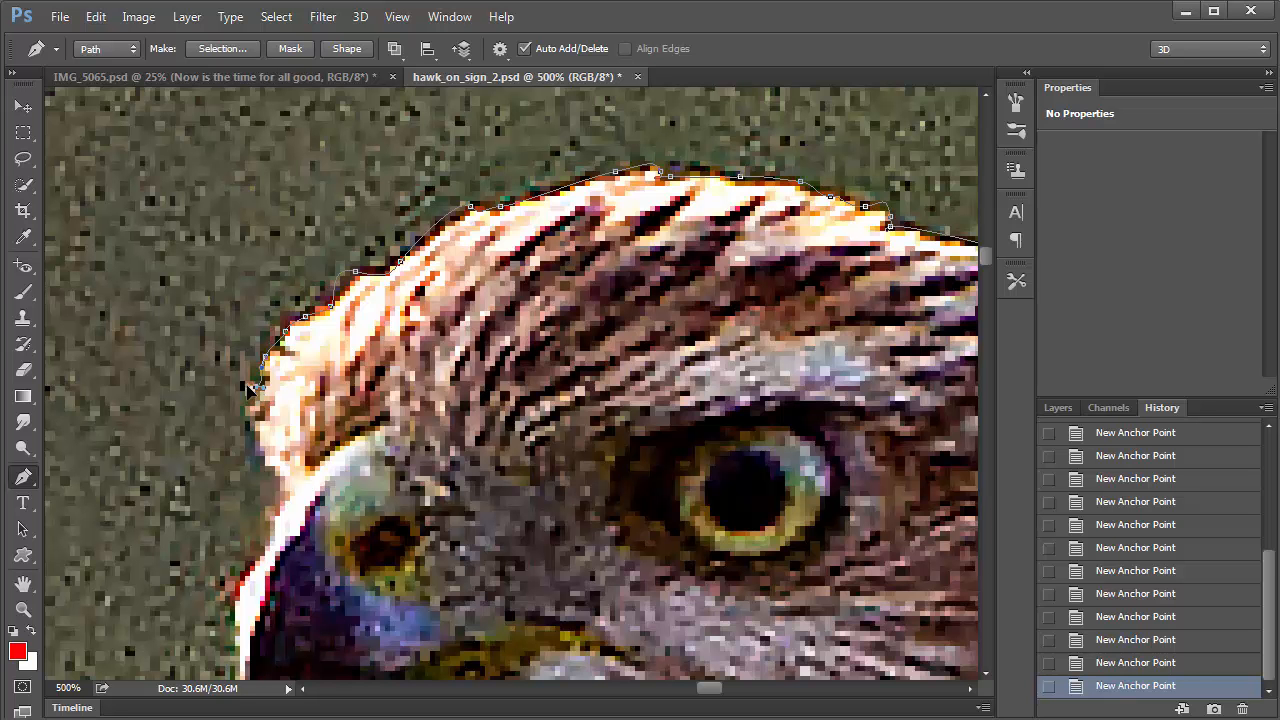
{"action": "left_click", "coordinate": [252, 389]}
{"action": "left_click", "coordinate": [248, 410]}
{"action": "left_click", "coordinate": [259, 443]}
{"action": "left_click", "coordinate": [267, 471]}
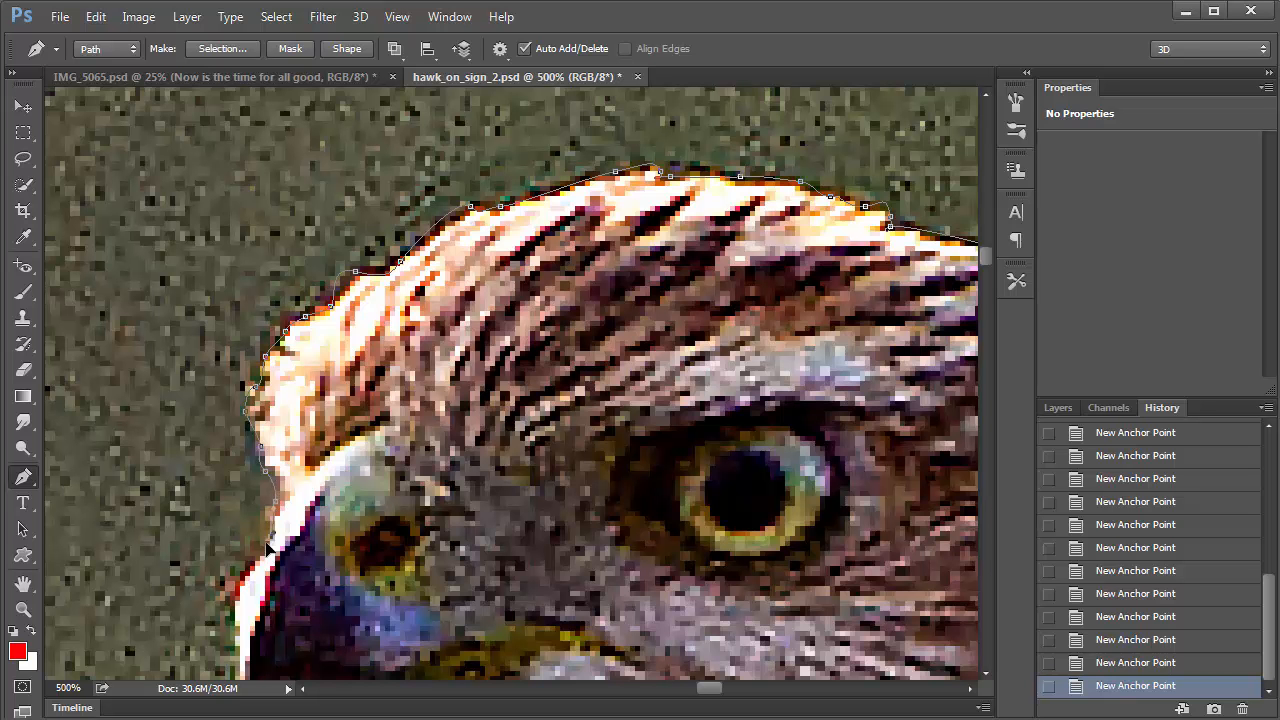
Step: Carry the path along the outer curve of the beak, around its tip and onto the chin feathers
{"action": "left_click", "coordinate": [276, 524]}
{"action": "left_click_drag", "start_coordinate": [236, 591], "coordinate": [234, 599]}
{"action": "left_click_drag", "start_coordinate": [316, 440], "coordinate": [383, 166]}
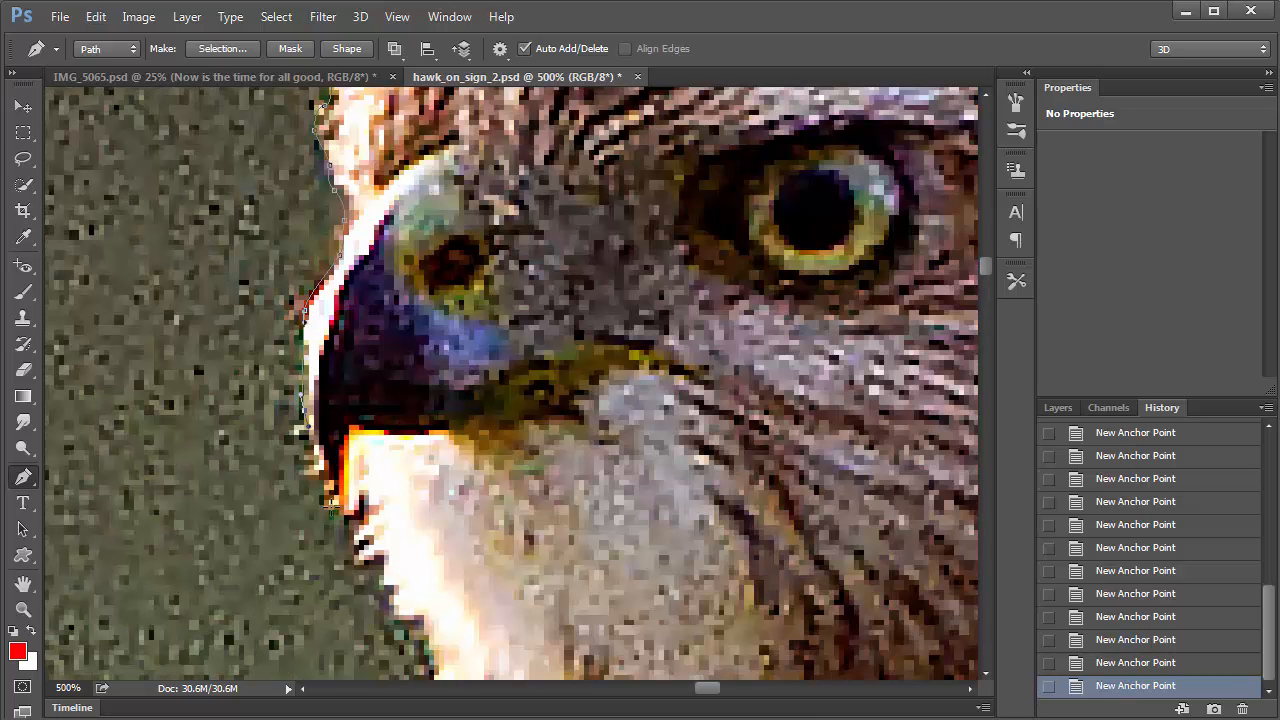
{"action": "left_click", "coordinate": [331, 505]}
{"action": "left_click_drag", "start_coordinate": [353, 519], "coordinate": [456, 324]}
{"action": "key", "text": "space"}
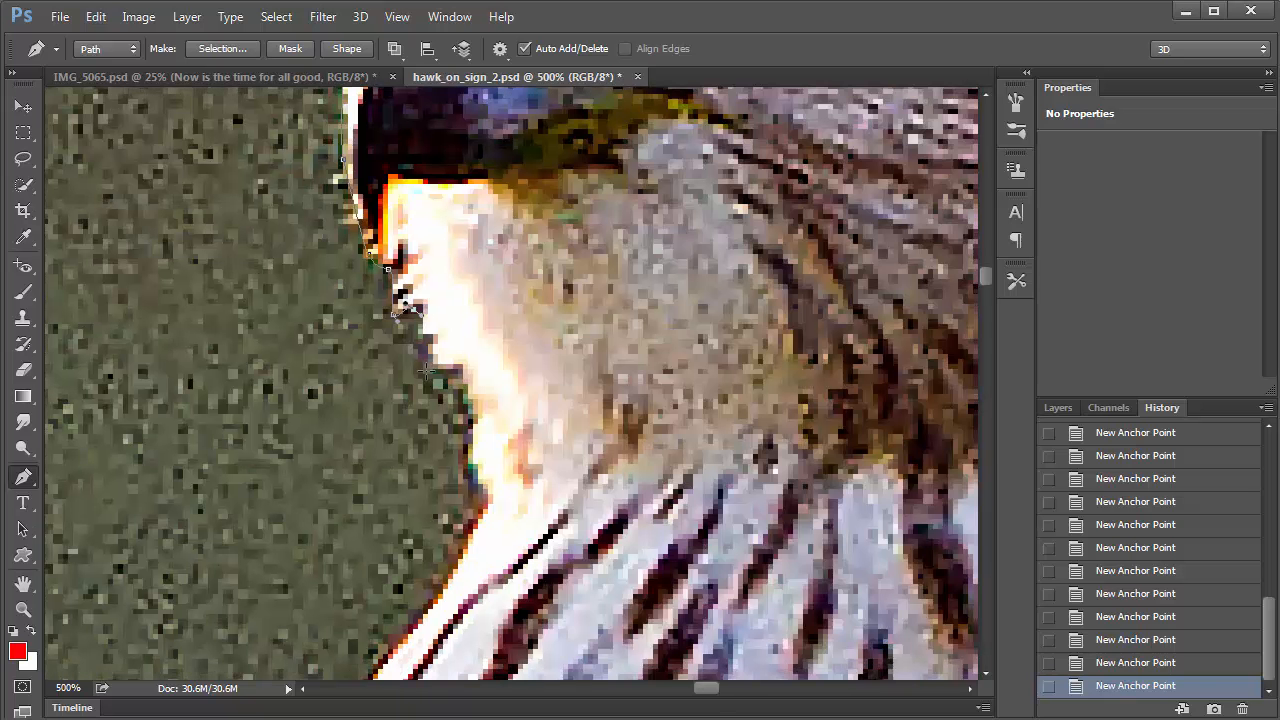
Step: Trace the throat and front of the neck down to the start of the white chest
{"action": "left_click_drag", "start_coordinate": [437, 382], "coordinate": [486, 508]}
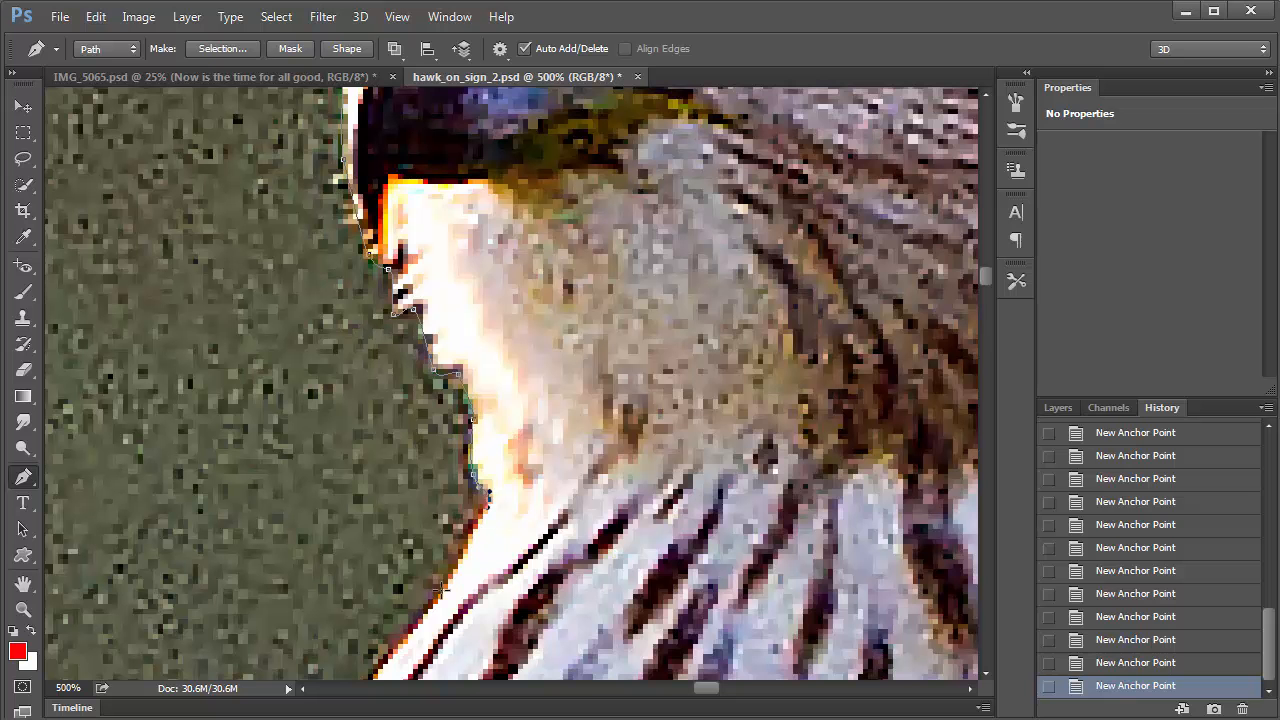
{"action": "left_click_drag", "start_coordinate": [456, 567], "coordinate": [408, 632]}
{"action": "left_click_drag", "start_coordinate": [505, 570], "coordinate": [649, 327]}
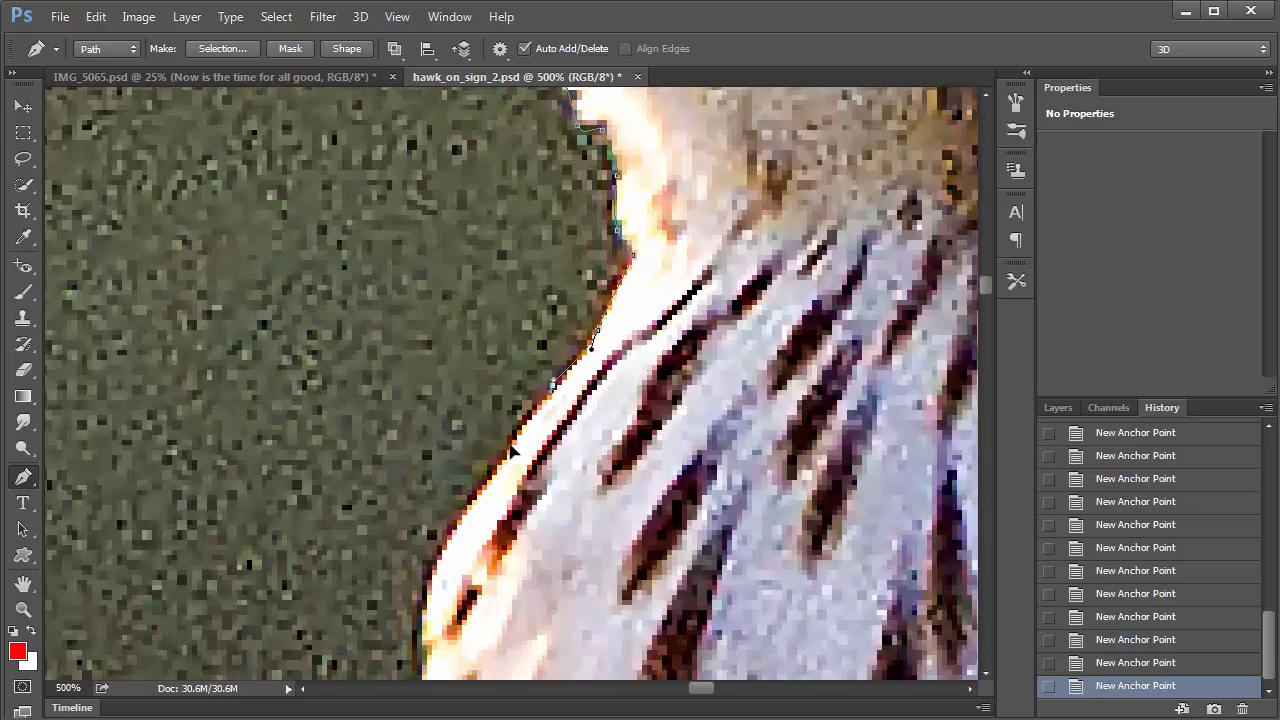
{"action": "left_click", "coordinate": [514, 433]}
{"action": "left_click_drag", "start_coordinate": [463, 520], "coordinate": [454, 537]}
{"action": "left_click_drag", "start_coordinate": [429, 580], "coordinate": [420, 601]}
{"action": "key", "text": "ctrl+z"}
{"action": "left_click_drag", "start_coordinate": [446, 540], "coordinate": [443, 540]}
{"action": "key", "text": "ctrl+alt+z"}
{"action": "key", "text": "ctrl+alt+z"}
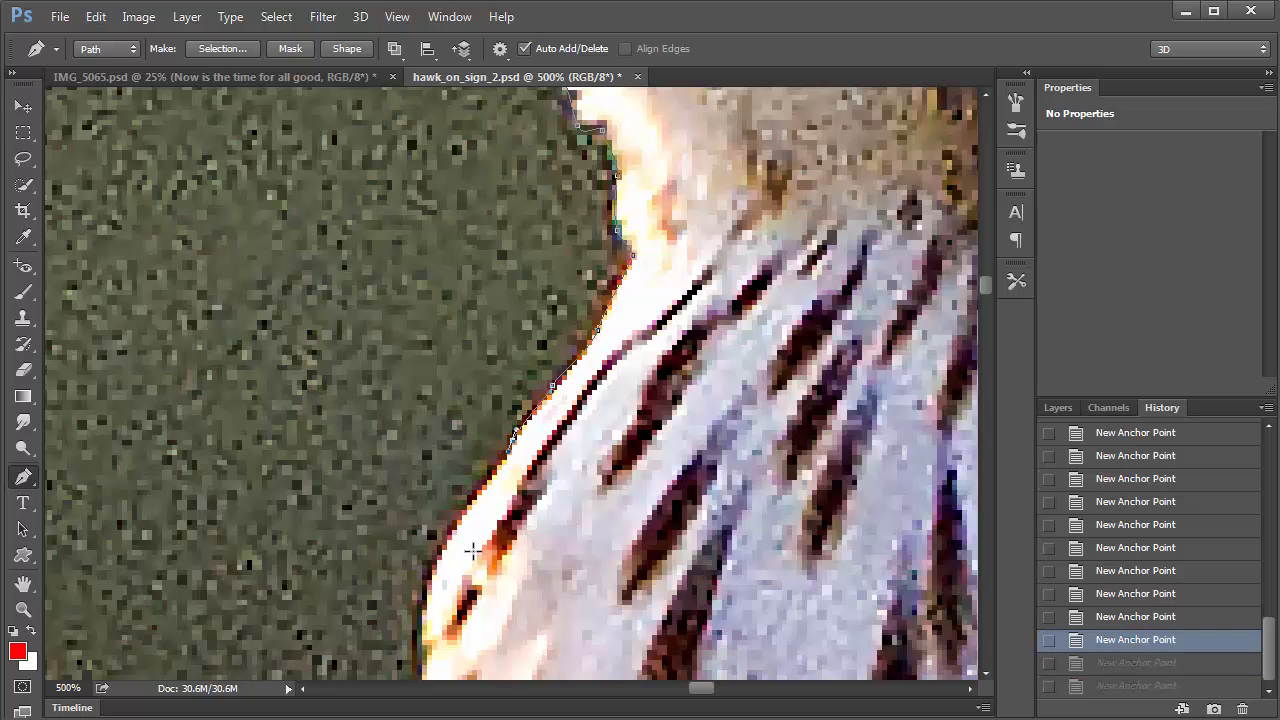
Step: Trace the white chest edge with curved segments down to its junction with the brown wing
{"action": "left_click", "coordinate": [456, 519]}
{"action": "left_click", "coordinate": [428, 592]}
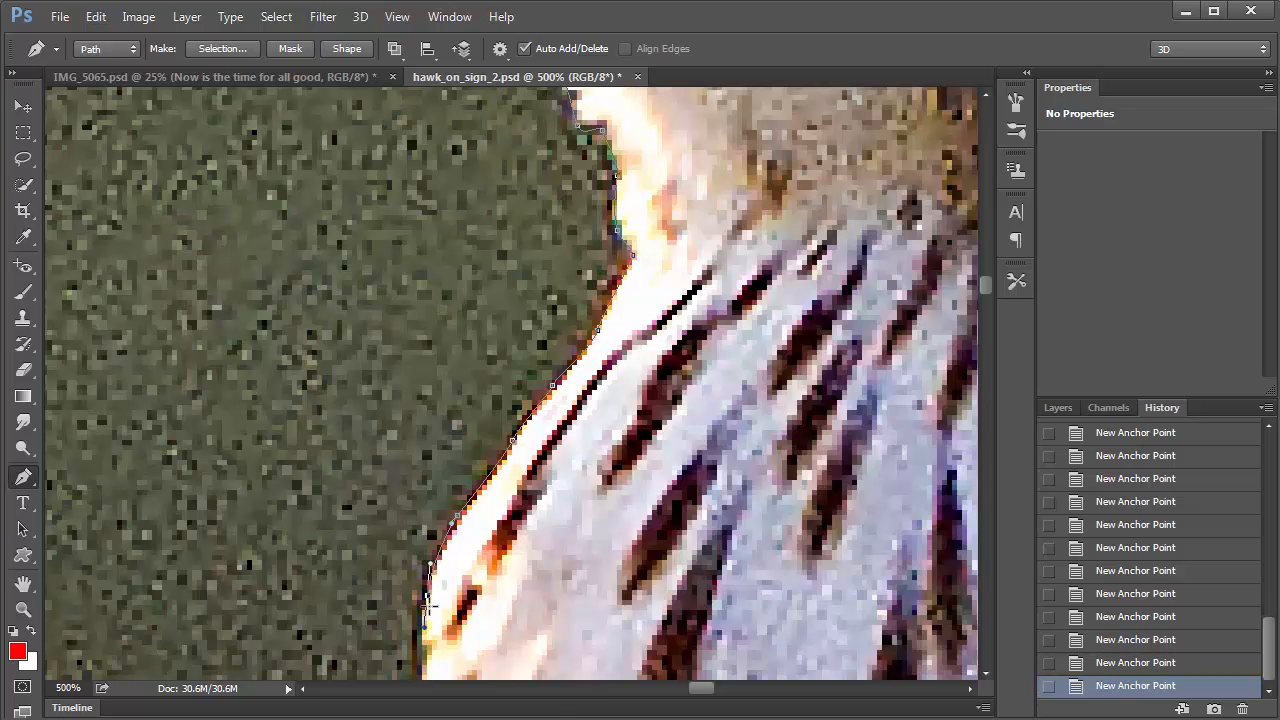
{"action": "left_click_drag", "start_coordinate": [556, 600], "coordinate": [590, 422]}
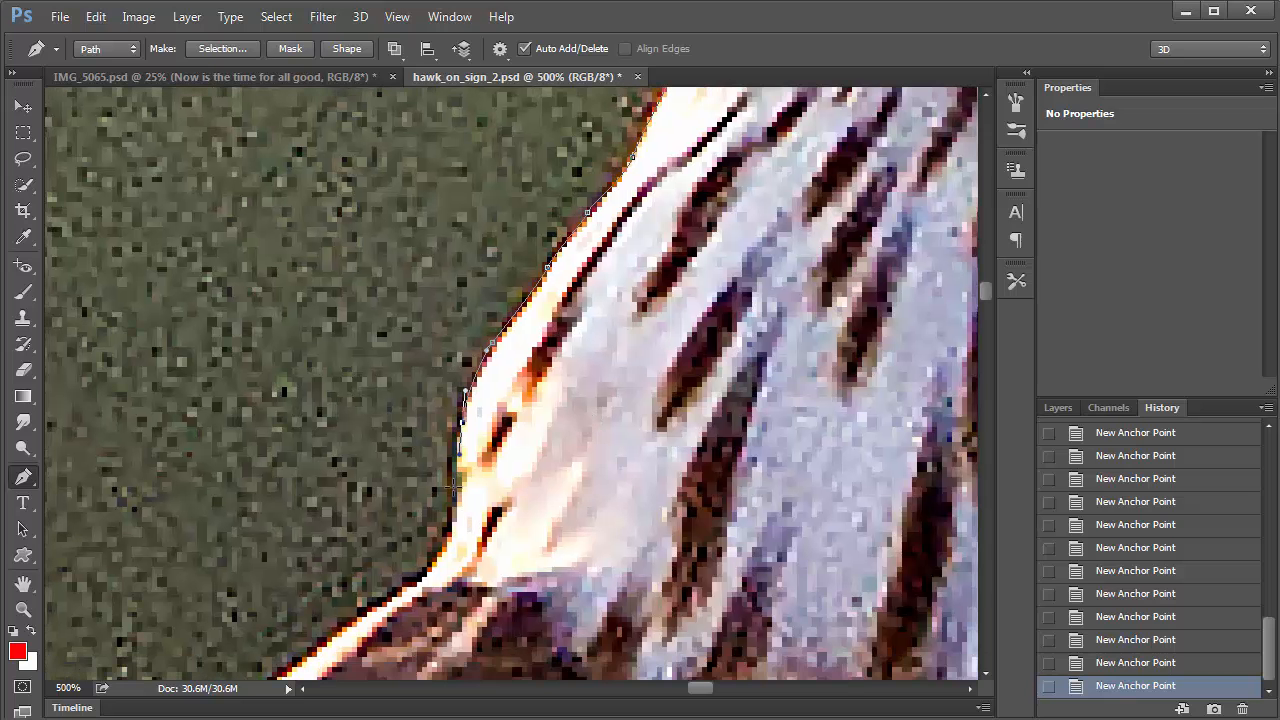
{"action": "left_click_drag", "start_coordinate": [453, 491], "coordinate": [452, 500]}
{"action": "left_click", "coordinate": [433, 562]}
{"action": "key", "text": "ctrl+z"}
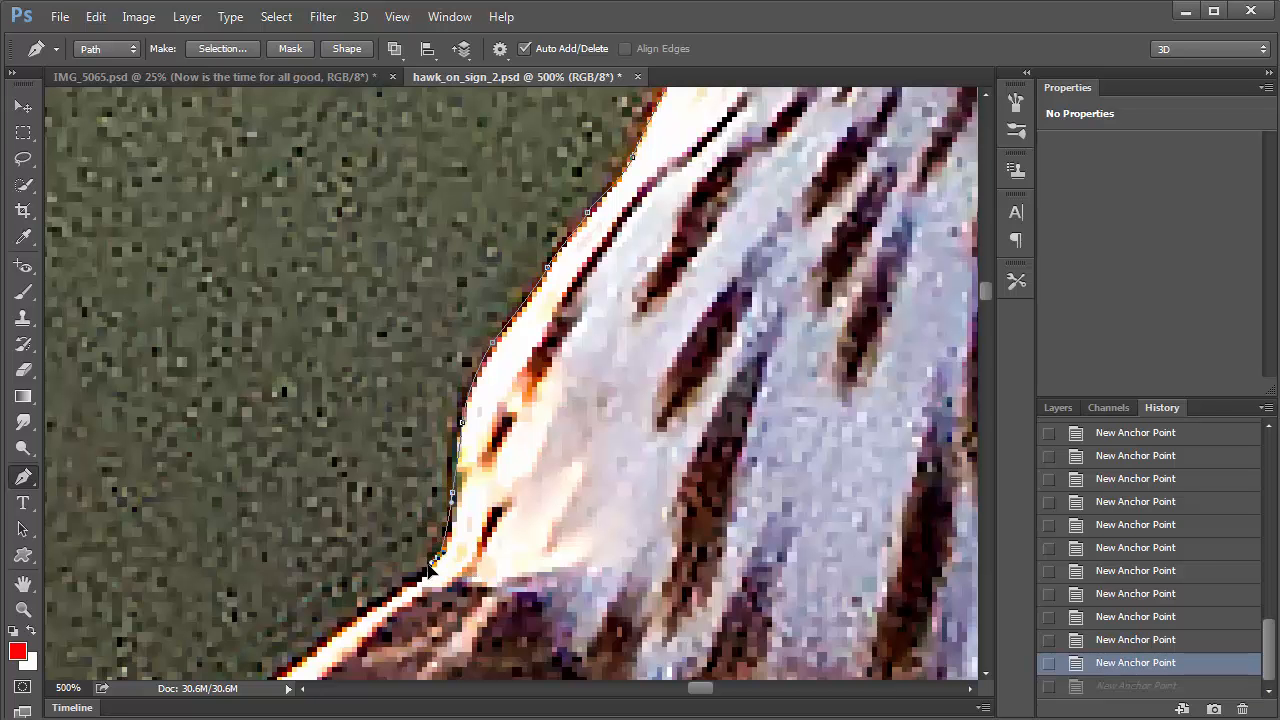
{"action": "left_click", "coordinate": [430, 567]}
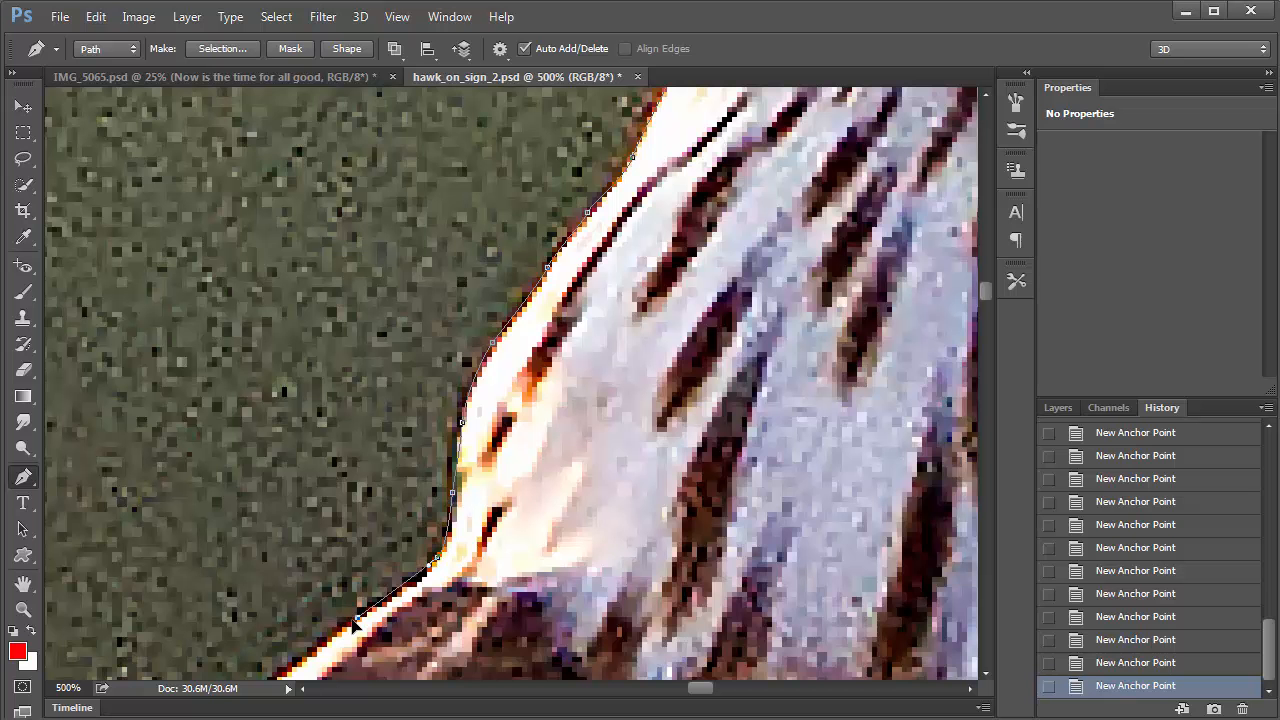
Step: Extend the path along the bright upper edge of the folded wing's shoulder, following its curve
{"action": "left_click_drag", "start_coordinate": [352, 621], "coordinate": [345, 624]}
{"action": "left_click_drag", "start_coordinate": [441, 643], "coordinate": [623, 468]}
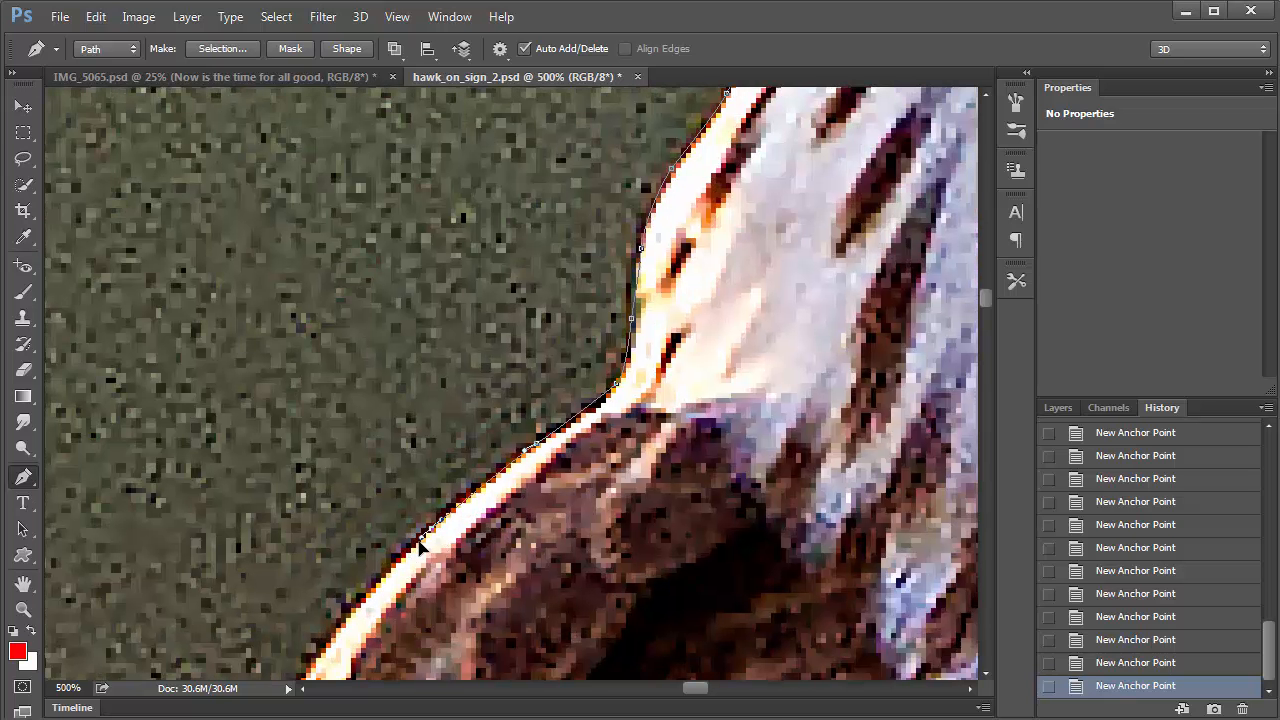
{"action": "left_click_drag", "start_coordinate": [465, 597], "coordinate": [619, 454]}
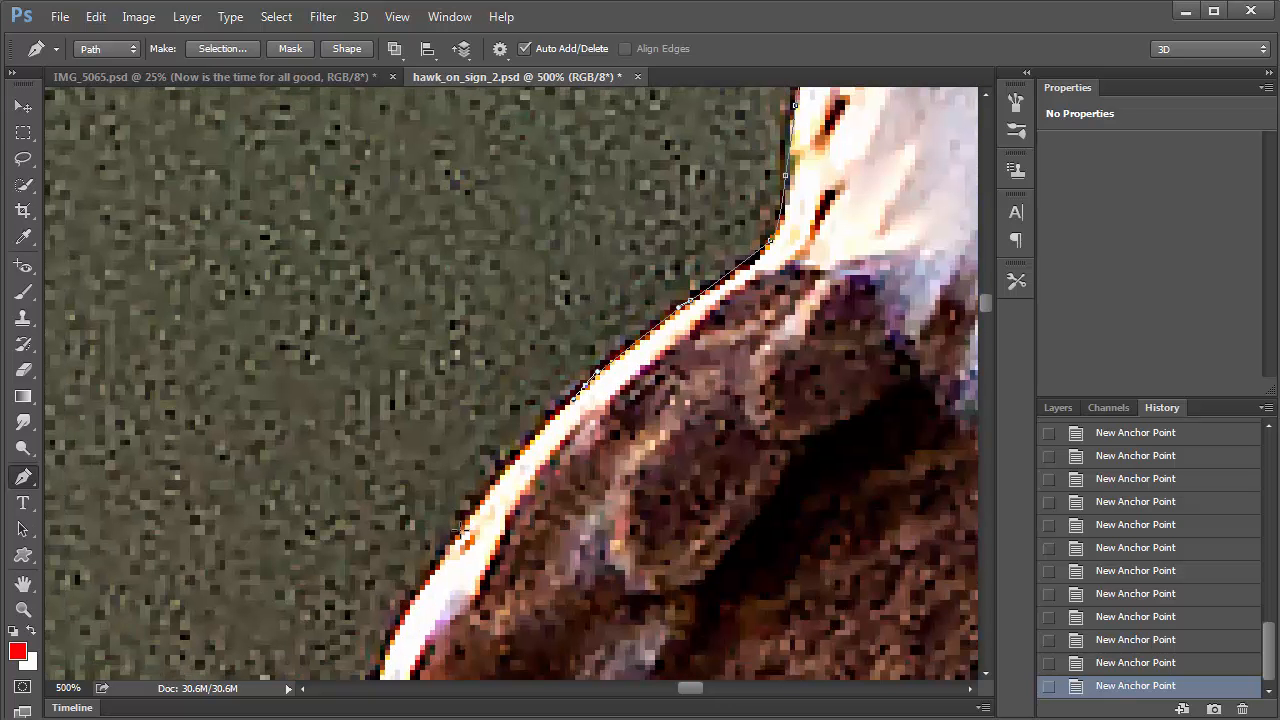
{"action": "left_click", "coordinate": [460, 531]}
{"action": "left_click_drag", "start_coordinate": [460, 531], "coordinate": [432, 590]}
{"action": "left_click_drag", "start_coordinate": [562, 579], "coordinate": [654, 450]}
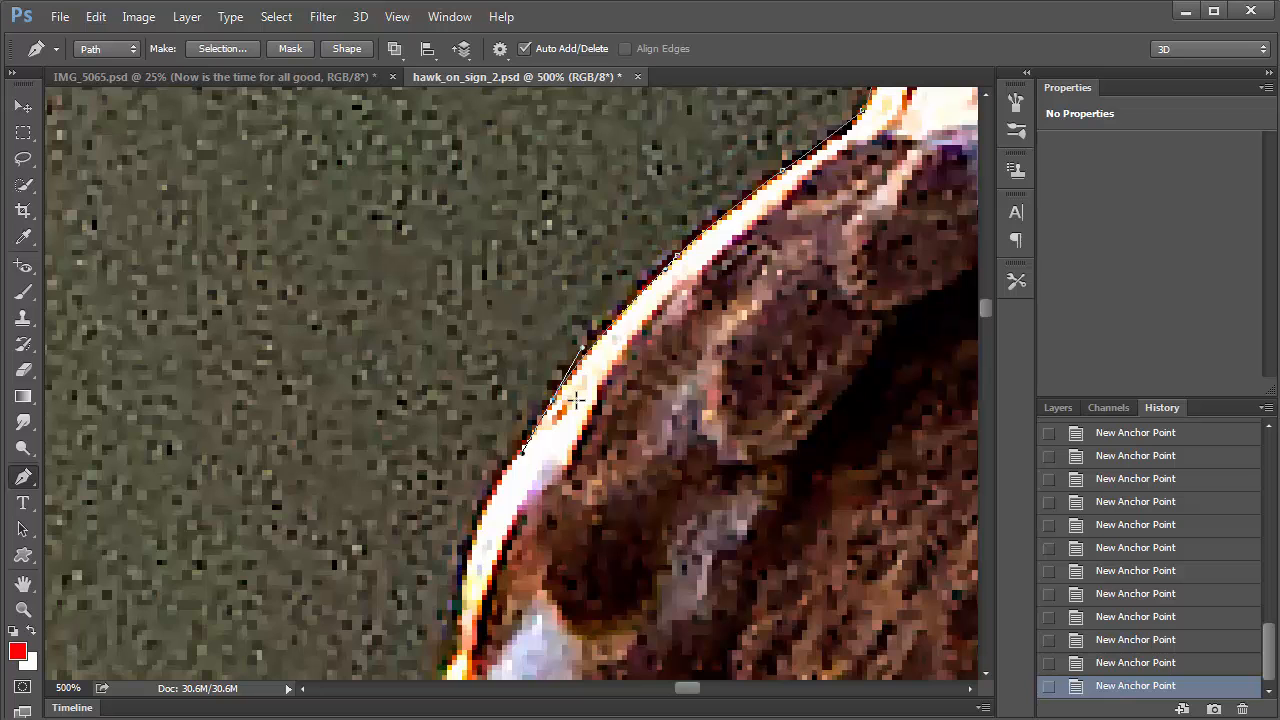
{"action": "scroll", "coordinate": [576, 400], "scroll_direction": "down", "scroll_amount": 5}
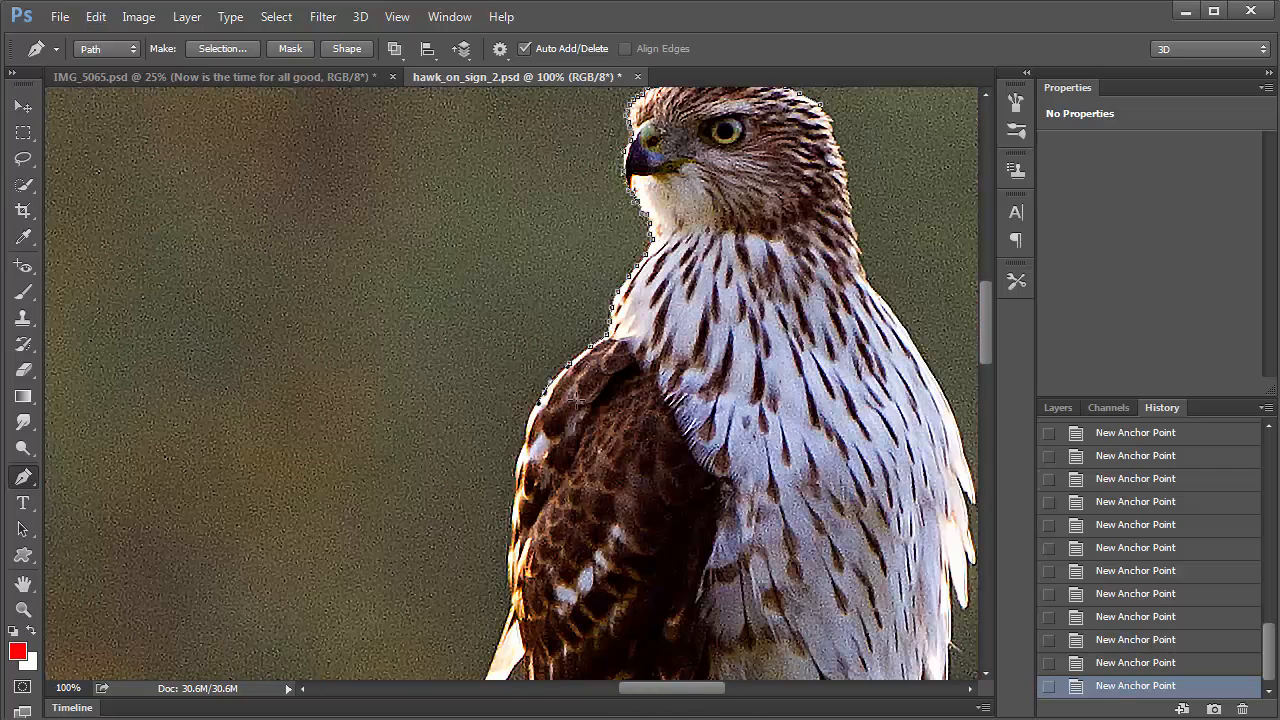
{"action": "scroll", "coordinate": [577, 400], "scroll_direction": "up", "scroll_amount": 3}
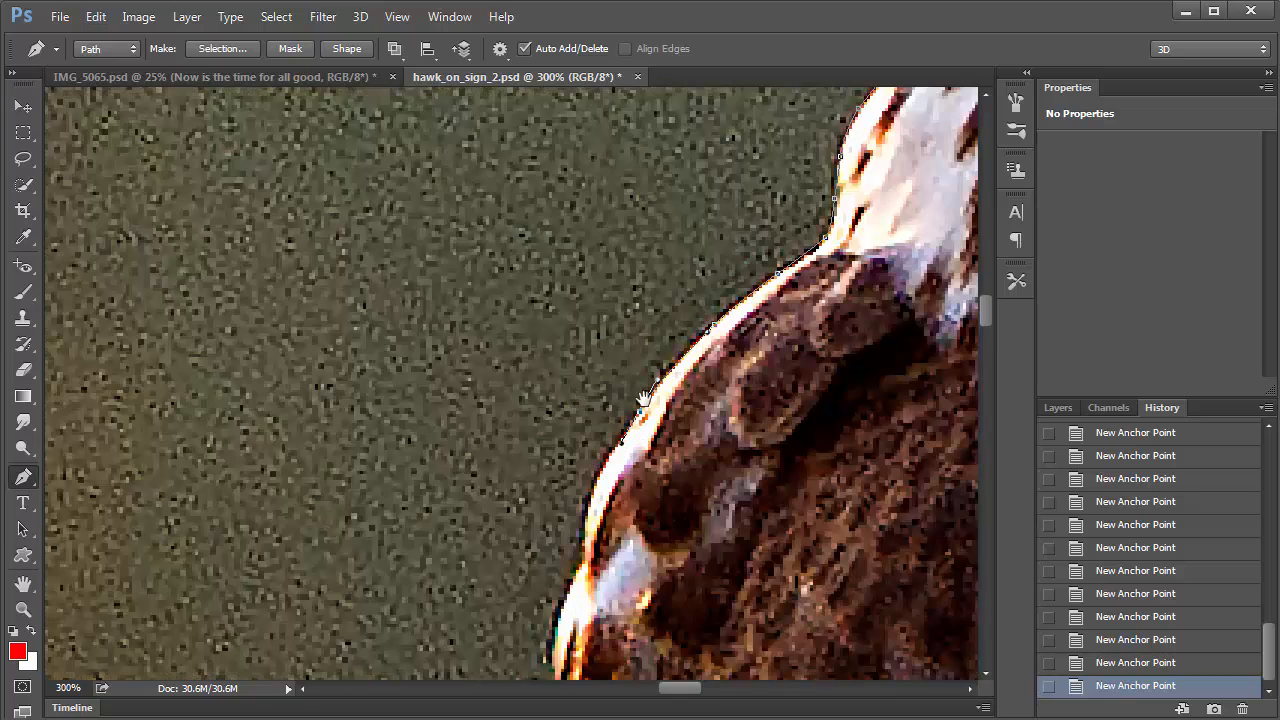
{"action": "left_click_drag", "start_coordinate": [685, 362], "coordinate": [722, 135]}
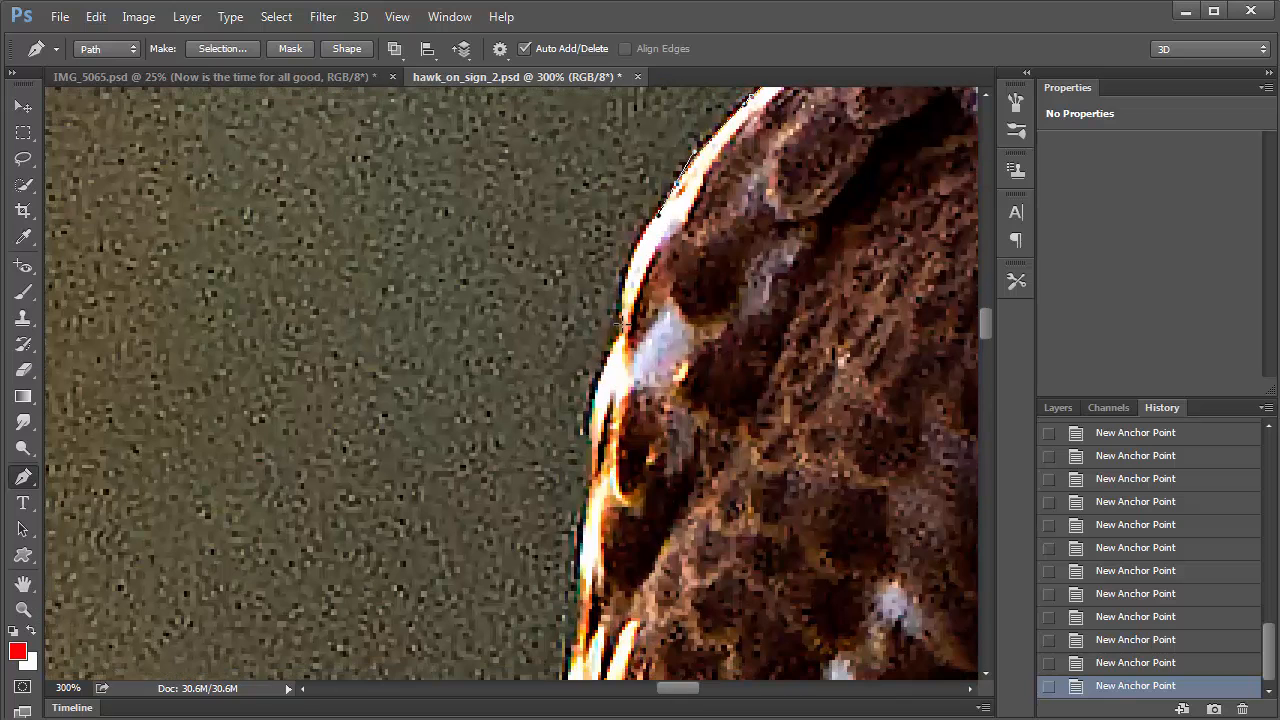
{"action": "left_click_drag", "start_coordinate": [620, 323], "coordinate": [632, 373]}
{"action": "left_click_drag", "start_coordinate": [587, 431], "coordinate": [591, 443]}
{"action": "key", "text": "ctrl+z"}
{"action": "key", "text": "ctrl+alt+z"}
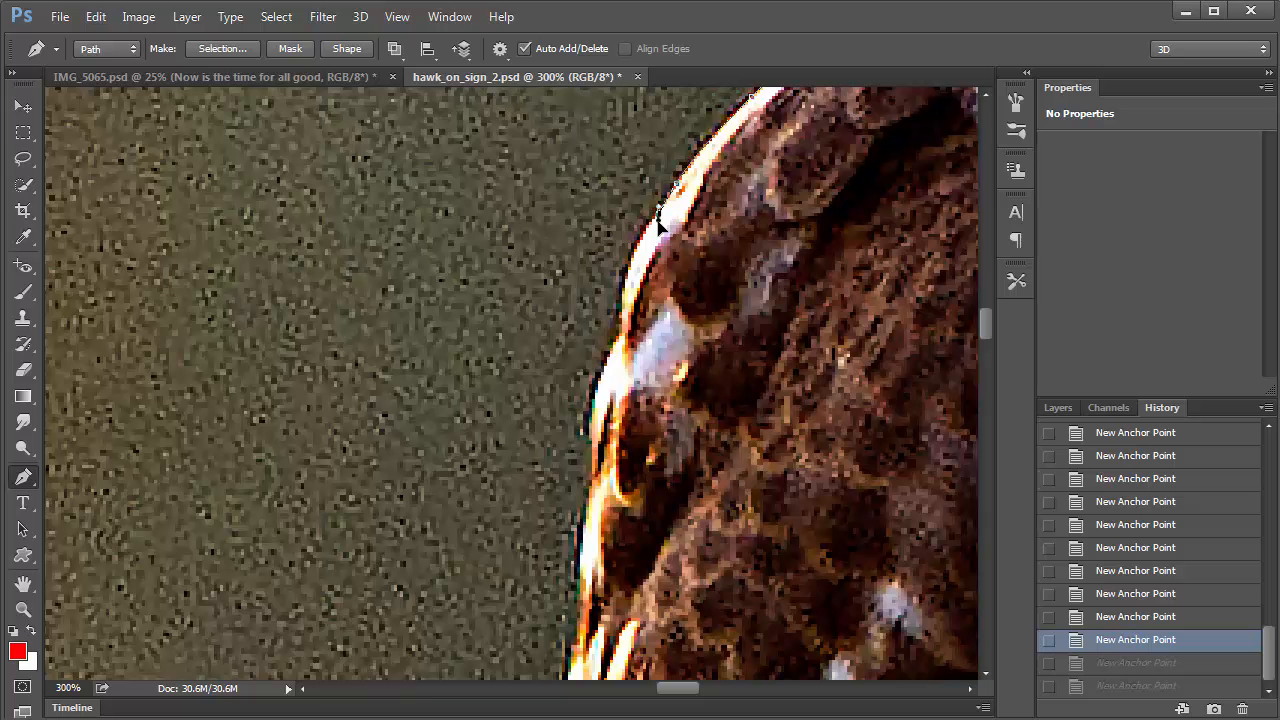
{"action": "key", "text": "ctrl+shift+z"}
{"action": "key", "text": "ctrl+shift+z"}
{"action": "left_click_drag", "start_coordinate": [618, 327], "coordinate": [610, 420]}
{"action": "left_click_drag", "start_coordinate": [587, 466], "coordinate": [555, 507]}
{"action": "key", "text": "ctrl+alt+z"}
{"action": "key", "text": "ctrl+alt+z"}
{"action": "key", "text": "ctrl+alt+z"}
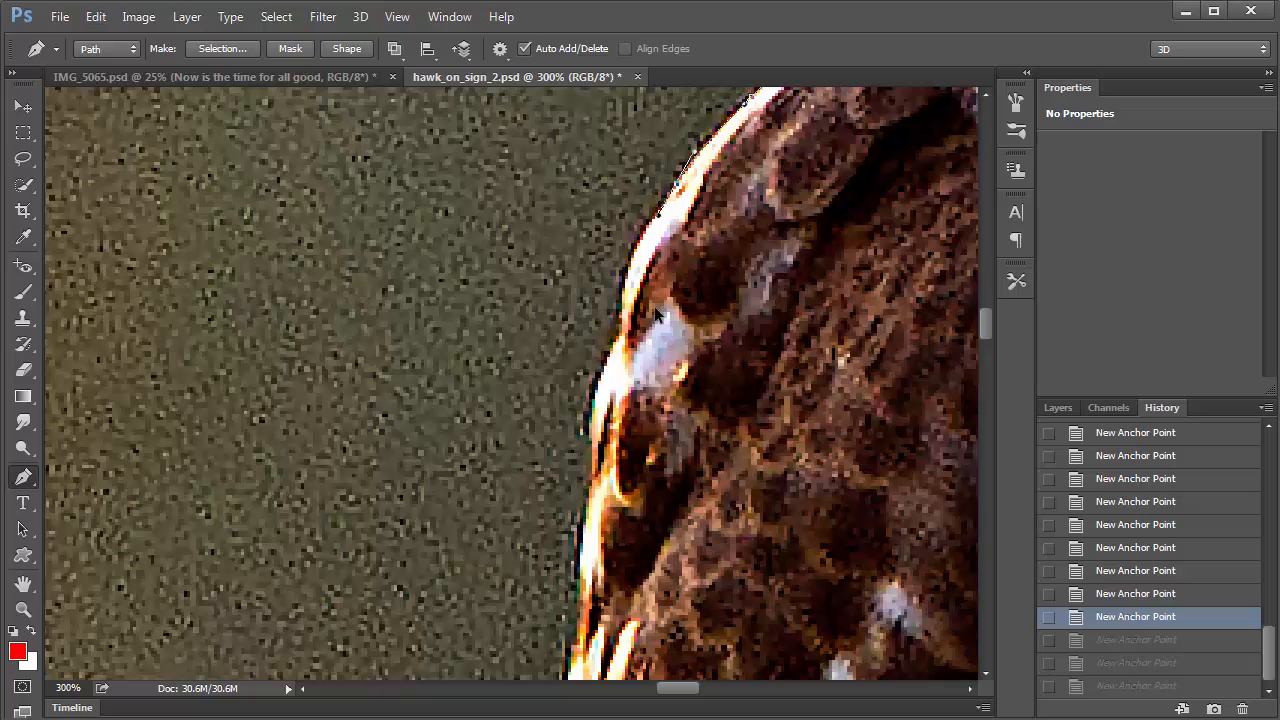
Step: Step back the misplaced anchor points and retrace the bright outer wing edge down past the white feather patch
{"action": "key", "text": "ctrl+alt+z"}
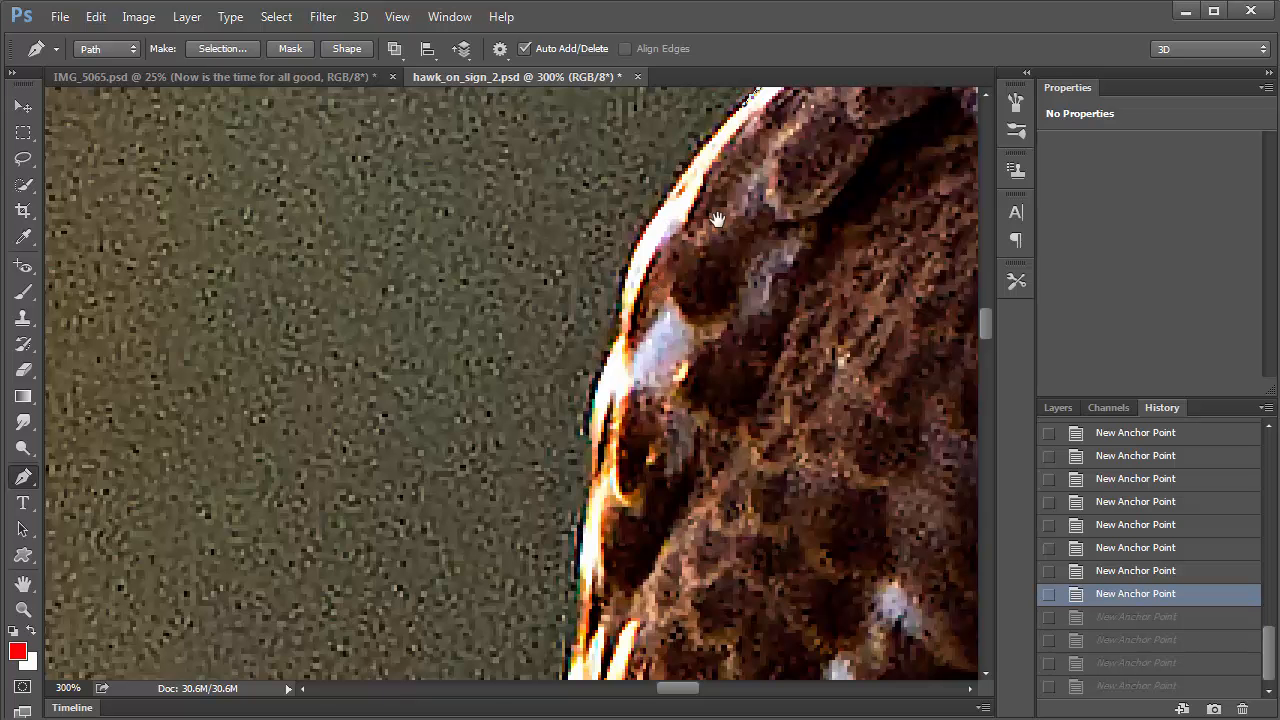
{"action": "scroll", "coordinate": [655, 290], "scroll_direction": "up", "scroll_amount": 3}
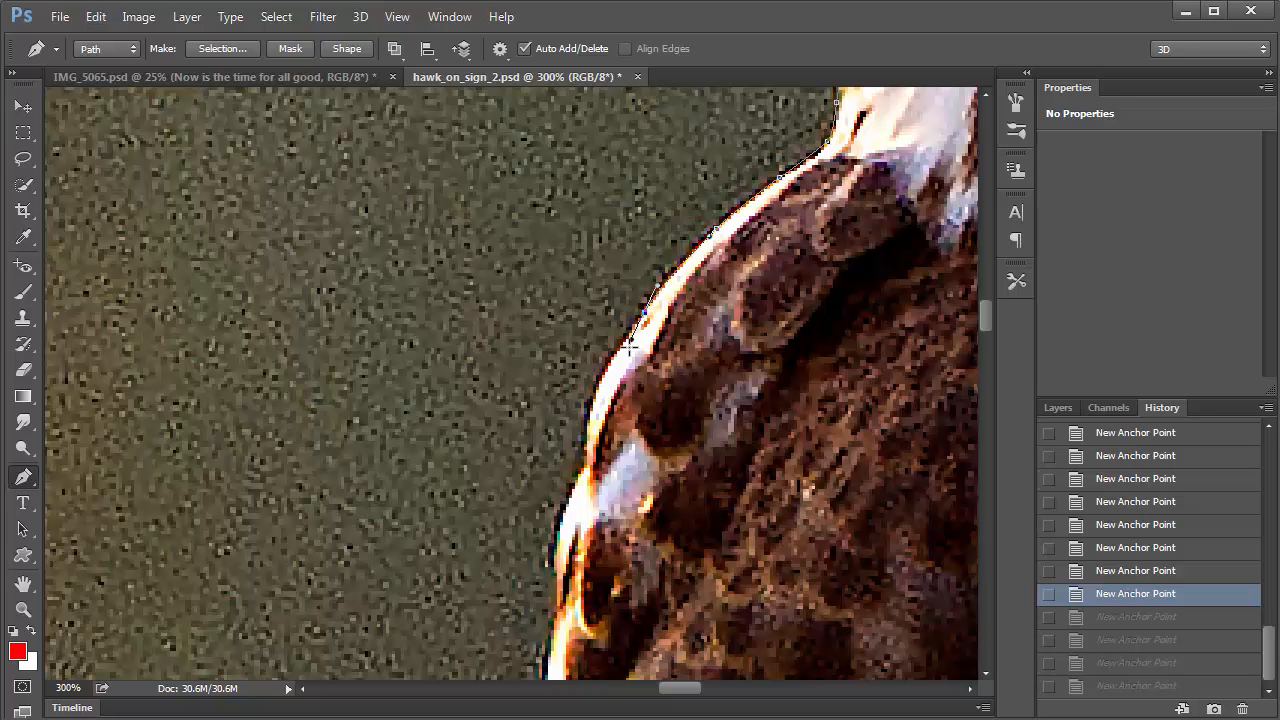
{"action": "left_click", "coordinate": [600, 397]}
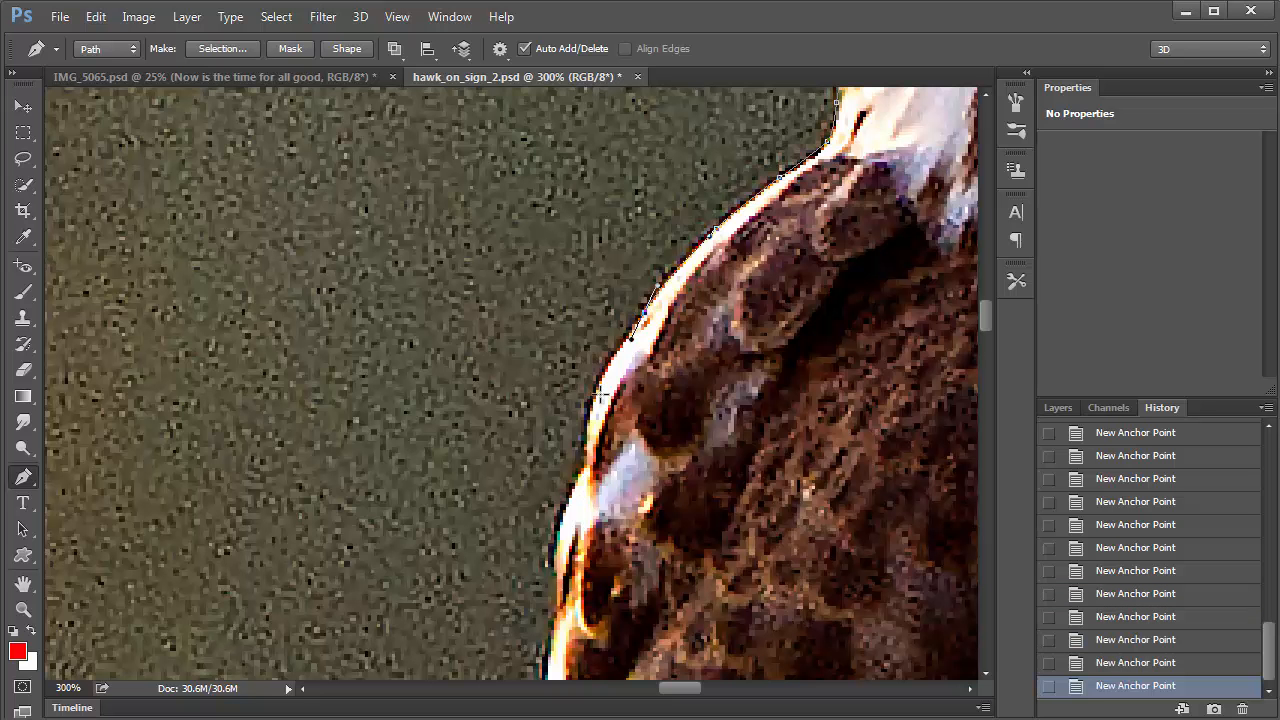
{"action": "left_click", "coordinate": [579, 472]}
{"action": "left_click_drag", "start_coordinate": [580, 467], "coordinate": [571, 484]}
{"action": "left_click", "coordinate": [556, 570]}
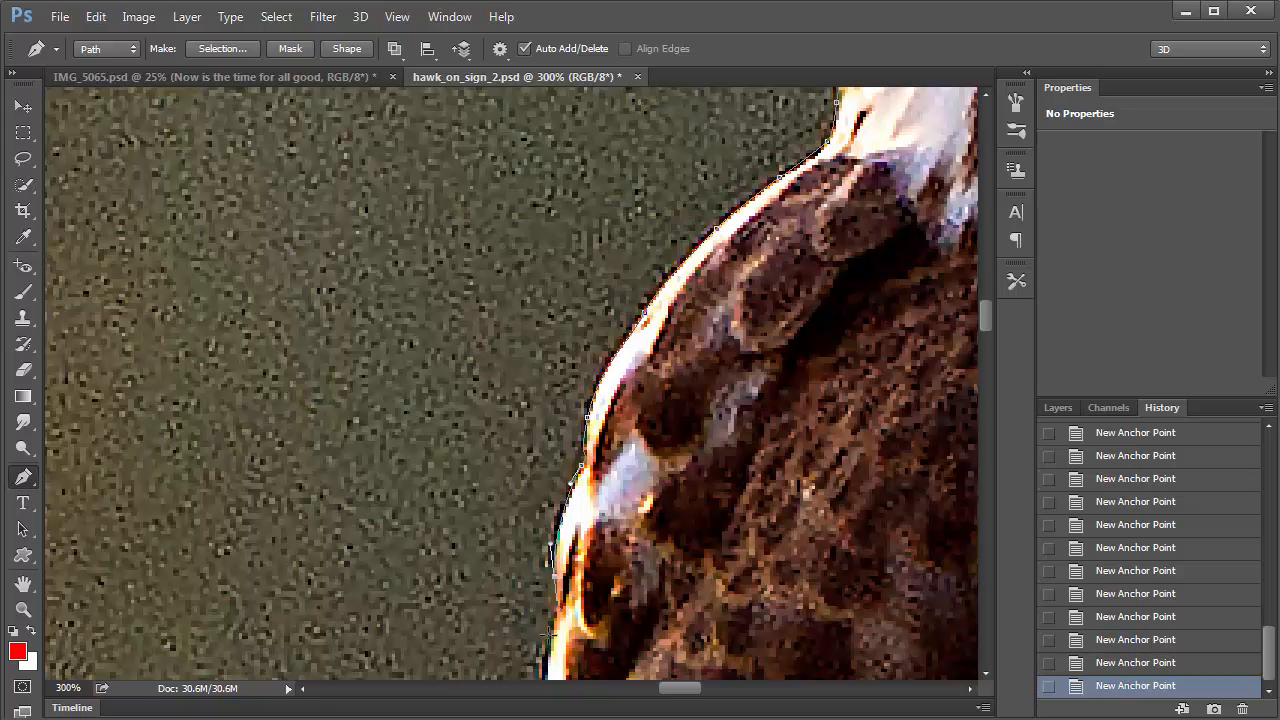
{"action": "left_click_drag", "start_coordinate": [549, 642], "coordinate": [544, 672]}
Step: Continue the path down the wing's outer edge to where the pale protruding feather begins
{"action": "scroll", "coordinate": [594, 640], "scroll_direction": "down", "scroll_amount": 5}
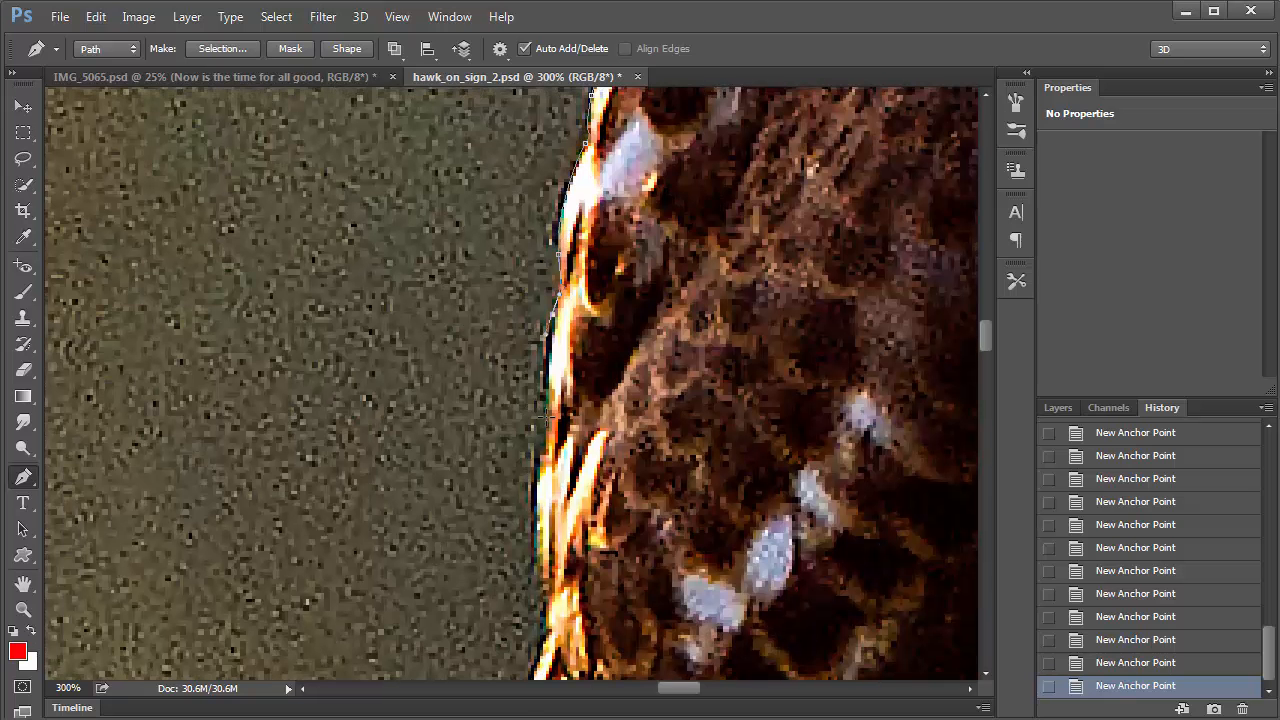
{"action": "left_click_drag", "start_coordinate": [541, 425], "coordinate": [537, 459]}
{"action": "left_click_drag", "start_coordinate": [537, 581], "coordinate": [642, 462]}
{"action": "left_click_drag", "start_coordinate": [565, 497], "coordinate": [562, 530]}
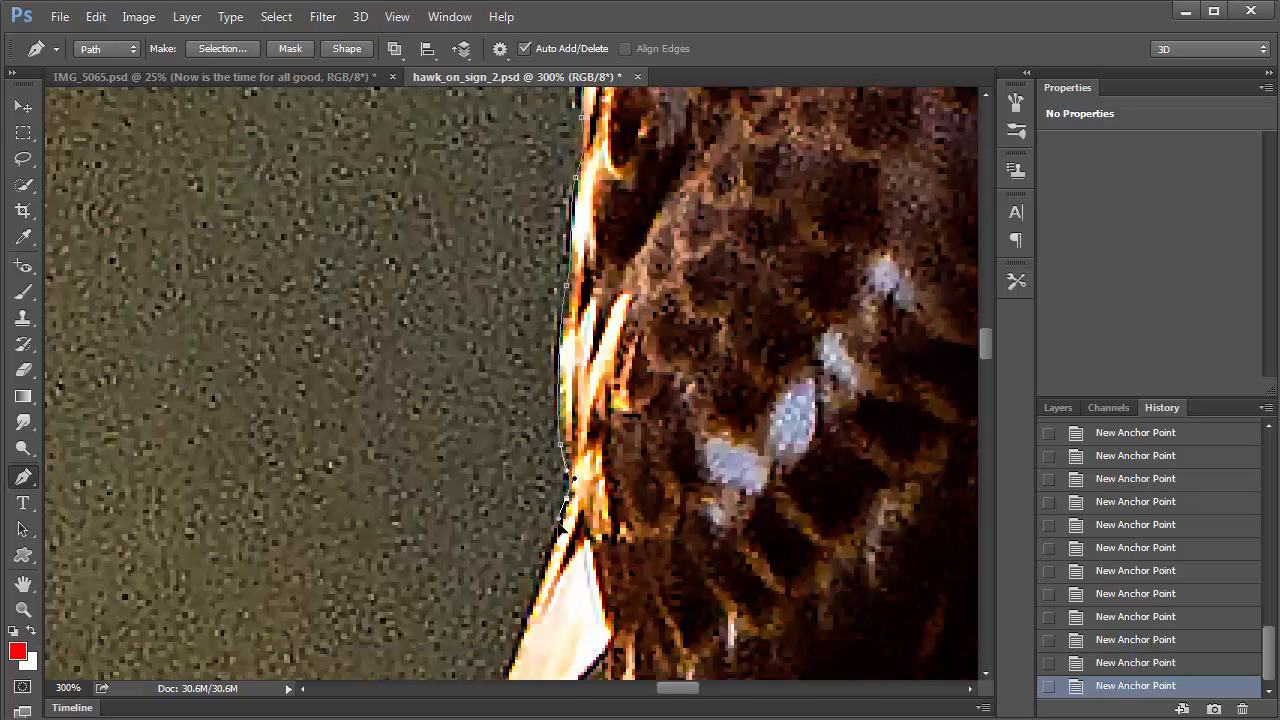
Step: Trace around the tip of the protruding pale feather and down the wing edge to the small white feather tip
{"action": "left_click_drag", "start_coordinate": [613, 480], "coordinate": [696, 253]}
{"action": "left_click", "coordinate": [570, 500]}
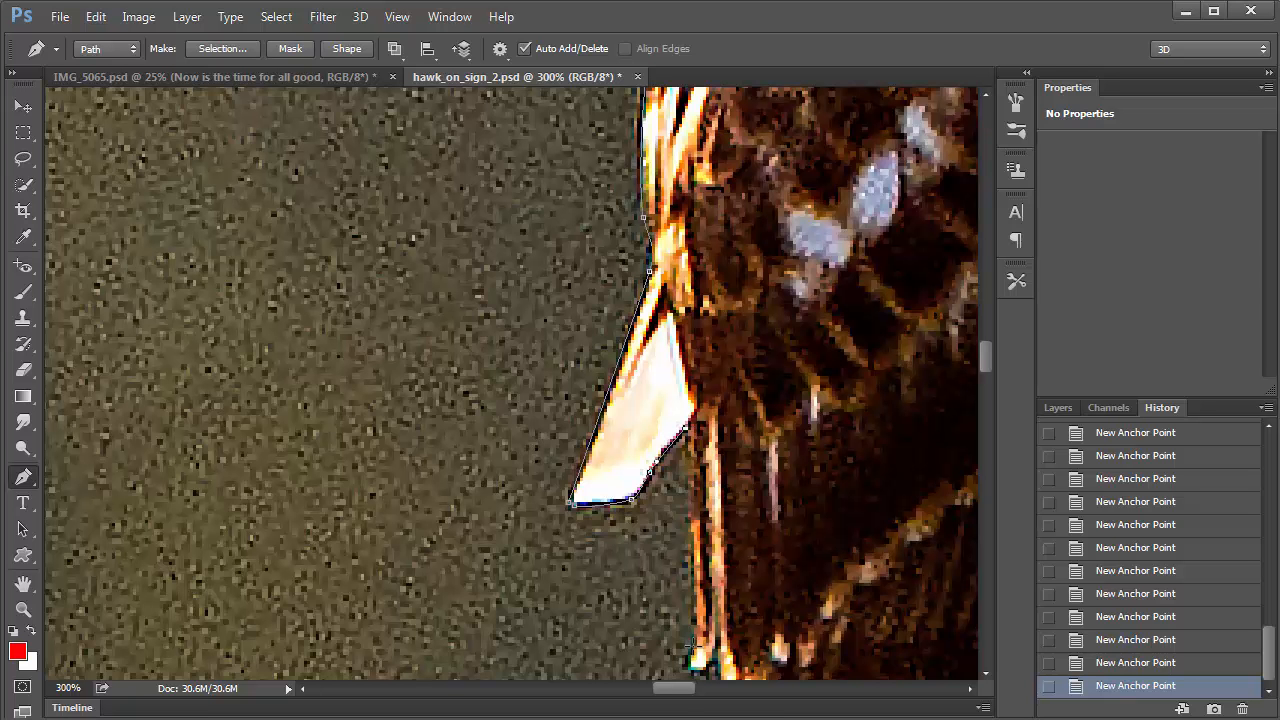
{"action": "left_click", "coordinate": [694, 644]}
Step: Trace around the small white feather tip and down the dark lower feathers to the sign's top edge
{"action": "left_click_drag", "start_coordinate": [754, 647], "coordinate": [701, 449]}
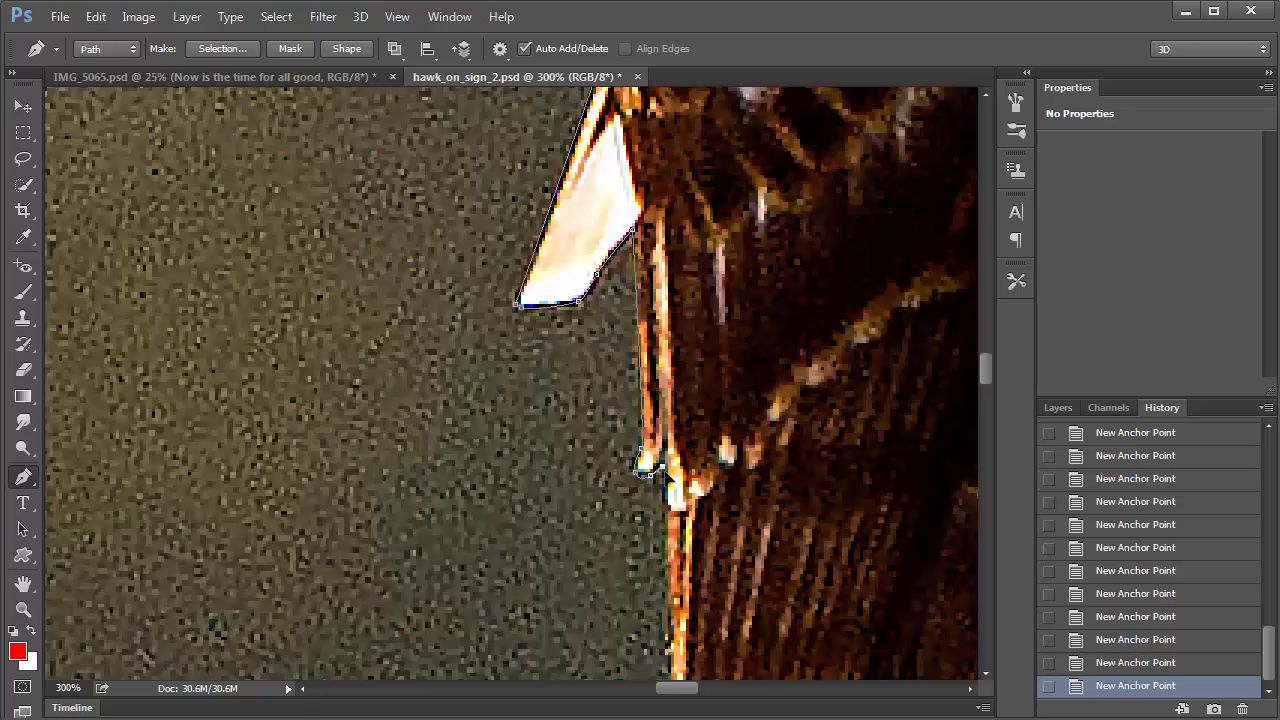
{"action": "scroll", "coordinate": [660, 470], "scroll_direction": "down", "scroll_amount": 5}
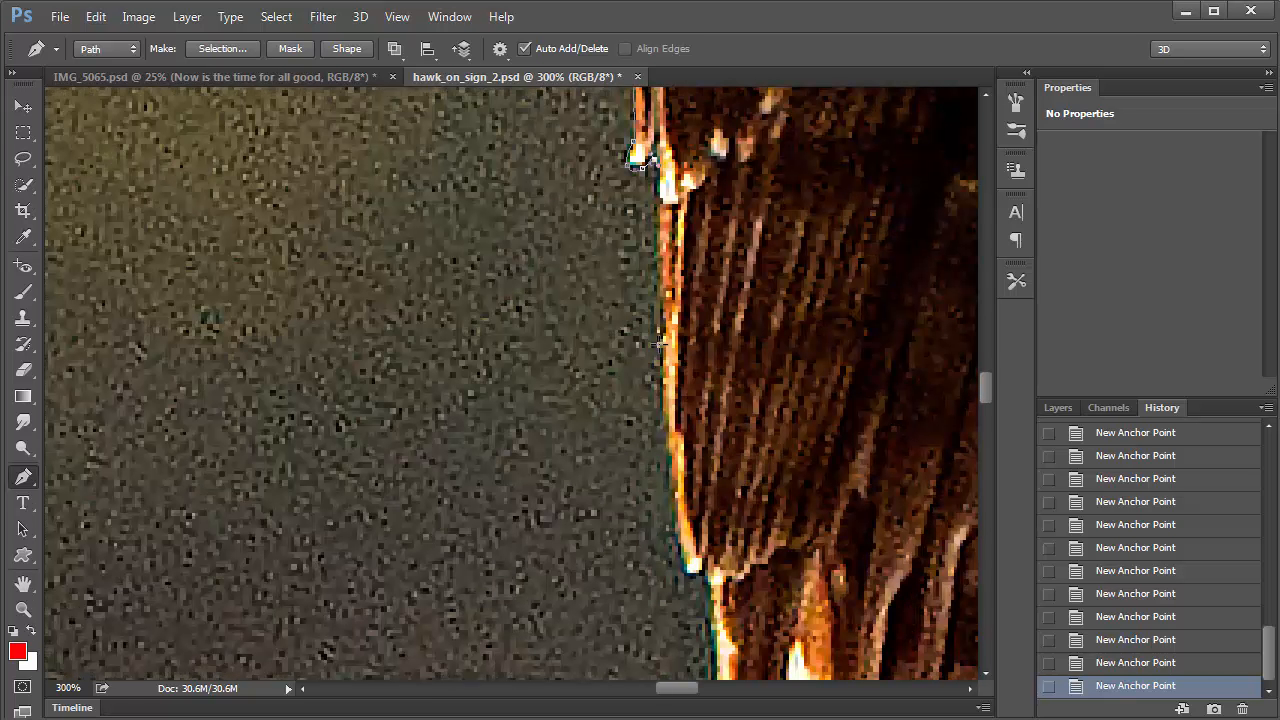
{"action": "left_click", "coordinate": [659, 344]}
{"action": "left_click", "coordinate": [669, 452]}
{"action": "left_click", "coordinate": [676, 510]}
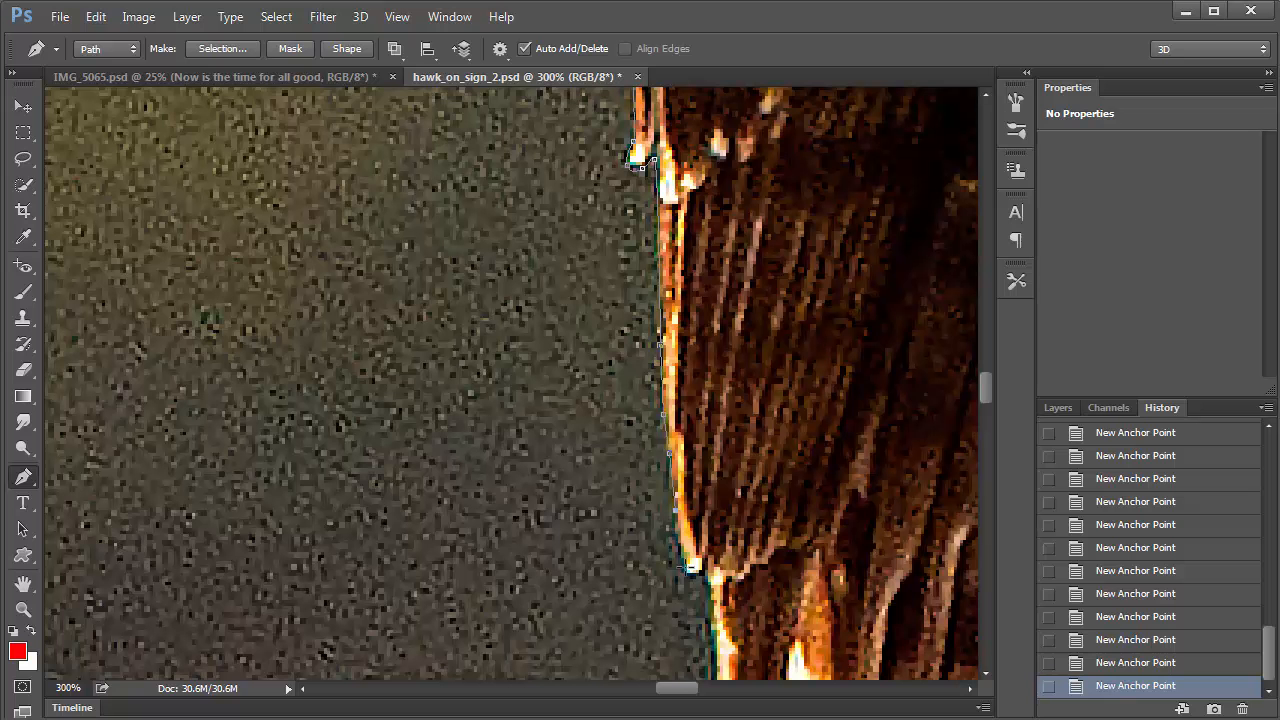
{"action": "left_click", "coordinate": [690, 568]}
{"action": "scroll", "coordinate": [720, 414], "scroll_direction": "down", "scroll_amount": 4}
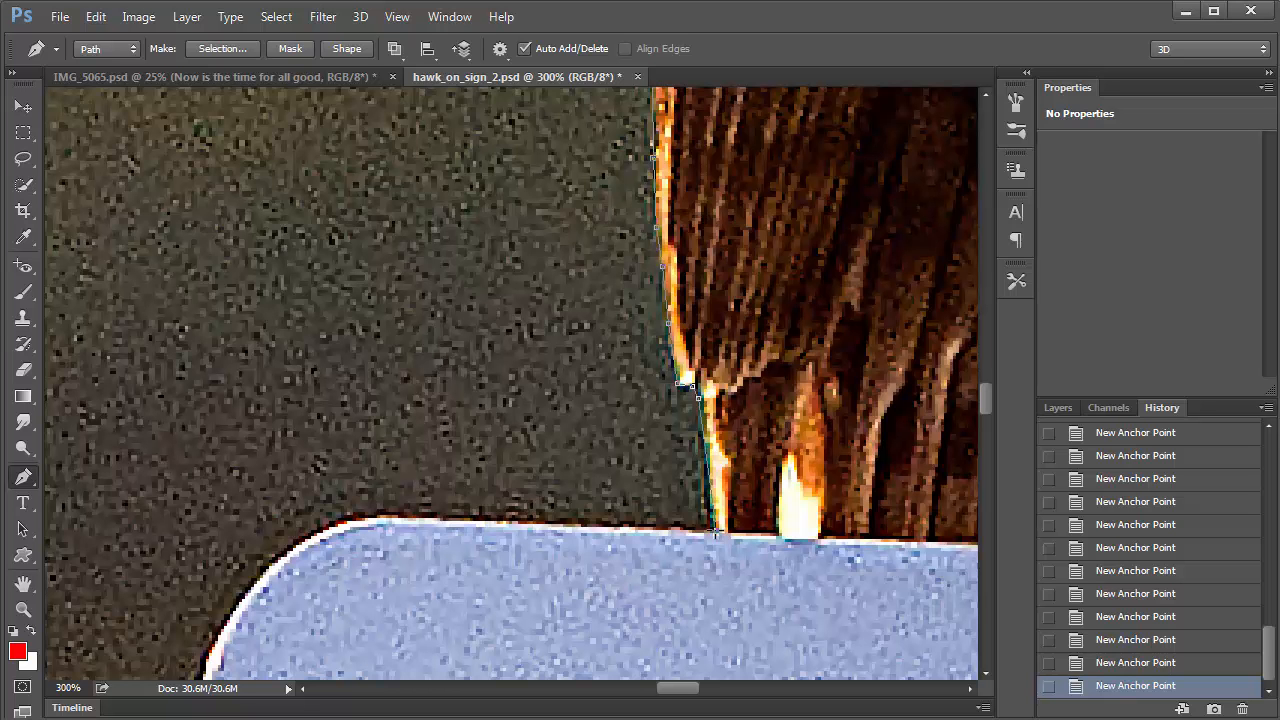
Step: Carry the path along the sign's top edge and around its rounded upper-left corner
{"action": "left_click", "coordinate": [497, 522]}
{"action": "left_click_drag", "start_coordinate": [371, 521], "coordinate": [343, 527]}
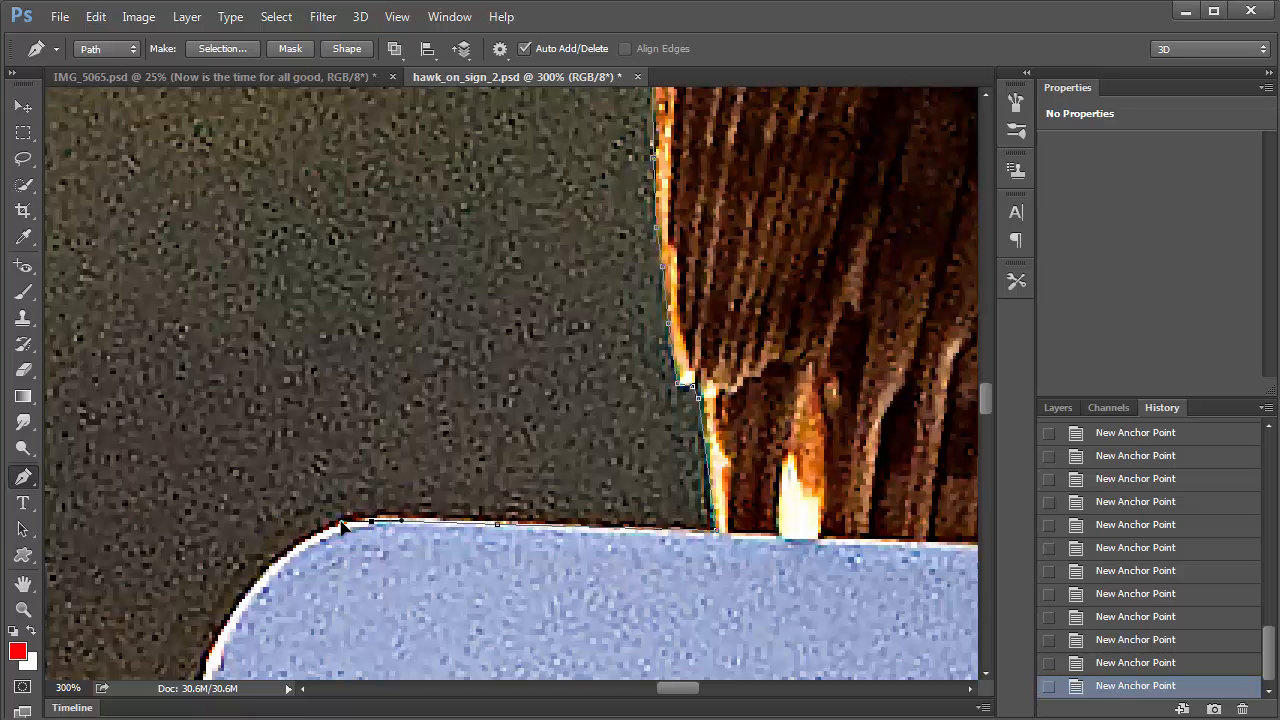
{"action": "left_click_drag", "start_coordinate": [364, 423], "coordinate": [460, 155]}
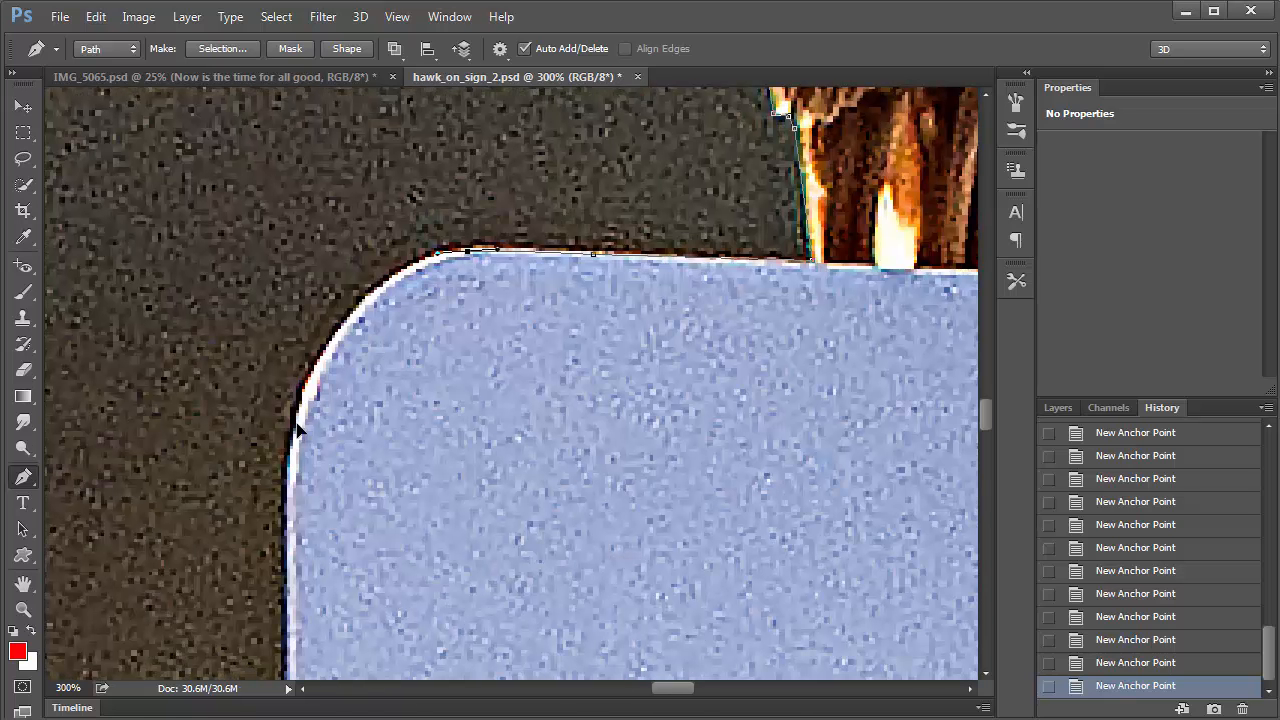
{"action": "left_click_drag", "start_coordinate": [302, 410], "coordinate": [282, 528]}
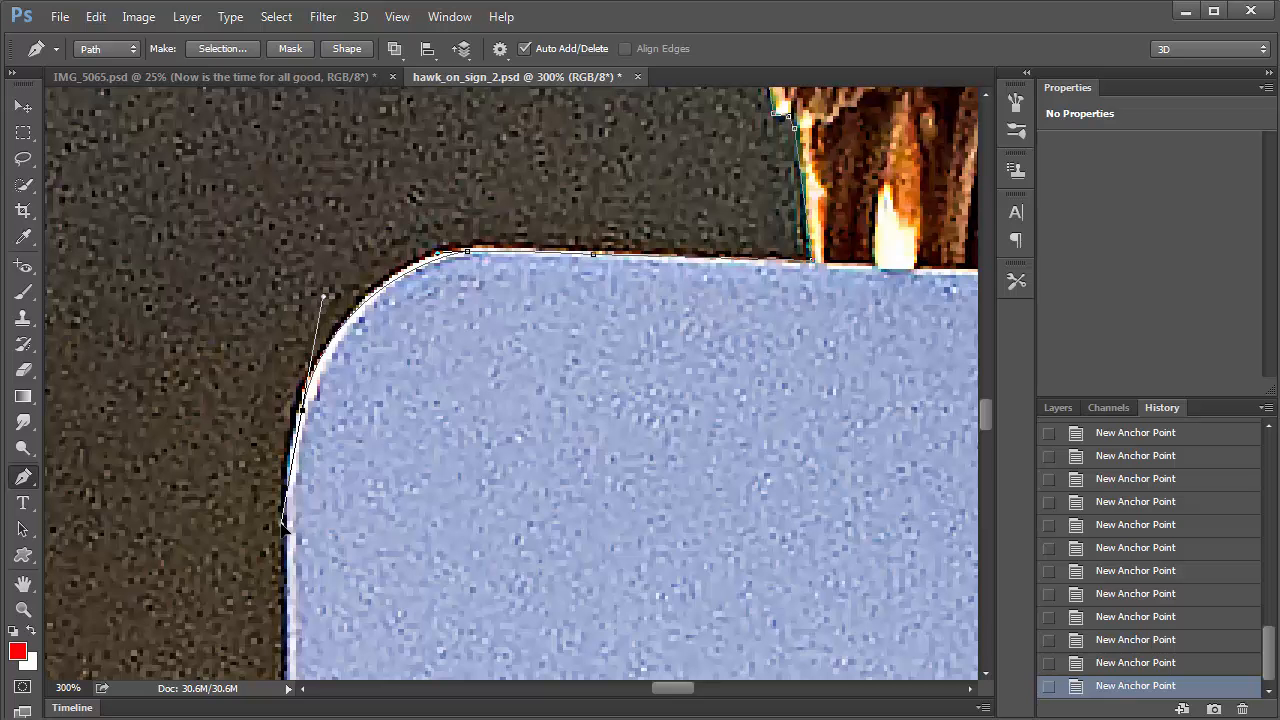
Step: Extend the path down the sign's left edge and curve it around the lower-left corner
{"action": "left_click_drag", "start_coordinate": [377, 605], "coordinate": [434, 193]}
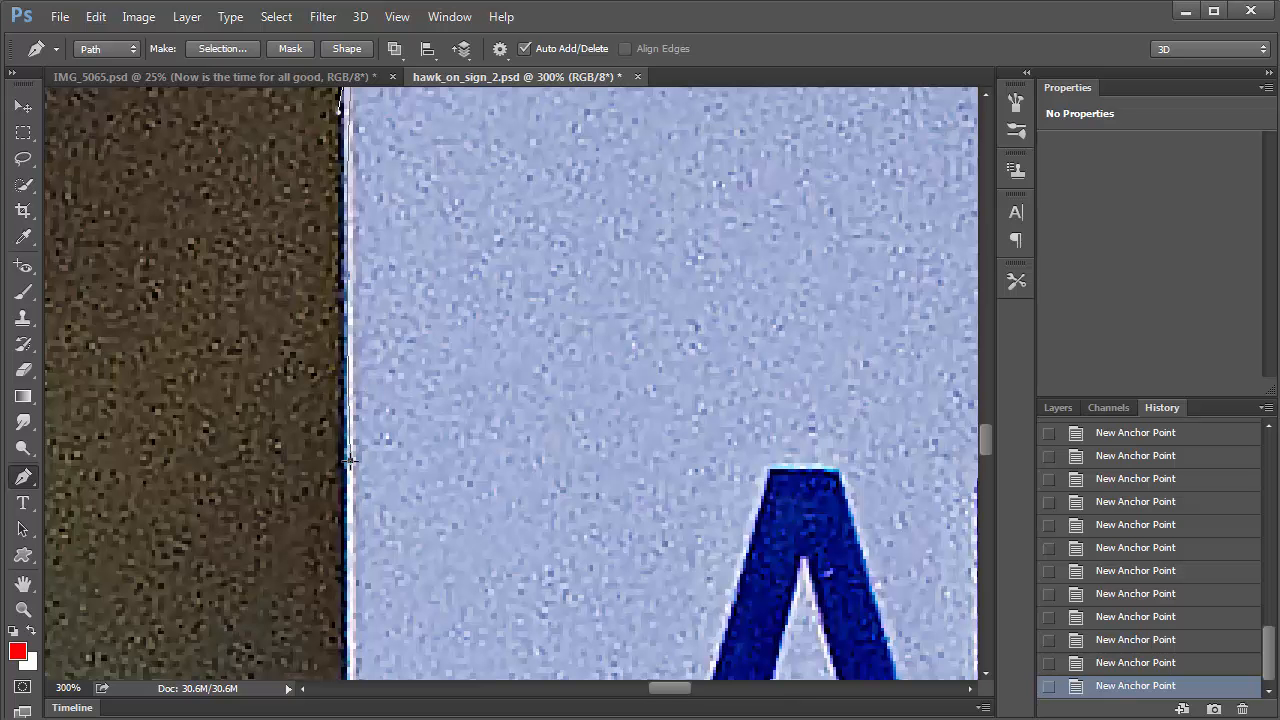
{"action": "left_click_drag", "start_coordinate": [500, 531], "coordinate": [543, 166]}
{"action": "left_click_drag", "start_coordinate": [530, 427], "coordinate": [560, 100]}
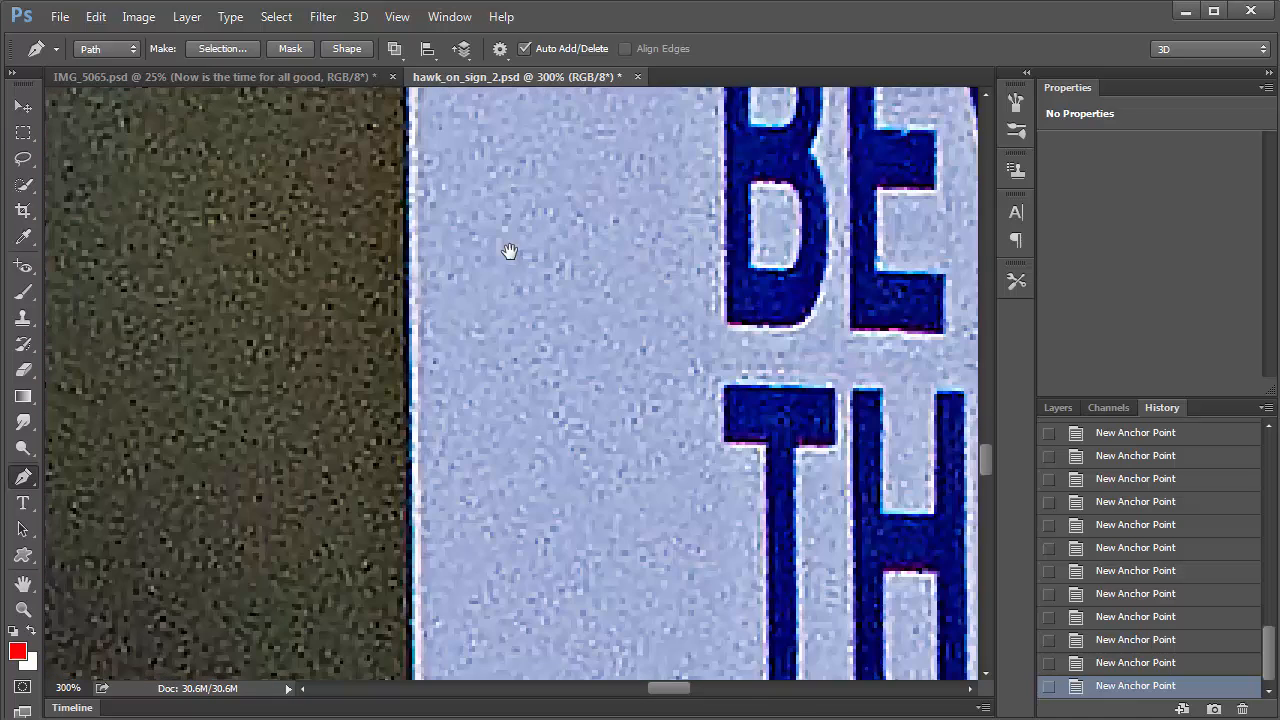
{"action": "left_click_drag", "start_coordinate": [520, 630], "coordinate": [511, 100]}
{"action": "left_click_drag", "start_coordinate": [505, 560], "coordinate": [476, 92]}
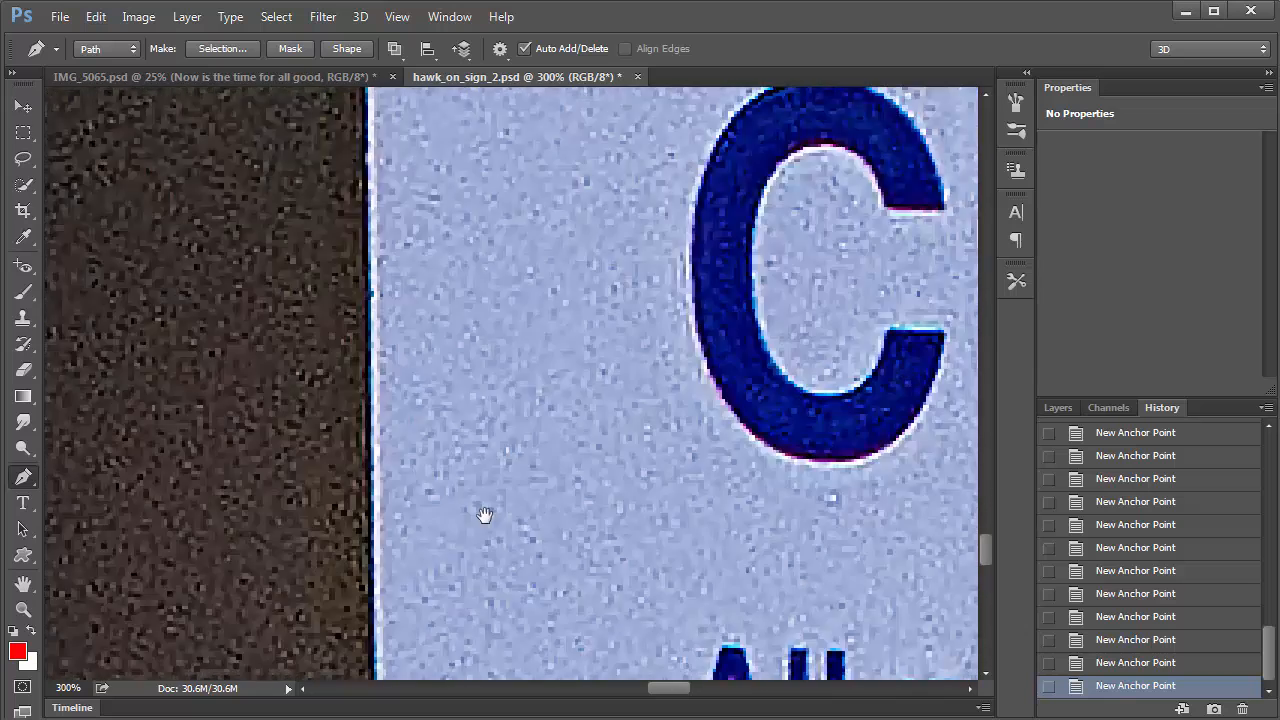
{"action": "left_click_drag", "start_coordinate": [476, 510], "coordinate": [463, 36]}
{"action": "mouse_move", "coordinate": [487, 568]}
{"action": "left_mouse_down"}
{"action": "mouse_move", "coordinate": [491, 309]}
{"action": "mouse_move", "coordinate": [457, 294]}
{"action": "left_mouse_up"}
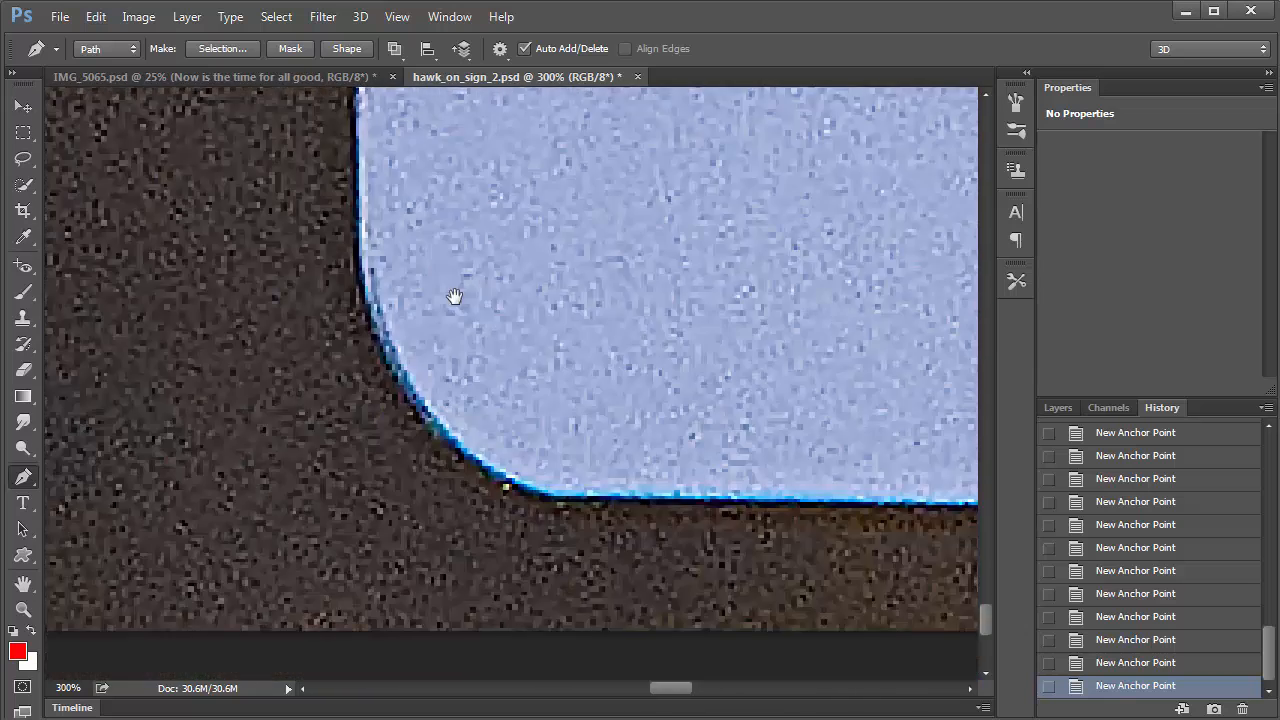
{"action": "left_click", "coordinate": [366, 258]}
{"action": "left_click_drag", "start_coordinate": [366, 258], "coordinate": [378, 292]}
{"action": "left_click_drag", "start_coordinate": [553, 487], "coordinate": [710, 515]}
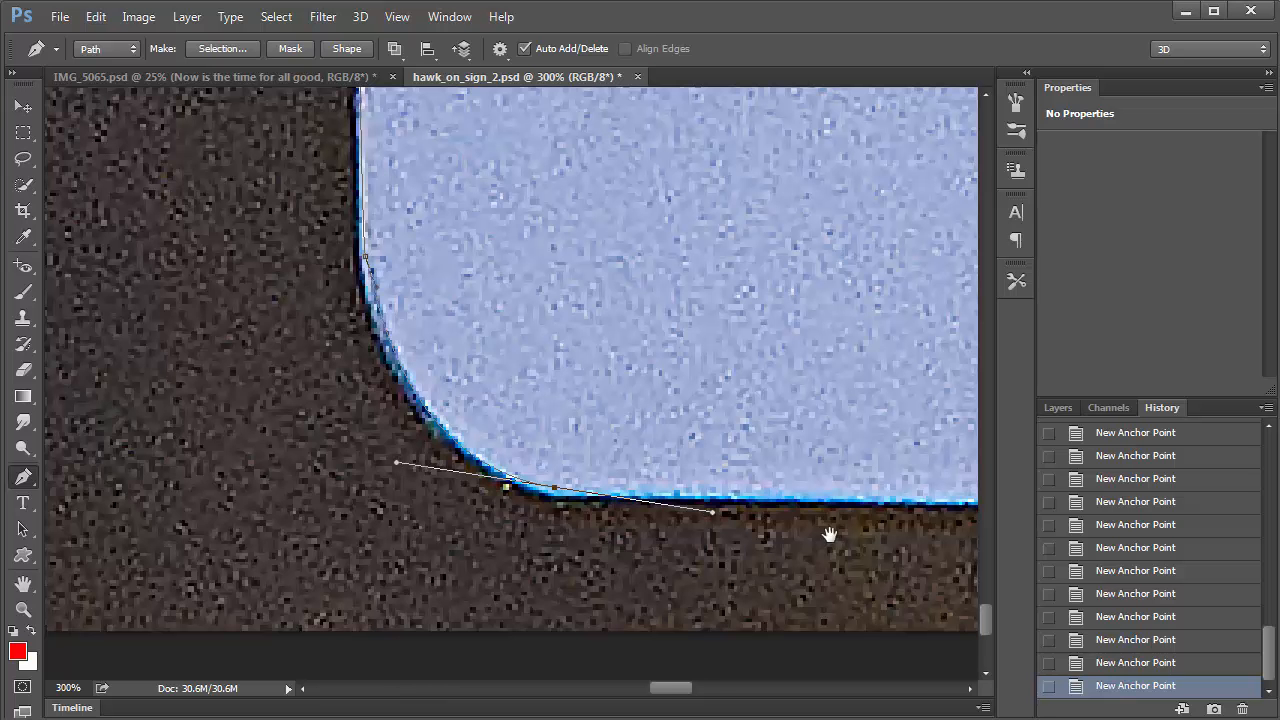
Step: Run the path along the sign's bottom edge and curve it around the lower-right corner
{"action": "left_click_drag", "start_coordinate": [829, 534], "coordinate": [258, 519]}
{"action": "left_click_drag", "start_coordinate": [862, 515], "coordinate": [436, 527]}
{"action": "left_click_drag", "start_coordinate": [841, 542], "coordinate": [741, 535]}
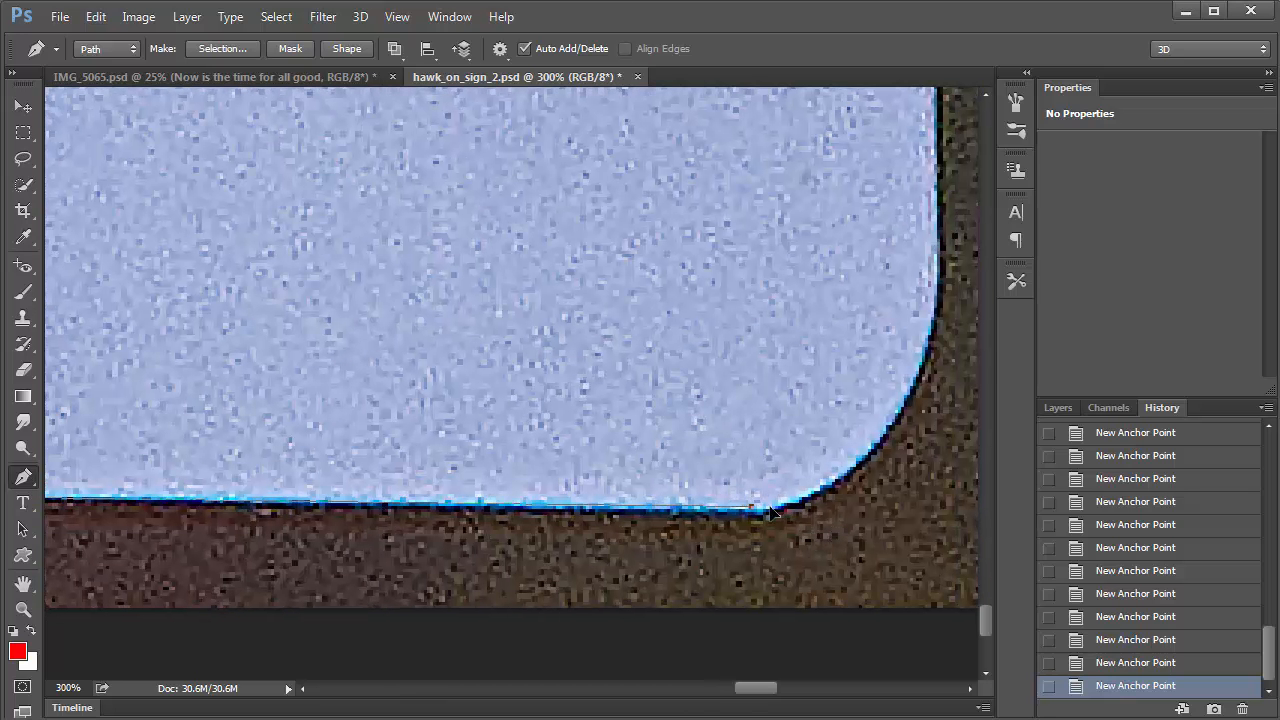
{"action": "left_click_drag", "start_coordinate": [751, 506], "coordinate": [810, 507]}
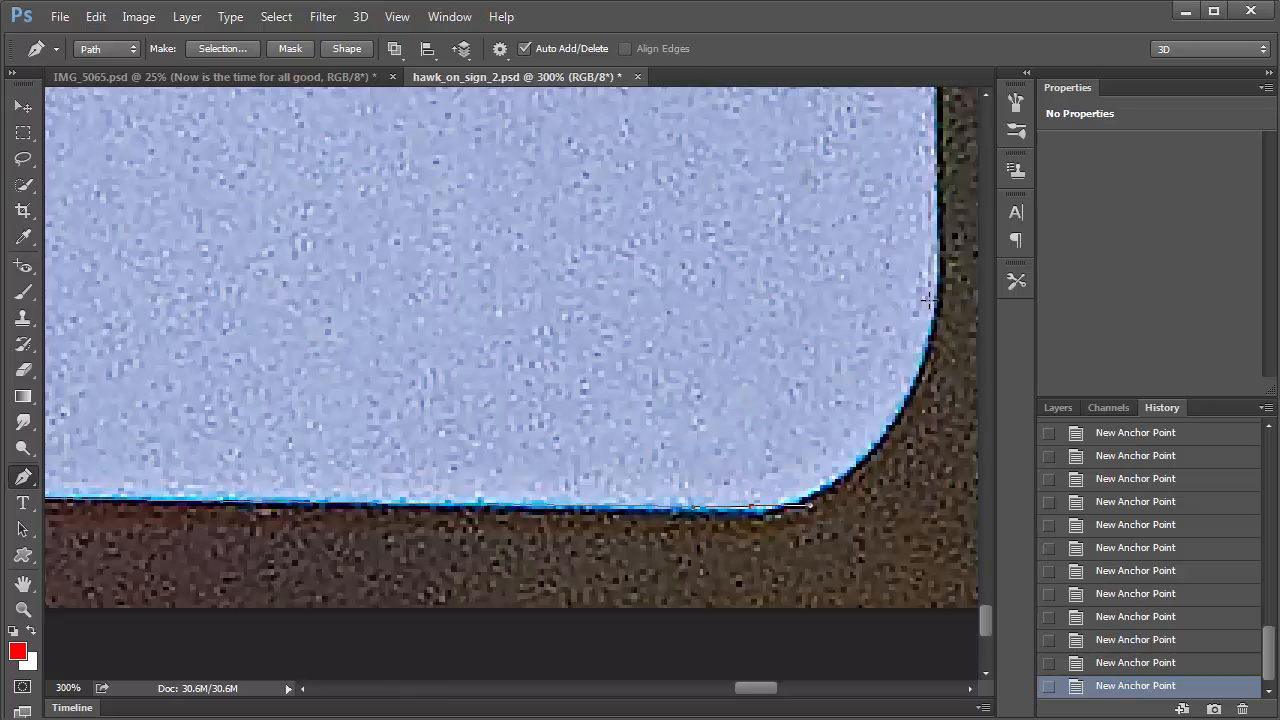
{"action": "left_click_drag", "start_coordinate": [930, 292], "coordinate": [932, 154]}
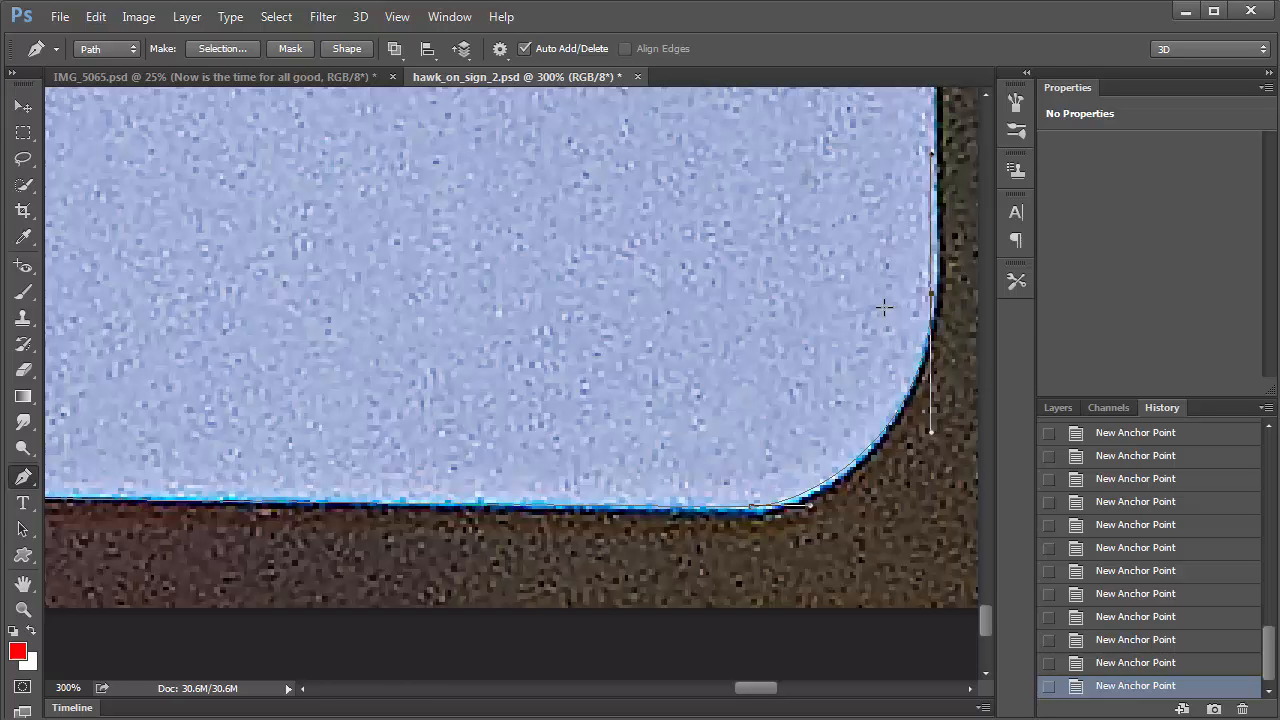
Step: Carry the path up the sign's right edge, around its upper-right corner and along the top edge to the hawk's feathers
{"action": "key", "text": "ctrl+minus"}
{"action": "key", "text": "ctrl+minus"}
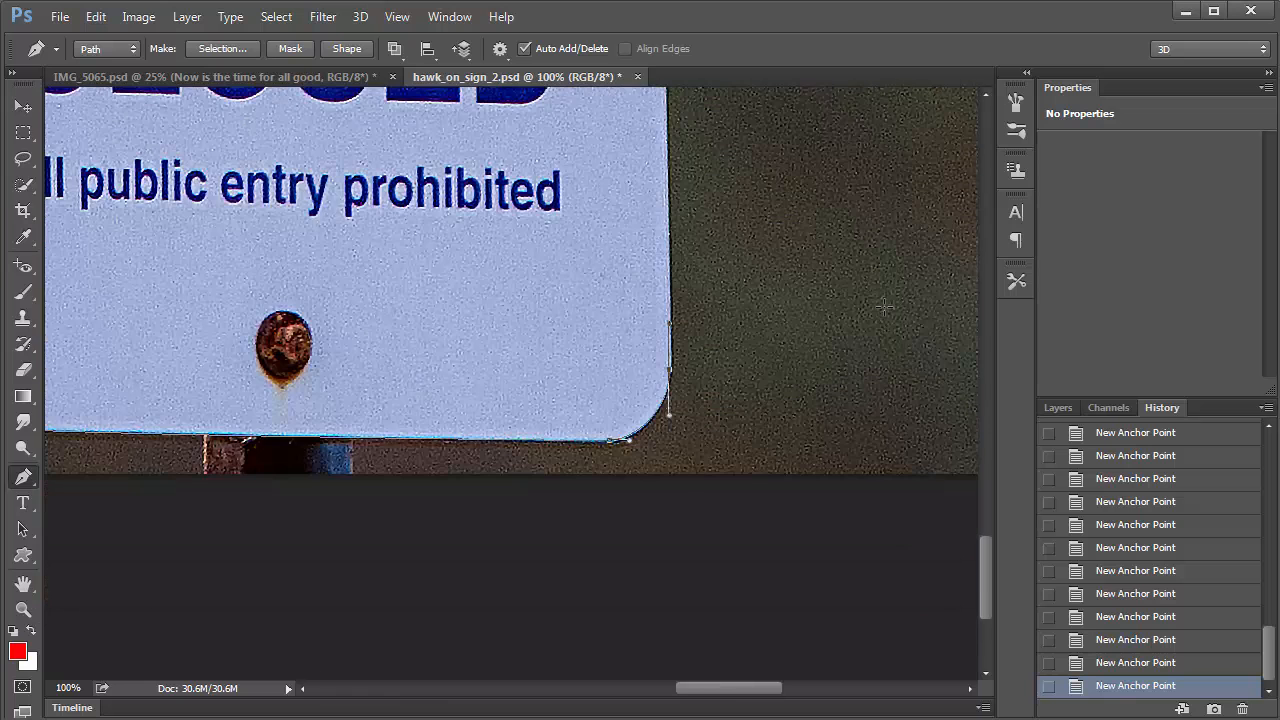
{"action": "left_click_drag", "start_coordinate": [680, 217], "coordinate": [649, 670]}
{"action": "left_click_drag", "start_coordinate": [597, 228], "coordinate": [643, 603]}
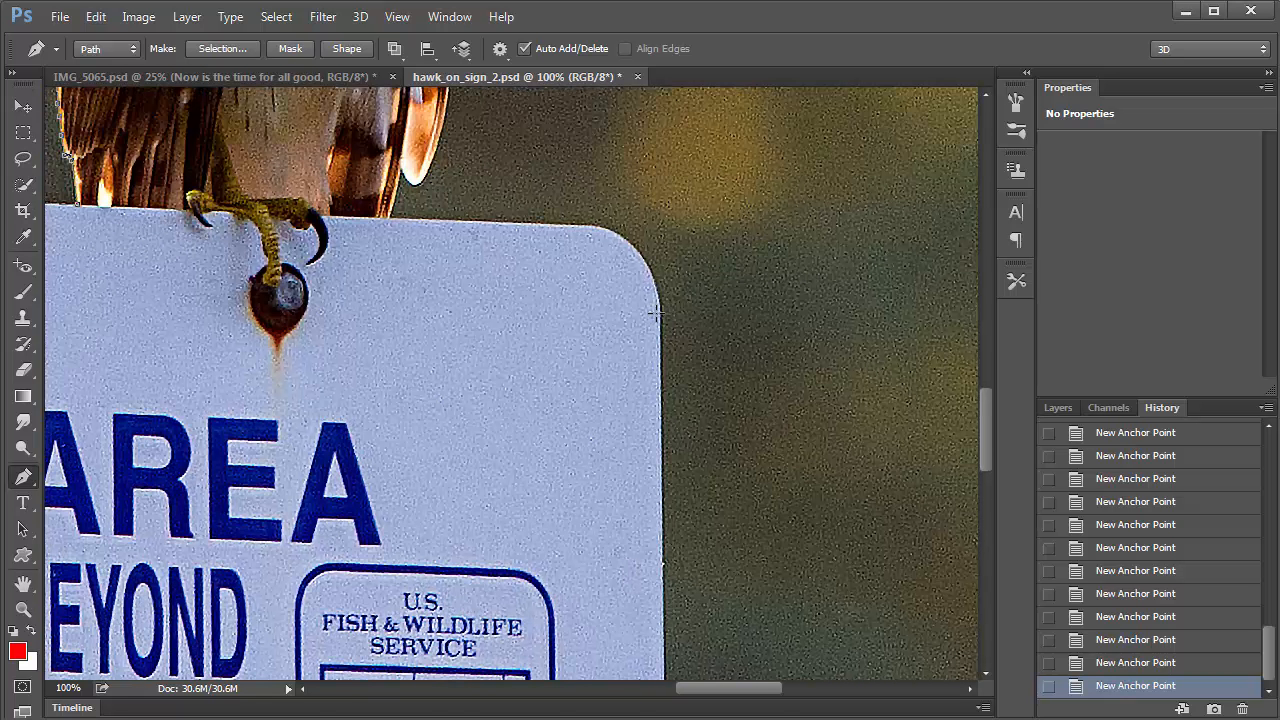
{"action": "left_click_drag", "start_coordinate": [655, 314], "coordinate": [659, 283]}
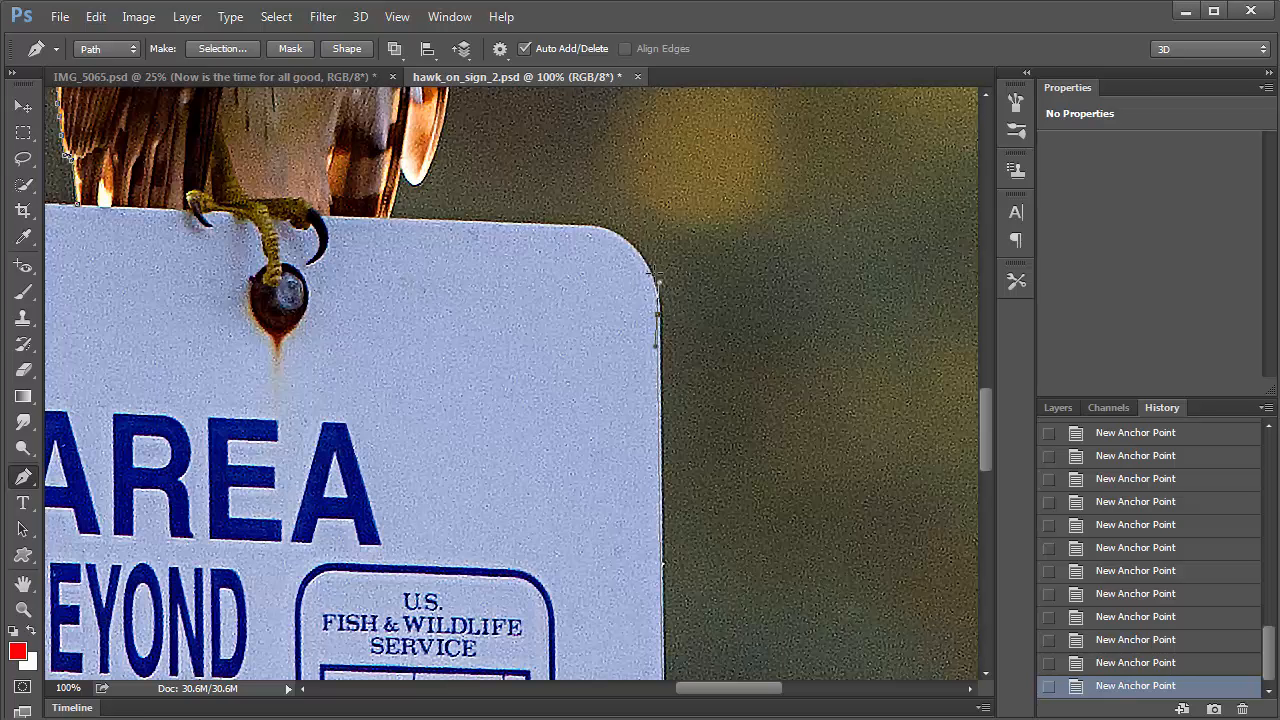
{"action": "left_click_drag", "start_coordinate": [594, 233], "coordinate": [539, 233]}
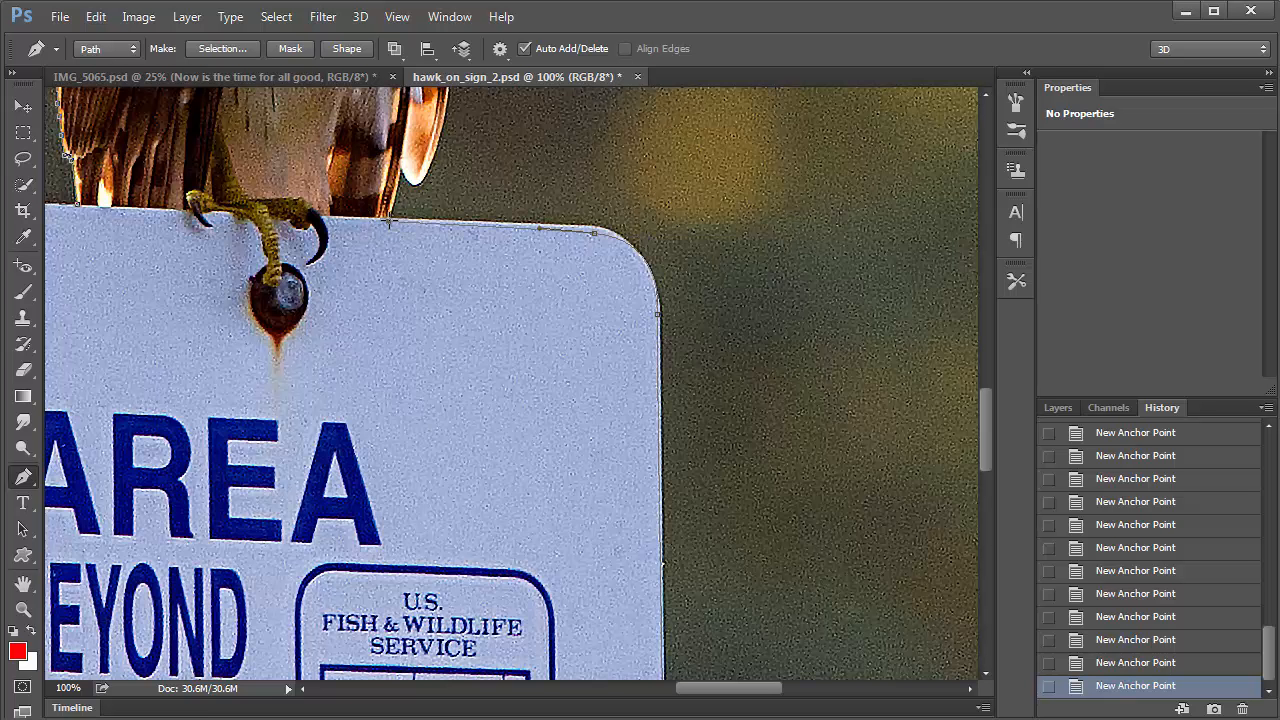
{"action": "left_click", "coordinate": [388, 224]}
Step: Trace the narrow feather's edge up from the sign to its junction with the white-tipped feather, replacing a misplaced anchor point
{"action": "scroll", "coordinate": [404, 176], "scroll_direction": "up", "scroll_amount": 1}
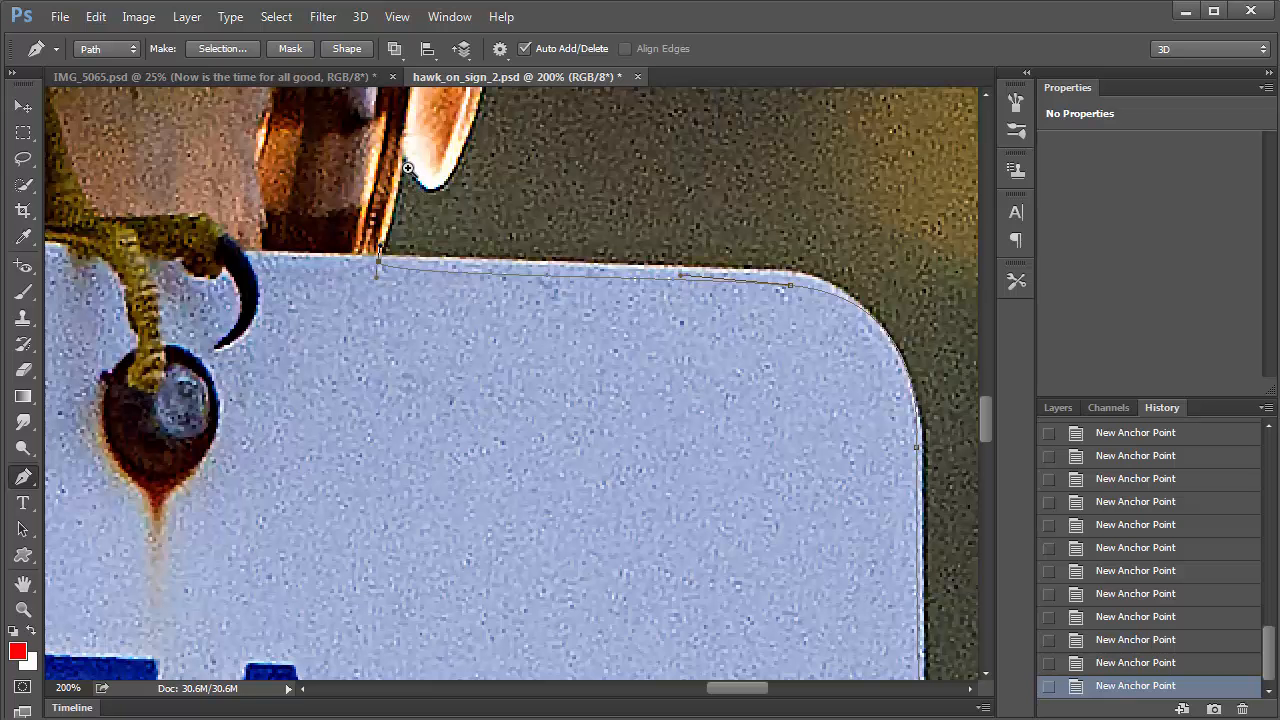
{"action": "scroll", "coordinate": [405, 172], "scroll_direction": "up", "scroll_amount": 1}
{"action": "scroll", "coordinate": [405, 172], "scroll_direction": "up", "scroll_amount": 1}
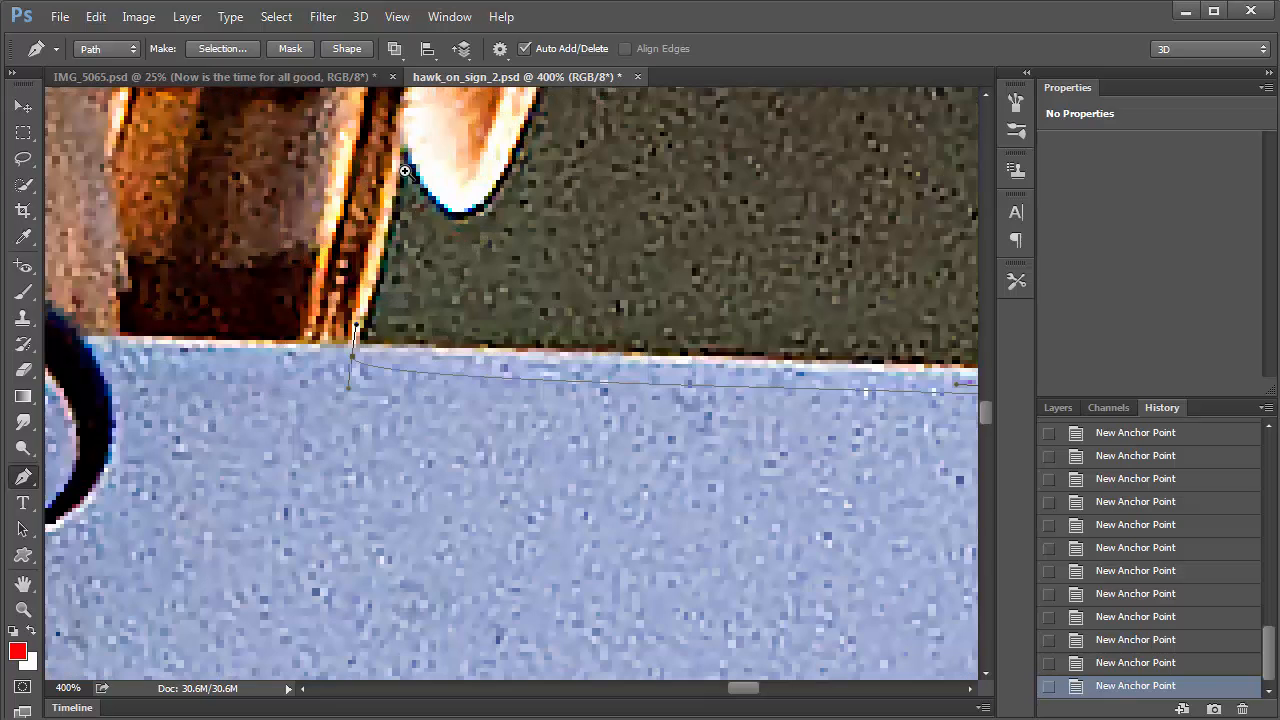
{"action": "scroll", "coordinate": [405, 172], "scroll_direction": "up", "scroll_amount": 1}
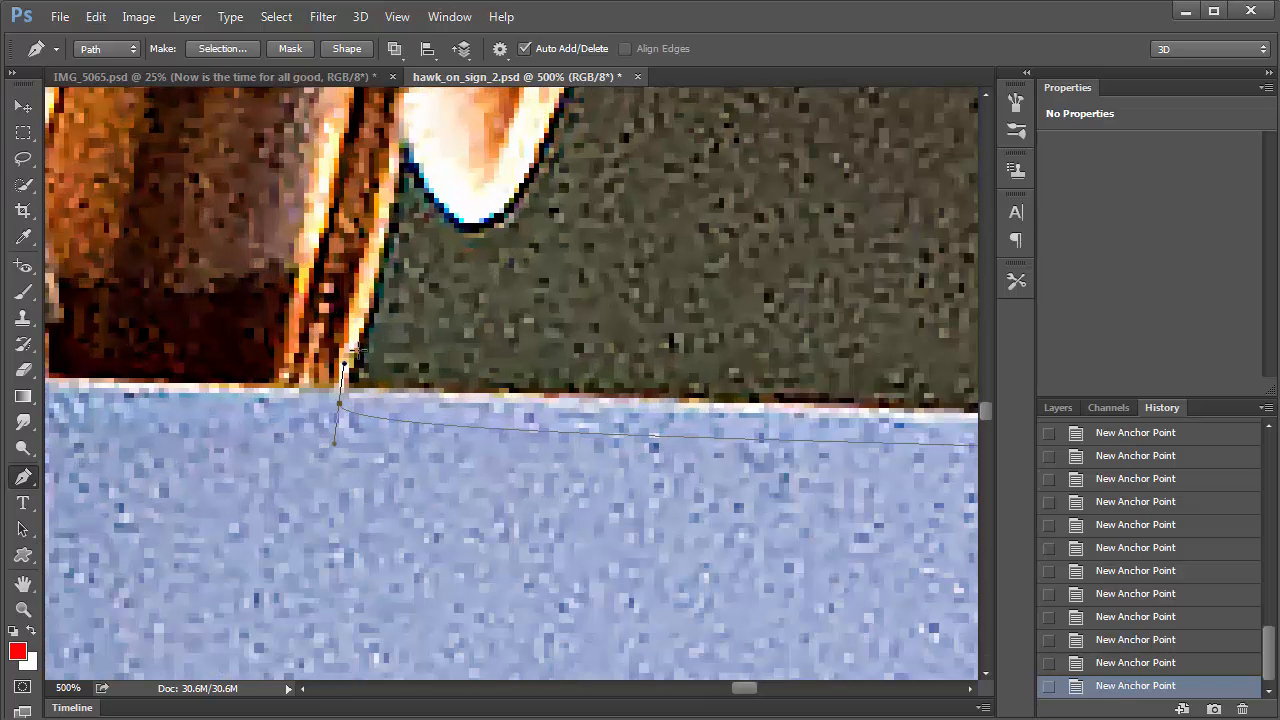
{"action": "left_click", "coordinate": [389, 243]}
{"action": "key", "text": "ctrl+z"}
{"action": "mouse_move", "coordinate": [381, 294]}
{"action": "left_mouse_down"}
{"action": "mouse_move", "coordinate": [377, 279]}
{"action": "mouse_move", "coordinate": [381, 300]}
{"action": "left_mouse_up"}
{"action": "left_click", "coordinate": [403, 158]}
Step: Trace the rounded tip of the white-tipped feather with curved segments, reworking the anchor points at its lowest part
{"action": "left_click_drag", "start_coordinate": [458, 225], "coordinate": [470, 218]}
{"action": "left_click", "coordinate": [505, 214]}
{"action": "key", "text": "ctrl+z"}
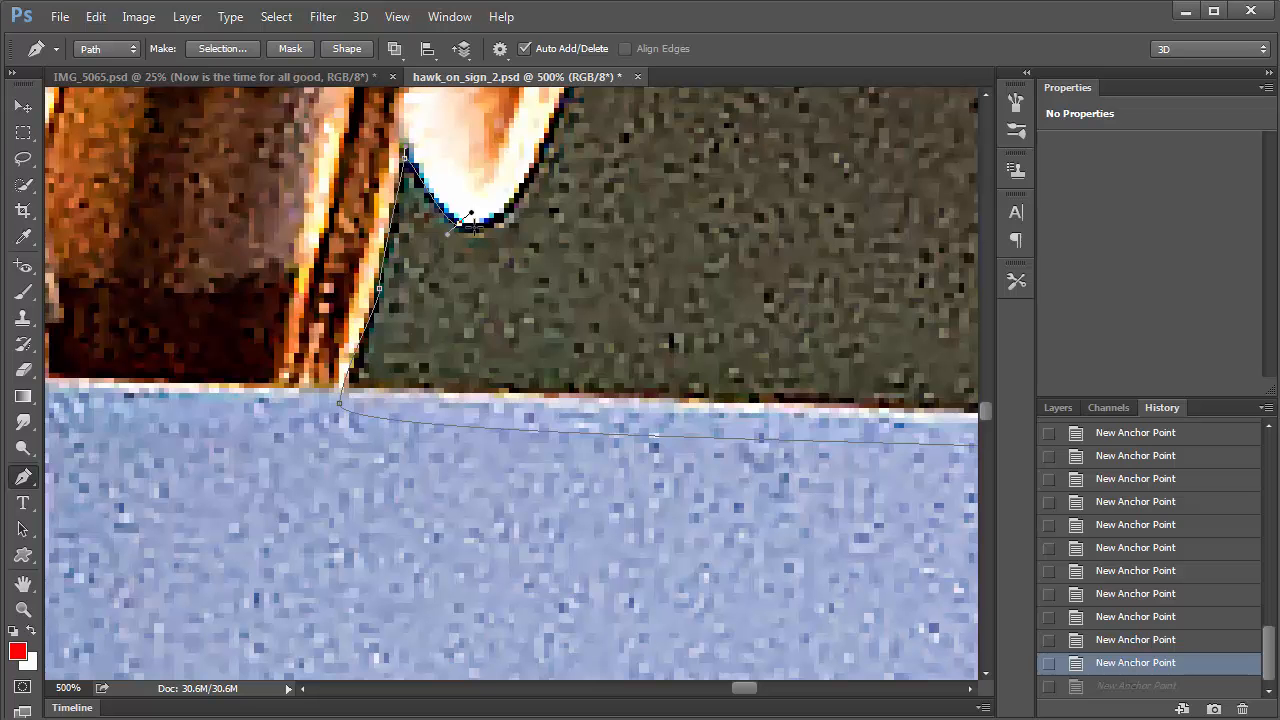
{"action": "left_click", "coordinate": [472, 228]}
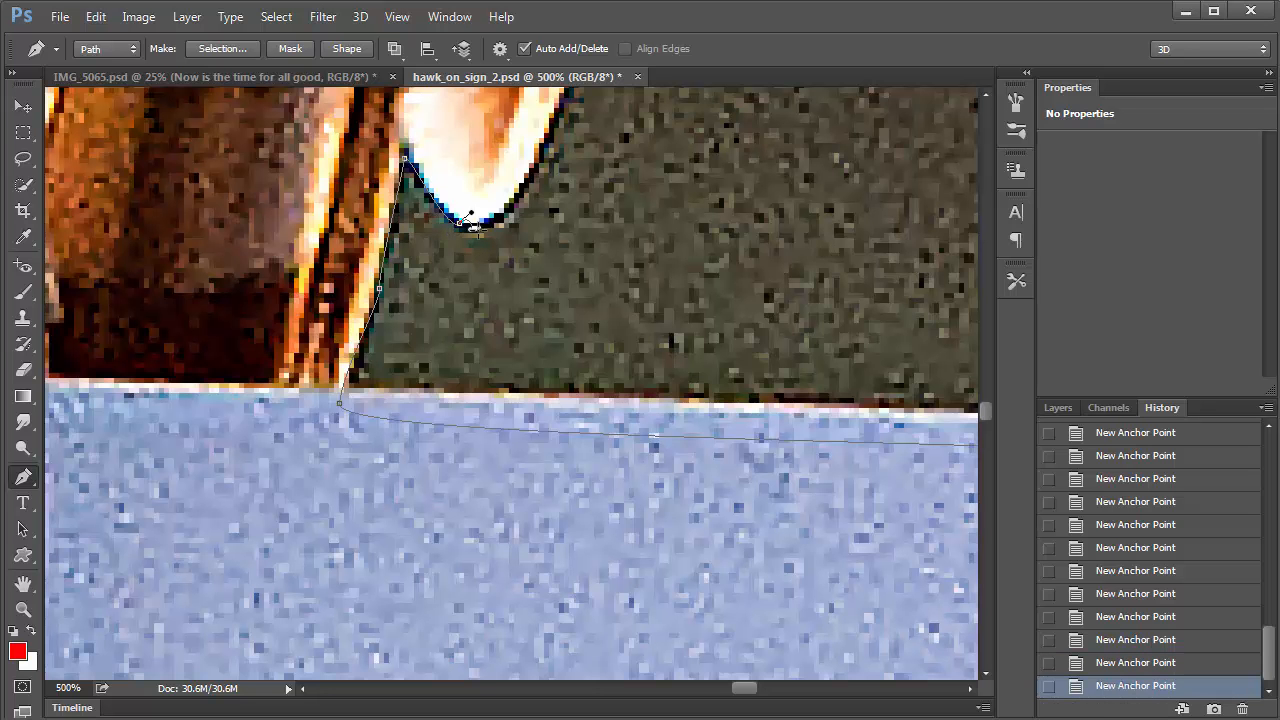
{"action": "key", "text": "ctrl+alt+z"}
{"action": "key", "text": "ctrl+alt+z"}
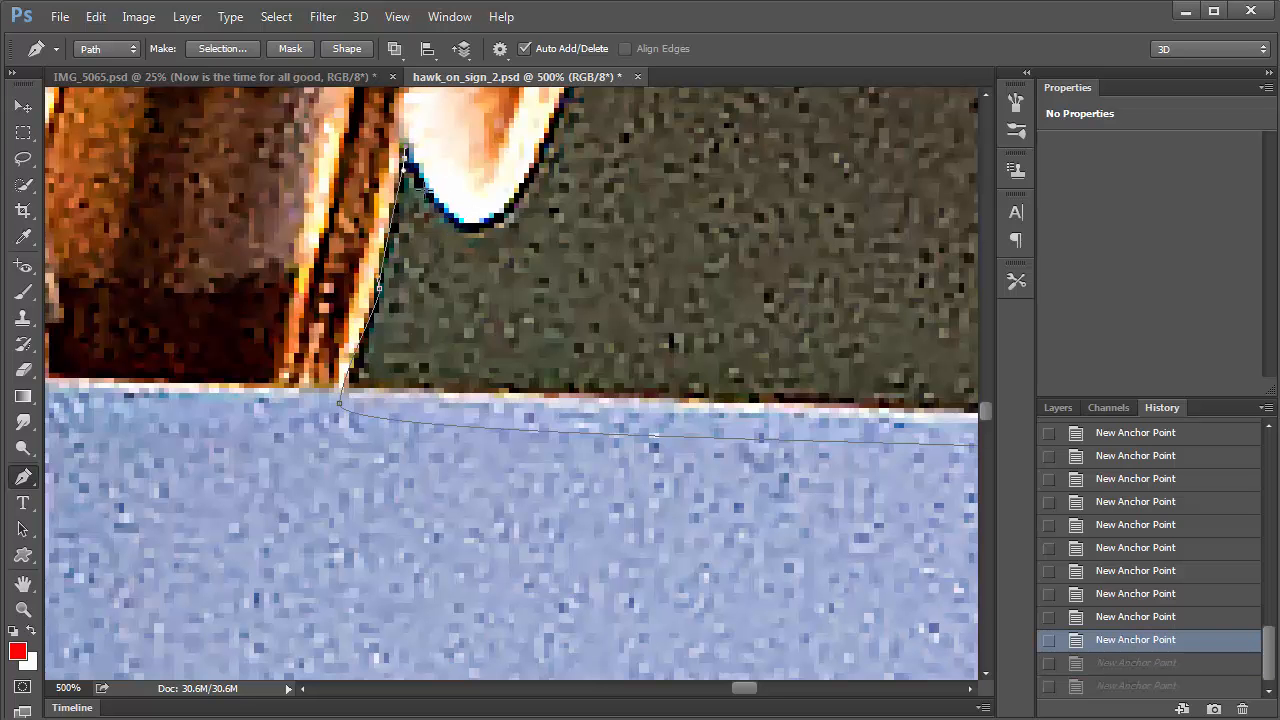
{"action": "key", "text": "ctrl+shift+z"}
{"action": "key", "text": "ctrl+shift+z"}
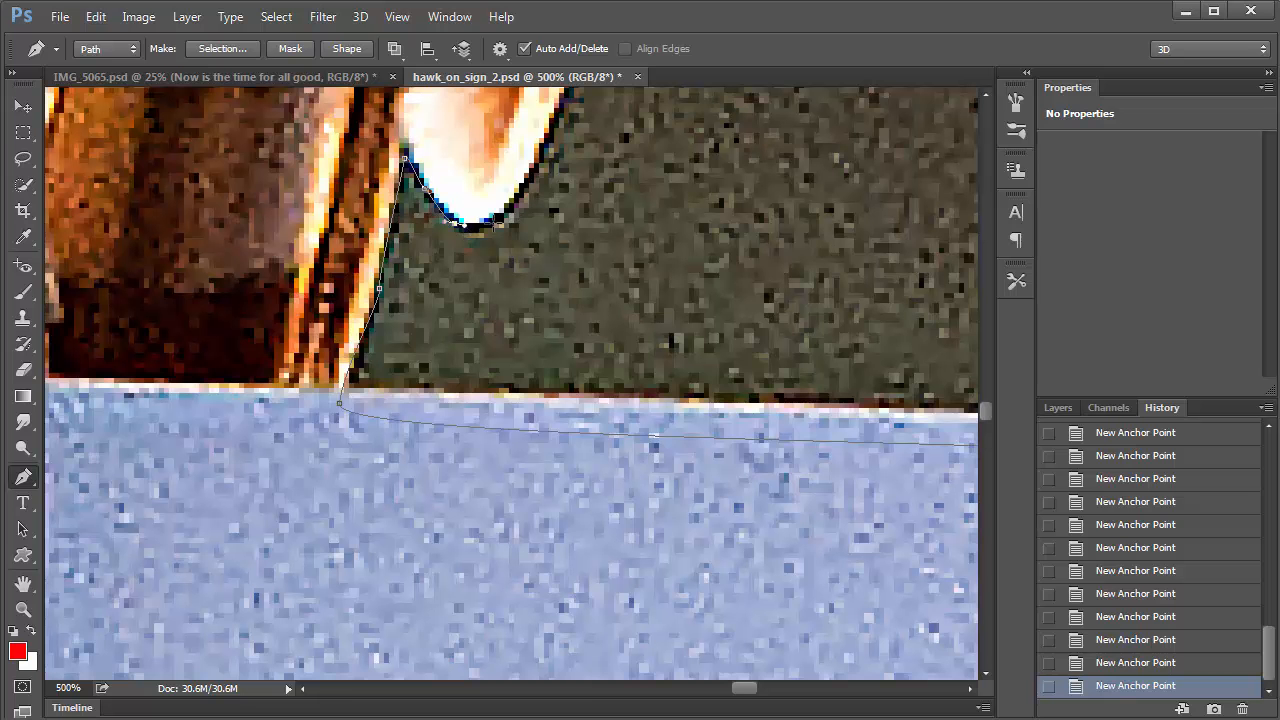
{"action": "left_click_drag", "start_coordinate": [493, 222], "coordinate": [526, 183]}
Step: Carry the path up the outer edge of the white-tipped feather with straight segments
{"action": "key", "text": "space"}
{"action": "left_click_drag", "start_coordinate": [571, 217], "coordinate": [554, 540]}
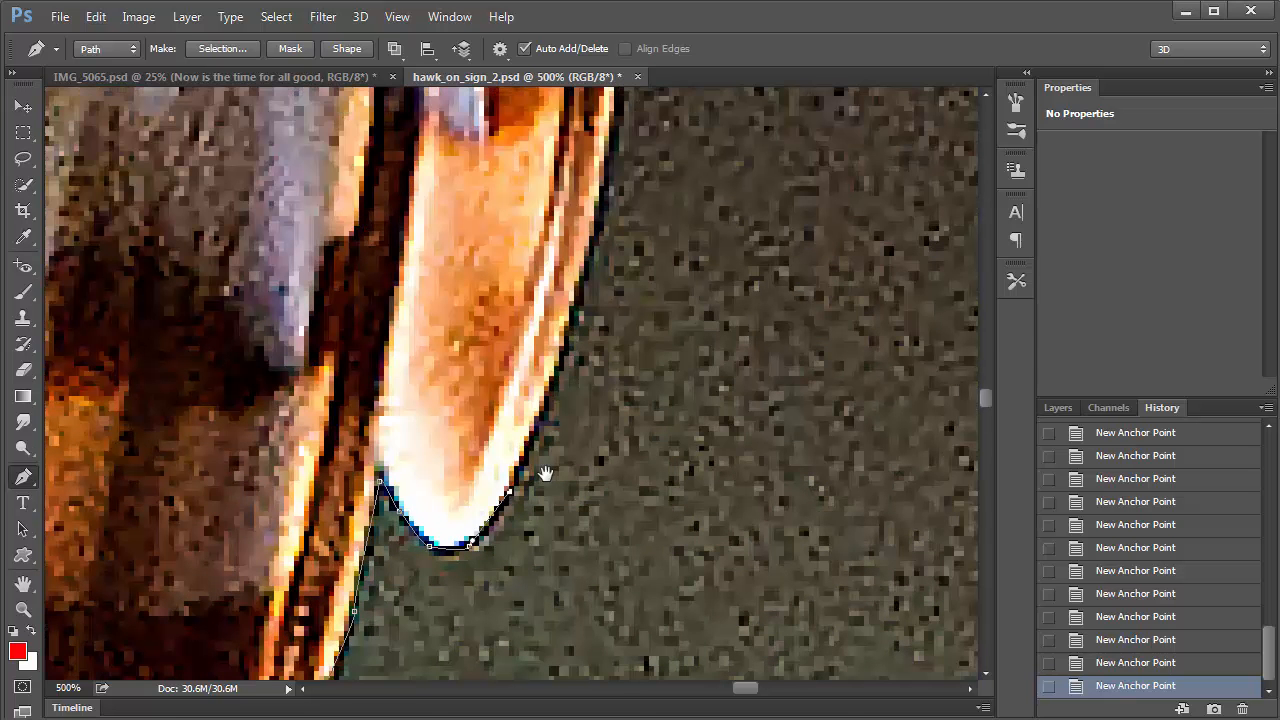
{"action": "left_click", "coordinate": [550, 391]}
{"action": "left_click", "coordinate": [590, 256]}
{"action": "left_click_drag", "start_coordinate": [643, 287], "coordinate": [626, 540]}
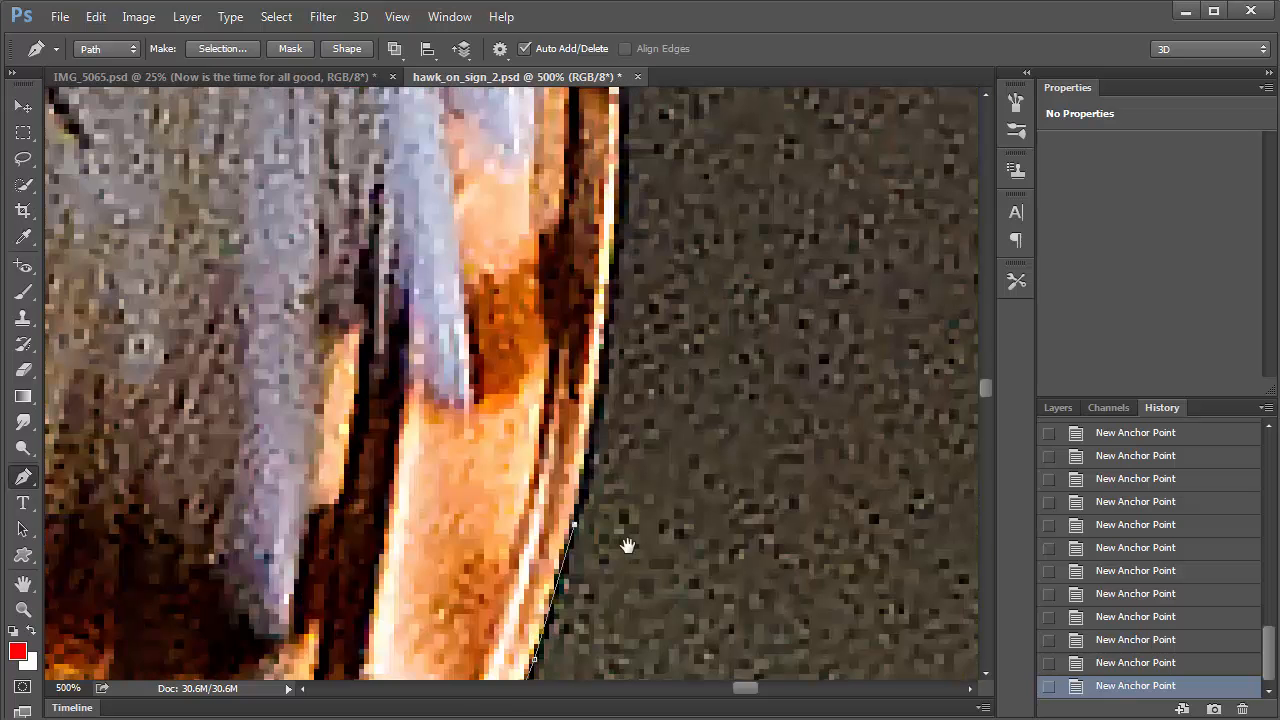
Step: Extend the path along the feather's thin bright edge up to just below the next pointed white feather
{"action": "left_click", "coordinate": [599, 405]}
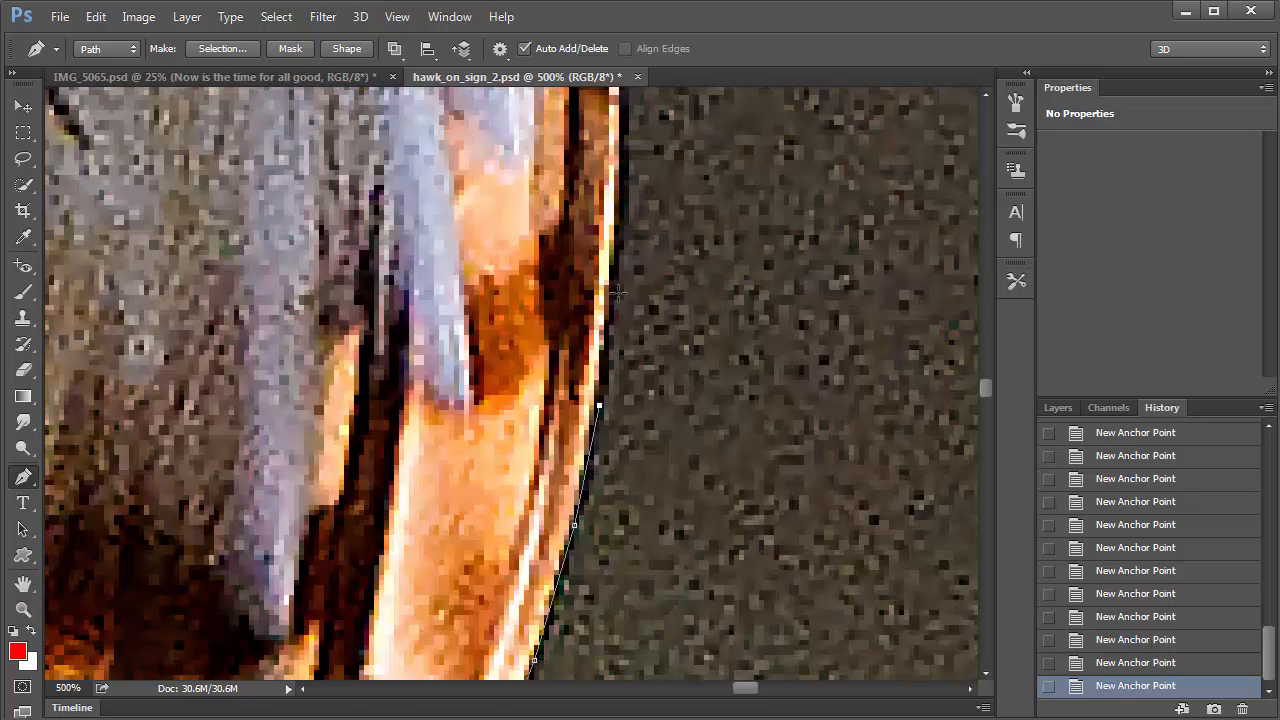
{"action": "left_click", "coordinate": [614, 300]}
{"action": "left_click_drag", "start_coordinate": [692, 390], "coordinate": [696, 585]}
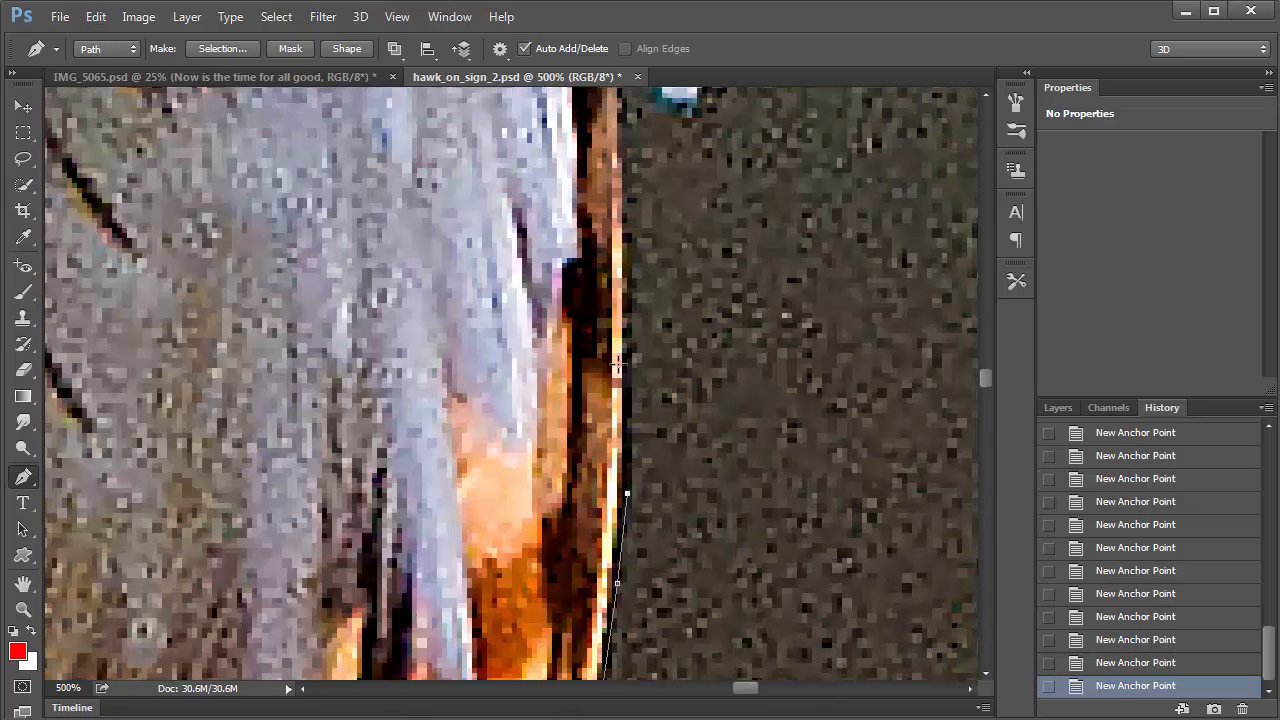
{"action": "left_click", "coordinate": [626, 358]}
{"action": "left_click", "coordinate": [627, 232]}
{"action": "left_click_drag", "start_coordinate": [690, 294], "coordinate": [691, 534]}
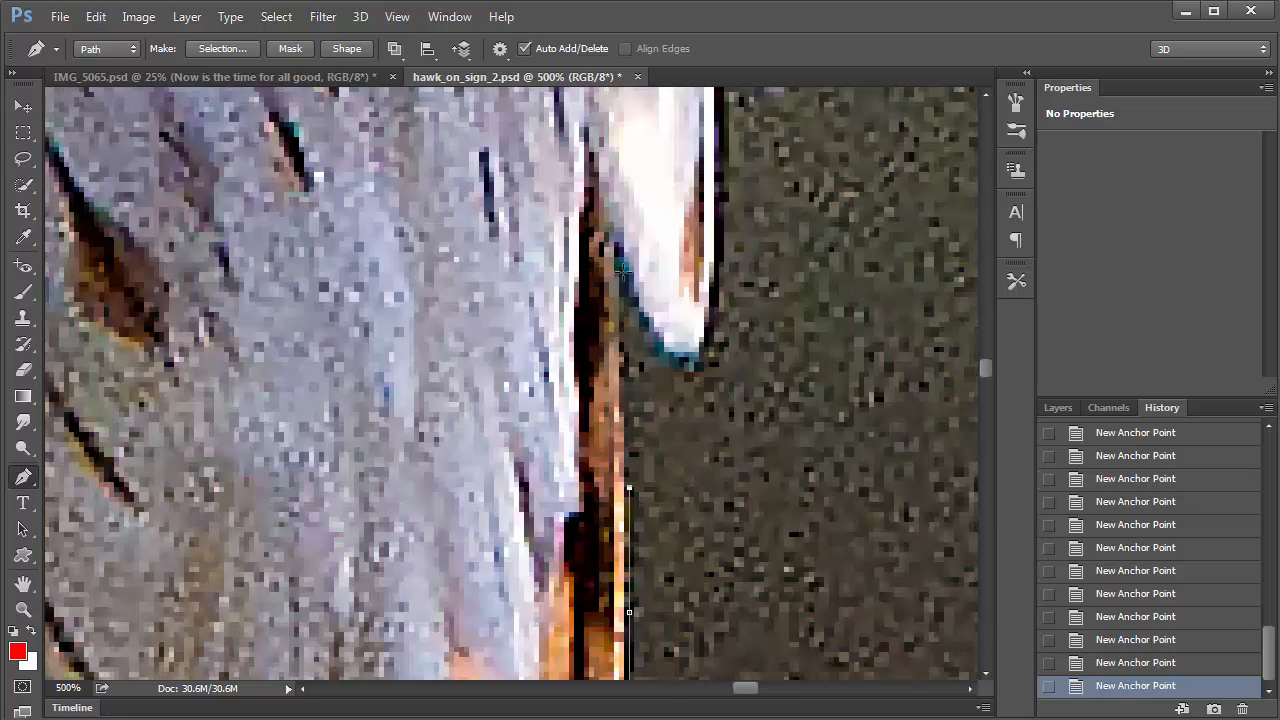
Step: Trace around the pointed white feather's tip and up its outer edge past the stray barb
{"action": "left_click", "coordinate": [623, 276]}
{"action": "left_click_drag", "start_coordinate": [666, 357], "coordinate": [703, 349]}
{"action": "left_click", "coordinate": [714, 313]}
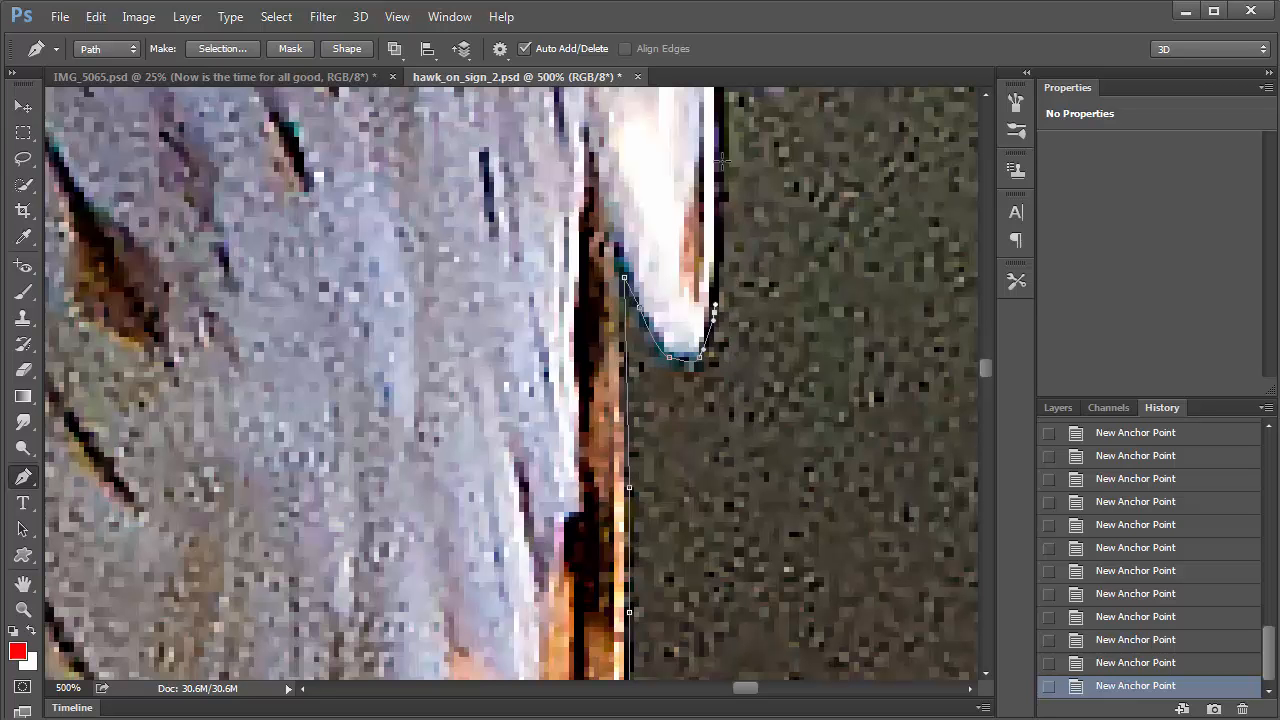
{"action": "left_click_drag", "start_coordinate": [724, 162], "coordinate": [727, 180]}
{"action": "scroll", "coordinate": [755, 408], "scroll_direction": "up", "scroll_amount": 6}
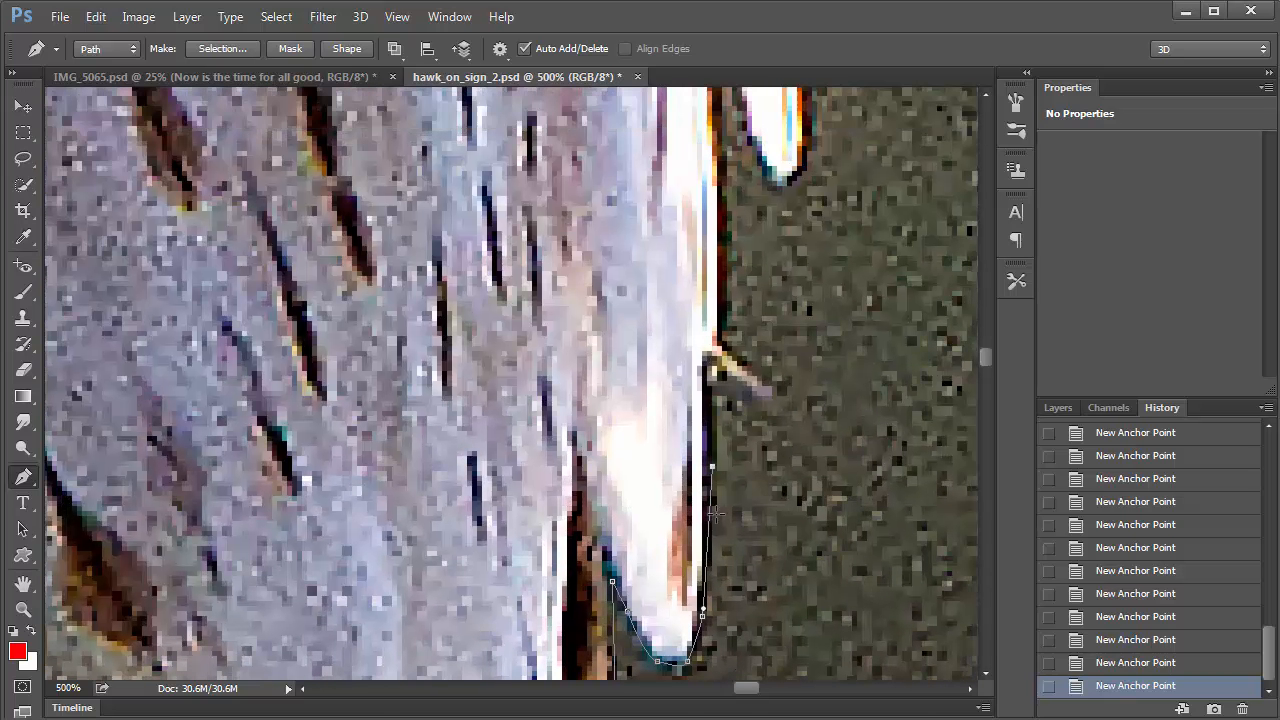
{"action": "left_click", "coordinate": [714, 369]}
{"action": "left_click", "coordinate": [722, 177]}
{"action": "key", "text": "ctrl+minus"}
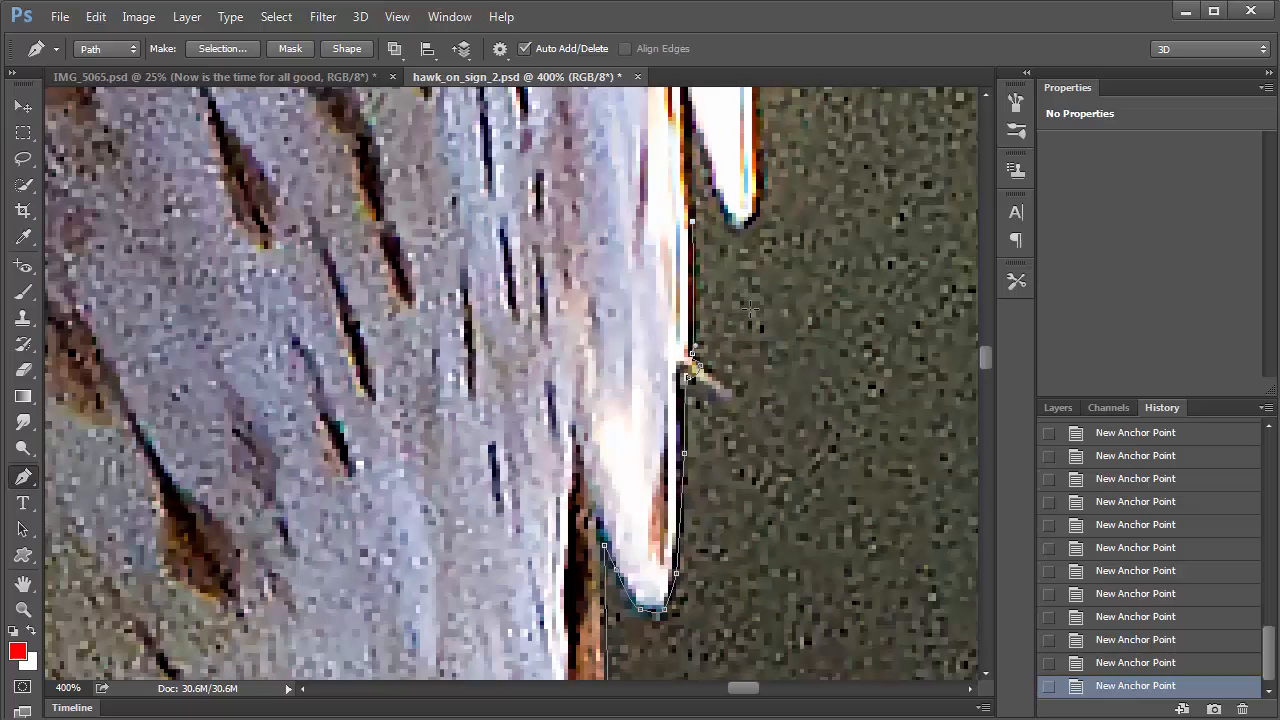
Step: Trace around the next long white feather's tip and up its outer edge to the small feather above
{"action": "left_click_drag", "start_coordinate": [742, 354], "coordinate": [745, 570]}
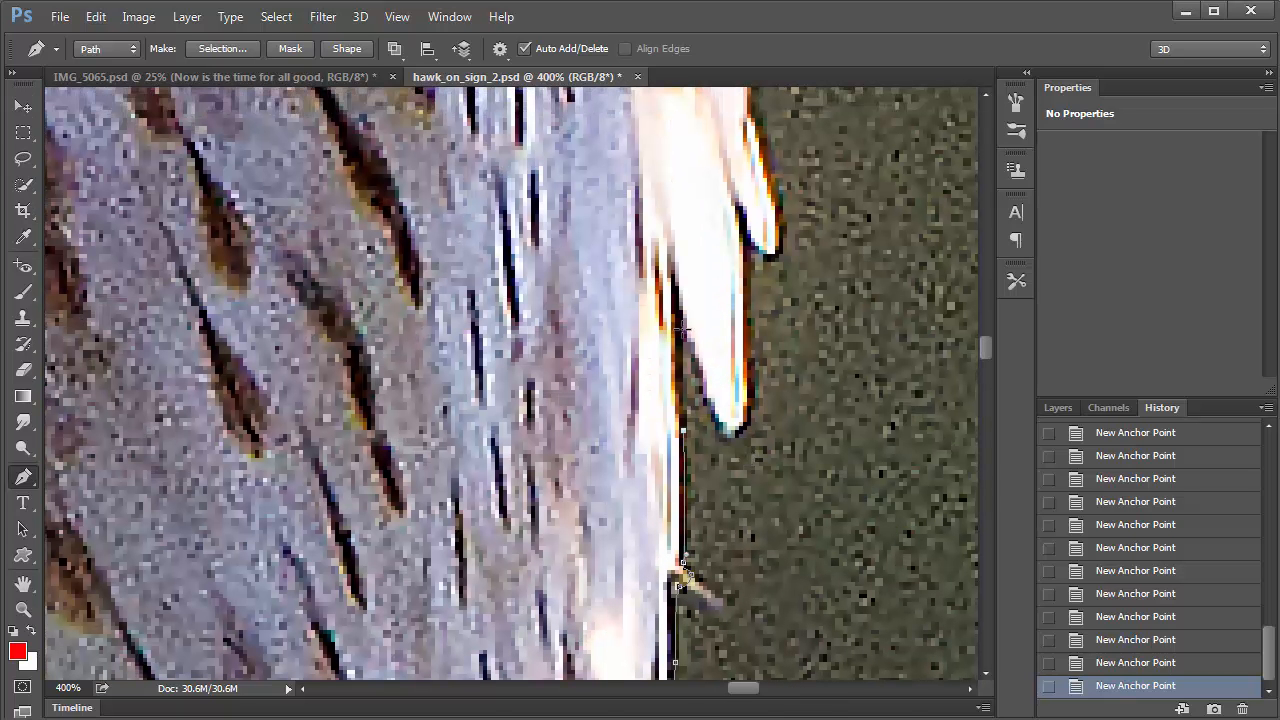
{"action": "left_click", "coordinate": [683, 329]}
{"action": "left_click_drag", "start_coordinate": [714, 417], "coordinate": [715, 433]}
{"action": "left_click", "coordinate": [746, 243]}
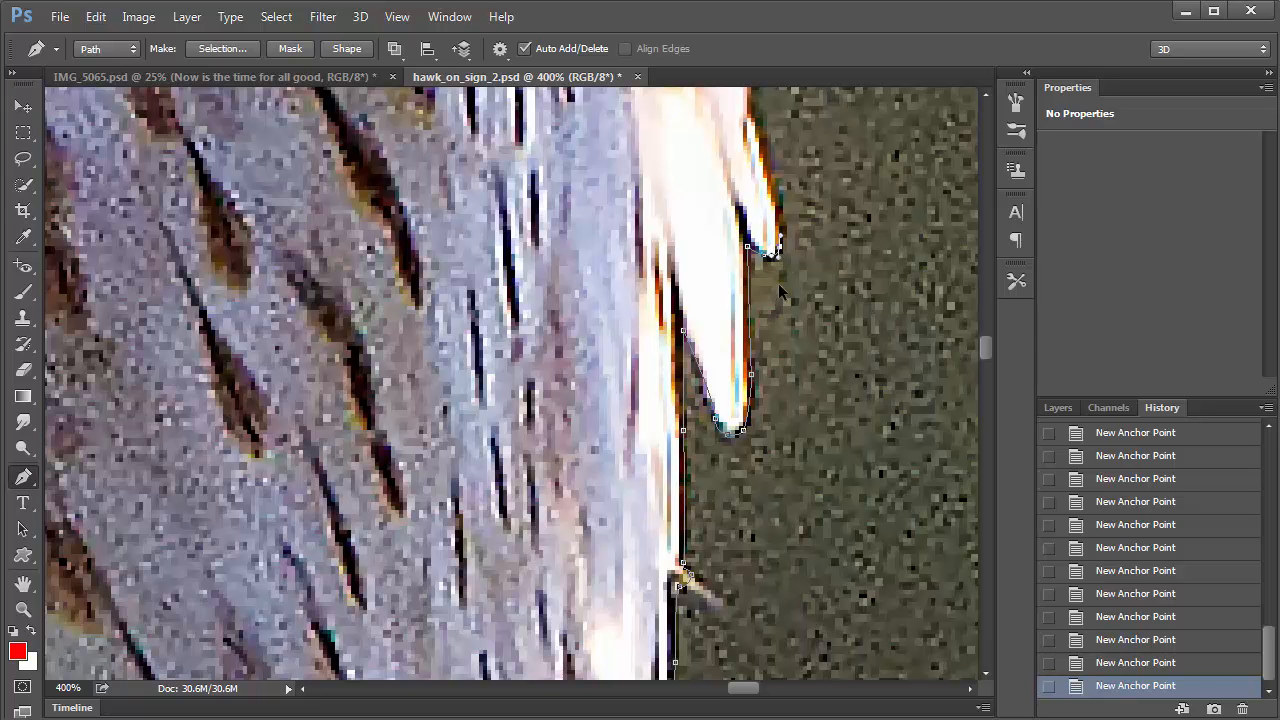
Step: Rework the last two anchor points around the small white feather's rounded tip at closer range
{"action": "key", "text": "ctrl+alt+z"}
{"action": "key", "text": "ctrl+alt+z"}
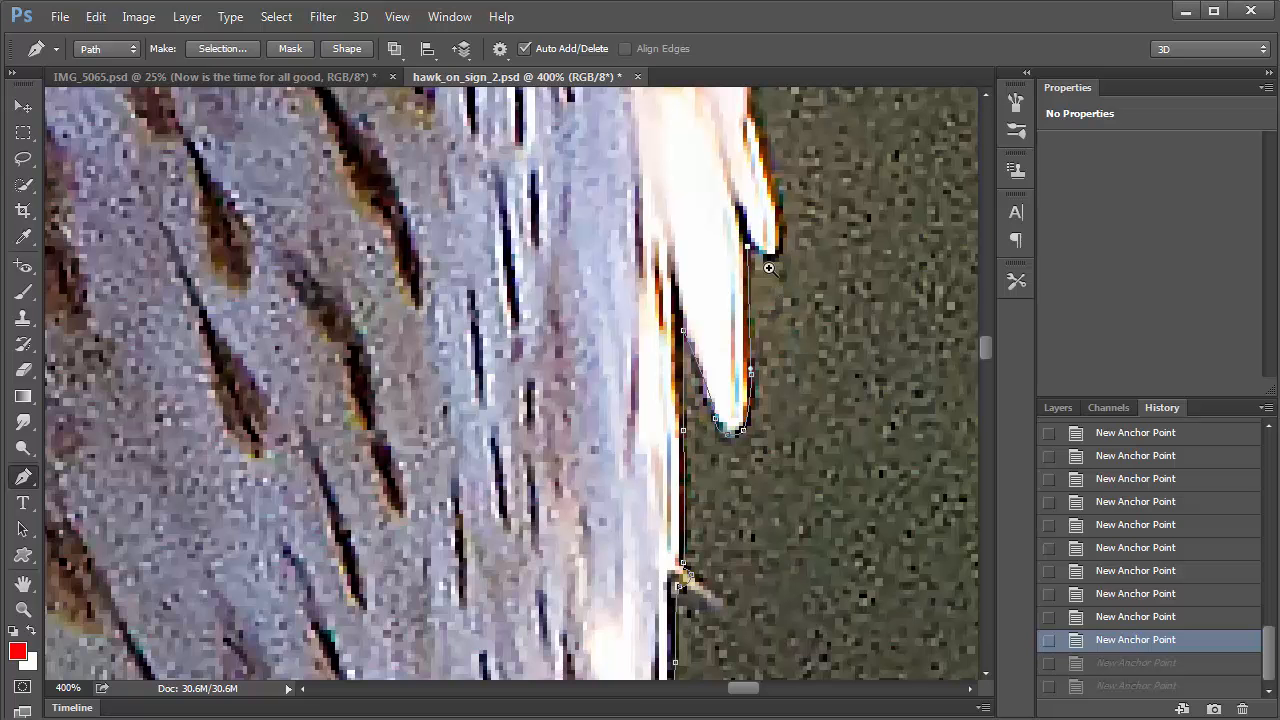
{"action": "left_click", "coordinate": [770, 265], "text": "ctrl"}
{"action": "left_click", "coordinate": [767, 263], "text": "ctrl"}
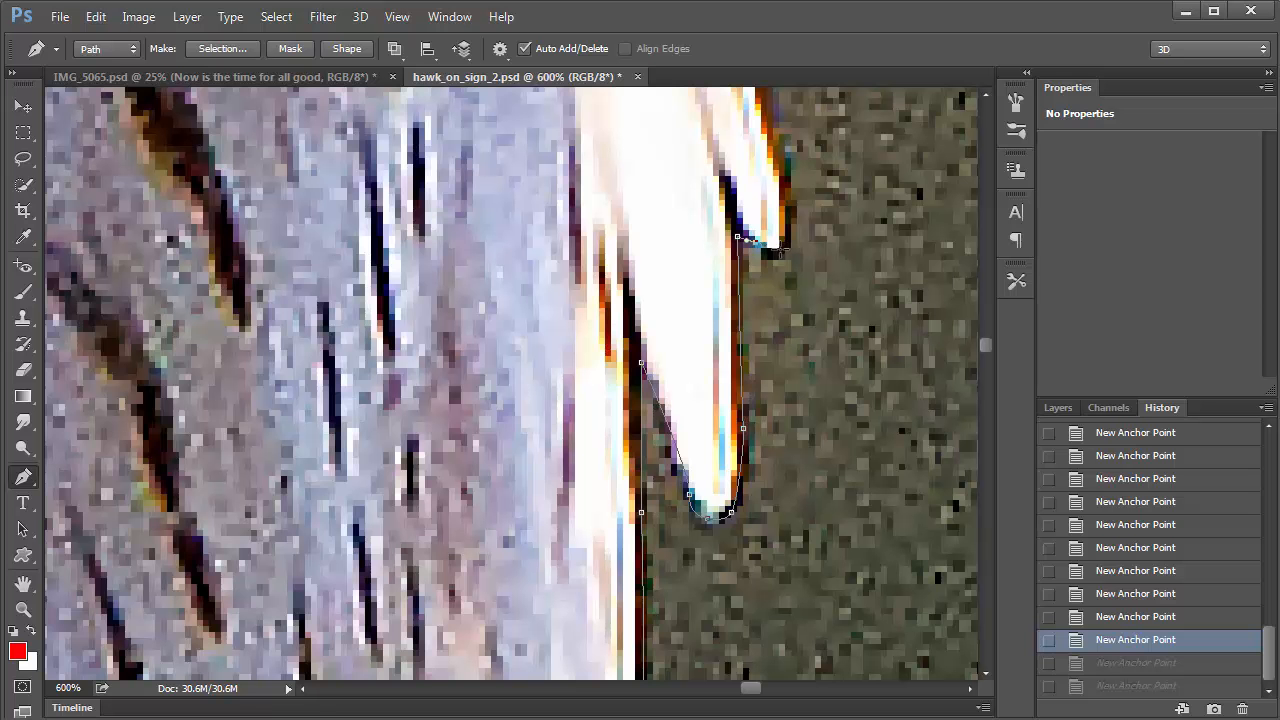
{"action": "key", "text": "ctrl+shift+z"}
{"action": "key", "text": "ctrl+shift+z"}
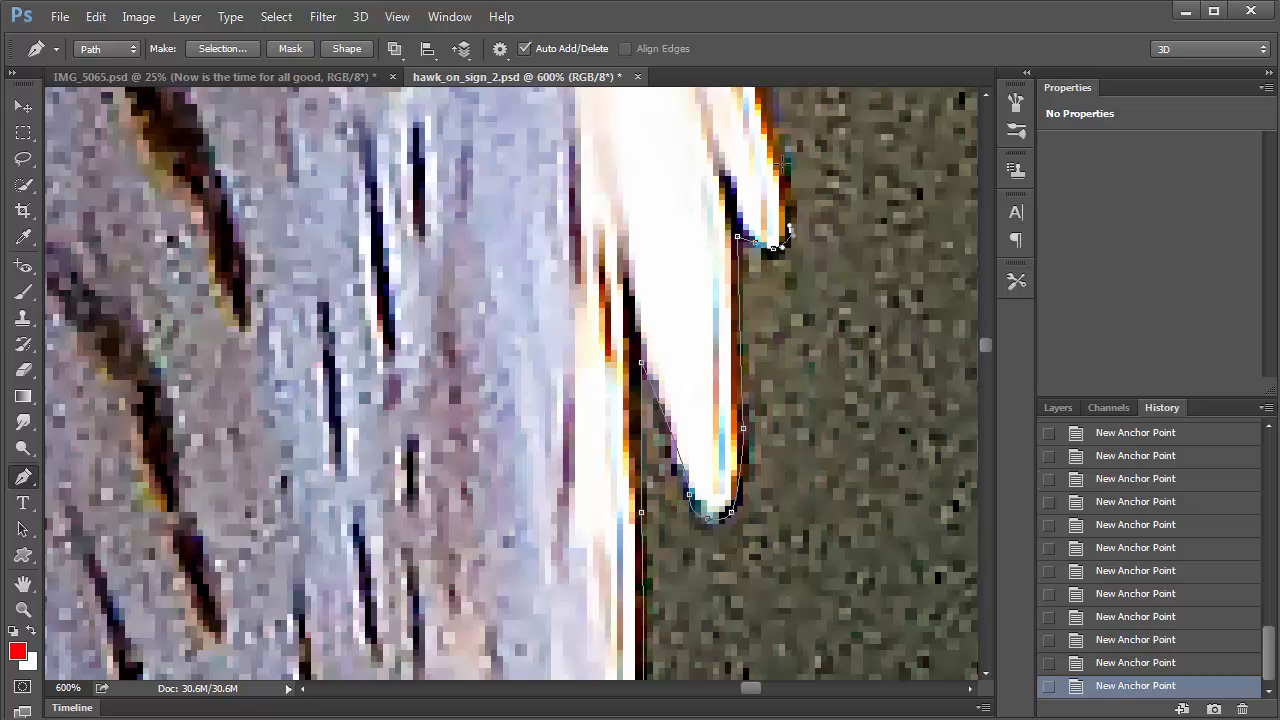
Step: Run the path up the small feather's outer edge and curve it to the notch below the next white feather
{"action": "left_click", "coordinate": [785, 164]}
{"action": "left_click_drag", "start_coordinate": [813, 219], "coordinate": [820, 519]}
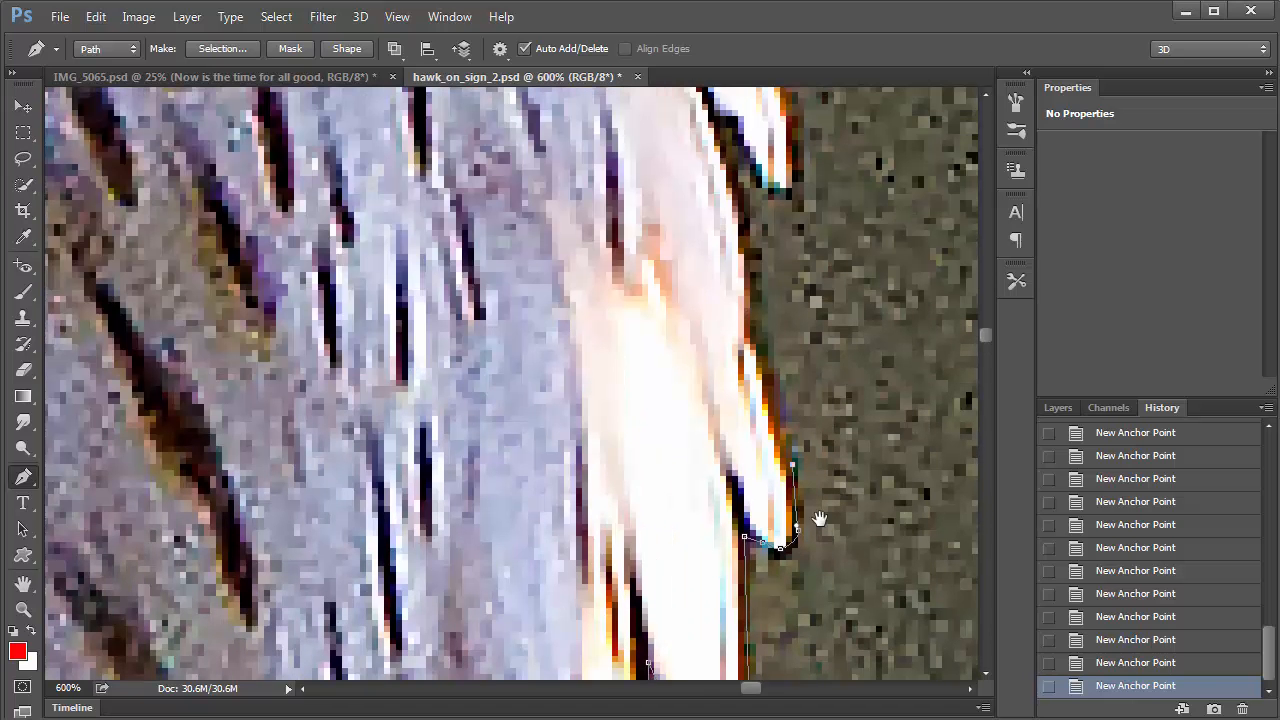
{"action": "left_click", "coordinate": [761, 350]}
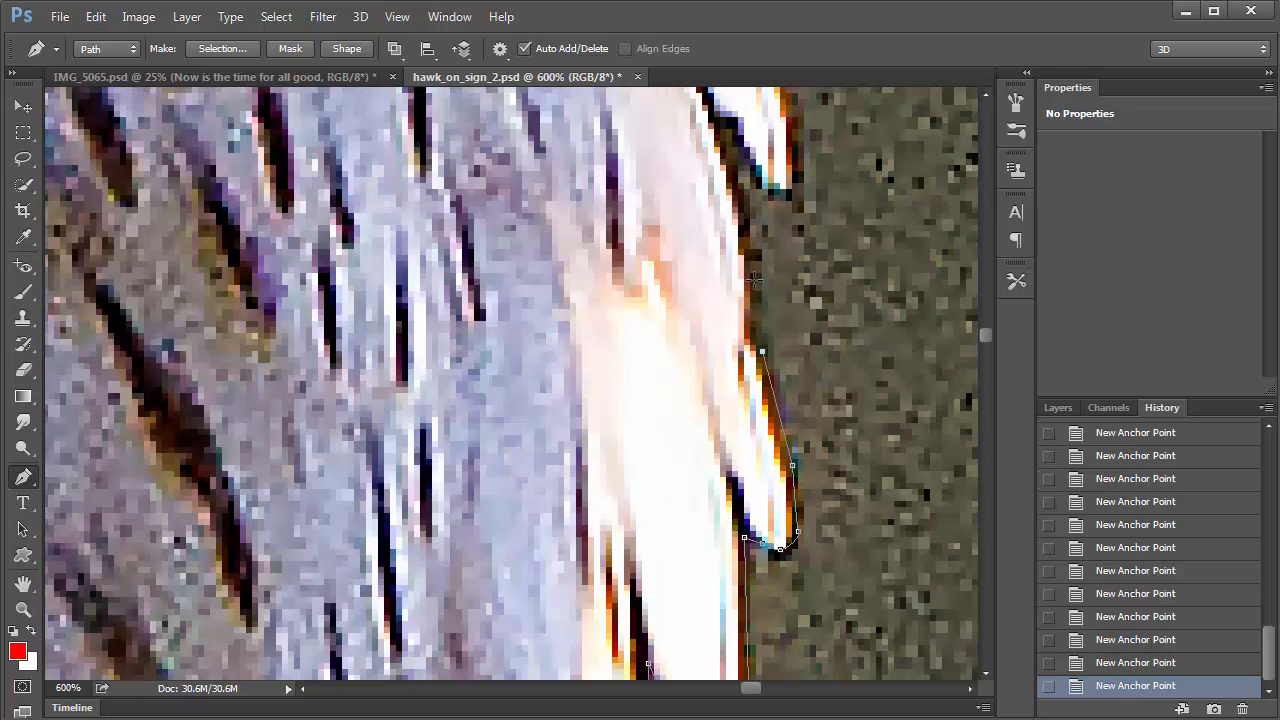
{"action": "left_click", "coordinate": [756, 279]}
{"action": "left_click_drag", "start_coordinate": [760, 262], "coordinate": [755, 251]}
{"action": "left_click_drag", "start_coordinate": [748, 199], "coordinate": [738, 188]}
{"action": "left_click", "coordinate": [720, 122]}
Step: Trace around the next white feather's tip and continue up its orange-brown outer edge
{"action": "left_click_drag", "start_coordinate": [786, 201], "coordinate": [794, 110]}
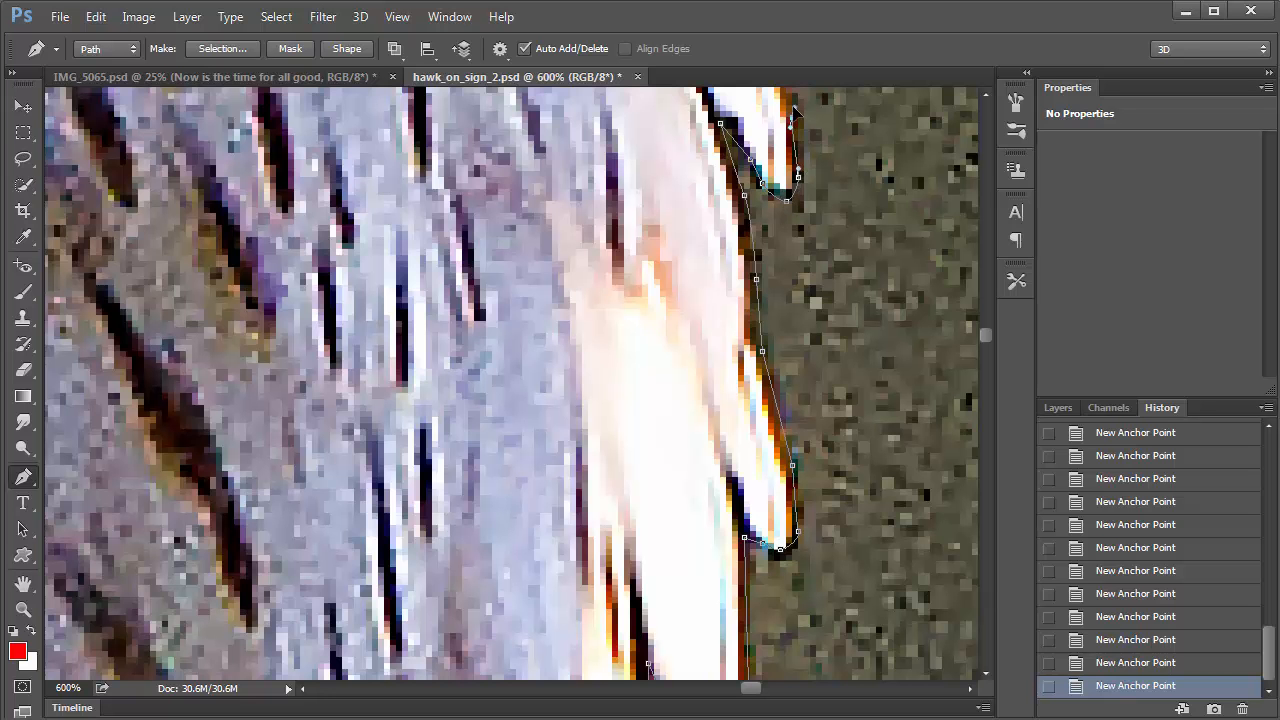
{"action": "key", "text": "space"}
{"action": "left_click_drag", "start_coordinate": [821, 209], "coordinate": [828, 425]}
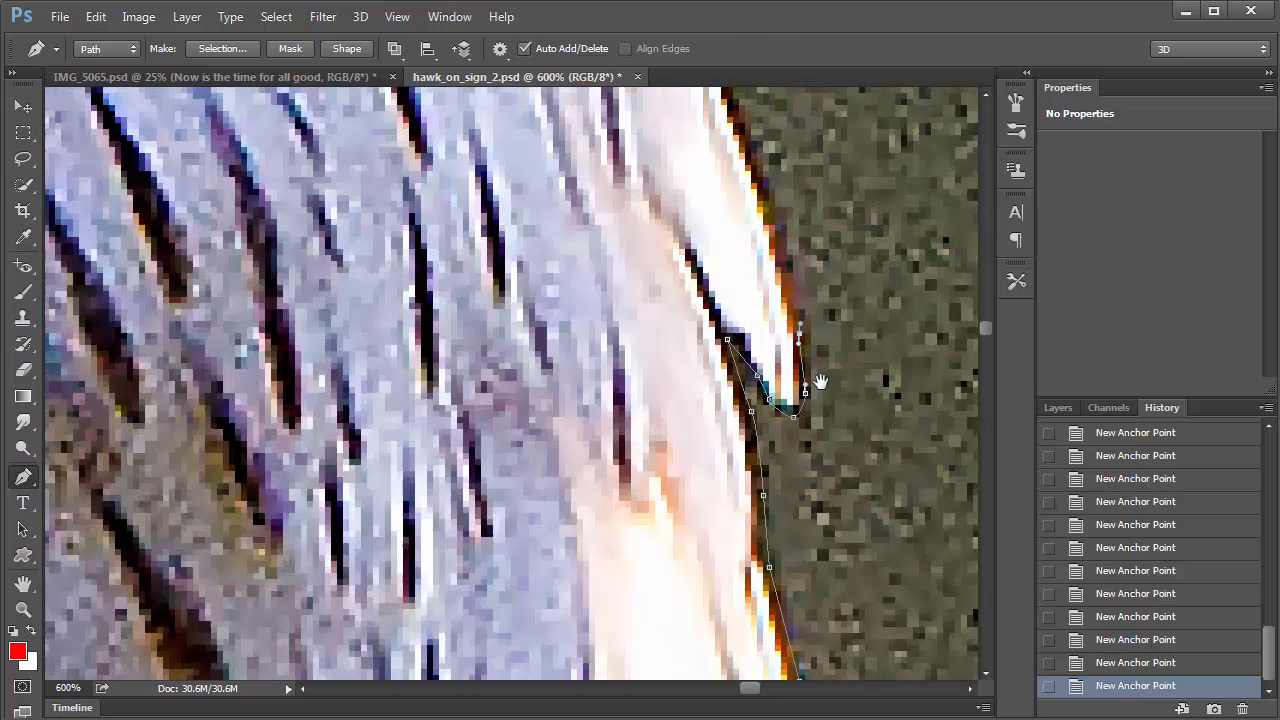
{"action": "left_click_drag", "start_coordinate": [779, 237], "coordinate": [782, 230]}
{"action": "left_click", "coordinate": [743, 129]}
{"action": "key", "text": "space"}
{"action": "left_click_drag", "start_coordinate": [754, 312], "coordinate": [773, 529]}
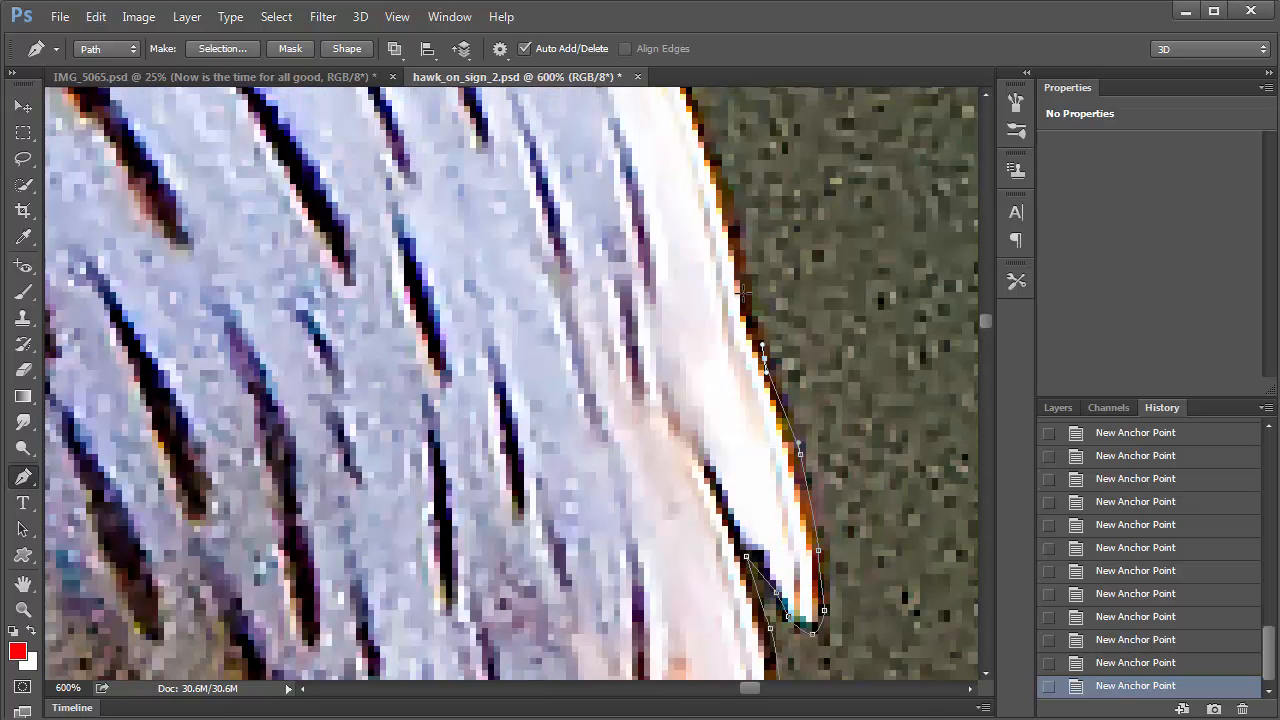
Step: Follow the long smooth outer edge of the hawk's breast feathers upward with gently curved segments
{"action": "left_click_drag", "start_coordinate": [745, 291], "coordinate": [740, 279]}
{"action": "left_click_drag", "start_coordinate": [711, 160], "coordinate": [710, 146]}
{"action": "scroll", "coordinate": [723, 380], "scroll_direction": "up", "scroll_amount": 3}
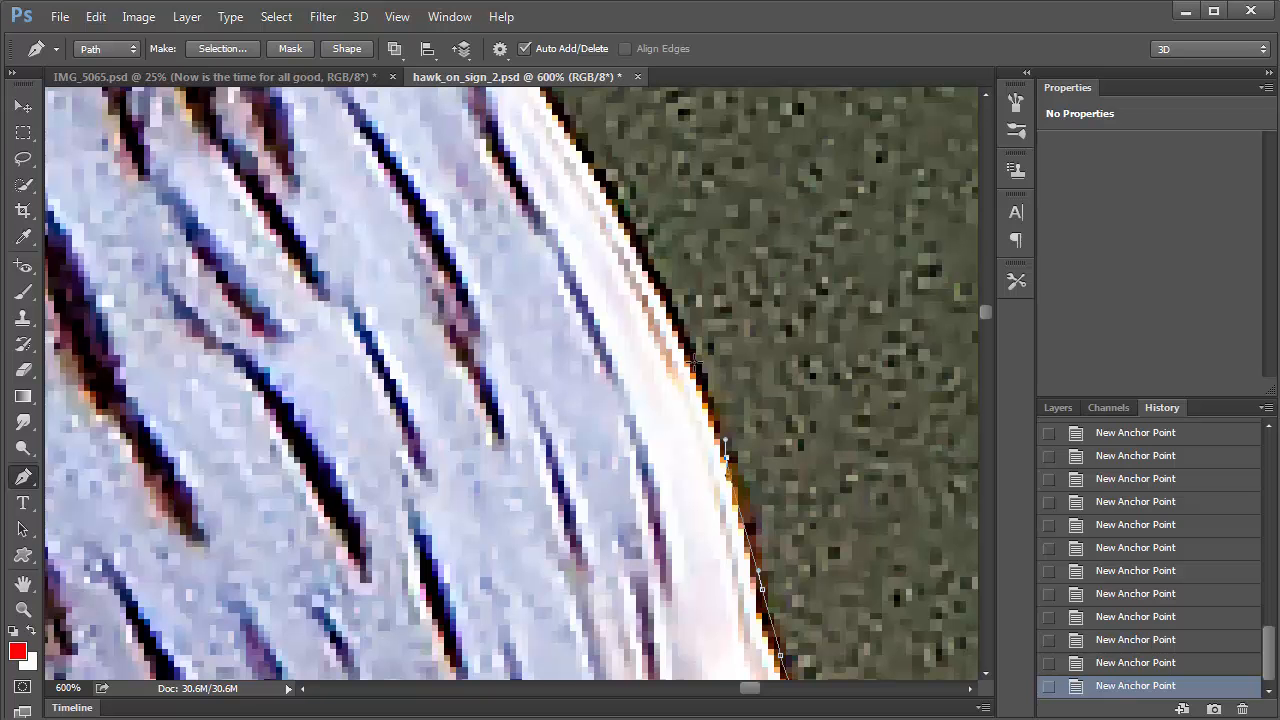
{"action": "left_click_drag", "start_coordinate": [696, 361], "coordinate": [688, 347]}
{"action": "left_click_drag", "start_coordinate": [620, 212], "coordinate": [606, 187]}
{"action": "key", "text": "space"}
{"action": "left_click_drag", "start_coordinate": [511, 281], "coordinate": [674, 602]}
{"action": "left_click", "coordinate": [676, 355]}
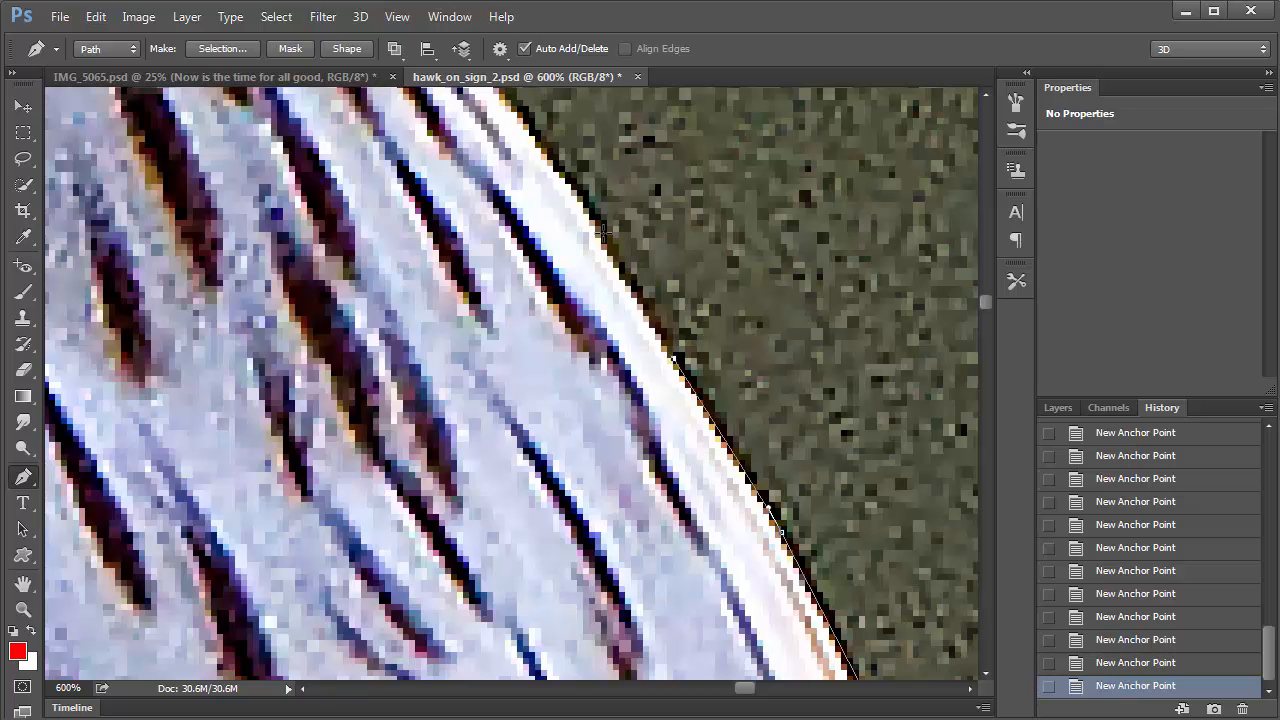
Step: Continue the path up the breast edge and around the first brown feather bulge at the base of the neck
{"action": "left_click_drag", "start_coordinate": [606, 243], "coordinate": [660, 400]}
{"action": "left_click", "coordinate": [635, 371]}
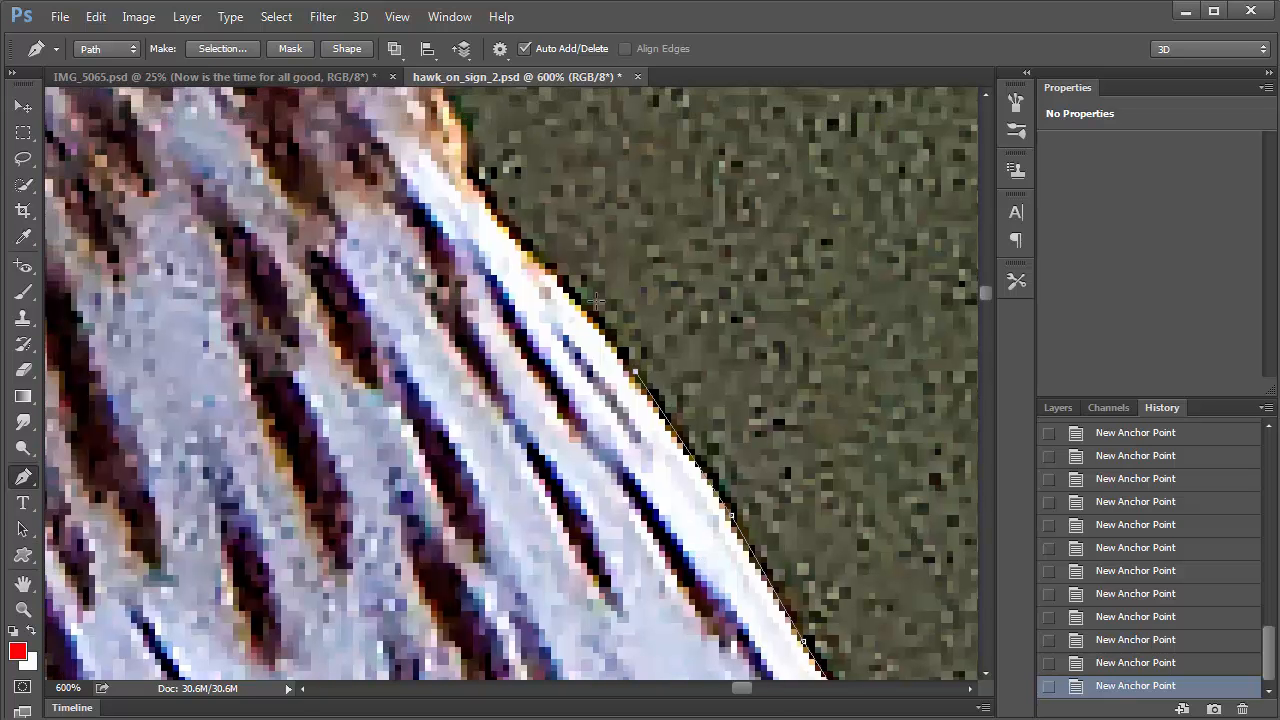
{"action": "left_click", "coordinate": [568, 288]}
{"action": "left_click", "coordinate": [490, 207]}
{"action": "left_click_drag", "start_coordinate": [490, 207], "coordinate": [597, 287]}
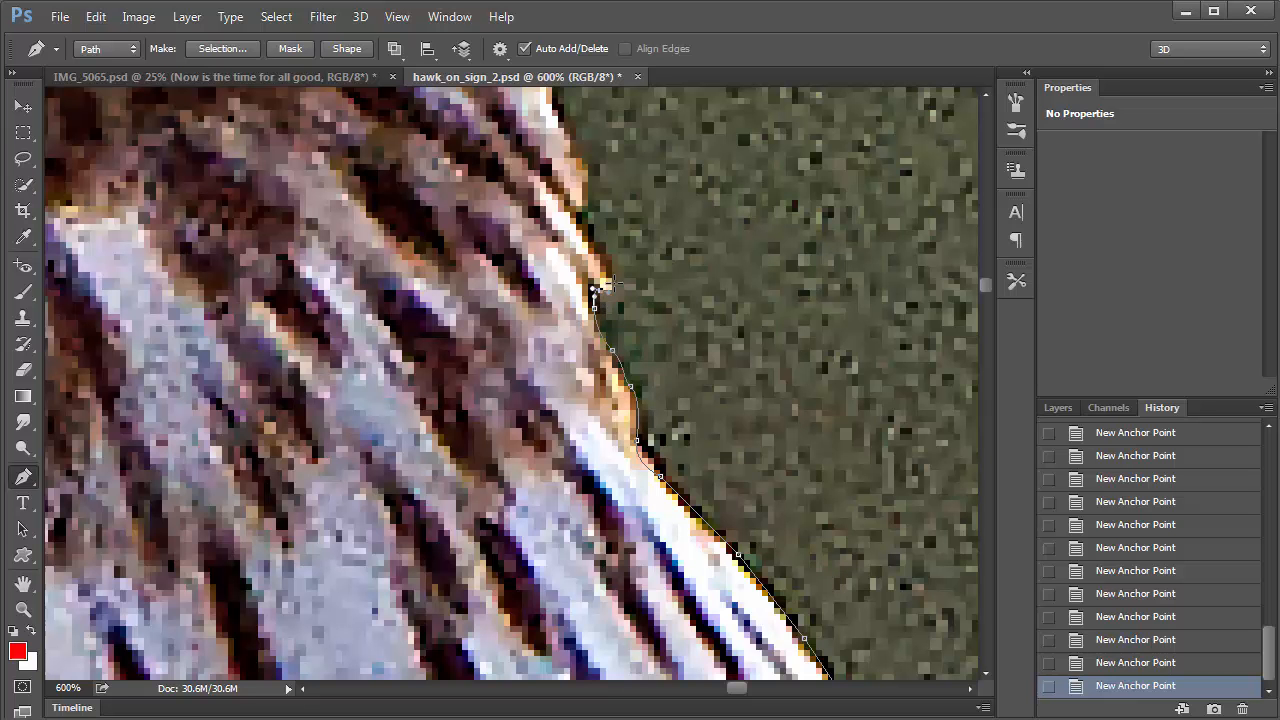
Step: Trace the small ruffled feather tips and notches on the lower neck with short curved segments
{"action": "left_click_drag", "start_coordinate": [613, 284], "coordinate": [610, 268]}
{"action": "left_click", "coordinate": [580, 216]}
{"action": "left_click_drag", "start_coordinate": [582, 218], "coordinate": [588, 210]}
{"action": "left_click_drag", "start_coordinate": [582, 158], "coordinate": [573, 145]}
{"action": "left_click_drag", "start_coordinate": [594, 291], "coordinate": [681, 543]}
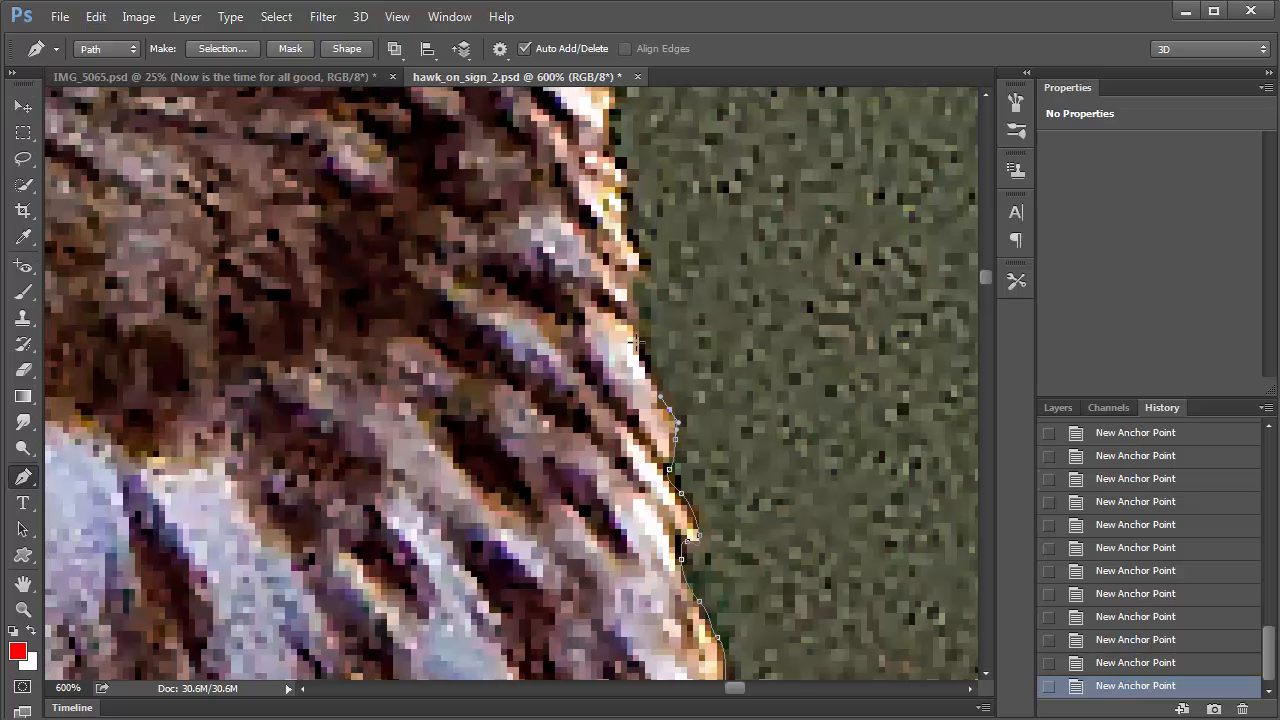
Step: Trace the jagged feather tips up the back of the hawk's neck
{"action": "left_click_drag", "start_coordinate": [638, 341], "coordinate": [637, 332]}
{"action": "left_click_drag", "start_coordinate": [636, 287], "coordinate": [632, 216]}
{"action": "left_click_drag", "start_coordinate": [633, 182], "coordinate": [615, 130]}
{"action": "left_click_drag", "start_coordinate": [645, 172], "coordinate": [655, 412]}
{"action": "left_click_drag", "start_coordinate": [631, 345], "coordinate": [590, 167]}
{"action": "left_click", "coordinate": [595, 182]}
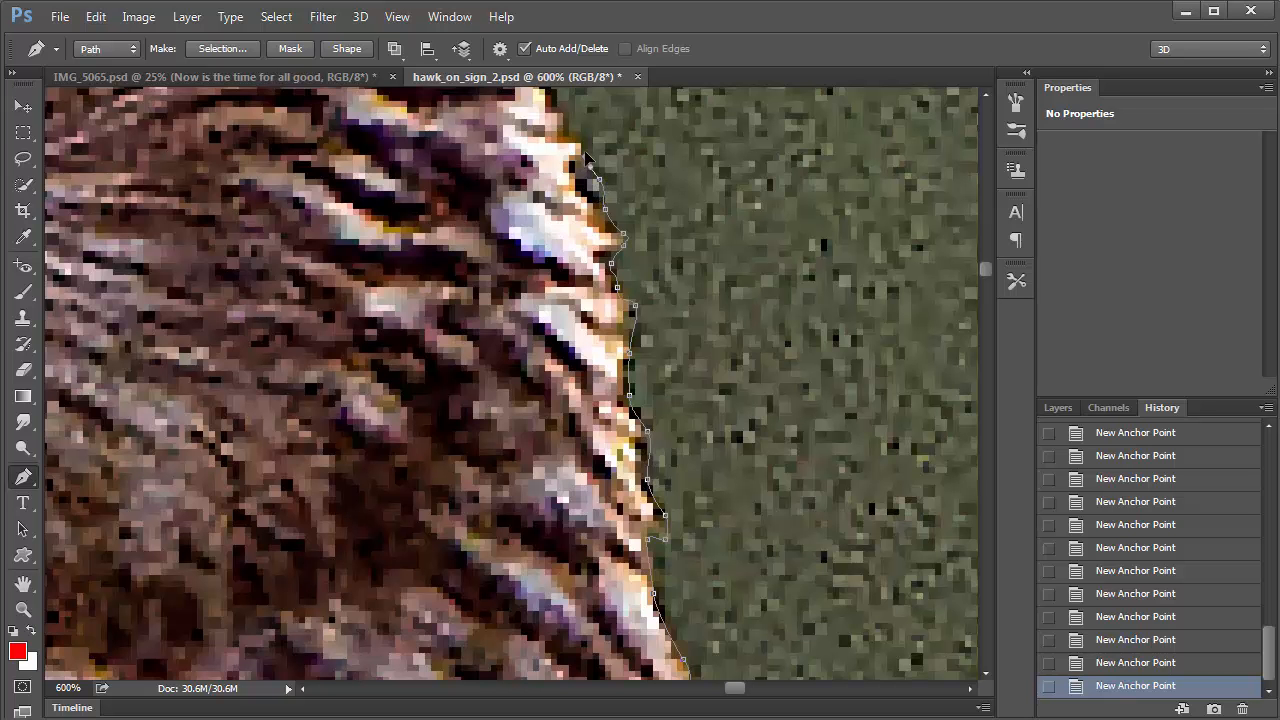
Step: Outline the back of the hawk's head with closely spaced anchor points, following the protruding feather tuft
{"action": "left_click_drag", "start_coordinate": [634, 262], "coordinate": [781, 478]}
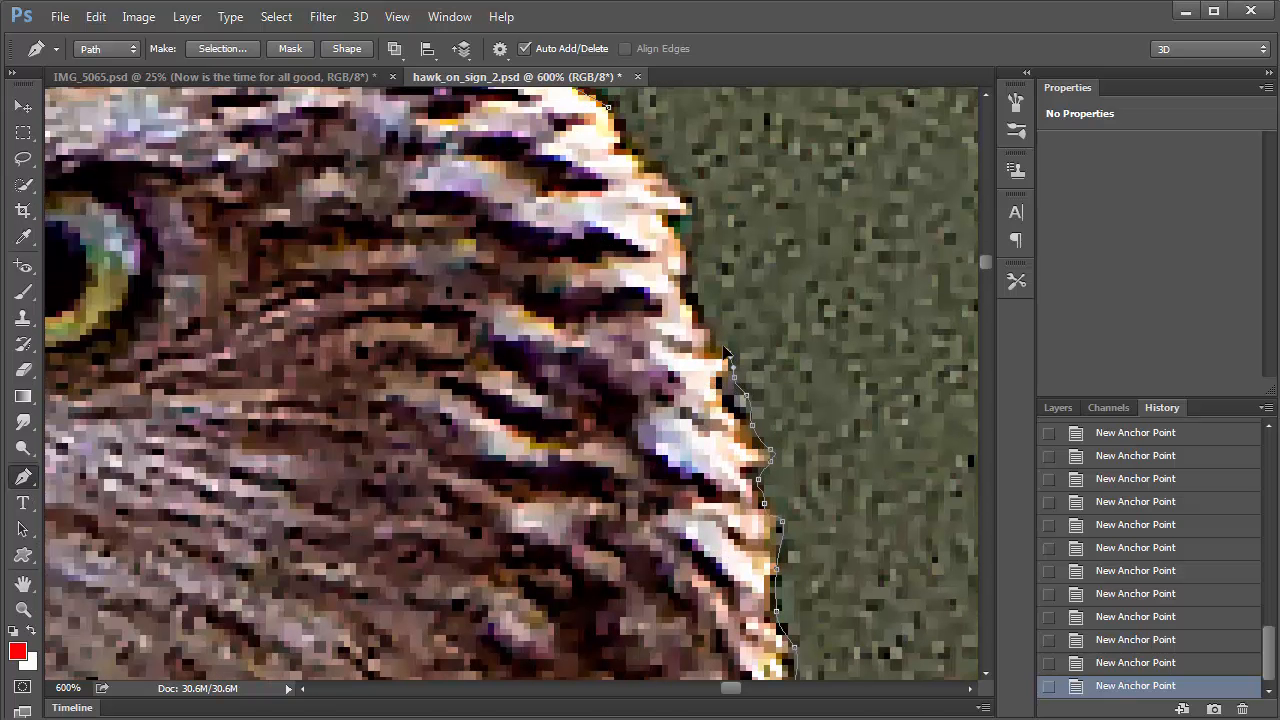
{"action": "left_click", "coordinate": [716, 345]}
{"action": "left_click", "coordinate": [708, 318]}
{"action": "left_click", "coordinate": [697, 297]}
{"action": "left_click", "coordinate": [694, 261]}
{"action": "left_click", "coordinate": [691, 247]}
{"action": "left_click_drag", "start_coordinate": [670, 226], "coordinate": [697, 212]}
{"action": "left_click", "coordinate": [687, 199]}
{"action": "left_click", "coordinate": [662, 169]}
{"action": "left_click_drag", "start_coordinate": [656, 161], "coordinate": [644, 158]}
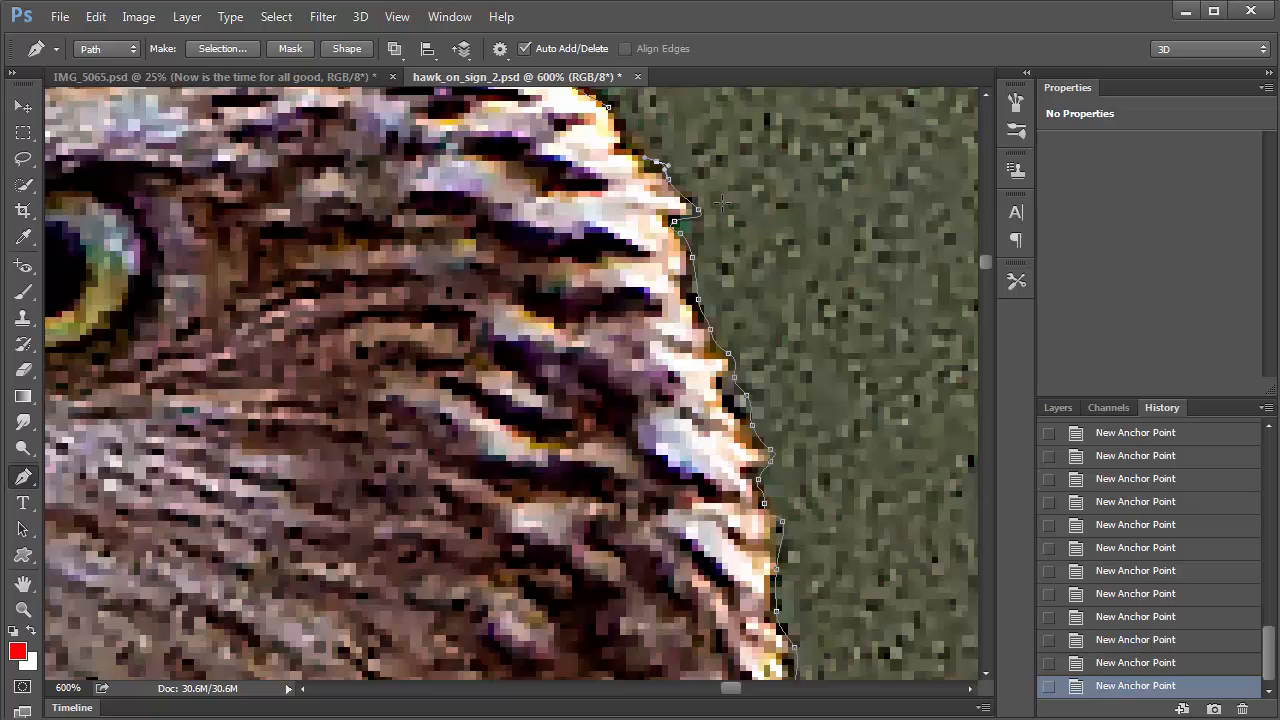
Step: Close the path at its starting anchor point on the upper back of the hawk's head
{"action": "left_click_drag", "start_coordinate": [604, 192], "coordinate": [651, 341]}
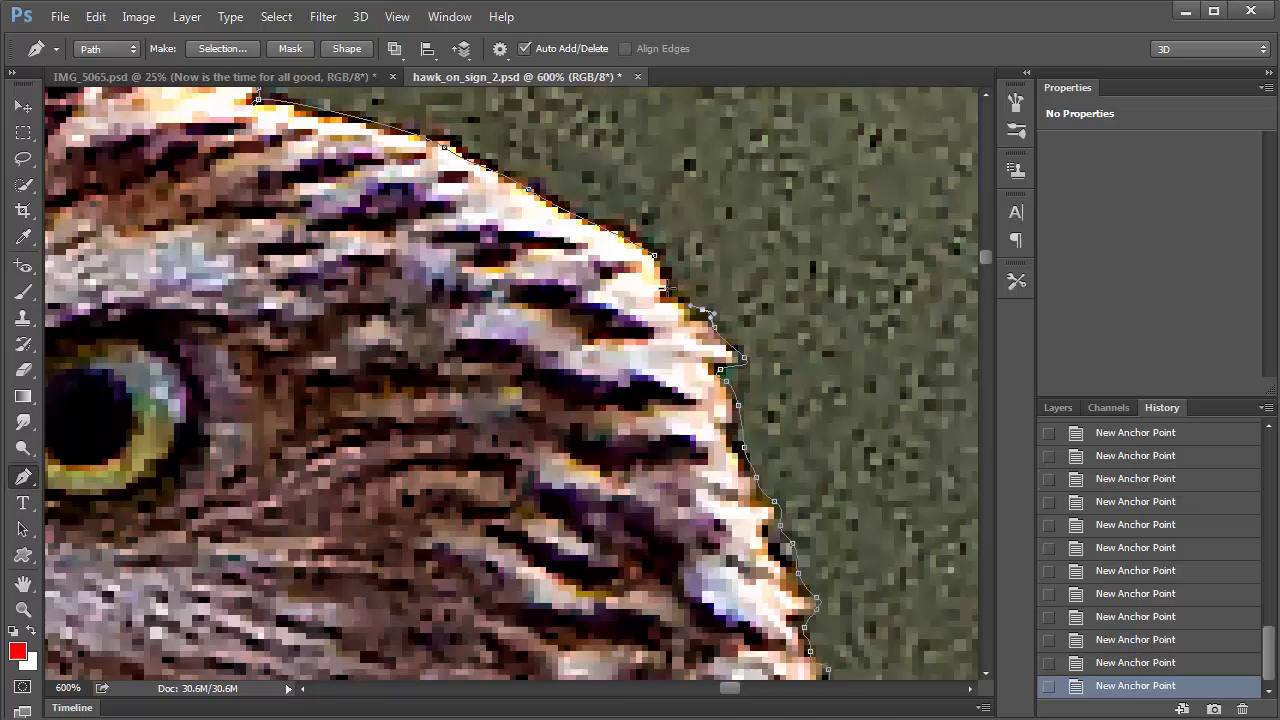
{"action": "left_click_drag", "start_coordinate": [672, 286], "coordinate": [665, 272]}
{"action": "left_click", "coordinate": [656, 257]}
Step: Examine the completed path around the hawk and sign across the whole image
{"action": "key", "text": "ctrl+minus"}
{"action": "key", "text": "ctrl+minus"}
{"action": "key", "text": "ctrl+minus"}
{"action": "key", "text": "ctrl+minus"}
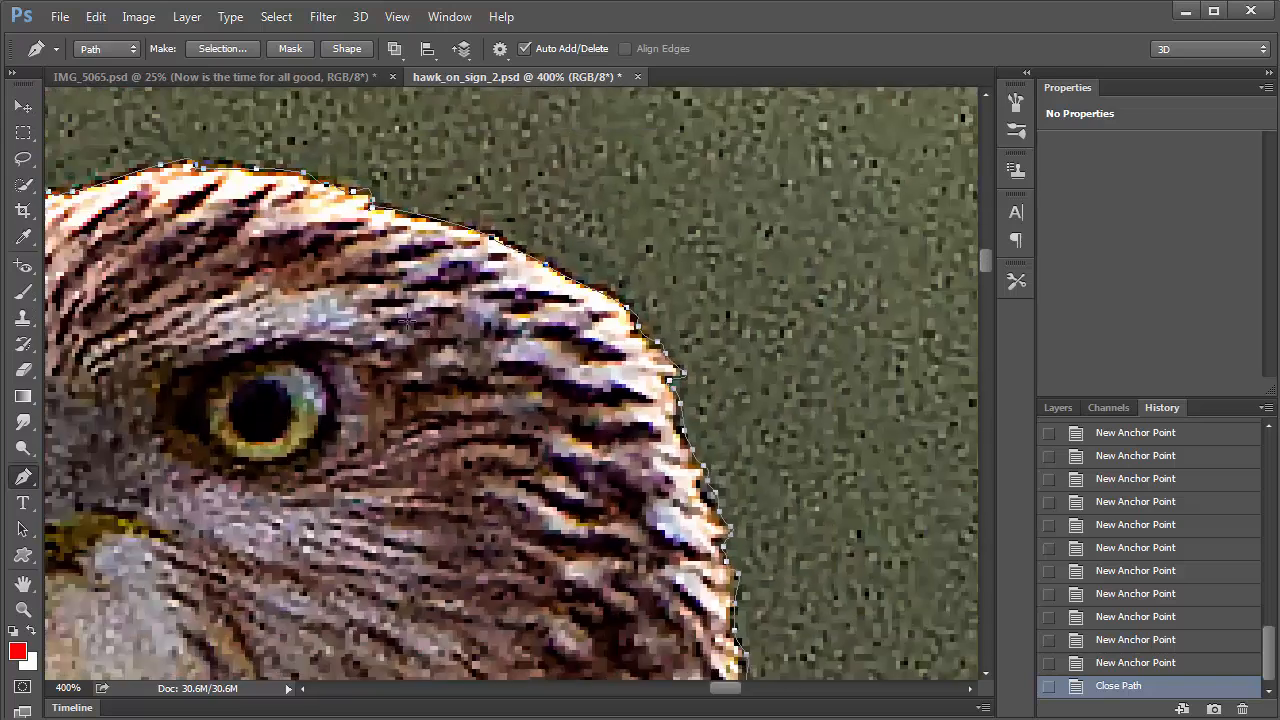
{"action": "key", "text": "ctrl+minus"}
{"action": "key", "text": "ctrl+minus"}
{"action": "key", "text": "ctrl+minus"}
{"action": "key", "text": "ctrl+minus"}
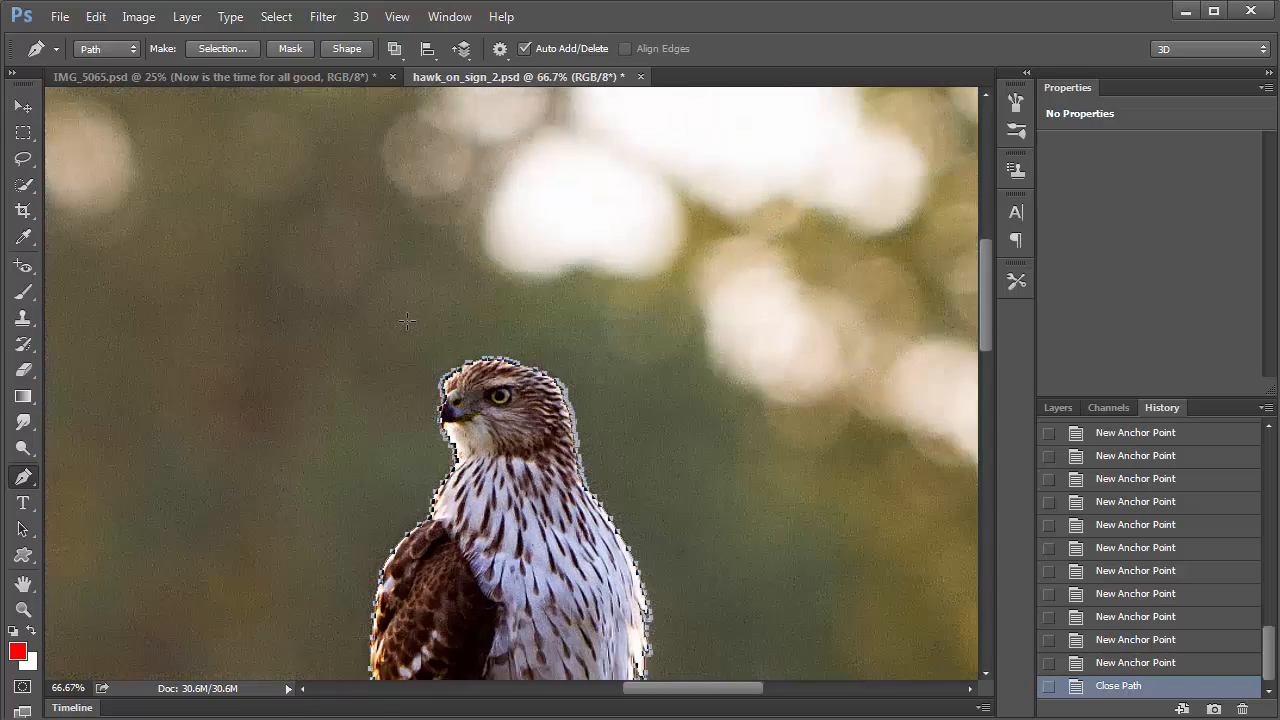
{"action": "key", "text": "ctrl+minus"}
{"action": "key", "text": "ctrl+minus"}
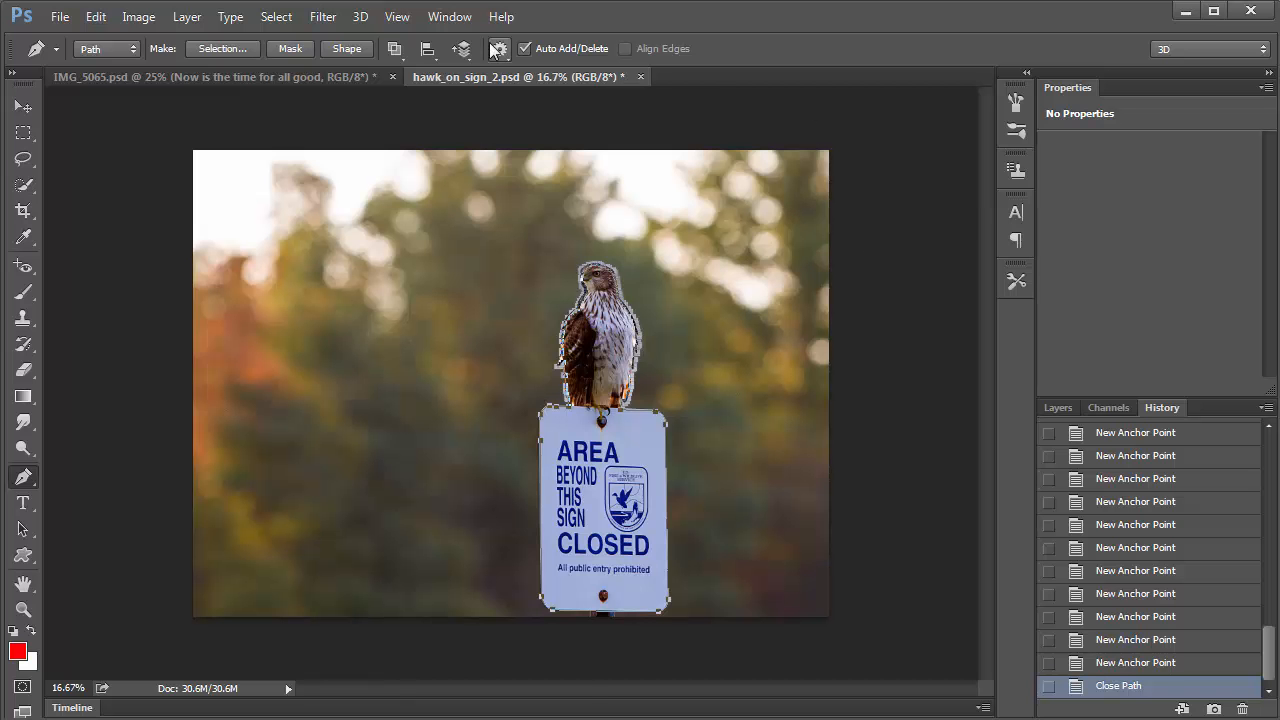
Step: Load the work path as a selection around the hawk and sign, and bring up the layer list
{"action": "left_click", "coordinate": [447, 20]}
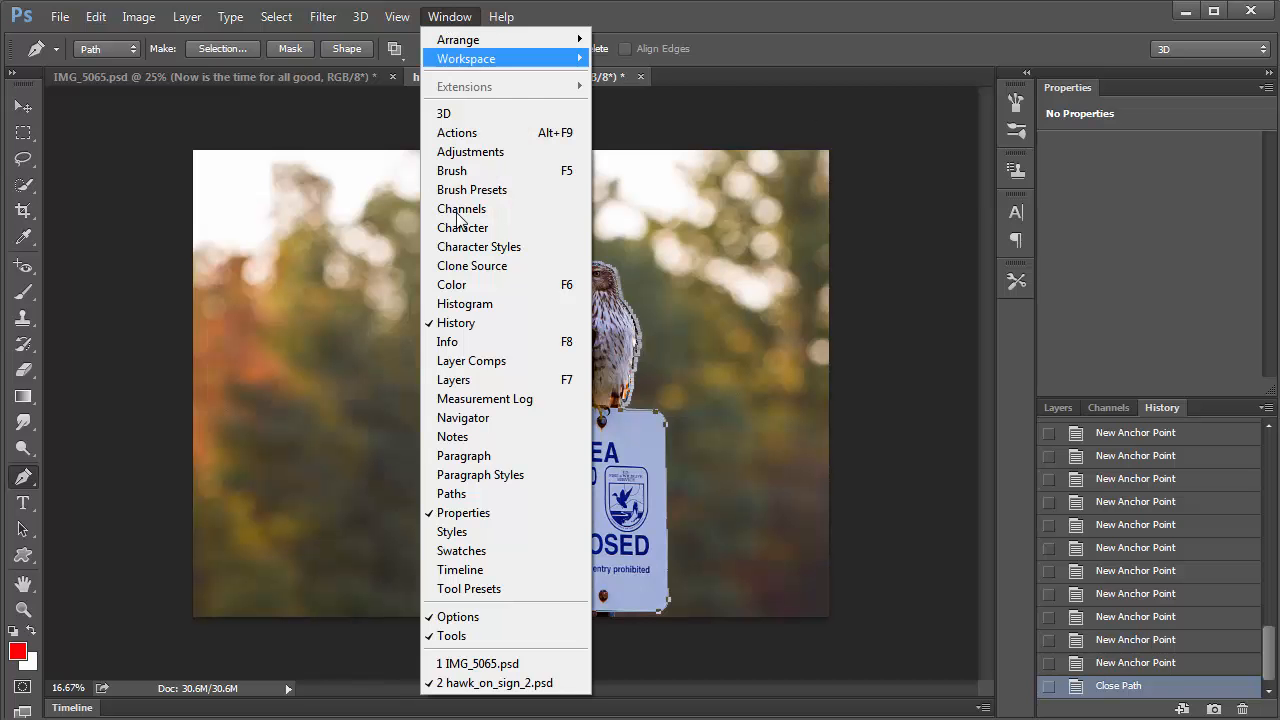
{"action": "left_click", "coordinate": [485, 496]}
{"action": "left_click_drag", "start_coordinate": [1278, 231], "coordinate": [851, 204]}
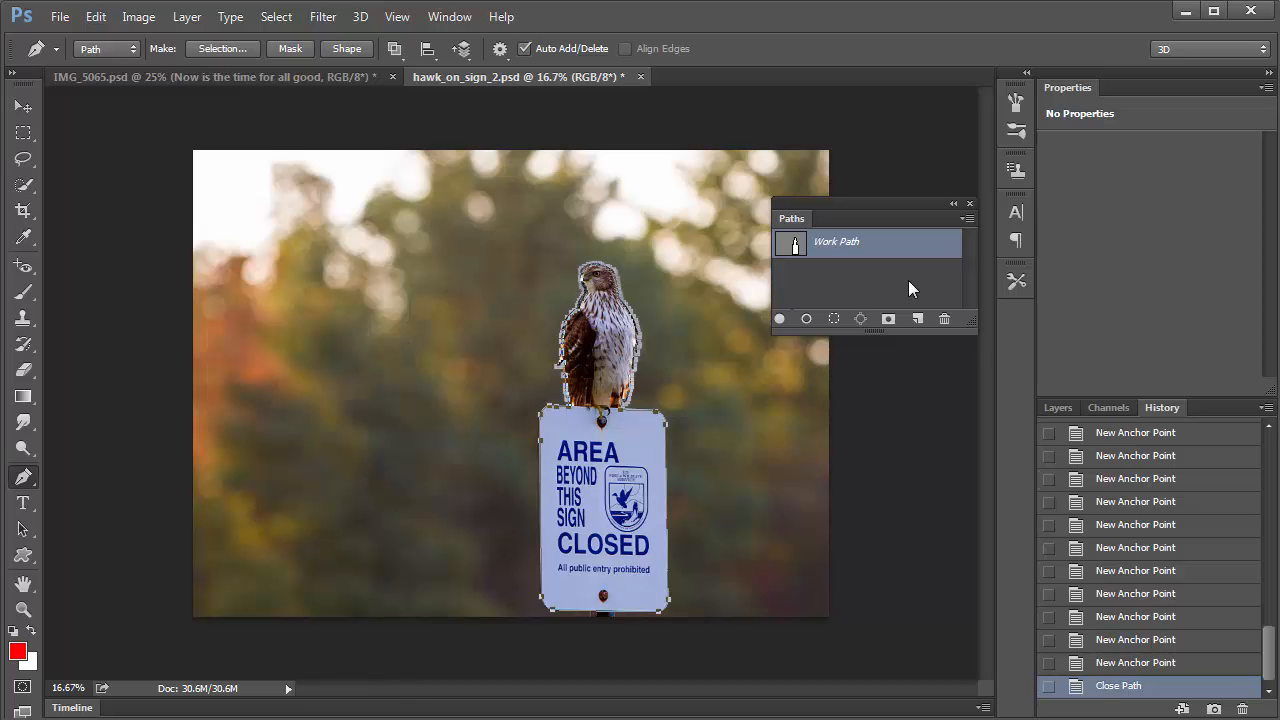
{"action": "left_click", "coordinate": [833, 320]}
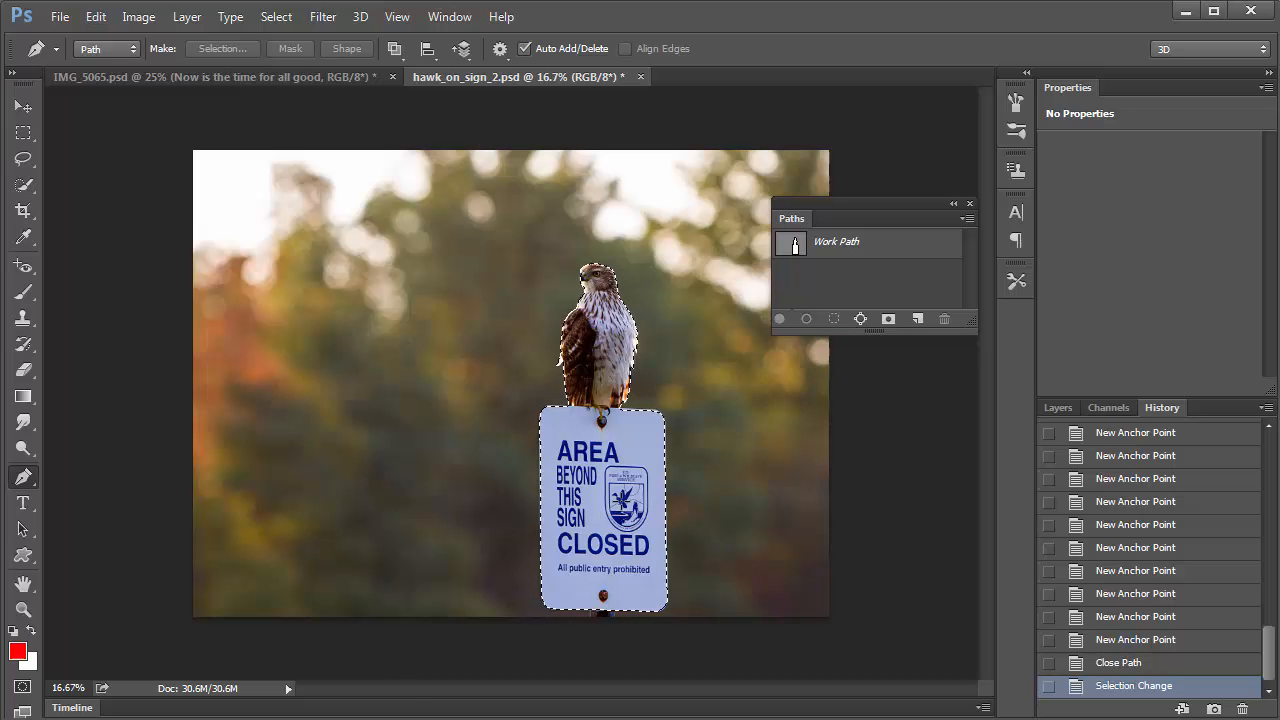
{"action": "left_click", "coordinate": [969, 203]}
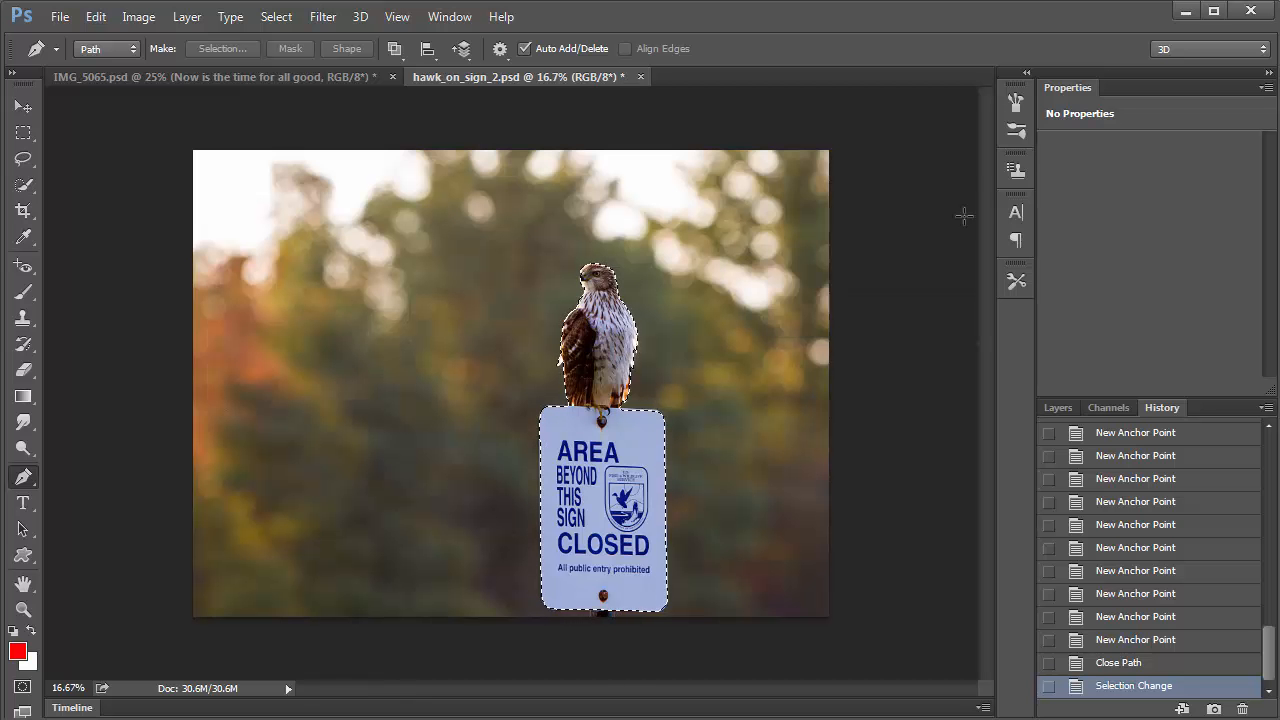
{"action": "left_click", "coordinate": [1059, 407]}
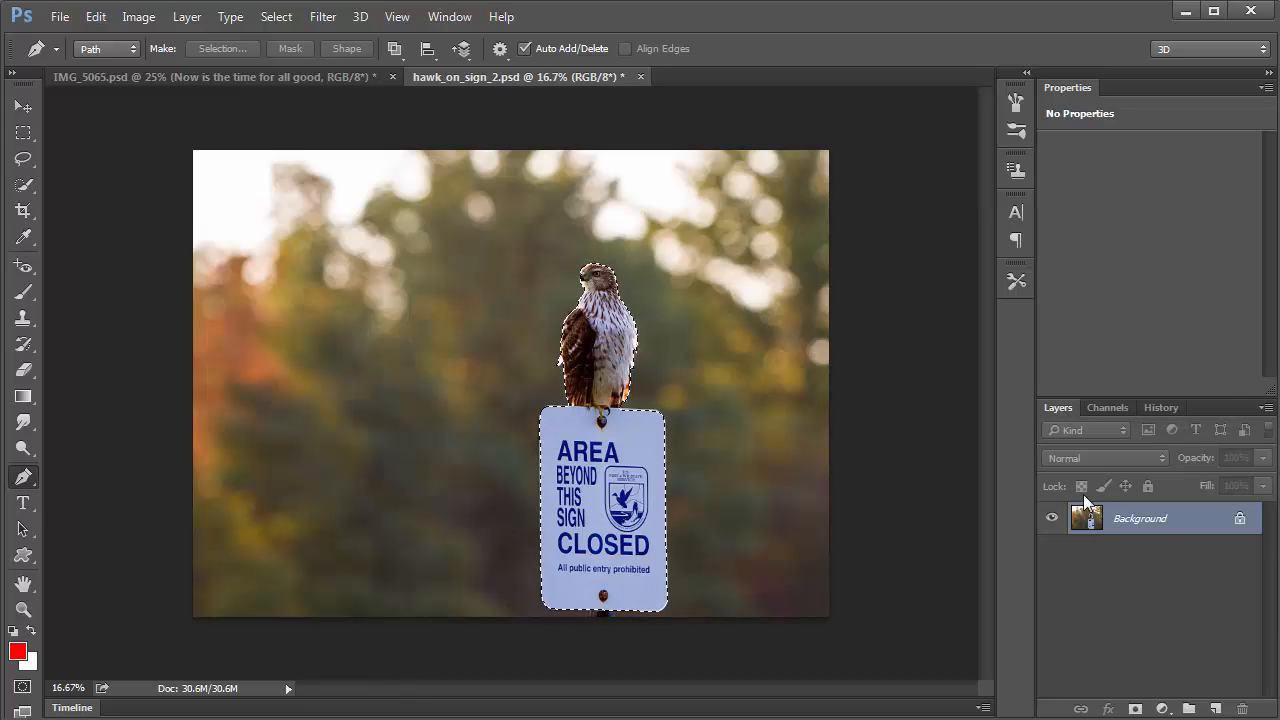
Step: Convert the locked background into an editable layer and add a new empty layer beneath it
{"action": "double_click", "coordinate": [1141, 522]}
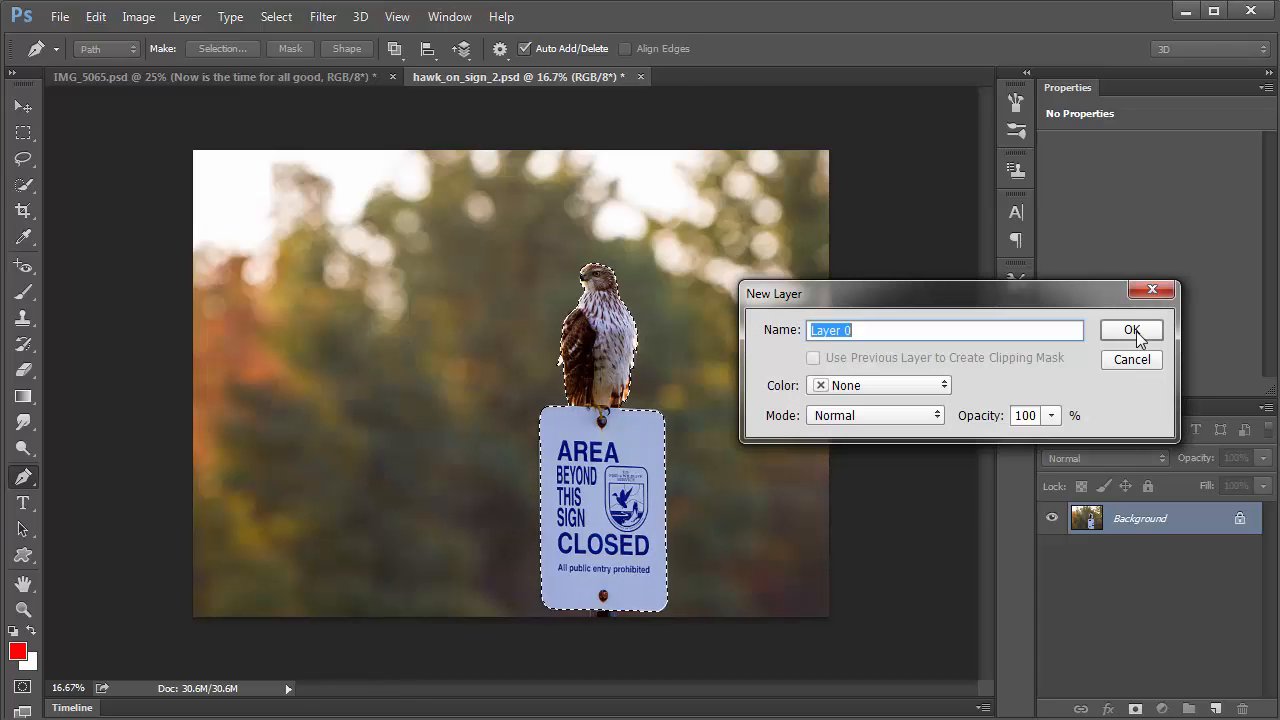
{"action": "left_click", "coordinate": [1133, 331]}
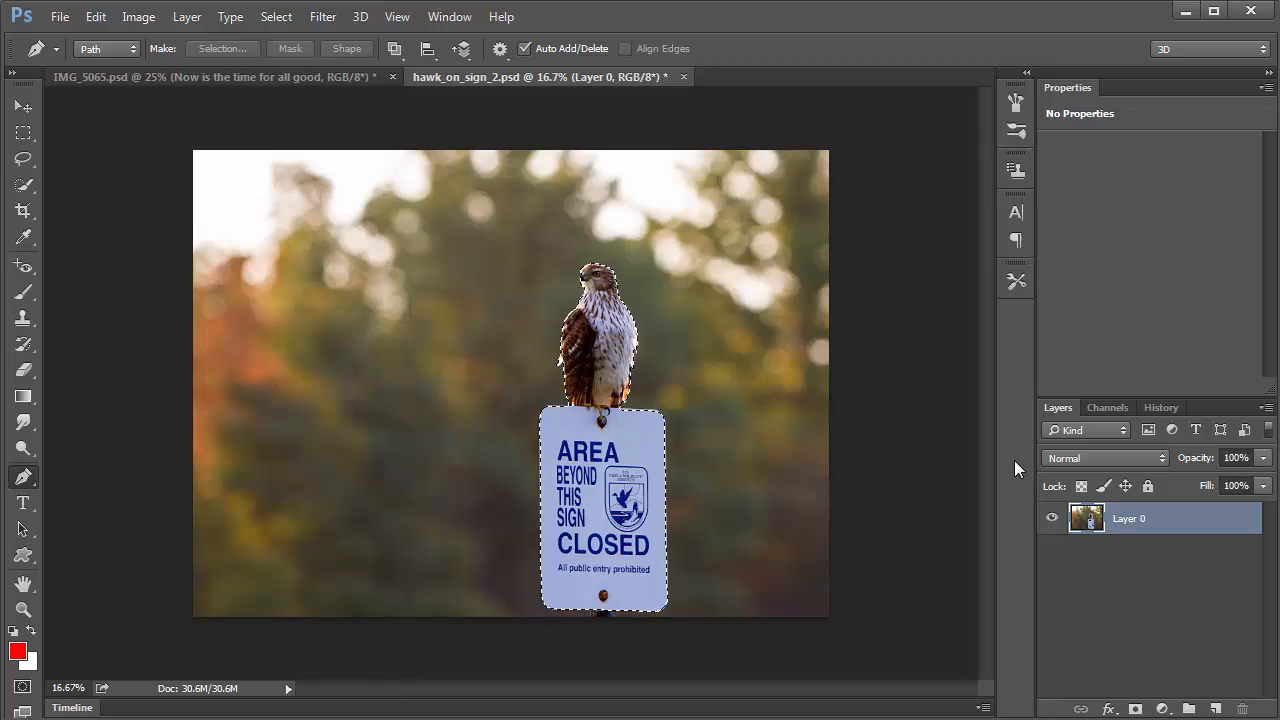
{"action": "left_click", "coordinate": [1215, 709]}
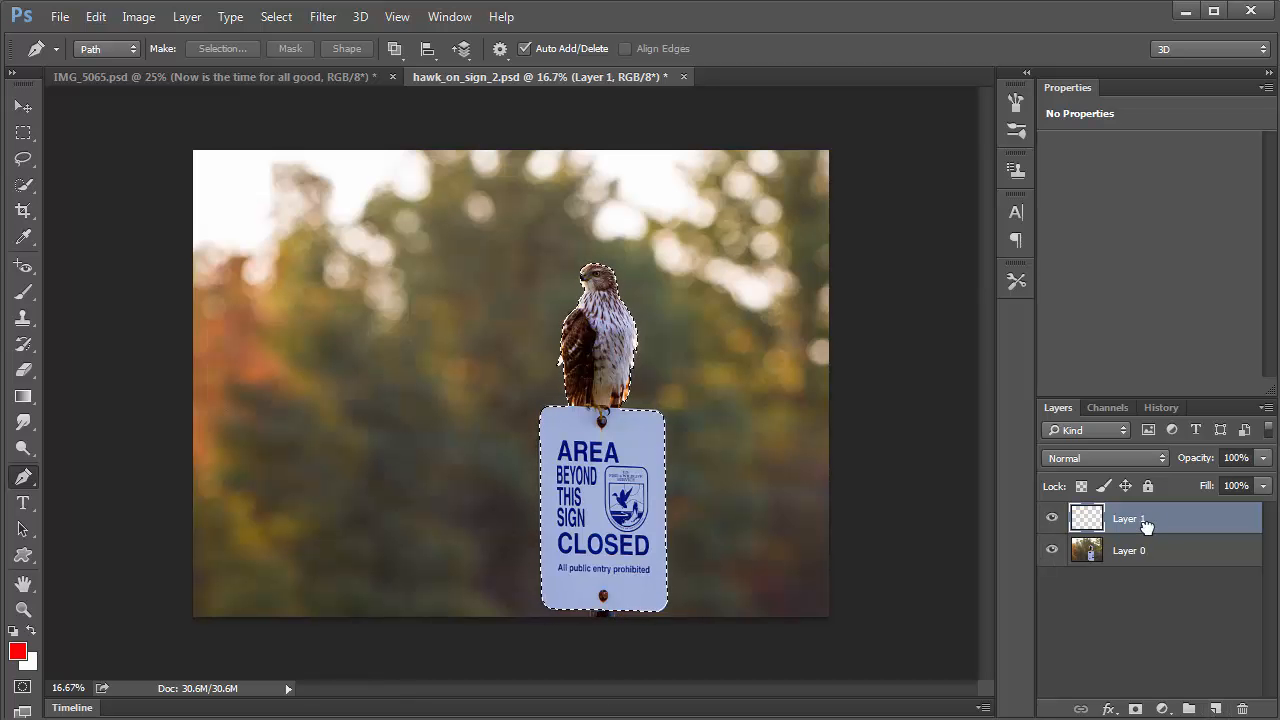
{"action": "left_click_drag", "start_coordinate": [1146, 527], "coordinate": [1146, 561]}
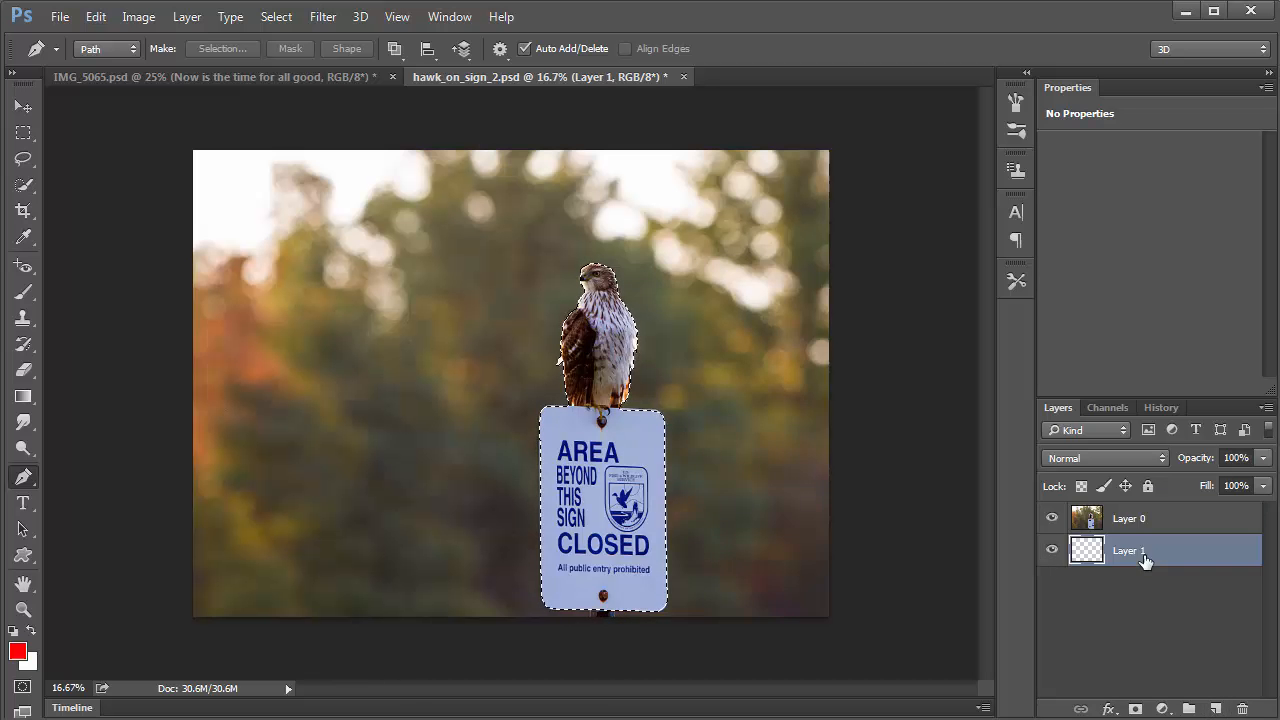
Step: Invert the selection on Layer 0, delete the scenery around the hawk and sign, and deselect
{"action": "left_click", "coordinate": [1095, 520]}
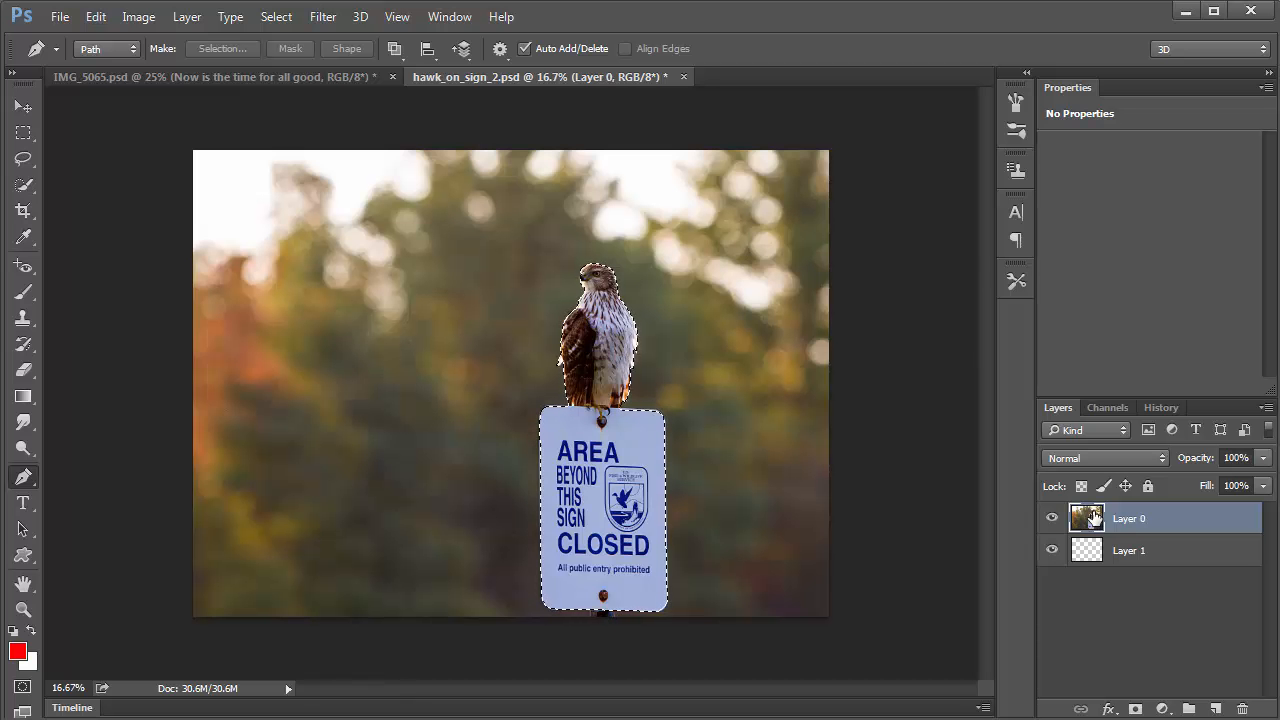
{"action": "left_click", "coordinate": [278, 16]}
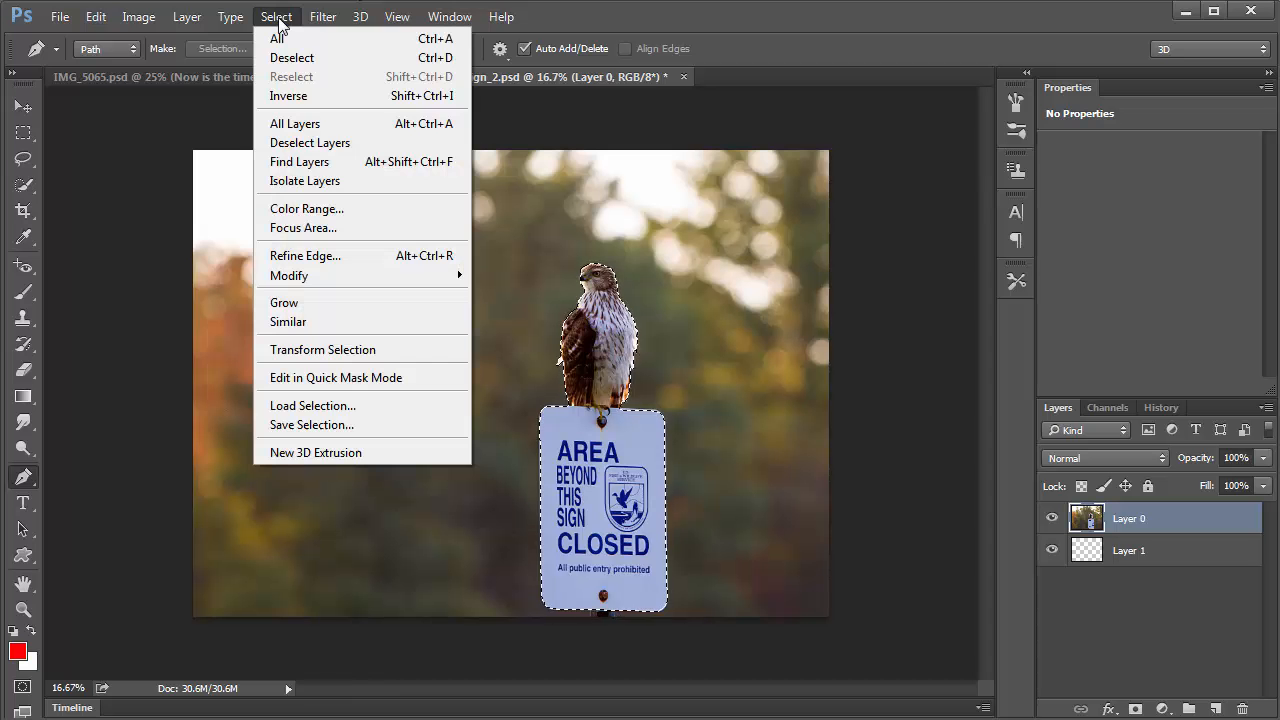
{"action": "left_click", "coordinate": [298, 96]}
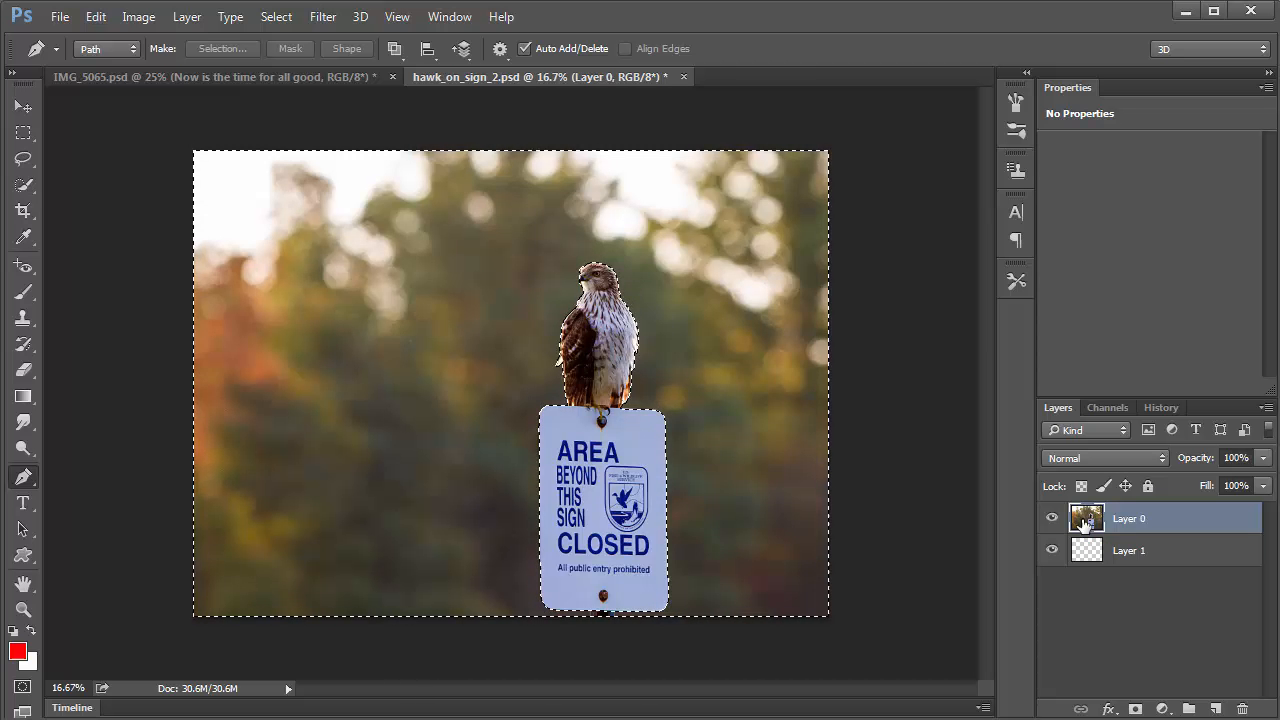
{"action": "key", "text": "Delete"}
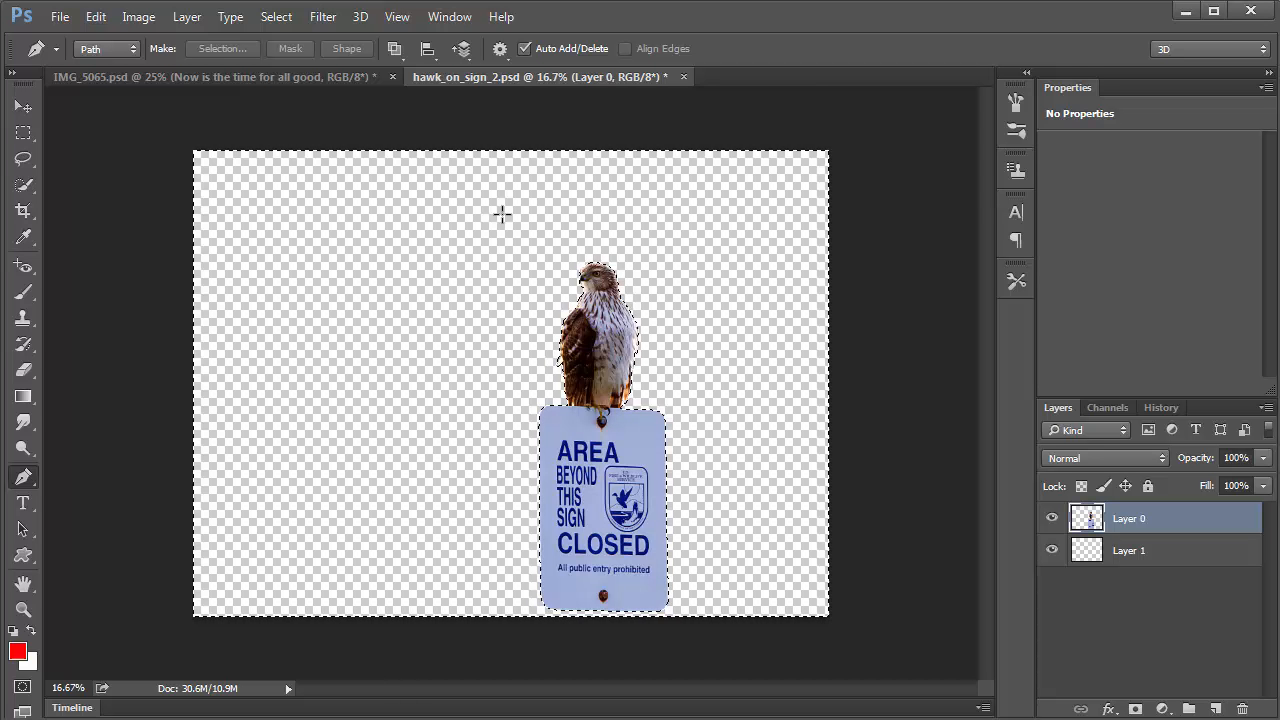
{"action": "left_click", "coordinate": [281, 22]}
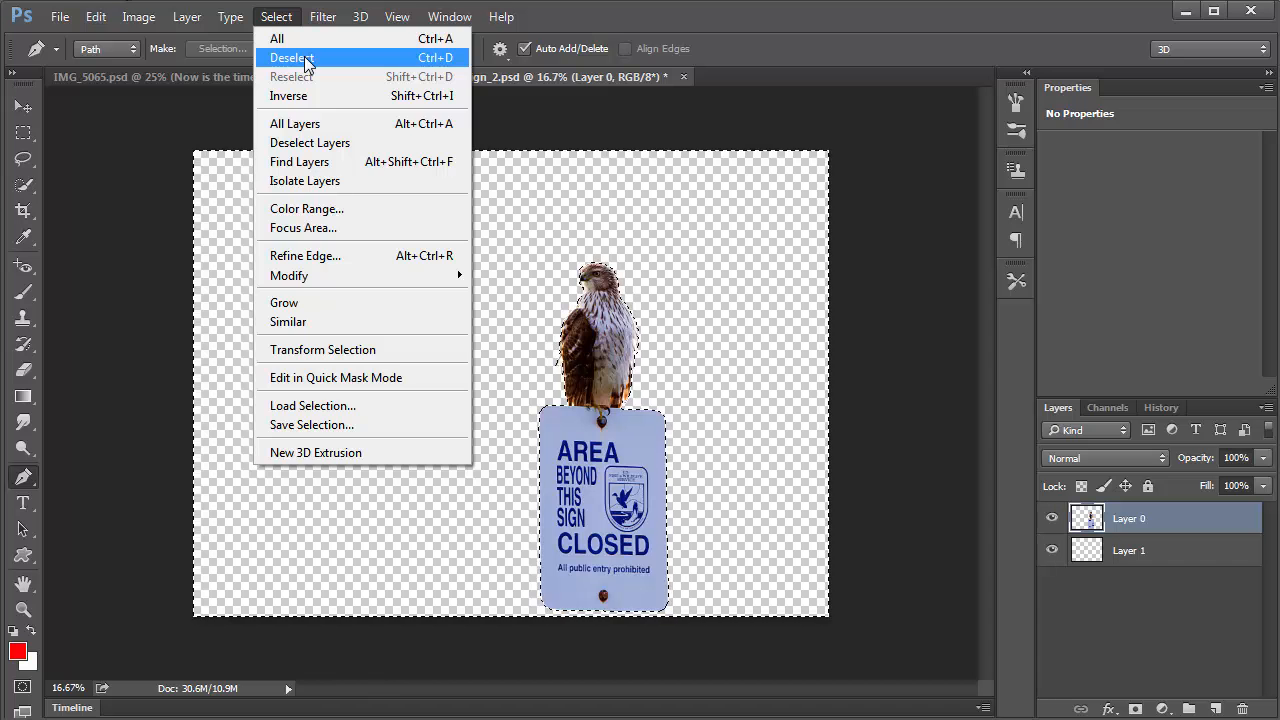
{"action": "left_click", "coordinate": [307, 60]}
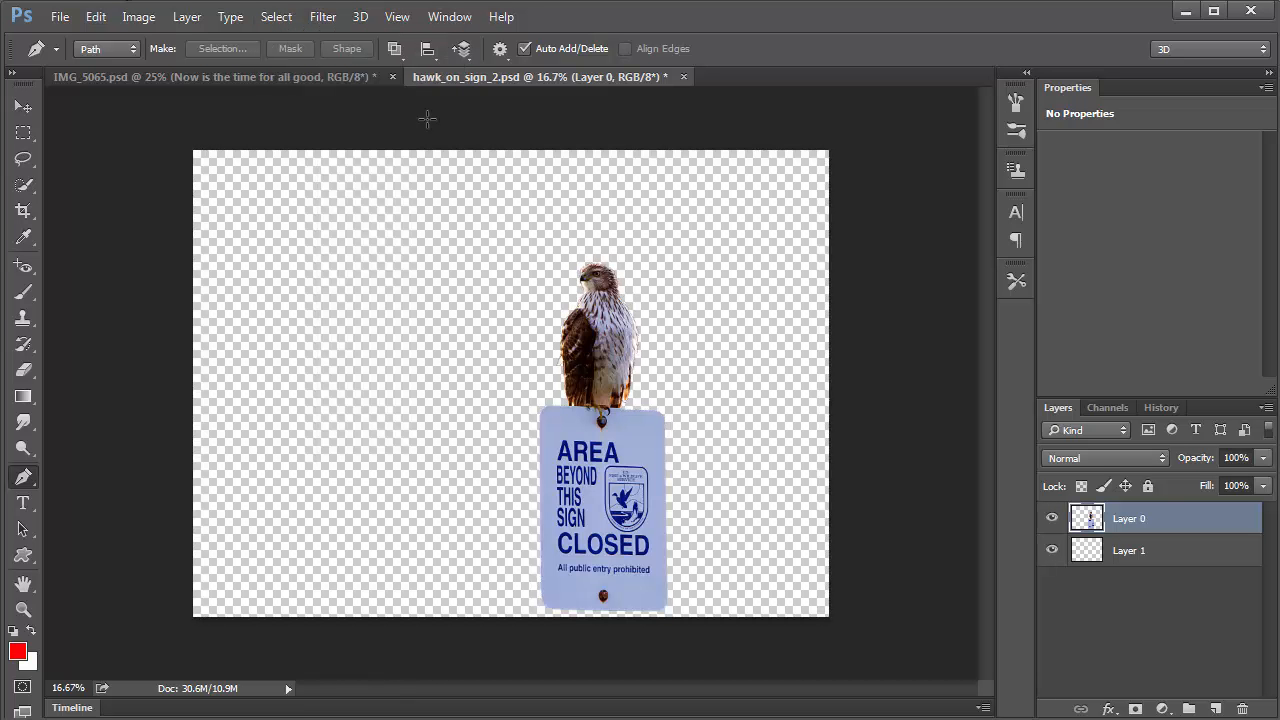
Step: Inspect the cutout edges of the hawk and the sign at 100% magnification
{"action": "left_click", "coordinate": [616, 344], "text": "ctrl"}
{"action": "left_click", "coordinate": [620, 350], "text": "ctrl"}
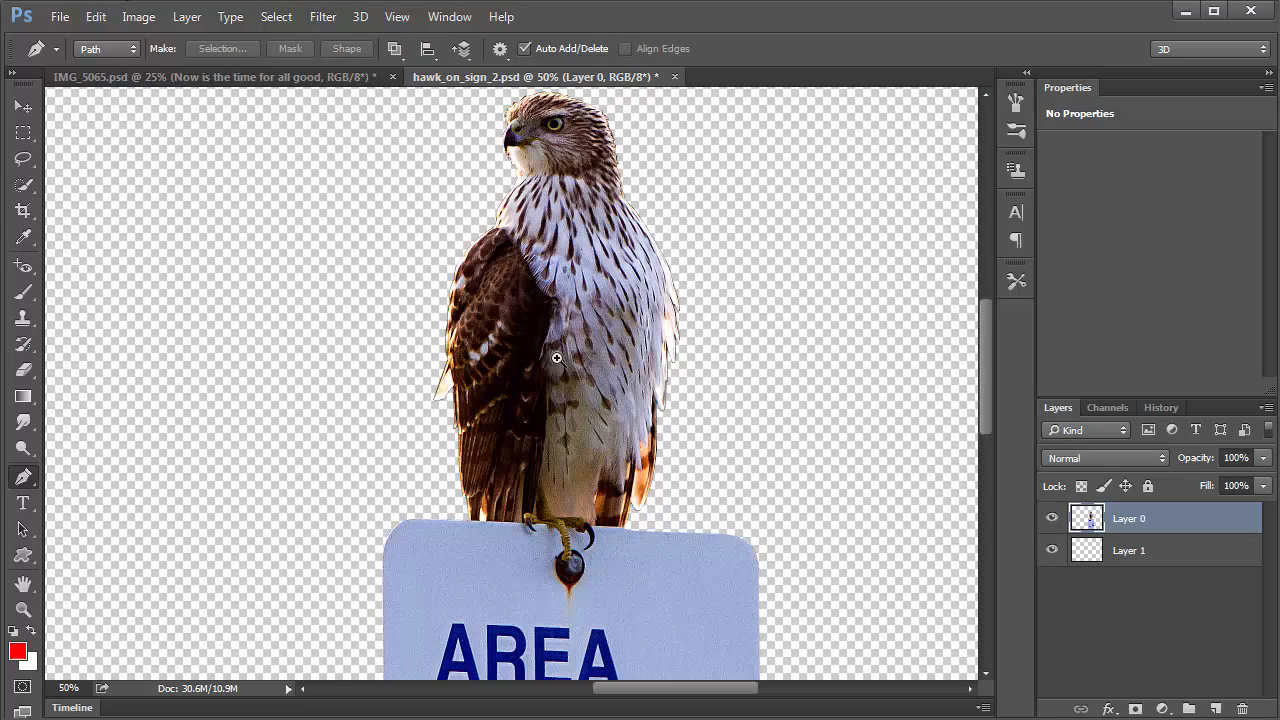
{"action": "left_click", "coordinate": [548, 345], "text": "ctrl"}
{"action": "left_click", "coordinate": [515, 290], "text": "ctrl"}
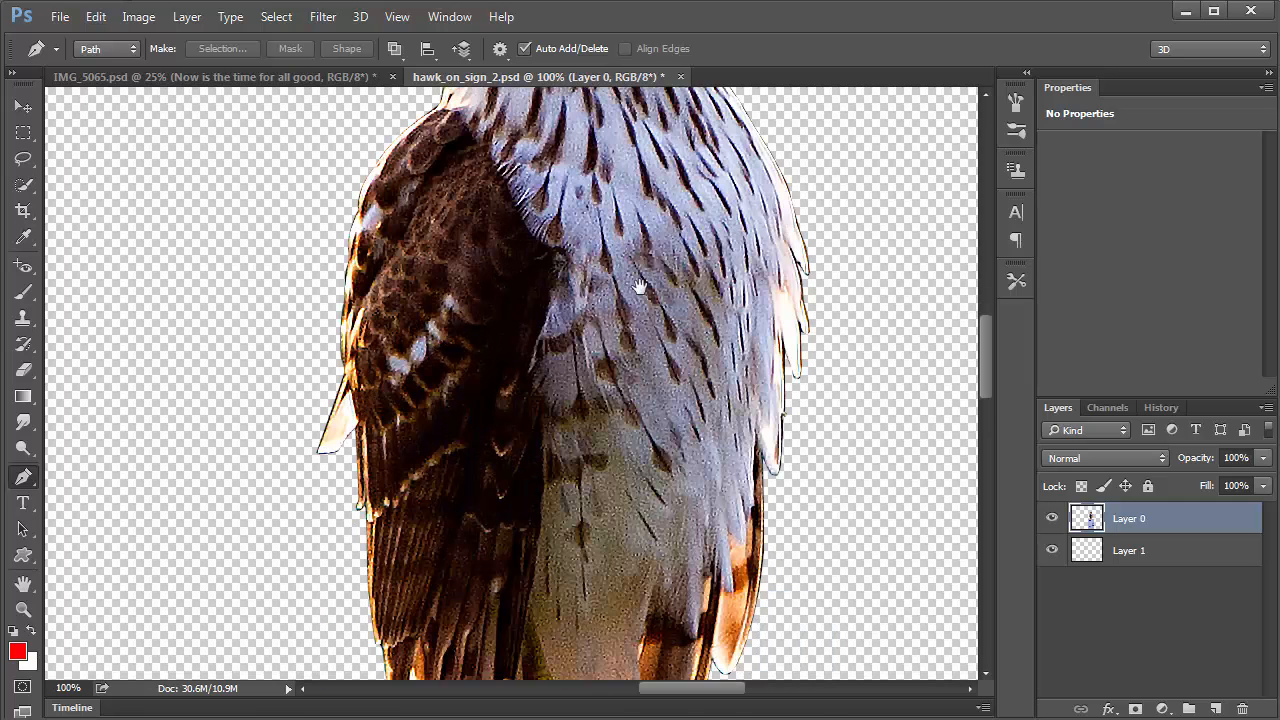
{"action": "left_click_drag", "start_coordinate": [636, 306], "coordinate": [545, 569]}
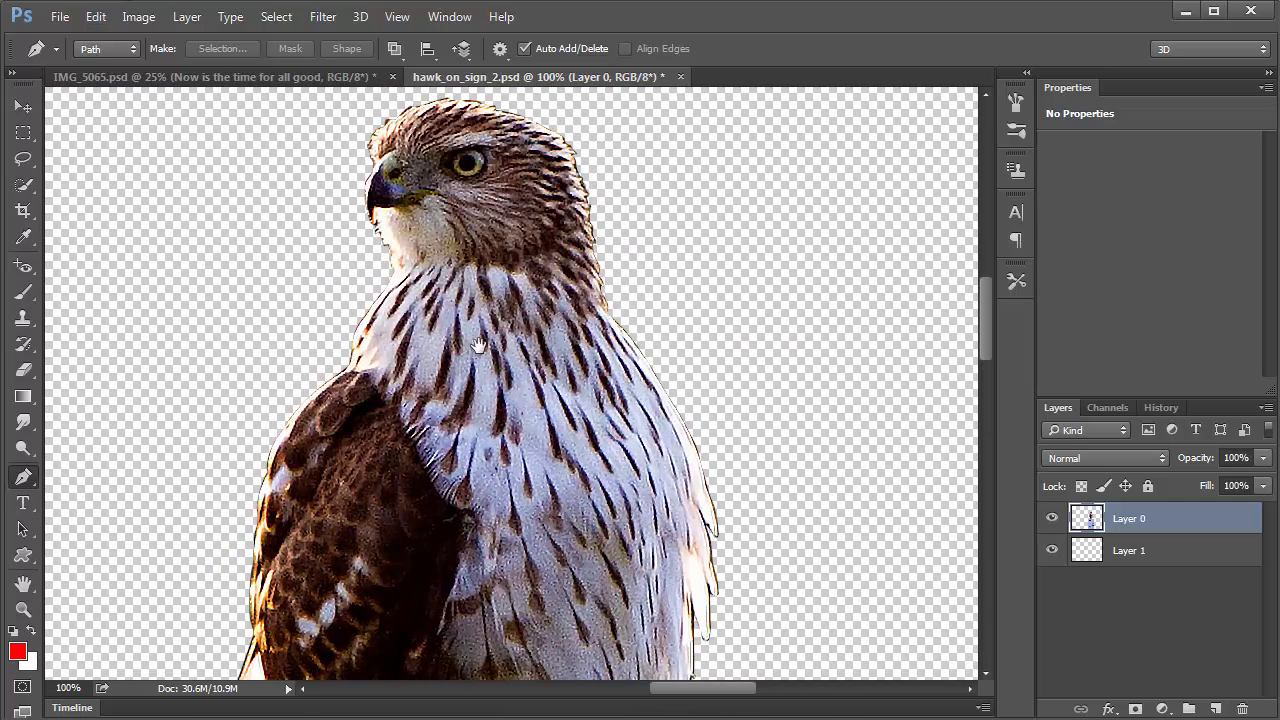
{"action": "left_click_drag", "start_coordinate": [489, 381], "coordinate": [546, 368]}
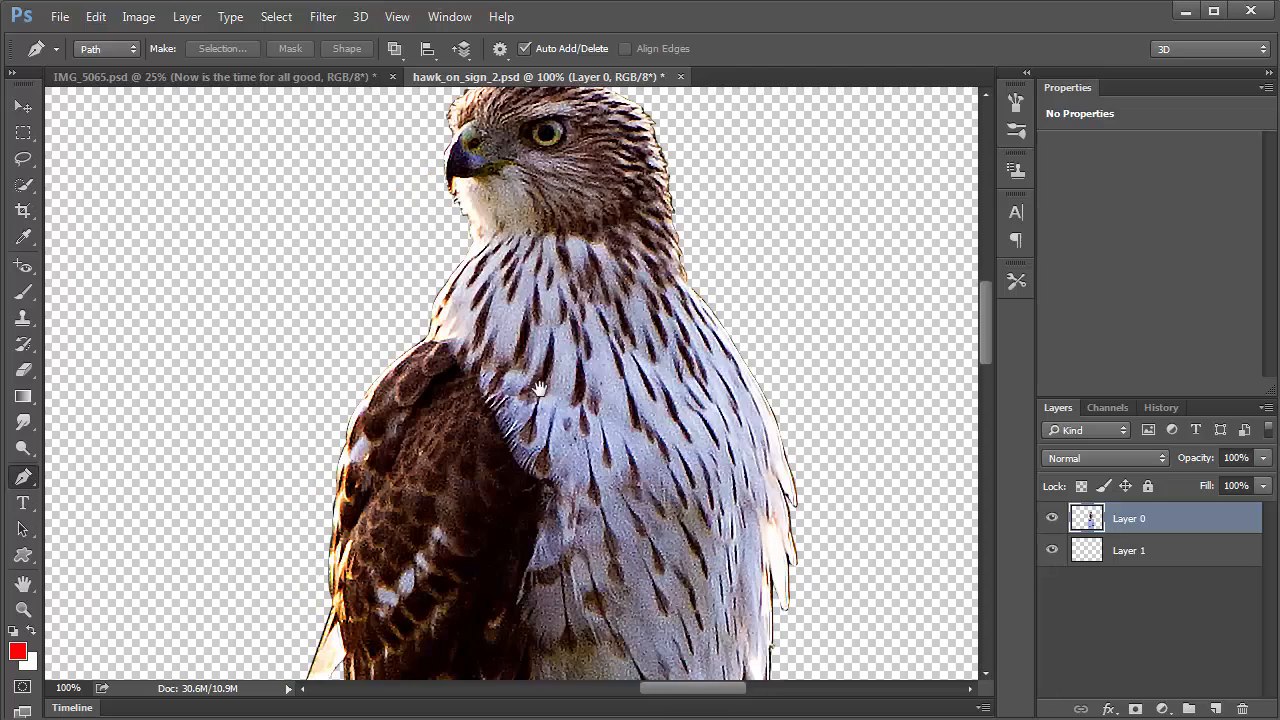
{"action": "left_click_drag", "start_coordinate": [523, 418], "coordinate": [519, 200]}
{"action": "mouse_move", "coordinate": [538, 381]}
{"action": "left_mouse_down"}
{"action": "mouse_move", "coordinate": [522, 116]}
{"action": "mouse_move", "coordinate": [527, 354]}
{"action": "mouse_move", "coordinate": [513, 254]}
{"action": "left_mouse_up"}
{"action": "left_click_drag", "start_coordinate": [588, 391], "coordinate": [543, 260]}
{"action": "left_click_drag", "start_coordinate": [546, 371], "coordinate": [482, 98]}
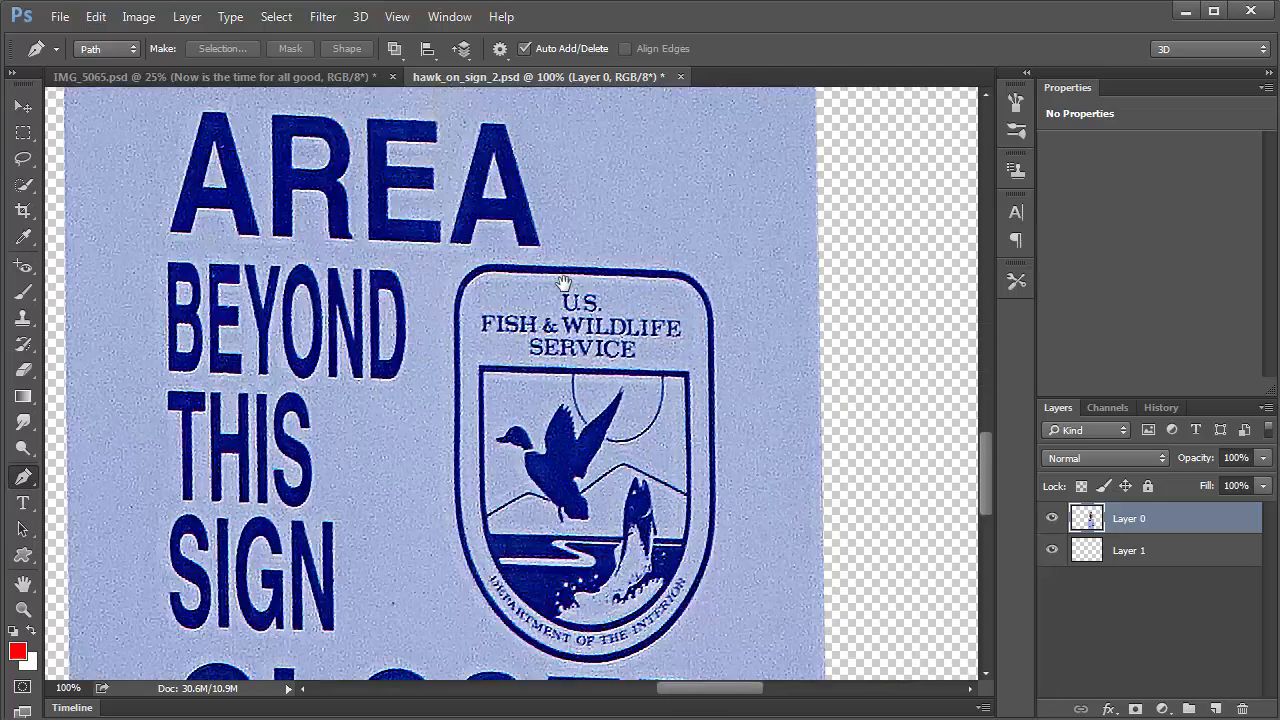
{"action": "left_click_drag", "start_coordinate": [563, 286], "coordinate": [595, 100]}
{"action": "left_click_drag", "start_coordinate": [540, 449], "coordinate": [537, 309]}
{"action": "mouse_move", "coordinate": [535, 520]}
{"action": "left_mouse_down"}
{"action": "mouse_move", "coordinate": [520, 223]}
{"action": "mouse_move", "coordinate": [512, 416]}
{"action": "left_mouse_up"}
{"action": "left_click_drag", "start_coordinate": [545, 278], "coordinate": [527, 560]}
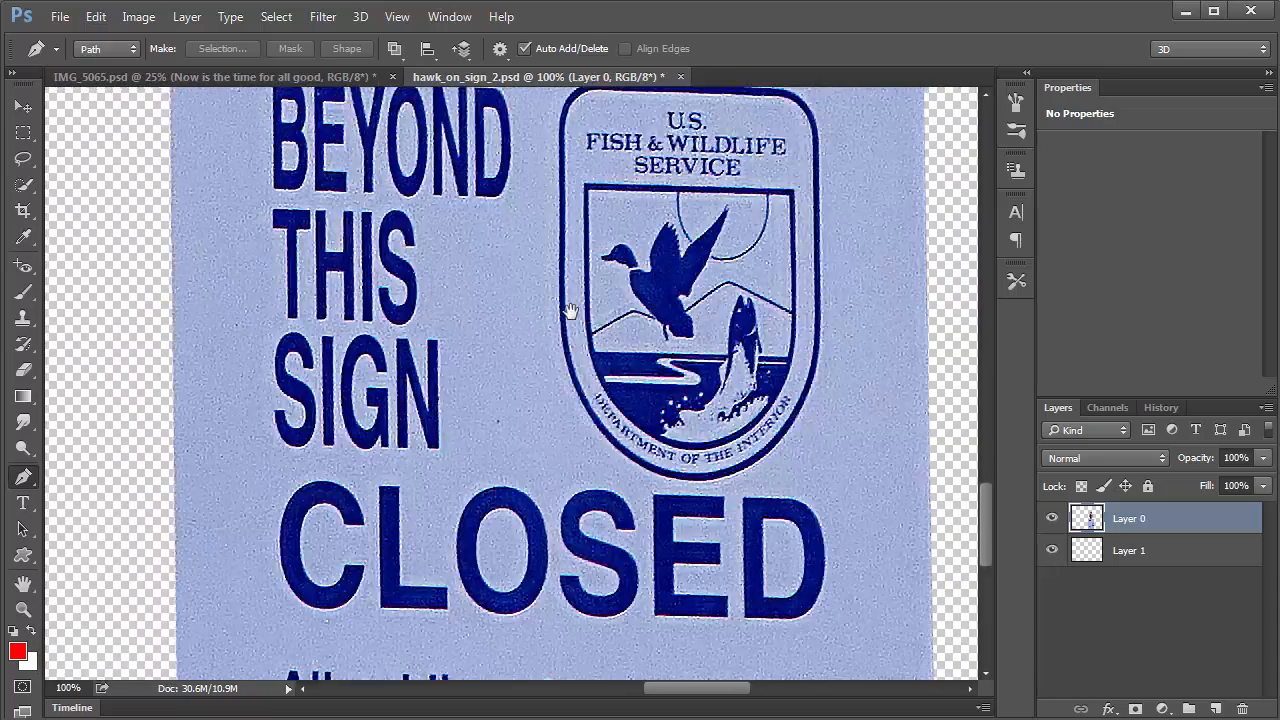
{"action": "left_click_drag", "start_coordinate": [575, 262], "coordinate": [553, 436]}
{"action": "left_click_drag", "start_coordinate": [575, 155], "coordinate": [583, 443]}
{"action": "left_click_drag", "start_coordinate": [586, 263], "coordinate": [586, 423]}
{"action": "left_click_drag", "start_coordinate": [571, 287], "coordinate": [571, 457]}
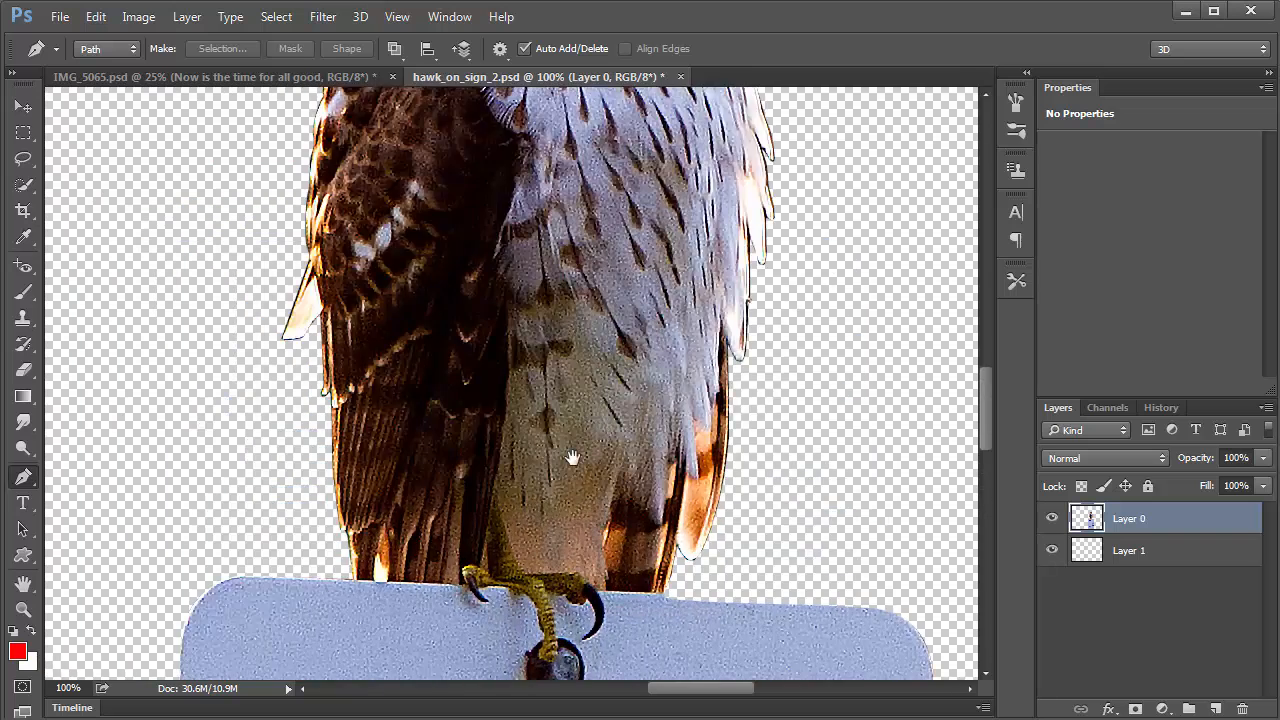
{"action": "left_click_drag", "start_coordinate": [573, 170], "coordinate": [583, 401]}
{"action": "mouse_move", "coordinate": [555, 326]}
{"action": "left_mouse_down"}
{"action": "mouse_move", "coordinate": [546, 537]}
{"action": "mouse_move", "coordinate": [557, 369]}
{"action": "left_mouse_up"}
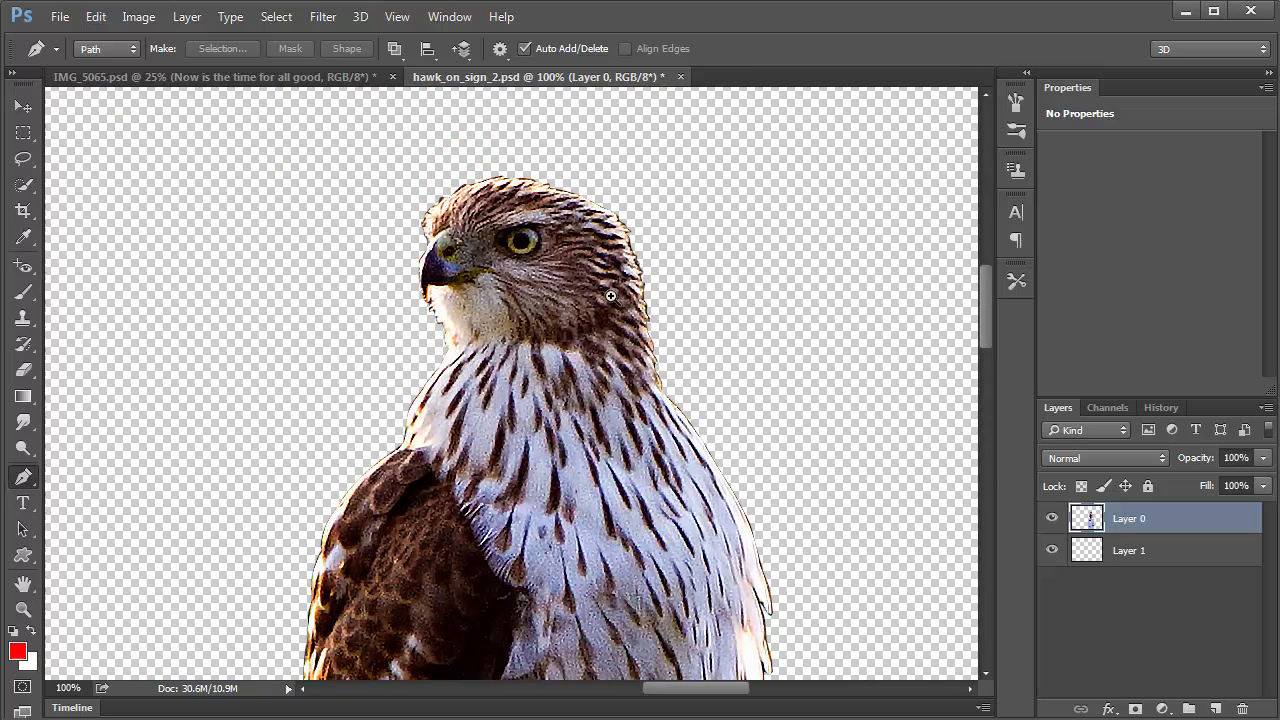
Step: Examine the hawk's cutout edges closely at 200% from head to talons, and review the bird at 66.67%
{"action": "scroll", "coordinate": [610, 296], "scroll_direction": "up", "scroll_amount": 1}
{"action": "left_click_drag", "start_coordinate": [540, 291], "coordinate": [581, 347]}
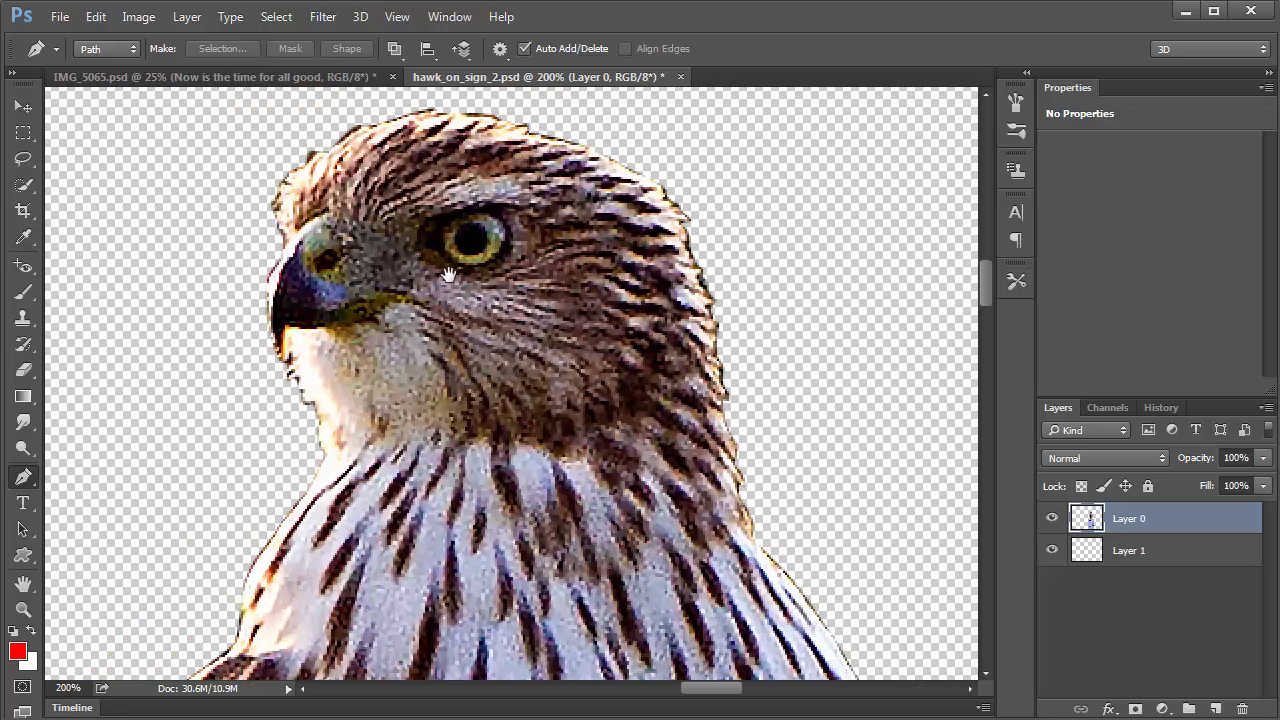
{"action": "left_click_drag", "start_coordinate": [490, 295], "coordinate": [542, 318]}
{"action": "left_click_drag", "start_coordinate": [377, 341], "coordinate": [416, 208]}
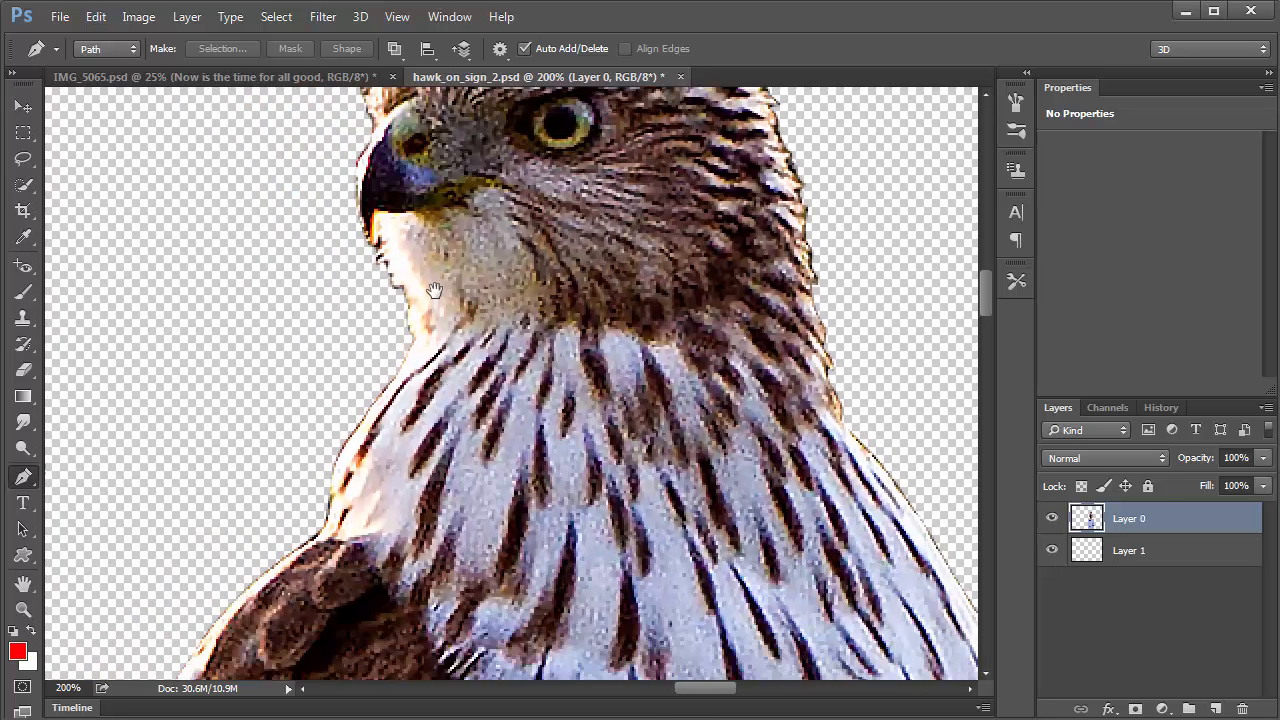
{"action": "mouse_move", "coordinate": [408, 440]}
{"action": "left_mouse_down"}
{"action": "mouse_move", "coordinate": [413, 257]}
{"action": "mouse_move", "coordinate": [369, 295]}
{"action": "left_mouse_up"}
{"action": "mouse_move", "coordinate": [366, 440]}
{"action": "left_mouse_down"}
{"action": "mouse_move", "coordinate": [353, 336]}
{"action": "mouse_move", "coordinate": [360, 346]}
{"action": "mouse_move", "coordinate": [386, 331]}
{"action": "mouse_move", "coordinate": [423, 374]}
{"action": "mouse_move", "coordinate": [384, 252]}
{"action": "left_mouse_up"}
{"action": "left_click_drag", "start_coordinate": [520, 421], "coordinate": [431, 339]}
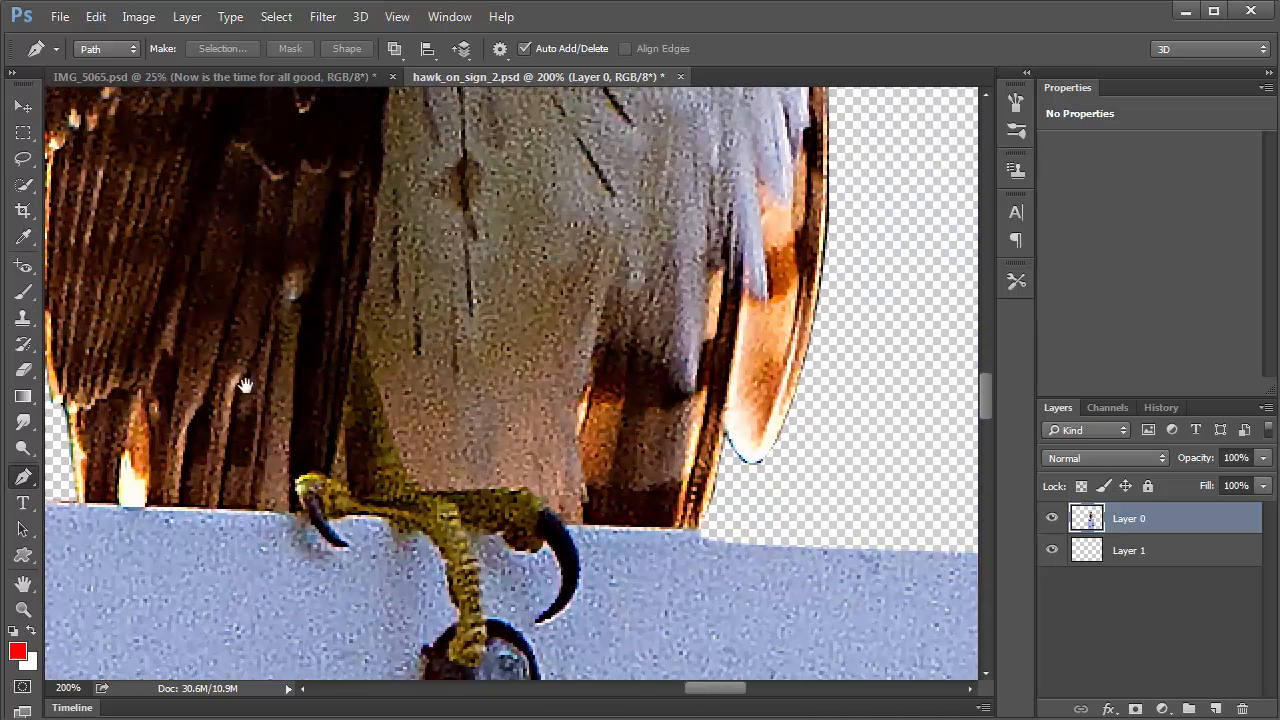
{"action": "left_click_drag", "start_coordinate": [332, 404], "coordinate": [466, 450]}
{"action": "mouse_move", "coordinate": [365, 290]}
{"action": "left_mouse_down"}
{"action": "mouse_move", "coordinate": [365, 318]}
{"action": "mouse_move", "coordinate": [437, 303]}
{"action": "mouse_move", "coordinate": [440, 289]}
{"action": "mouse_move", "coordinate": [405, 600]}
{"action": "left_mouse_up"}
{"action": "left_click_drag", "start_coordinate": [478, 330], "coordinate": [468, 570]}
{"action": "left_click_drag", "start_coordinate": [518, 215], "coordinate": [515, 515]}
{"action": "left_click_drag", "start_coordinate": [611, 332], "coordinate": [611, 344]}
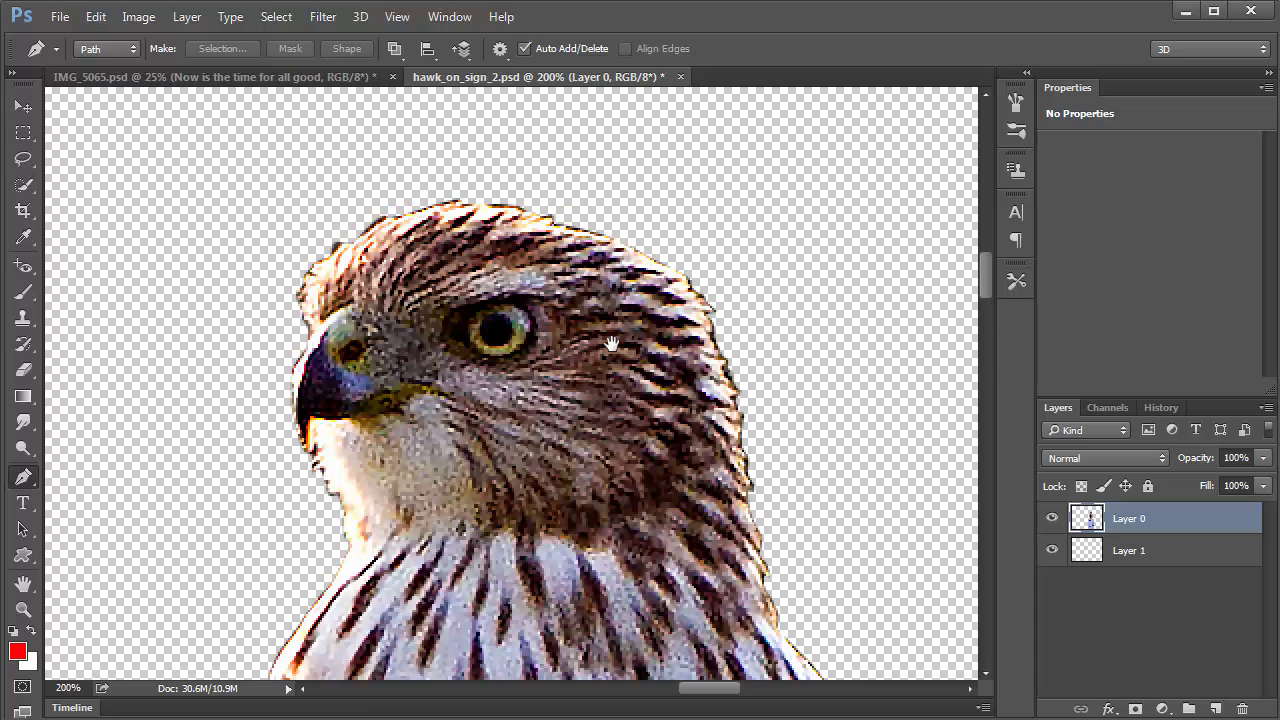
{"action": "key", "text": "ctrl+minus"}
{"action": "key", "text": "ctrl+minus"}
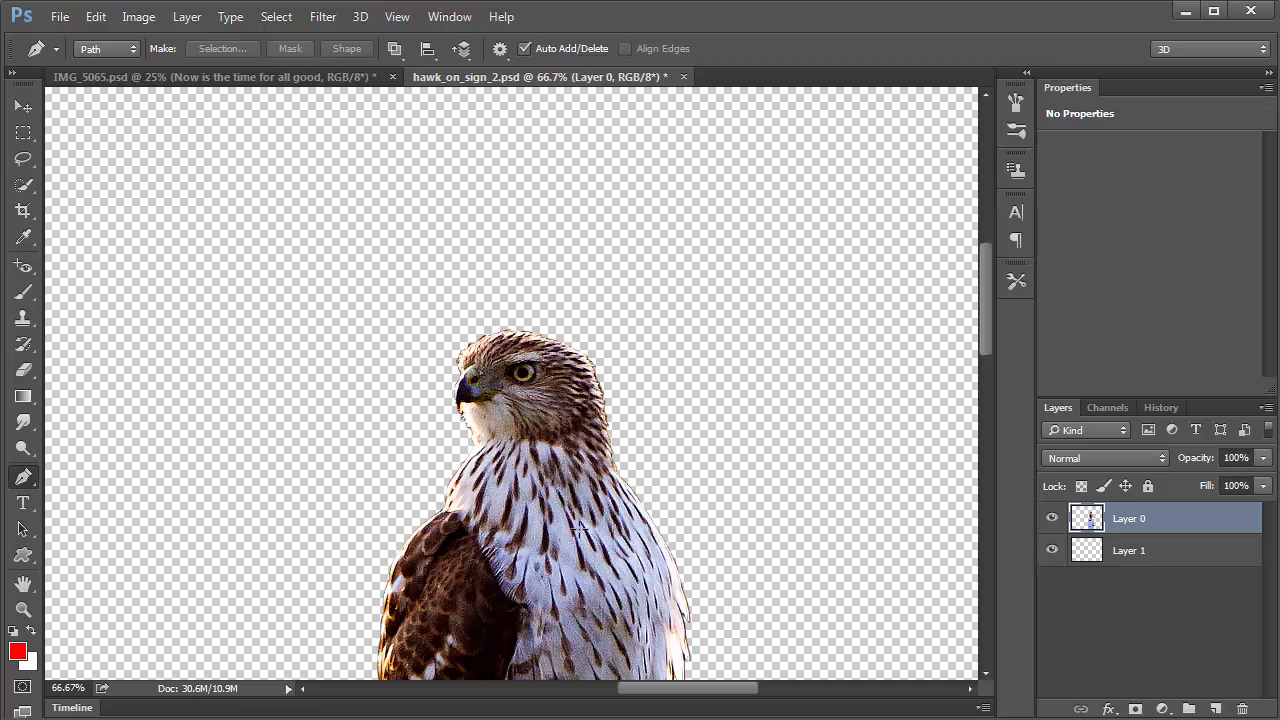
{"action": "left_click_drag", "start_coordinate": [550, 469], "coordinate": [558, 255]}
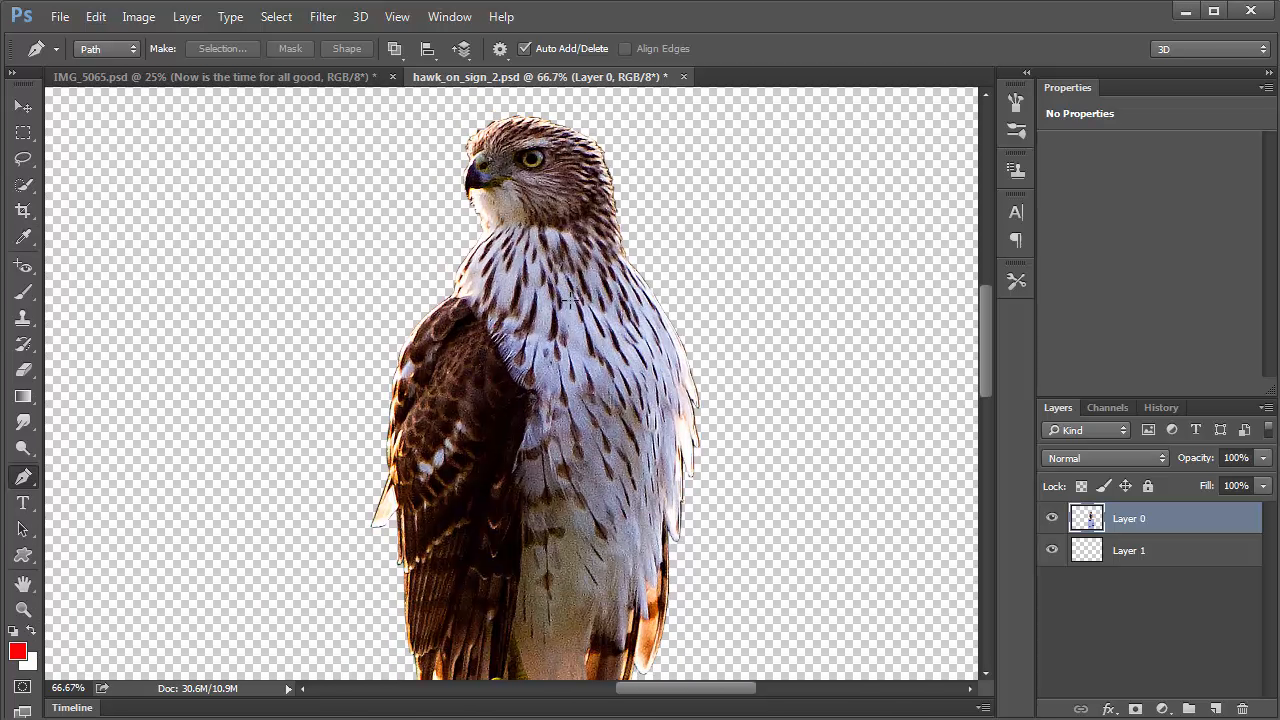
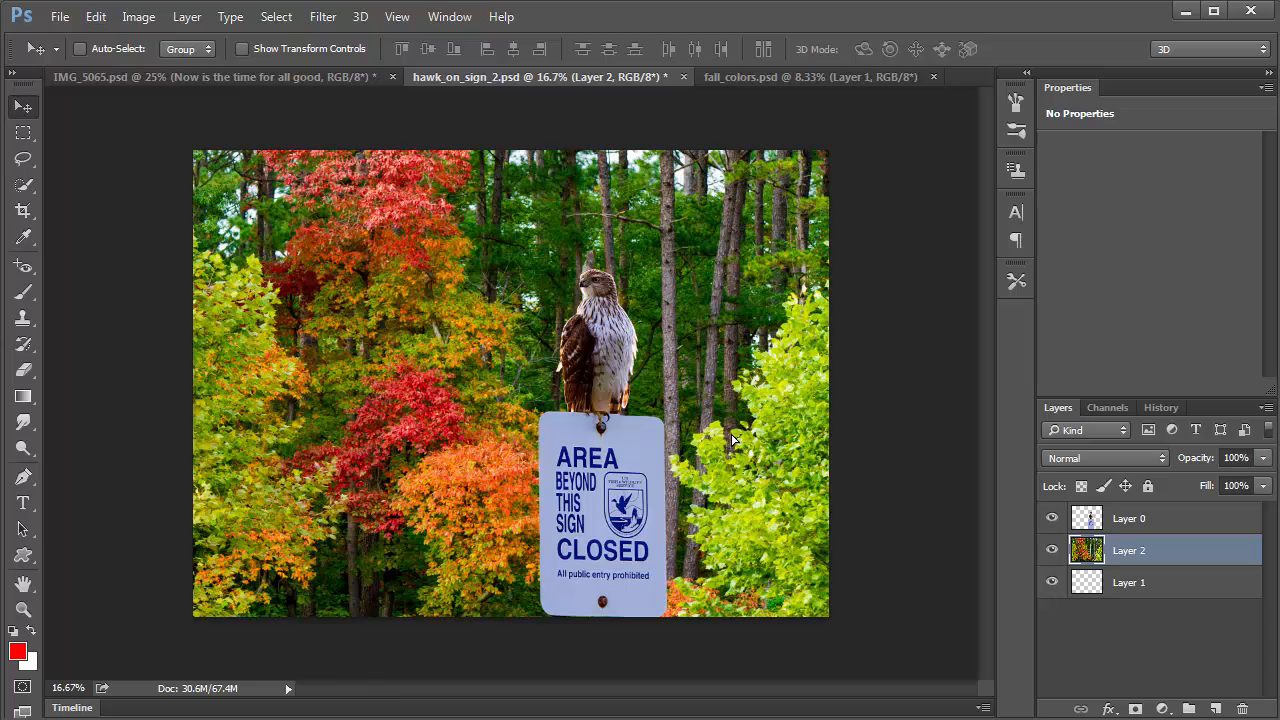
Step: Reposition the fall foliage layer behind the hawk and sign
{"action": "left_click_drag", "start_coordinate": [731, 440], "coordinate": [775, 508]}
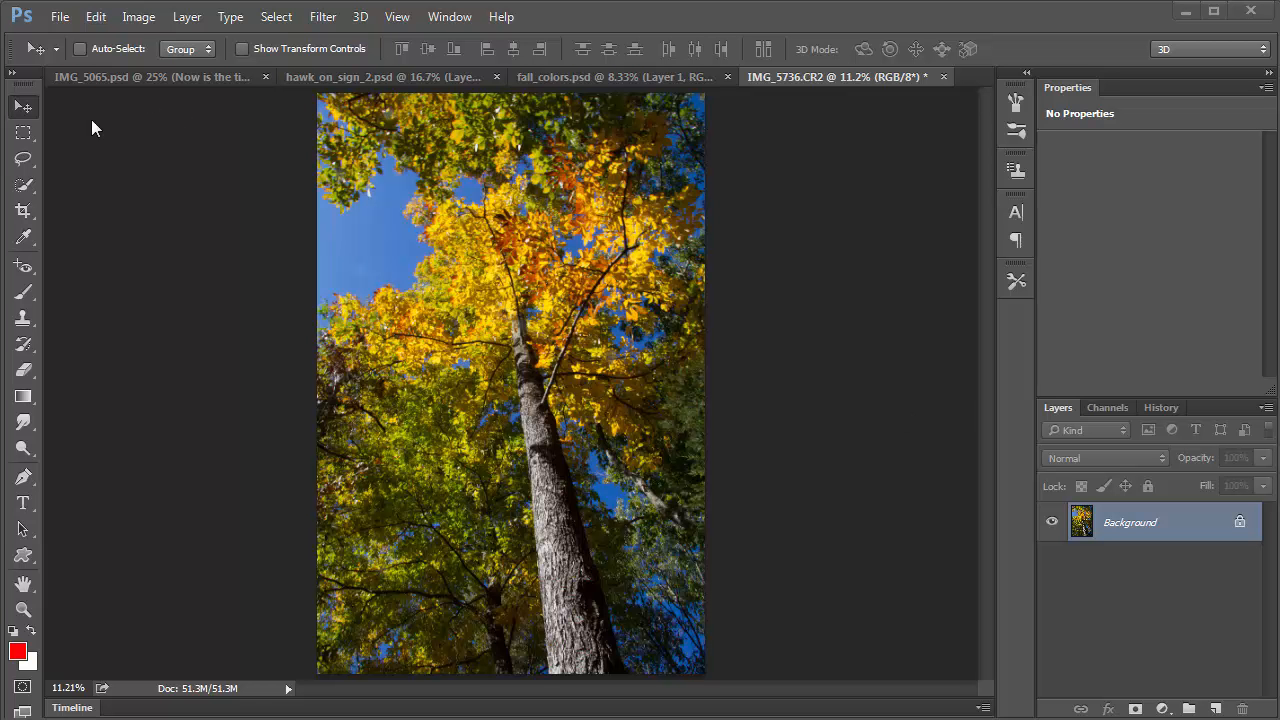
Step: Set the Type tool's text color to black and draw a paragraph text box covering nearly the whole tree photo
{"action": "left_click", "coordinate": [22, 505]}
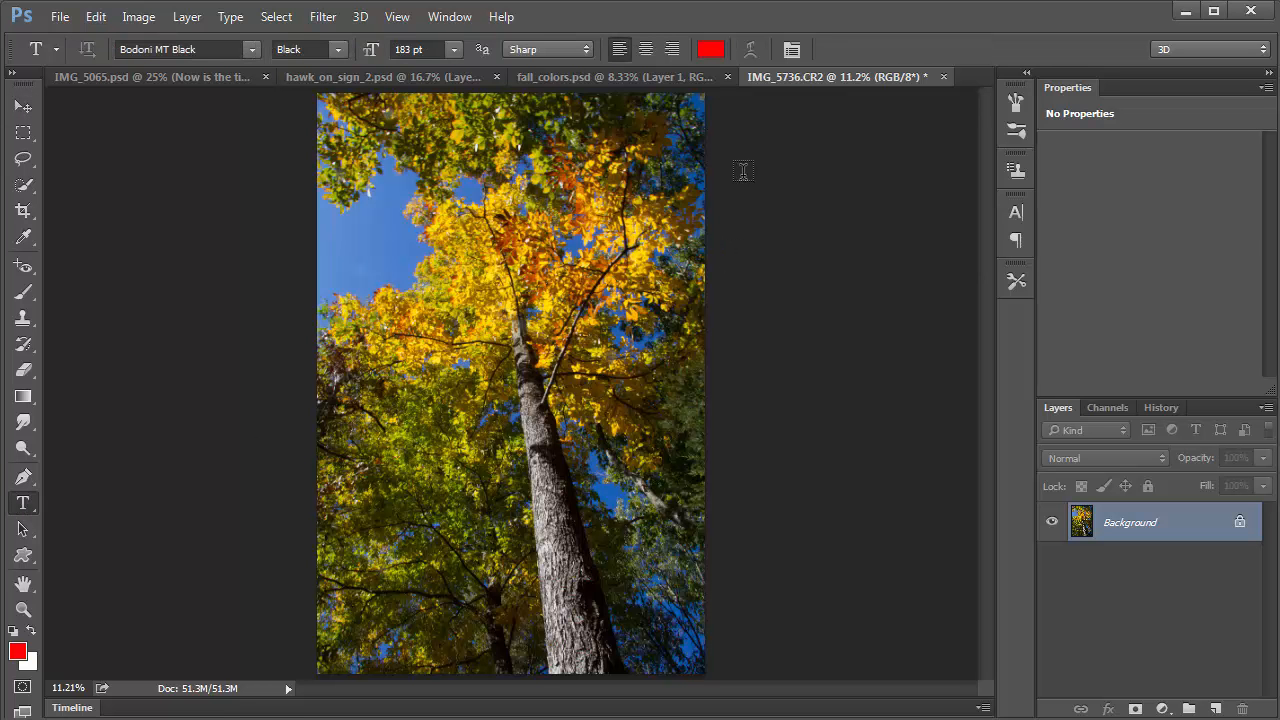
{"action": "left_click", "coordinate": [716, 51]}
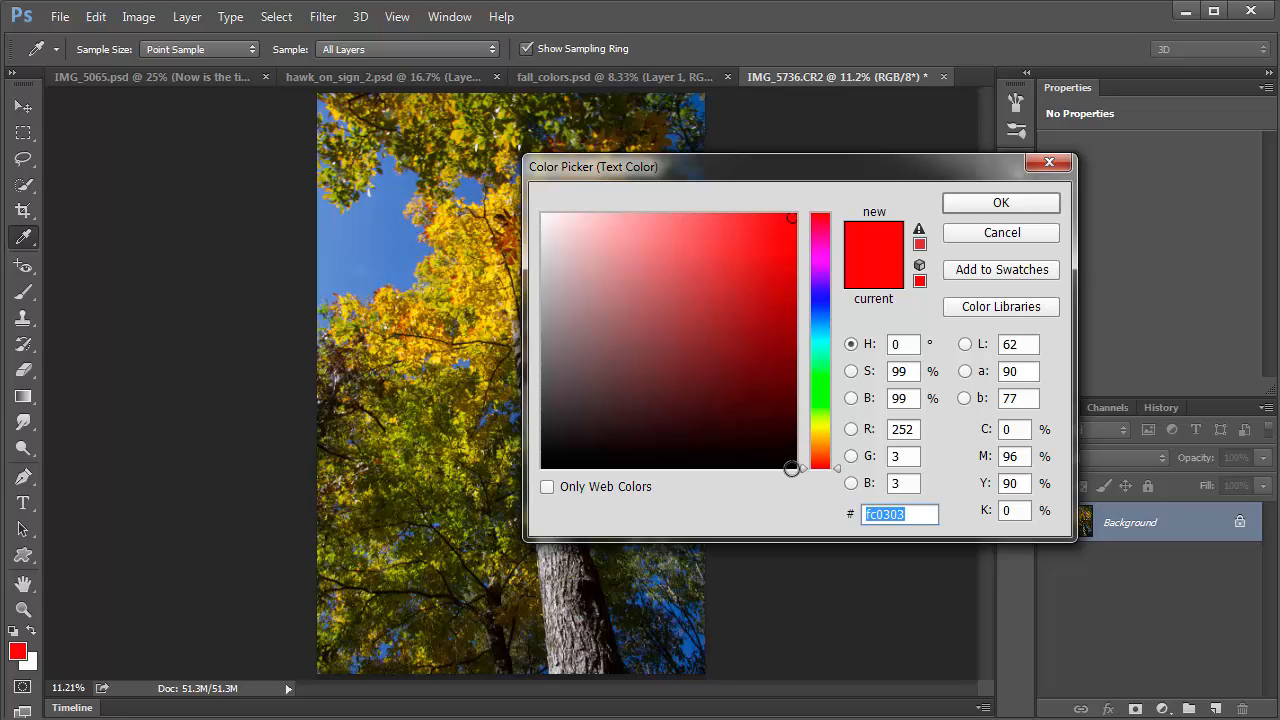
{"action": "left_click", "coordinate": [796, 467]}
{"action": "left_click", "coordinate": [975, 206]}
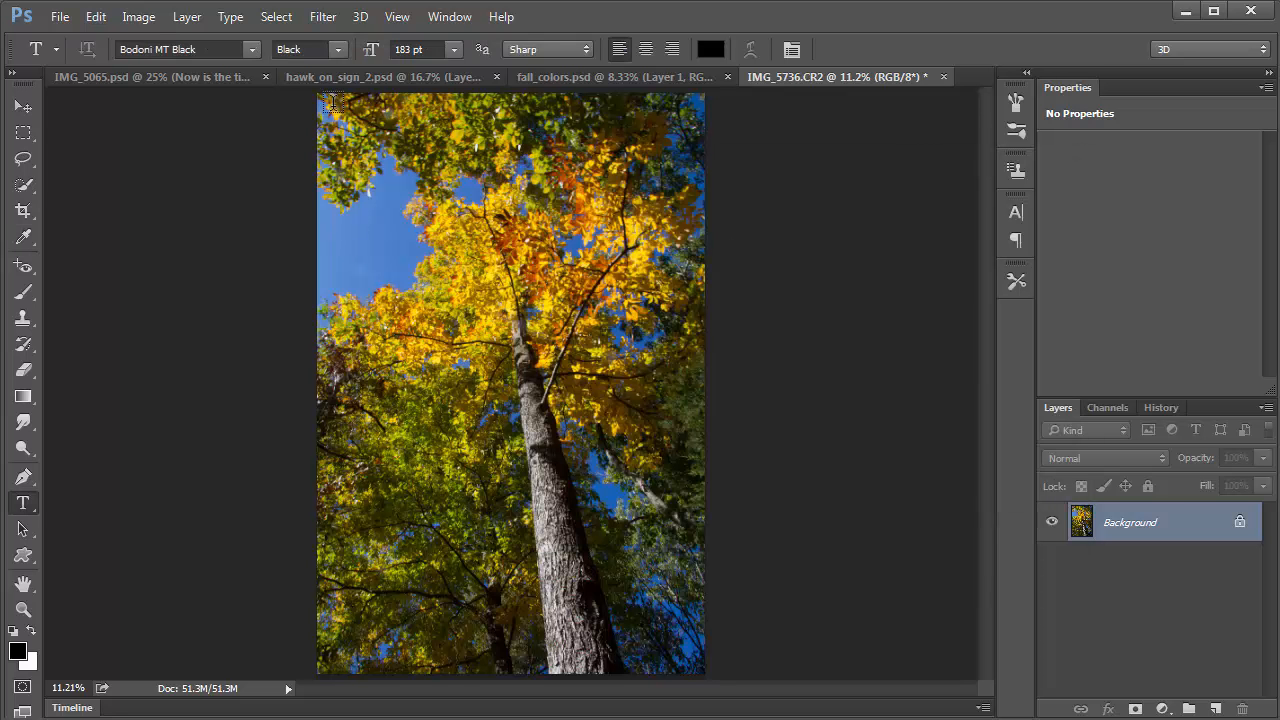
{"action": "left_click_drag", "start_coordinate": [328, 102], "coordinate": [692, 658]}
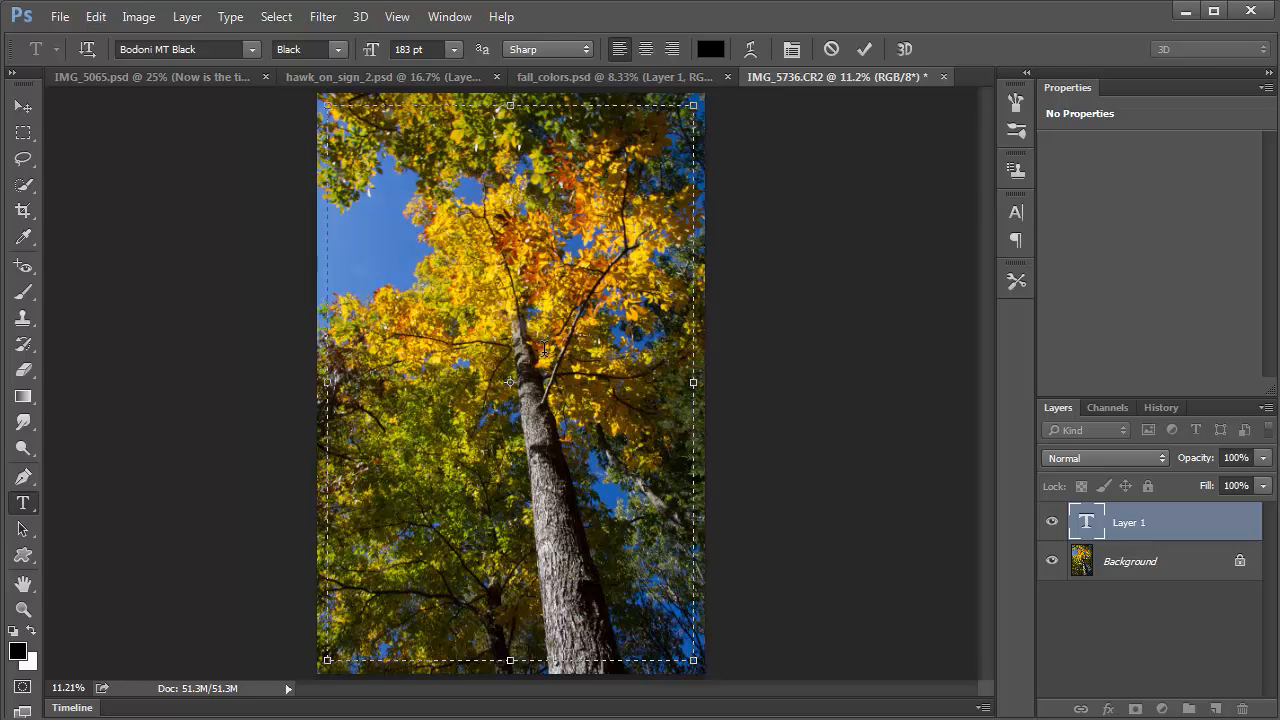
{"action": "left_click", "coordinate": [23, 106]}
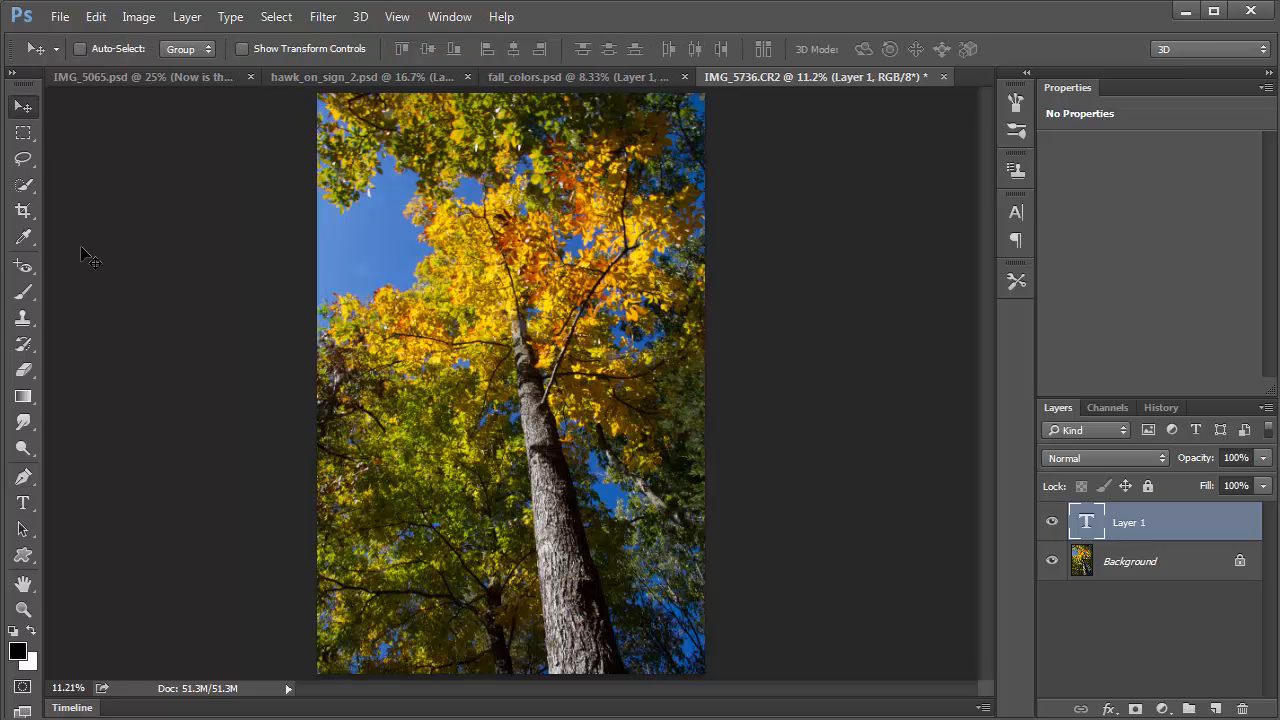
Step: Add the single-line point text "Now is the time" across the upper part of the tree photo
{"action": "left_click", "coordinate": [23, 504]}
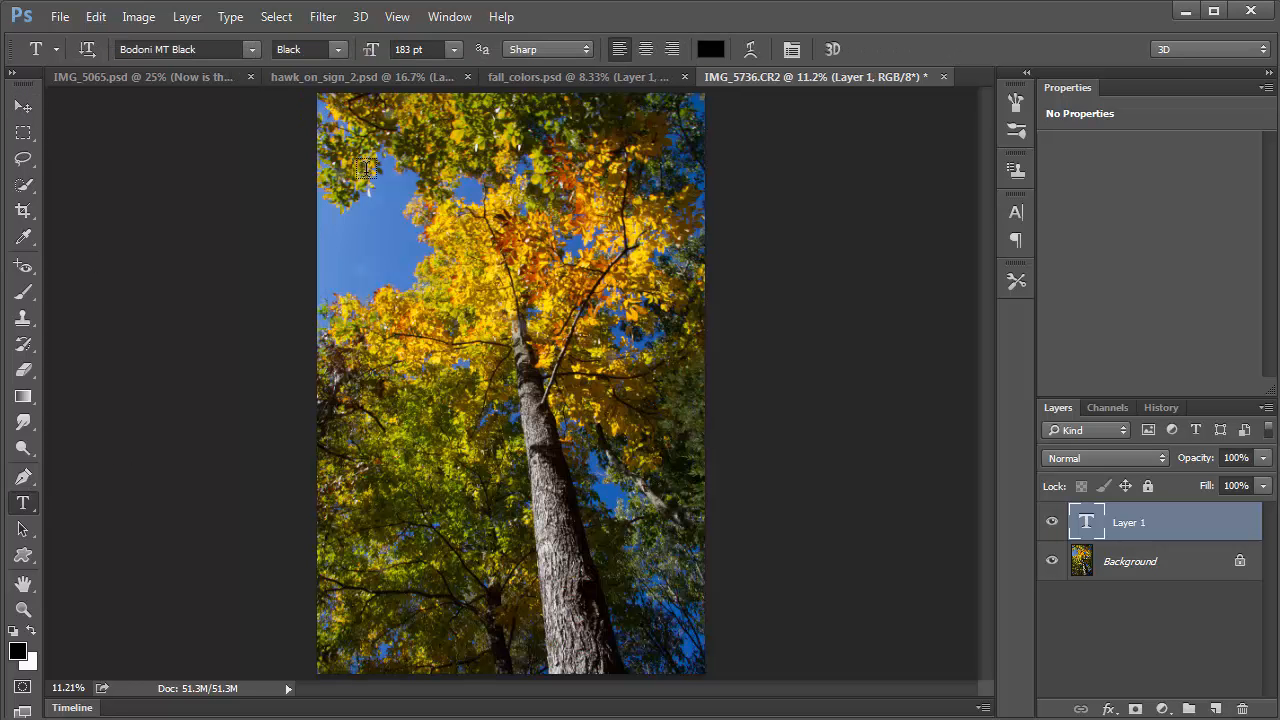
{"action": "left_click", "coordinate": [502, 206]}
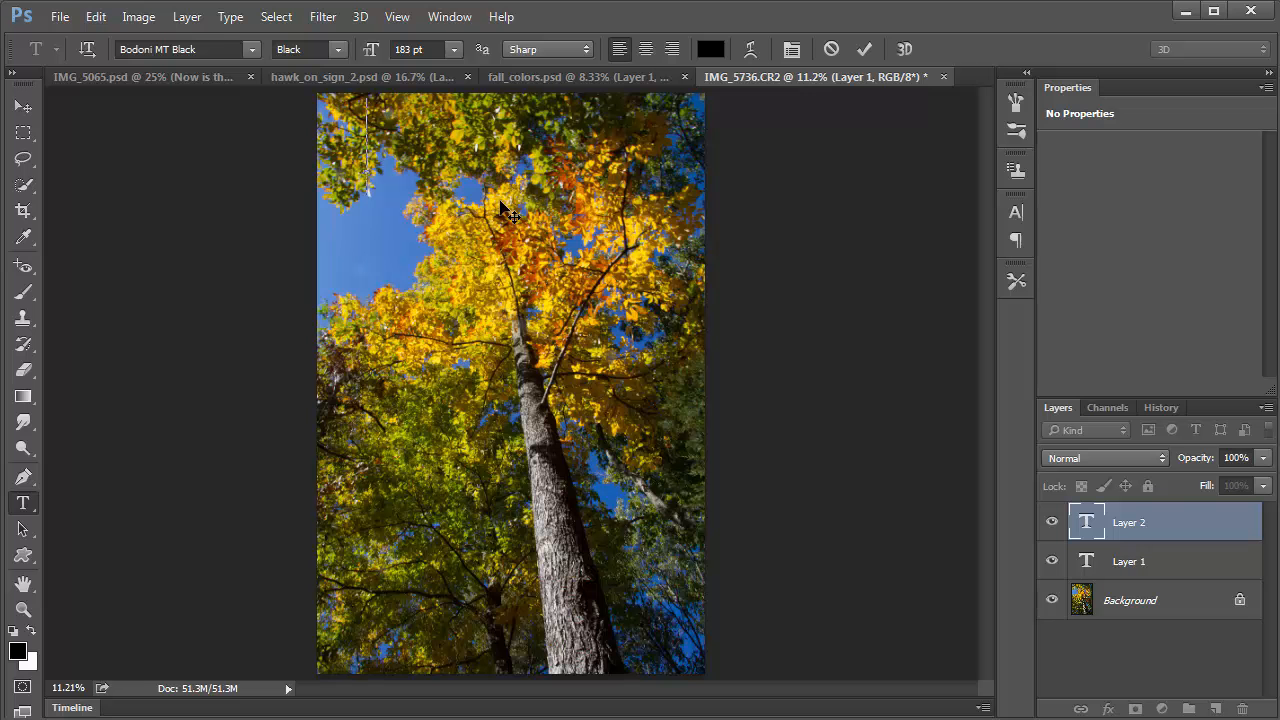
{"action": "type", "text": "Now  "}
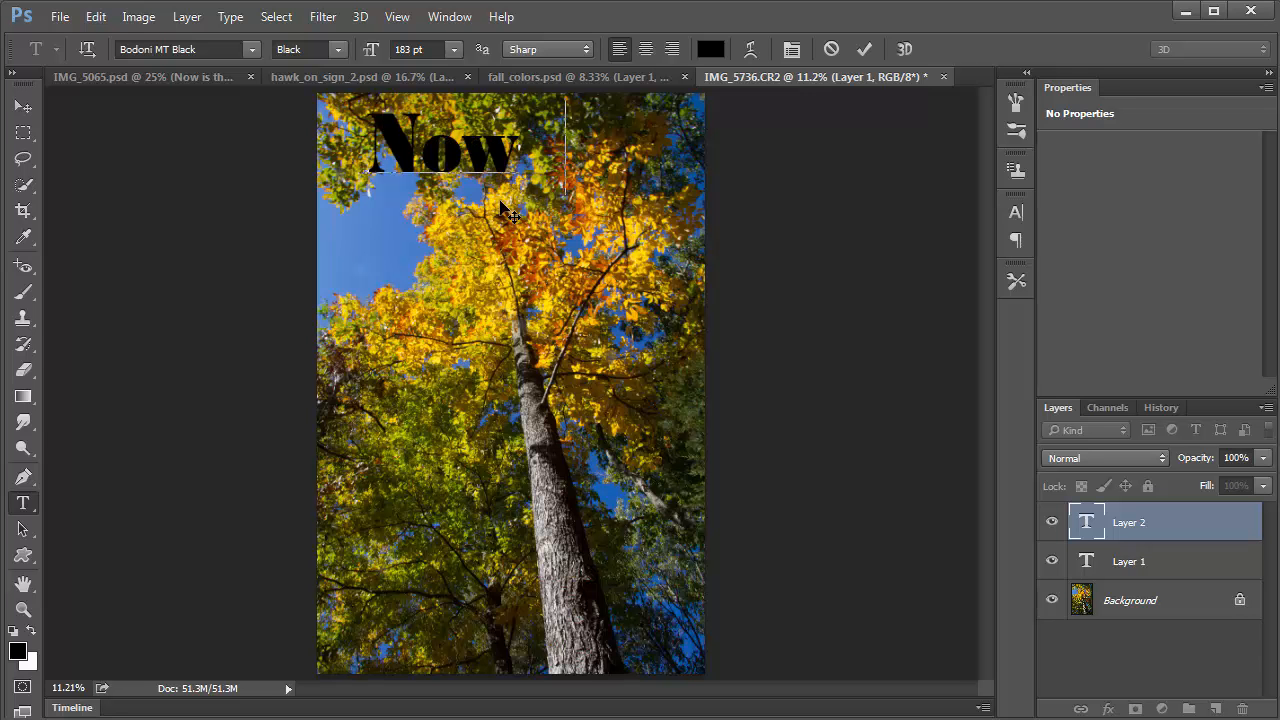
{"action": "type", "text": "is the t"}
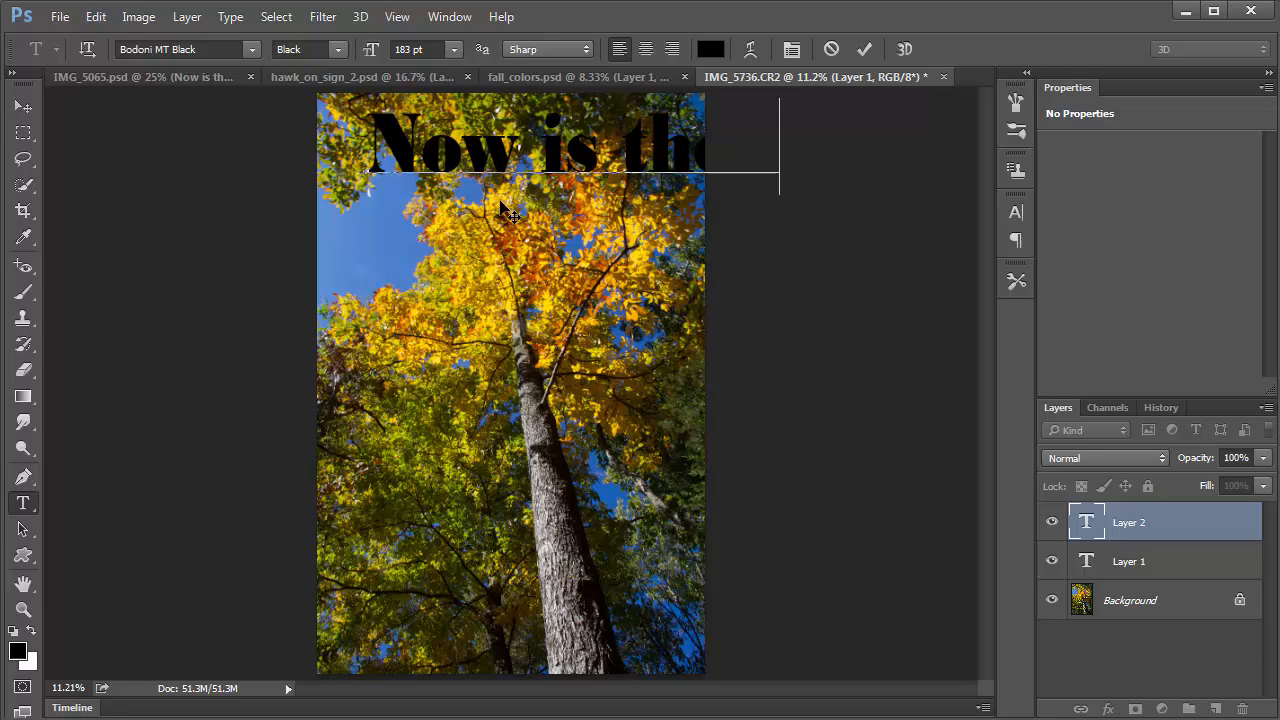
{"action": "type", "text": "ime"}
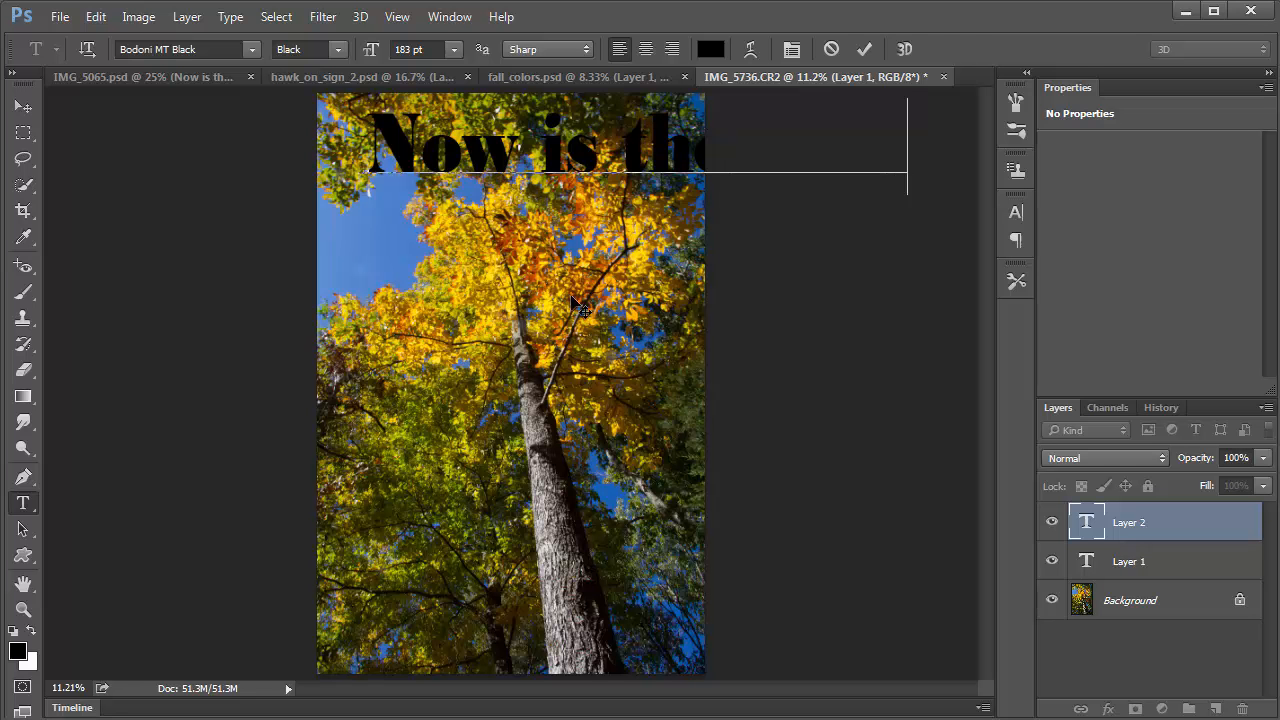
{"action": "left_click", "coordinate": [23, 106]}
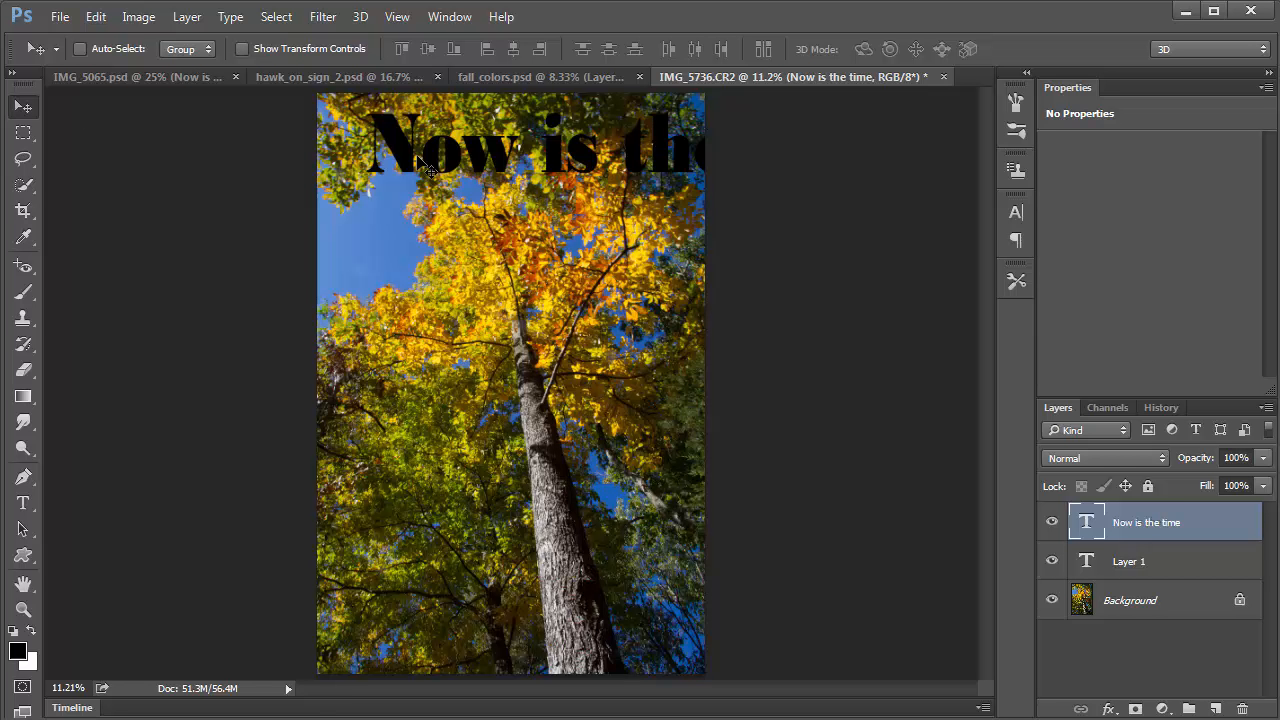
Step: Reopen the "Now is the time" text for editing from its layer and commit it
{"action": "double_click", "coordinate": [1086, 521]}
{"action": "left_click", "coordinate": [466, 148]}
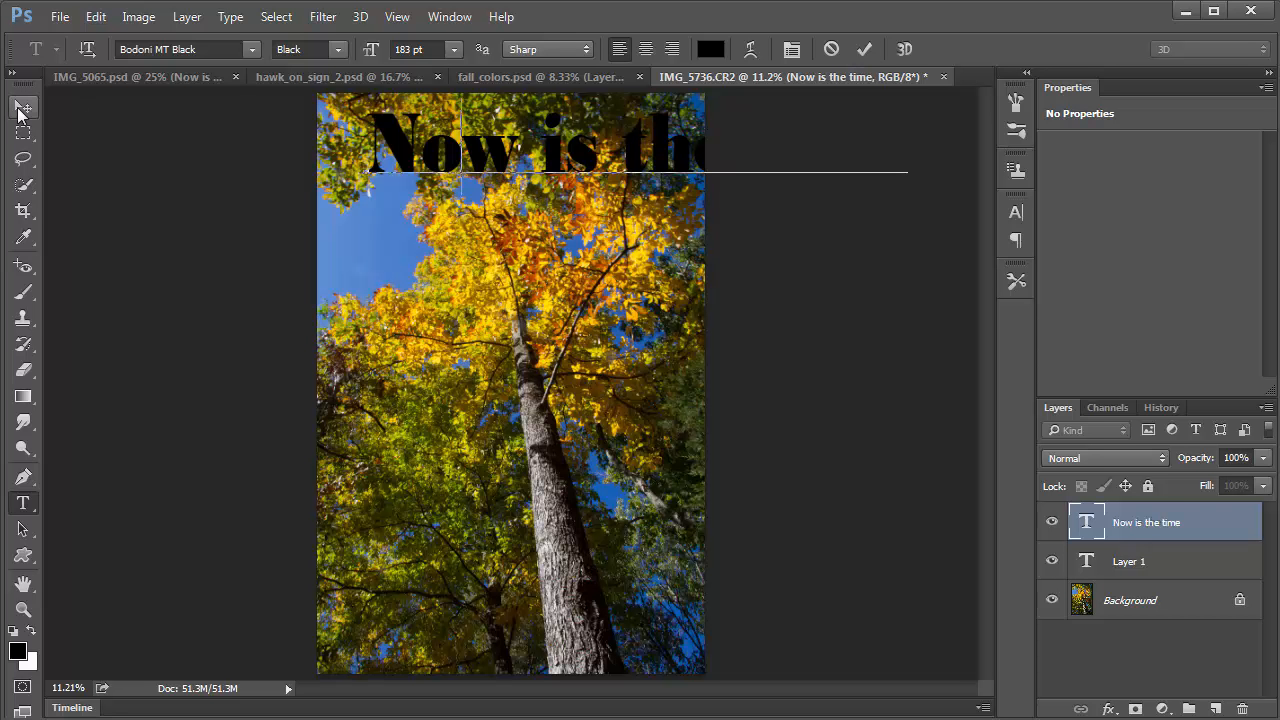
{"action": "left_click", "coordinate": [866, 49]}
{"action": "key", "text": "v"}
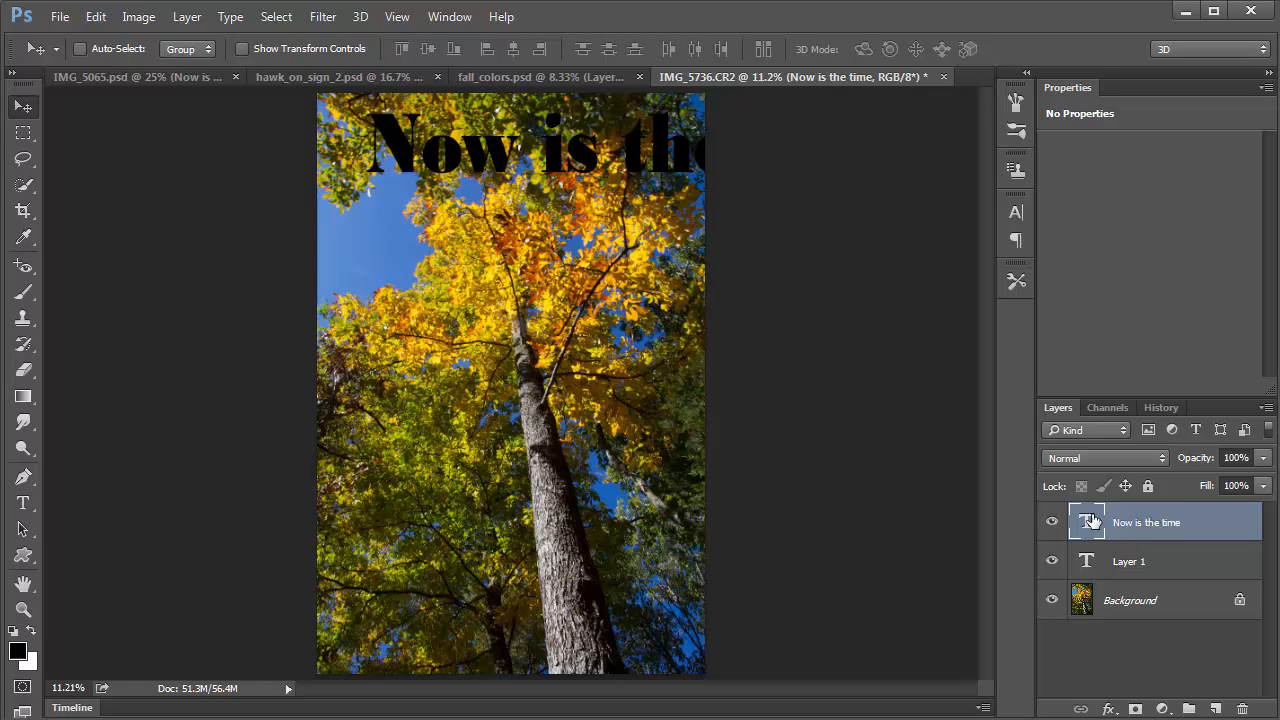
Step: Delete the "Now is the time" text layer and the empty text layer beneath it
{"action": "key", "text": "Delete"}
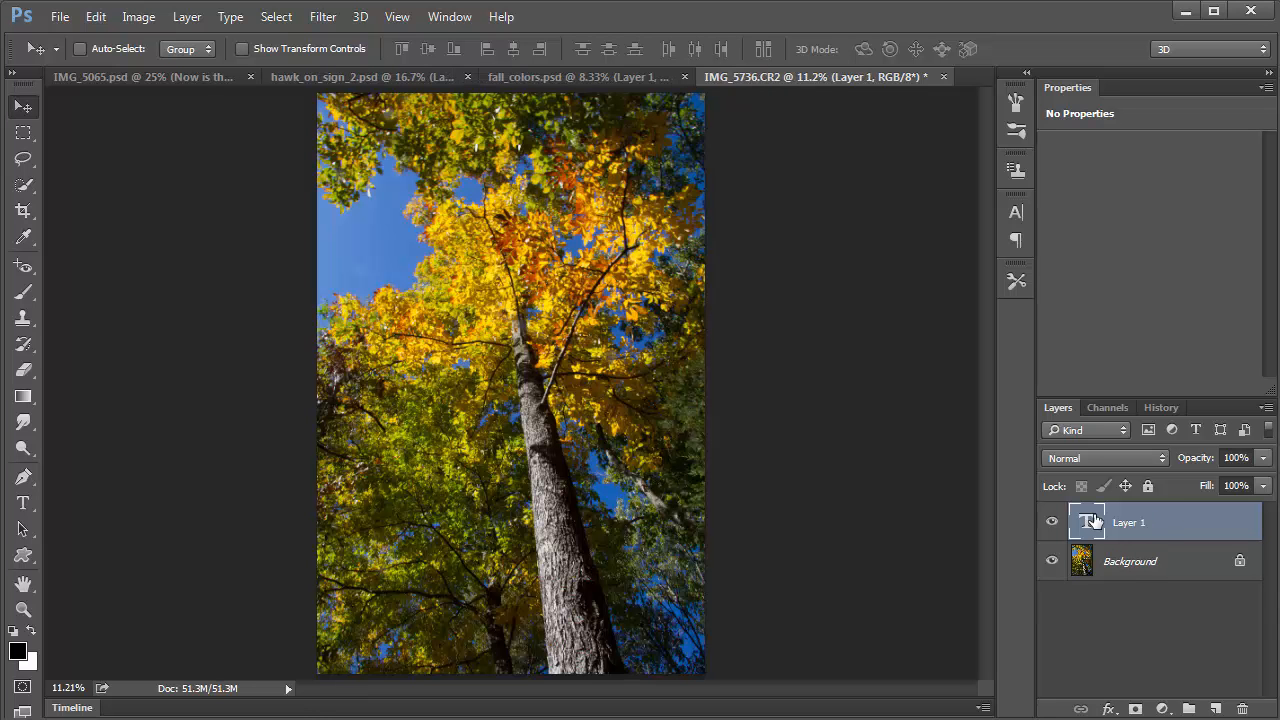
{"action": "key", "text": "ctrl+z"}
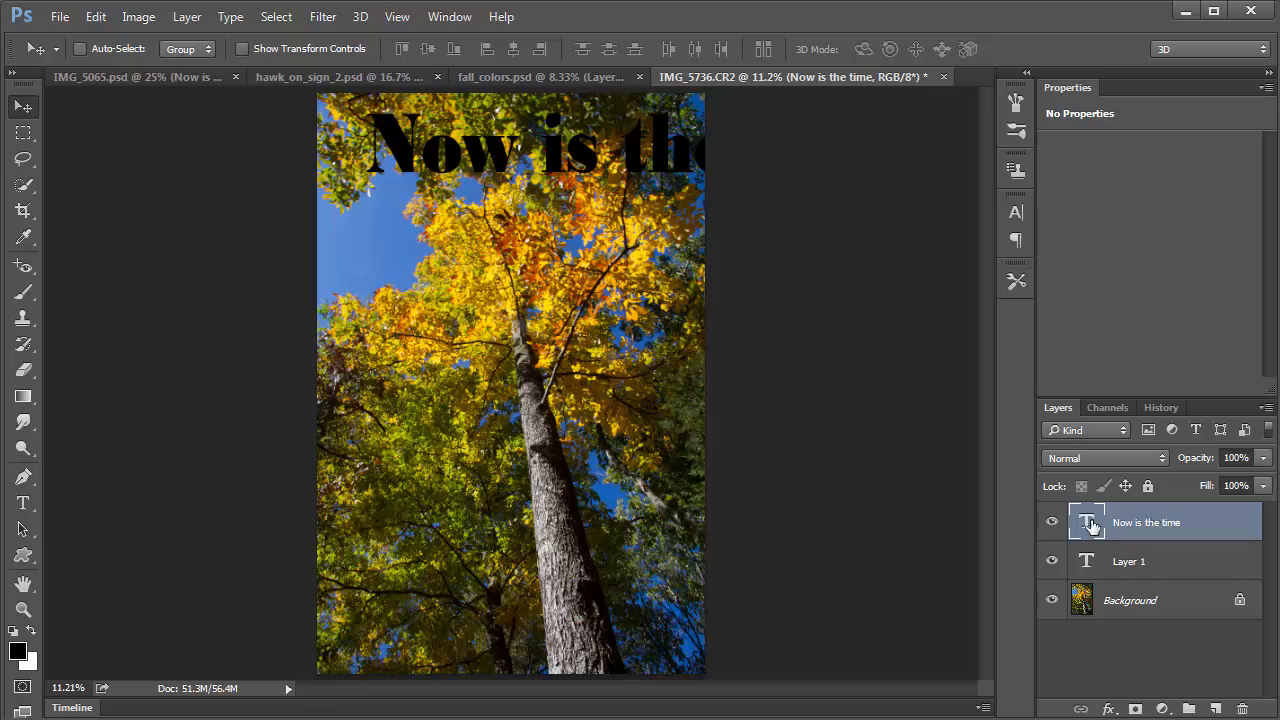
{"action": "left_click_drag", "start_coordinate": [1091, 525], "coordinate": [1242, 708]}
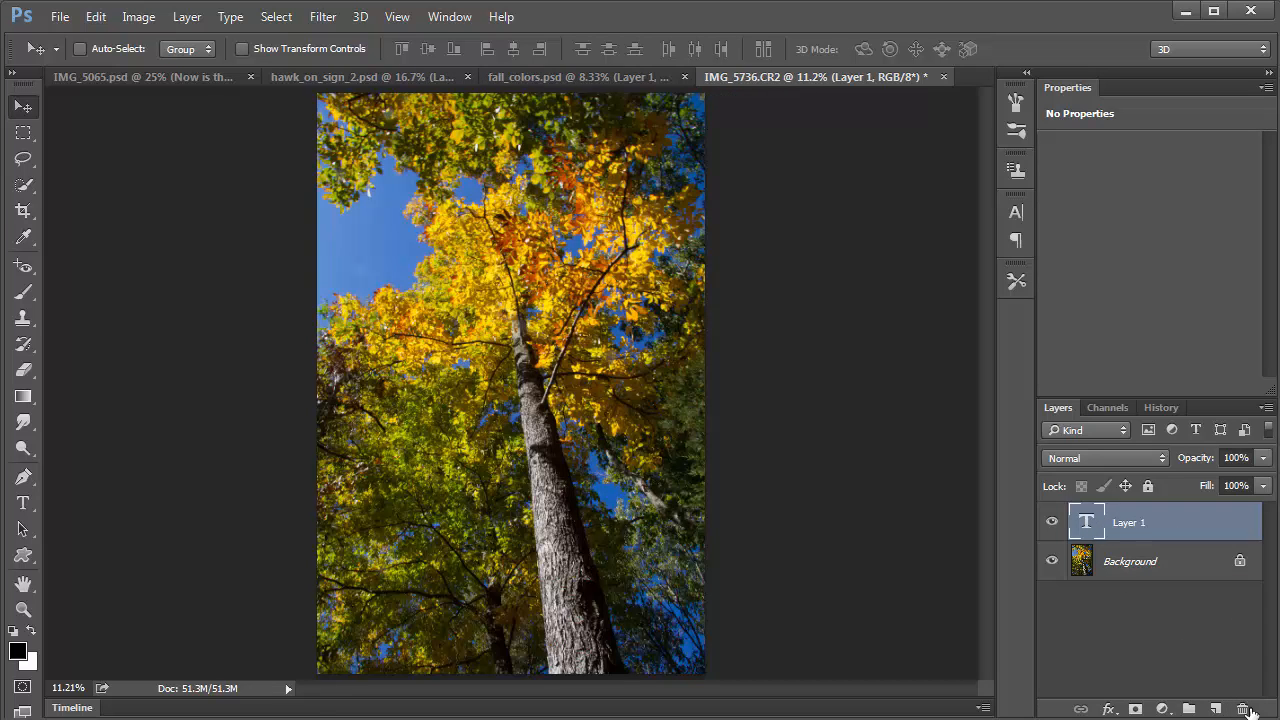
{"action": "key", "text": "Delete"}
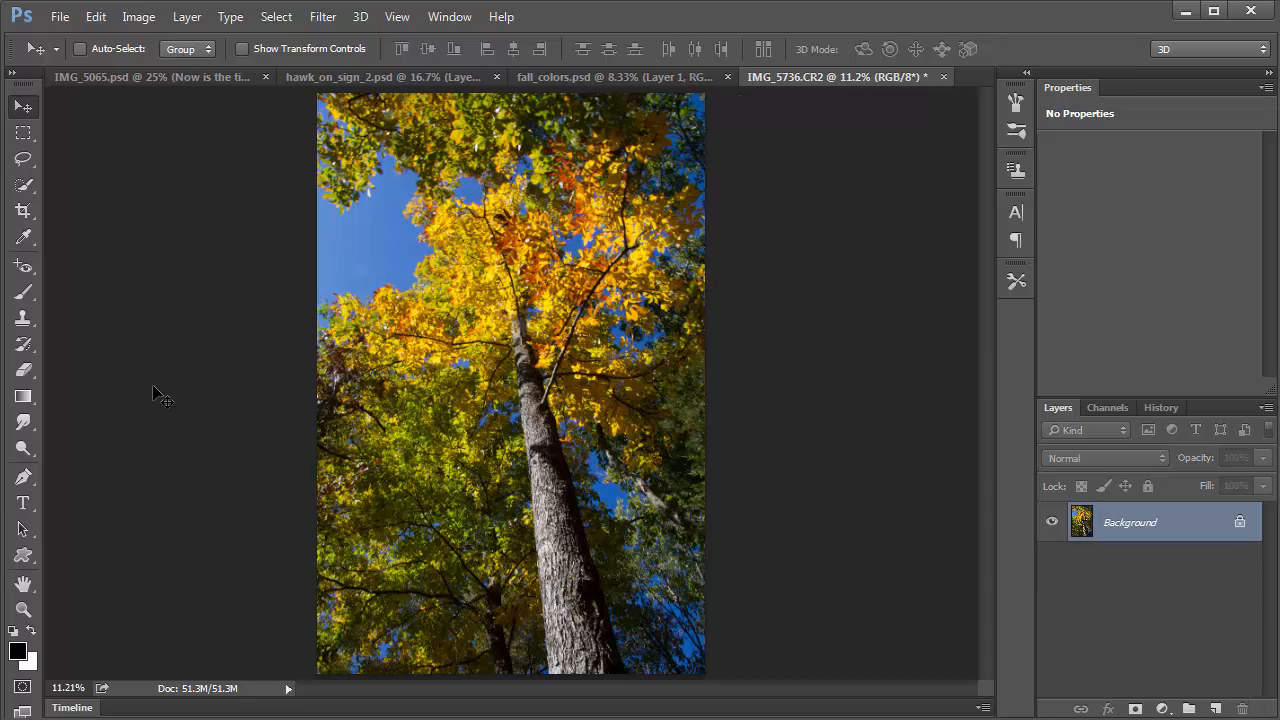
Step: Draw a new paragraph text box with the Type tool covering nearly the whole tree photo
{"action": "left_click", "coordinate": [25, 504]}
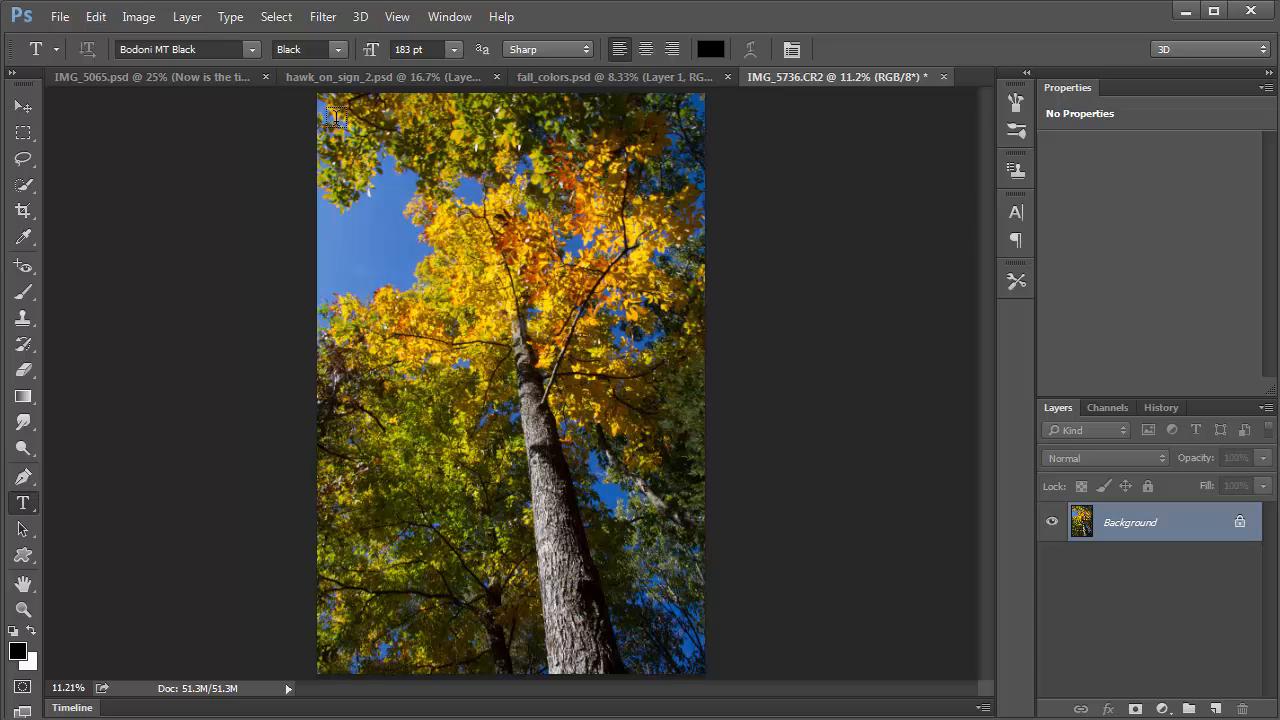
{"action": "left_click_drag", "start_coordinate": [330, 106], "coordinate": [691, 657]}
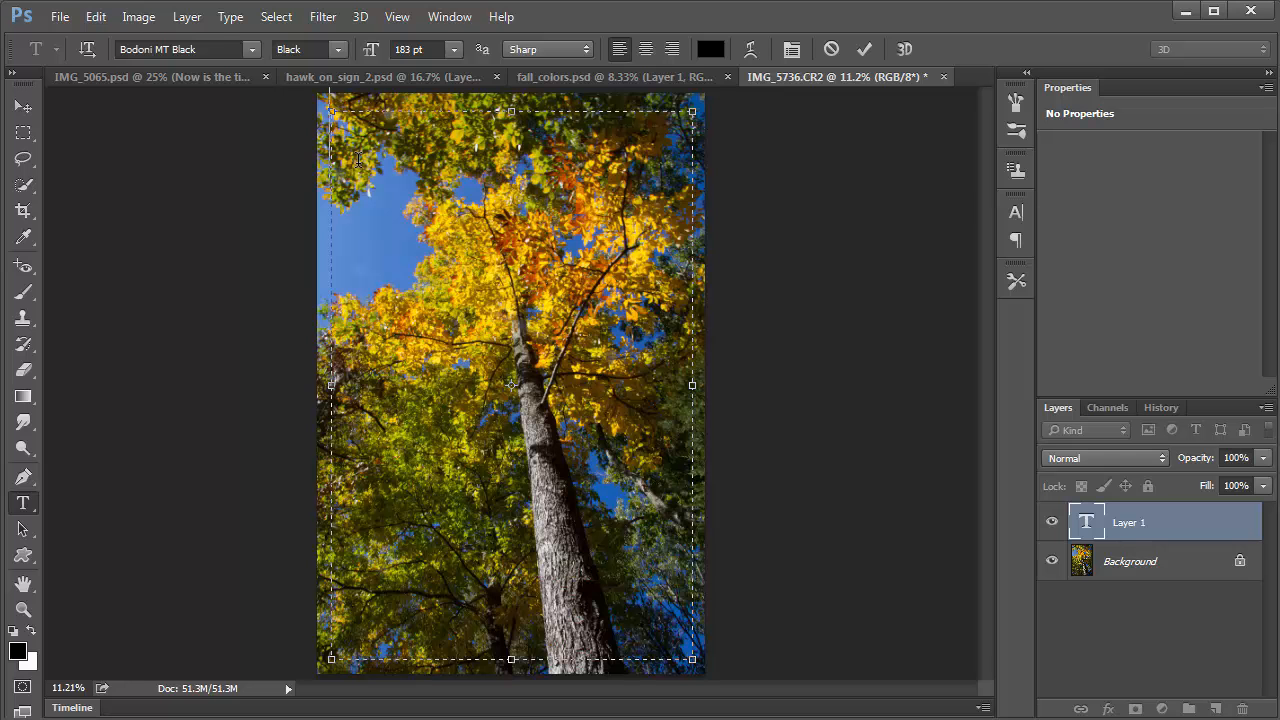
{"action": "left_click", "coordinate": [1091, 525]}
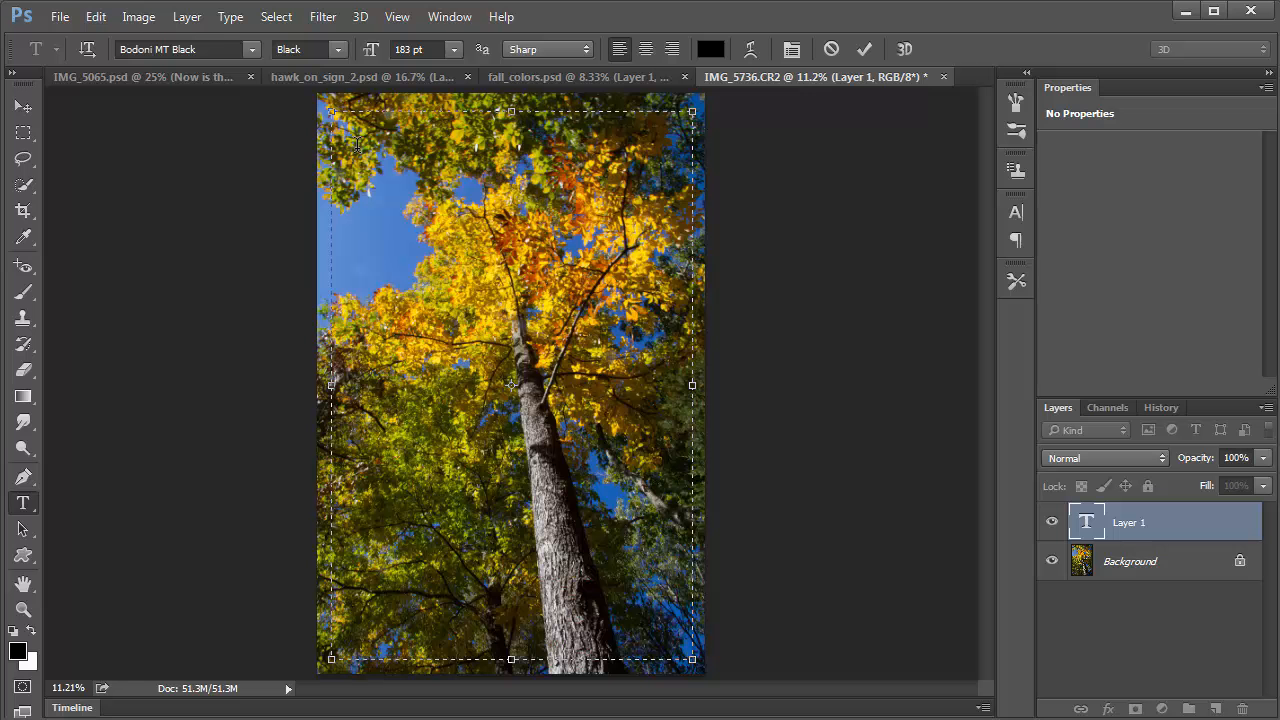
Step: Enter "Fall is a beautiful time of the year to see lots of color" in the paragraph text box
{"action": "type", "text": "Fall"}
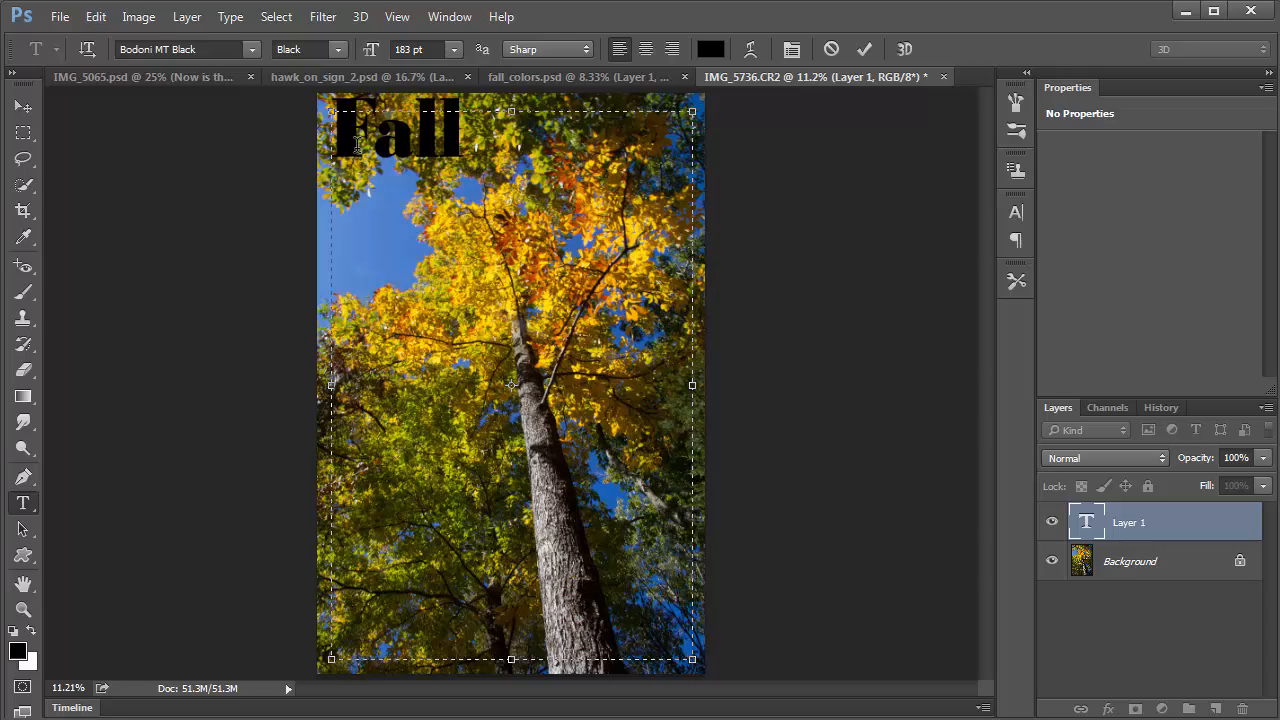
{"action": "type", "text": " is "}
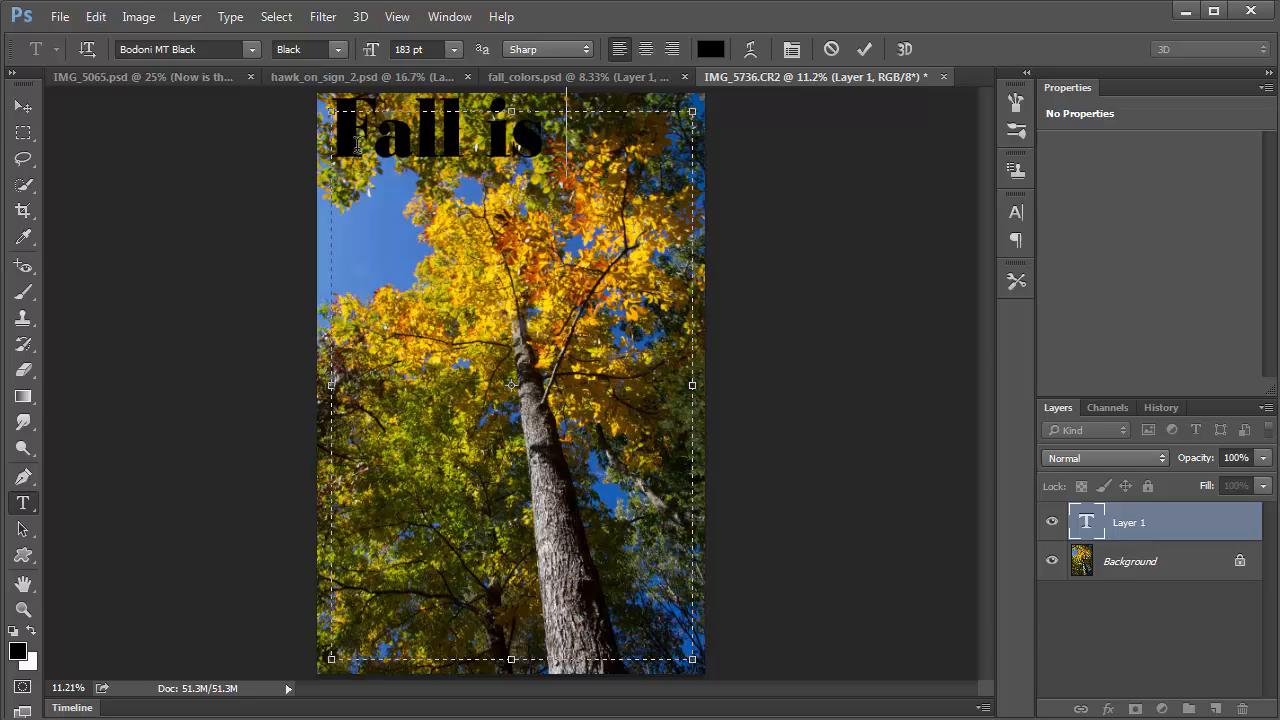
{"action": "type", "text": "a b"}
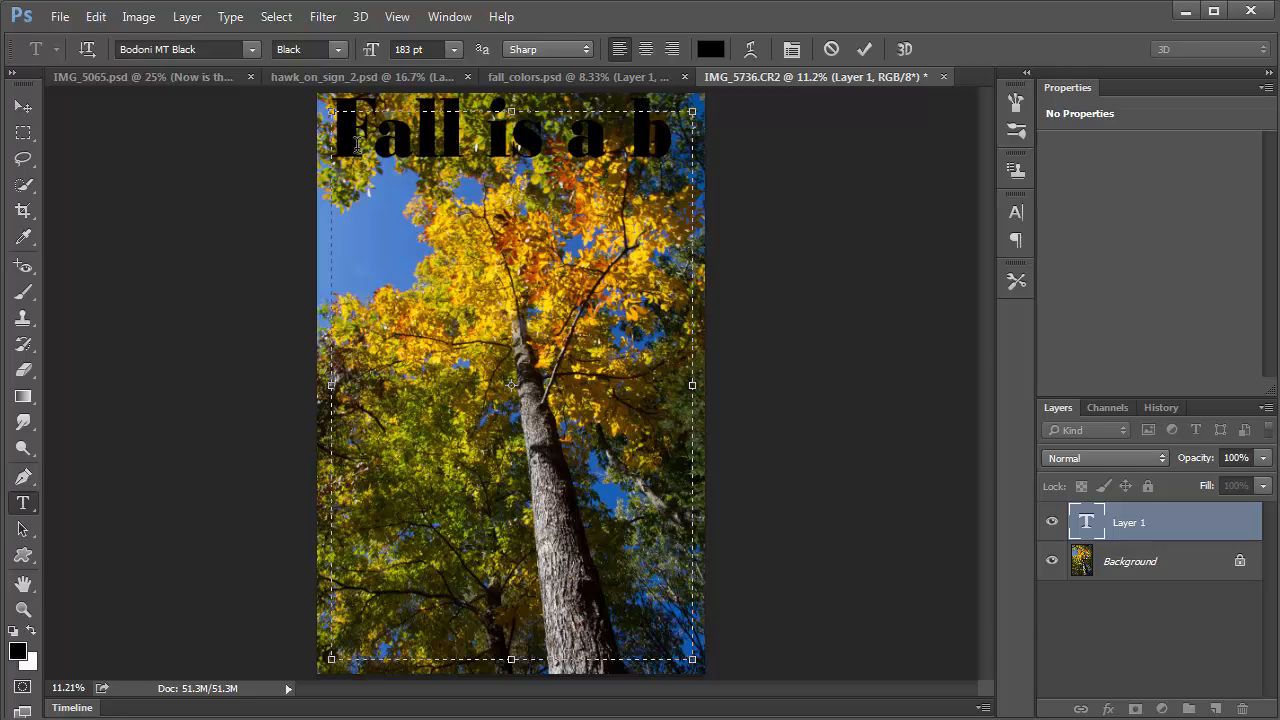
{"action": "type", "text": "eaut"}
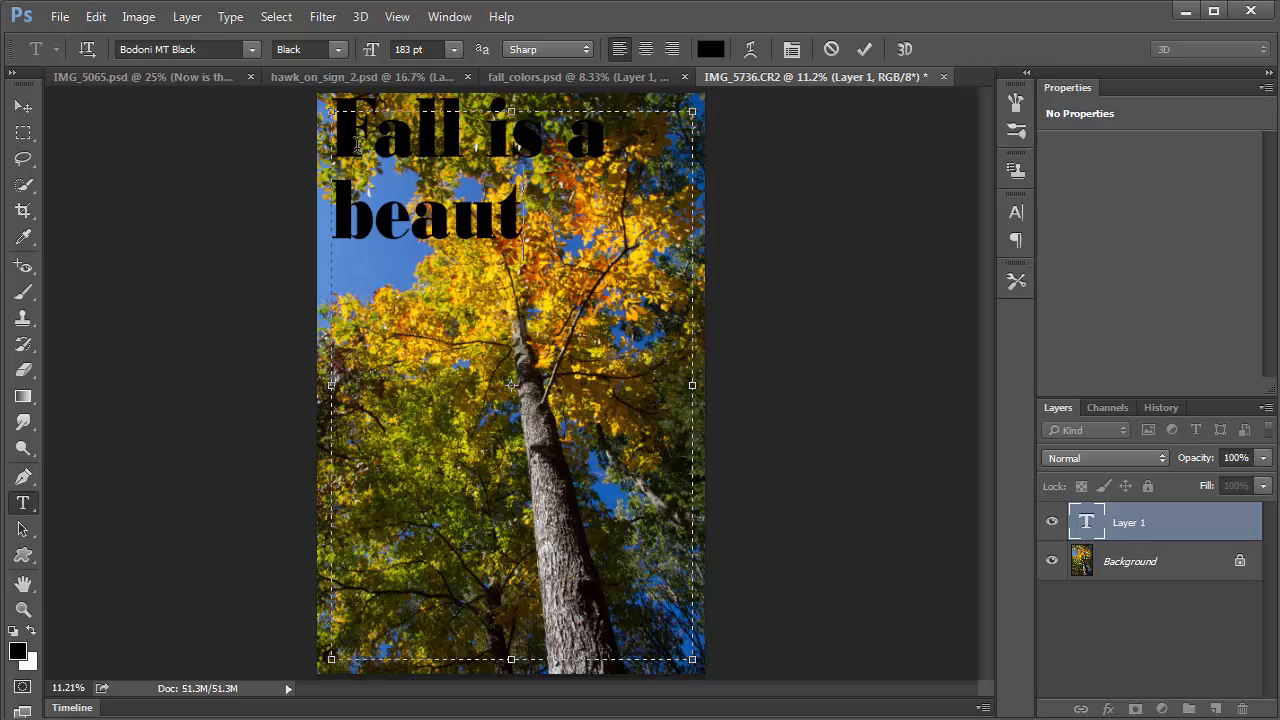
{"action": "type", "text": "iful"}
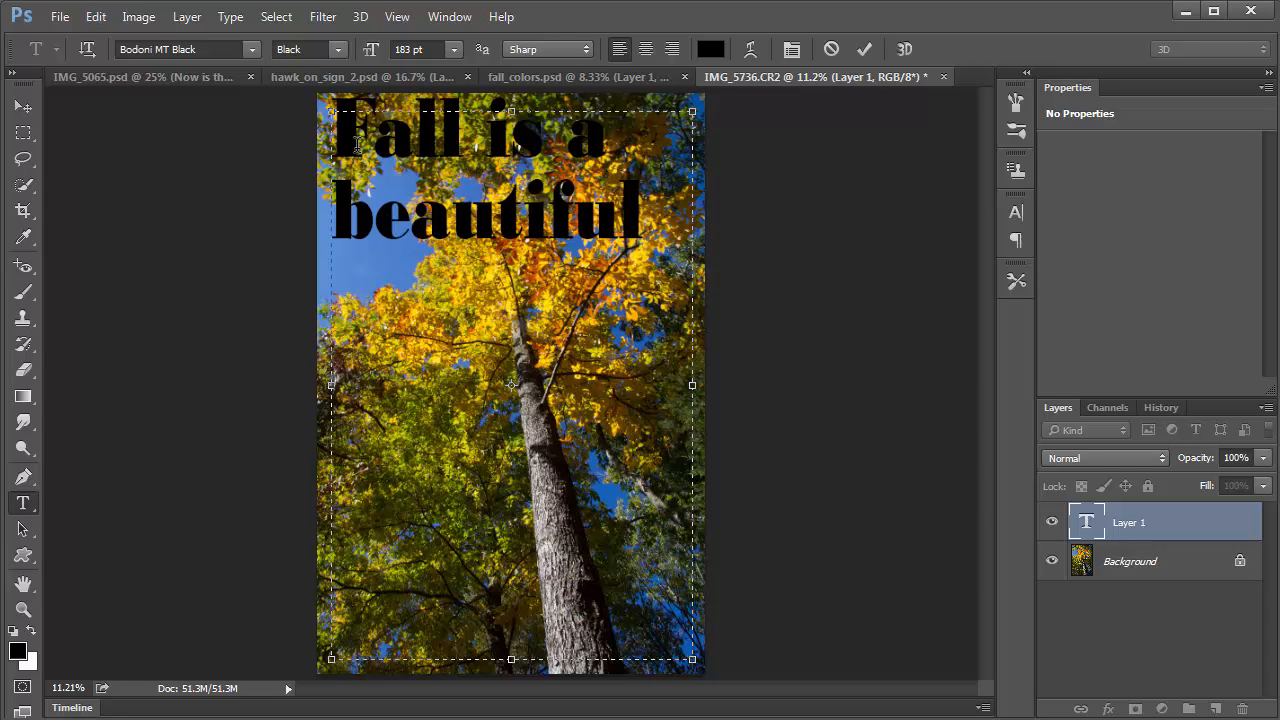
{"action": "type", "text": " time o"}
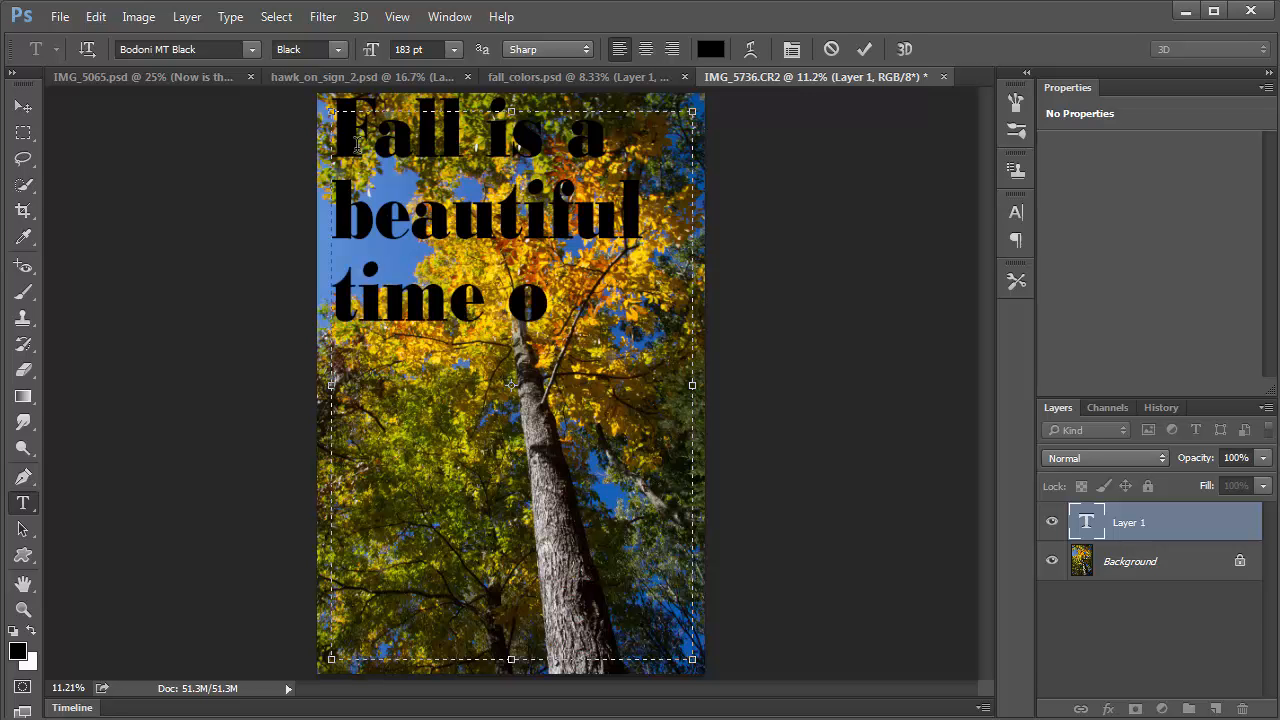
{"action": "type", "text": "f the year"}
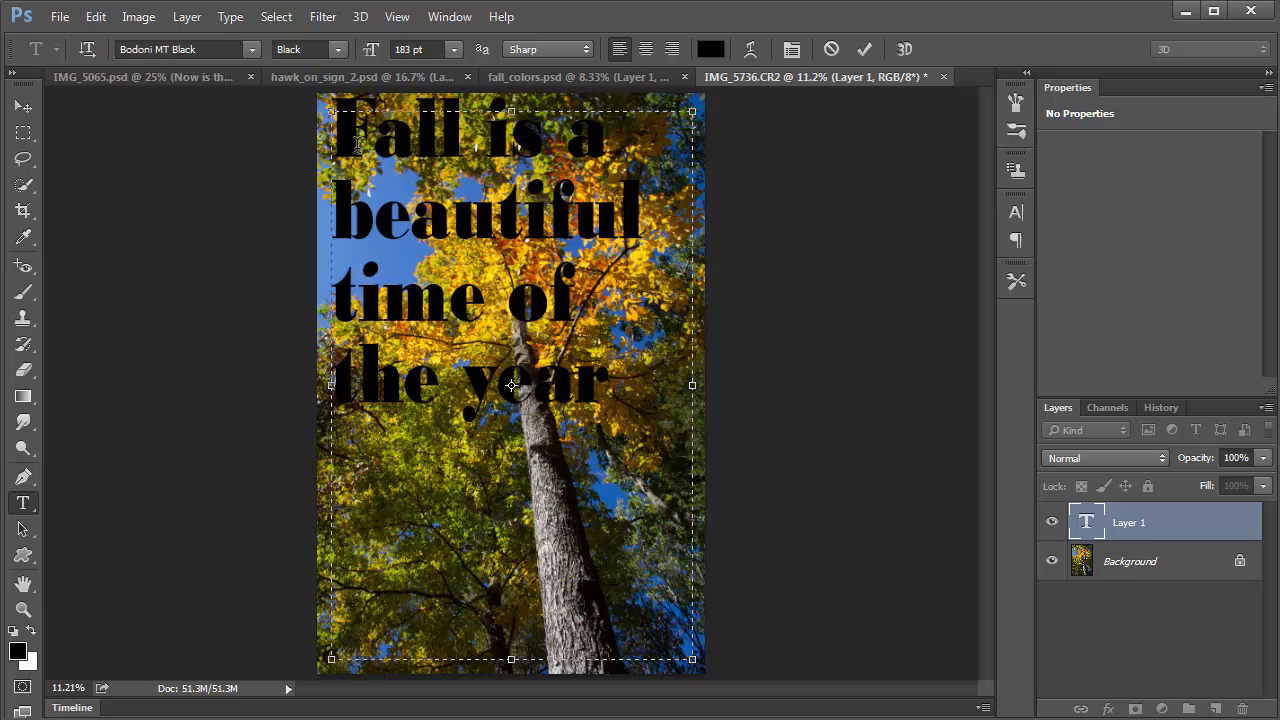
{"action": "type", "text": " to s"}
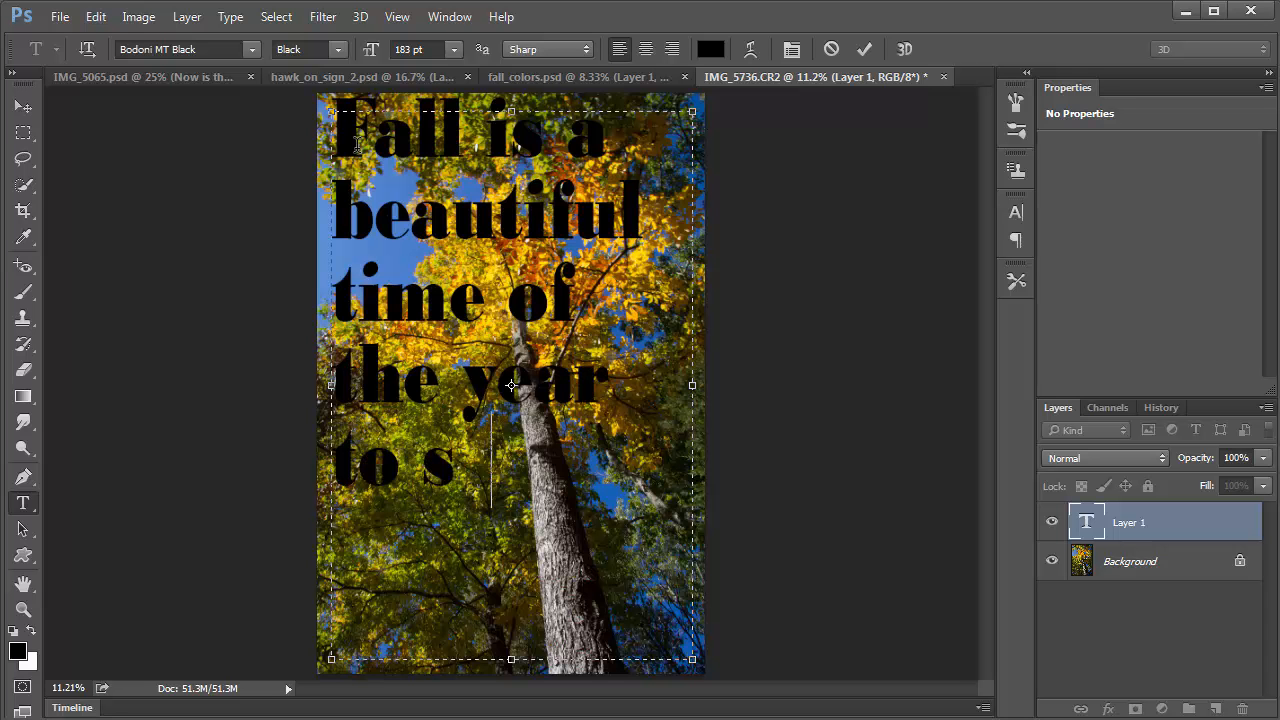
{"action": "type", "text": "ee lots of "}
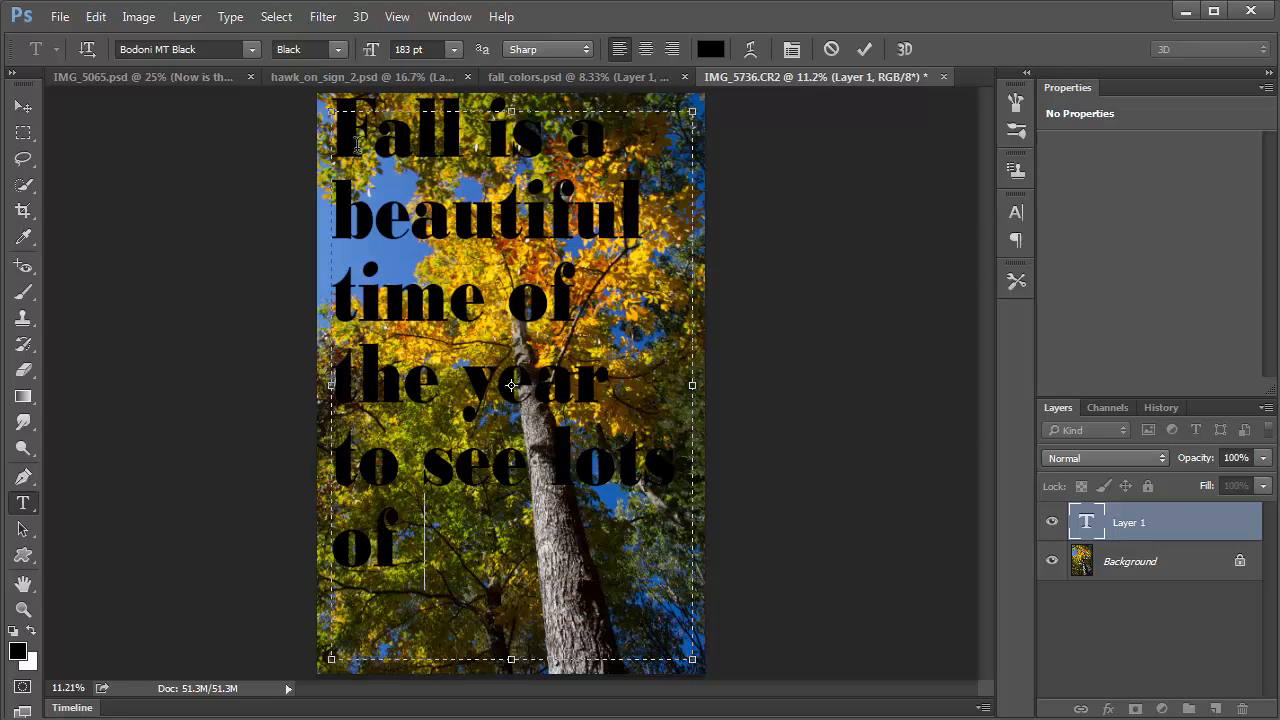
{"action": "type", "text": "color"}
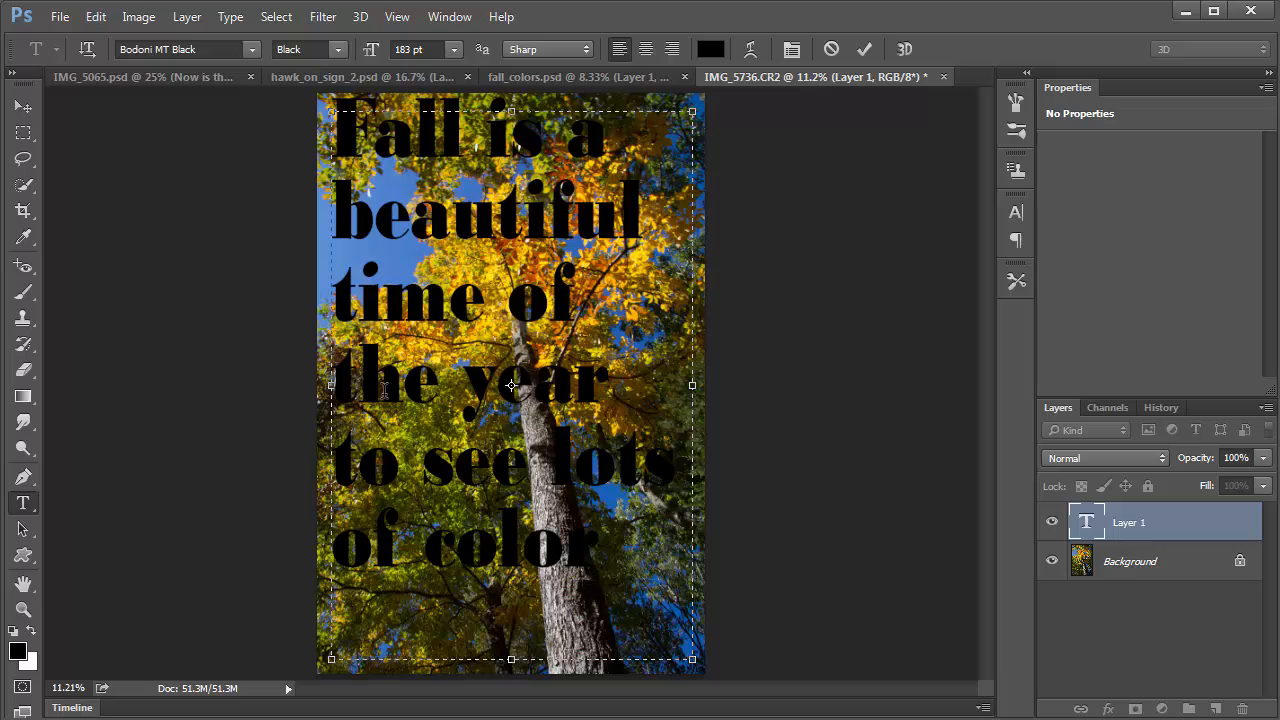
Step: Insert the word "satuarated" before "color" in the paragraph text
{"action": "left_click", "coordinate": [427, 548]}
{"action": "type", "text": "satura"}
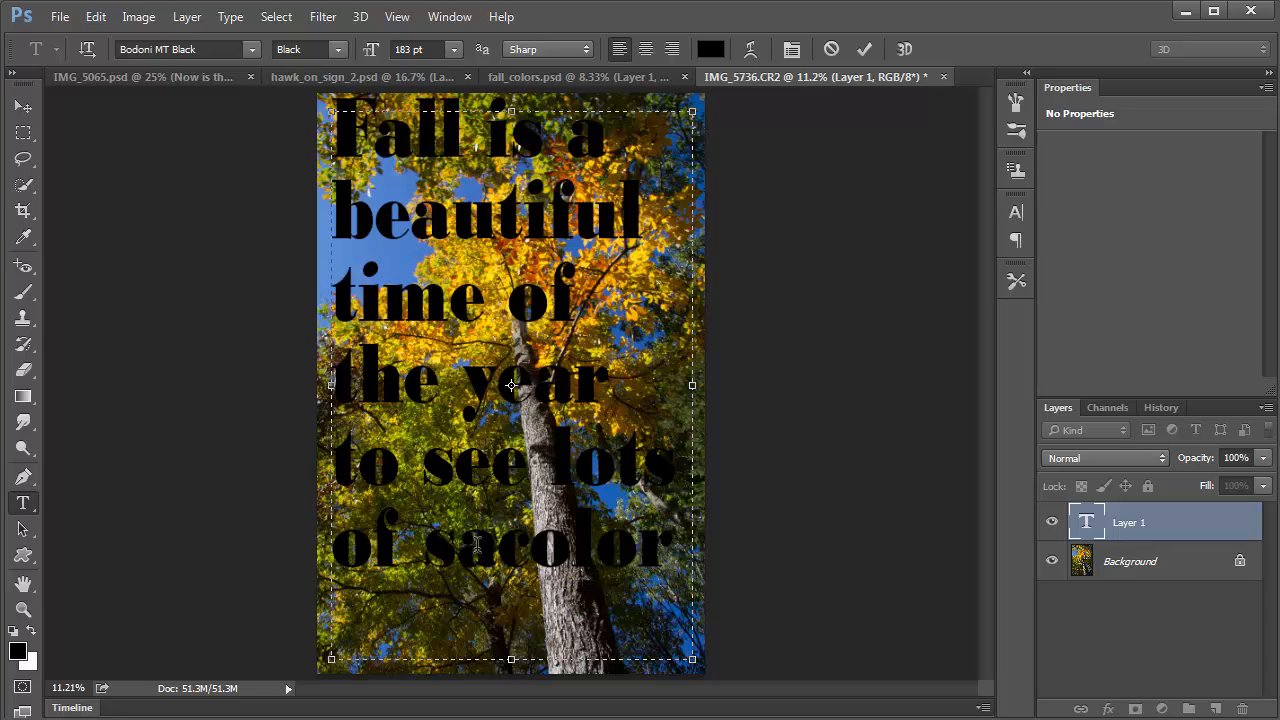
{"action": "type", "text": "ted"}
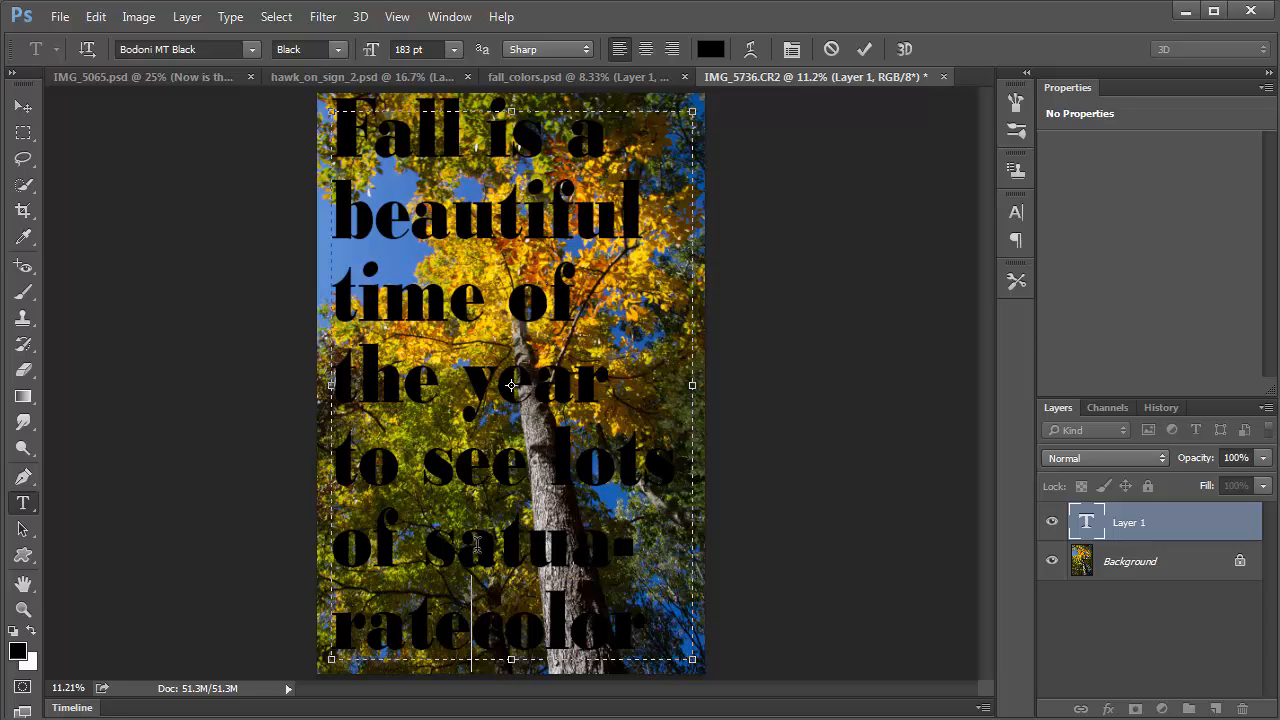
{"action": "key", "text": "Delete"}
{"action": "key", "text": "Delete"}
{"action": "key", "text": "Delete"}
{"action": "key", "text": "Delete"}
{"action": "key", "text": "Delete"}
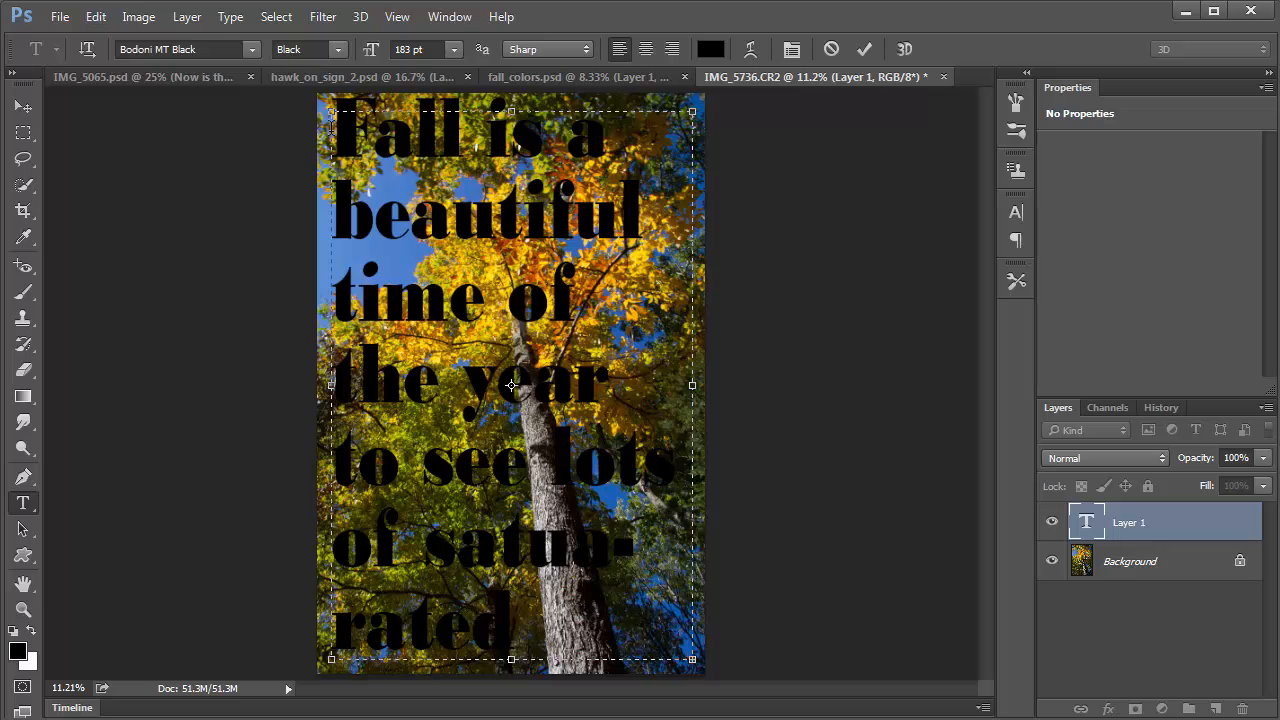
Step: Try a font size of 165 pt on the entire paragraph, settle on 175 pt, and commit the text
{"action": "left_click_drag", "start_coordinate": [379, 165], "coordinate": [734, 662]}
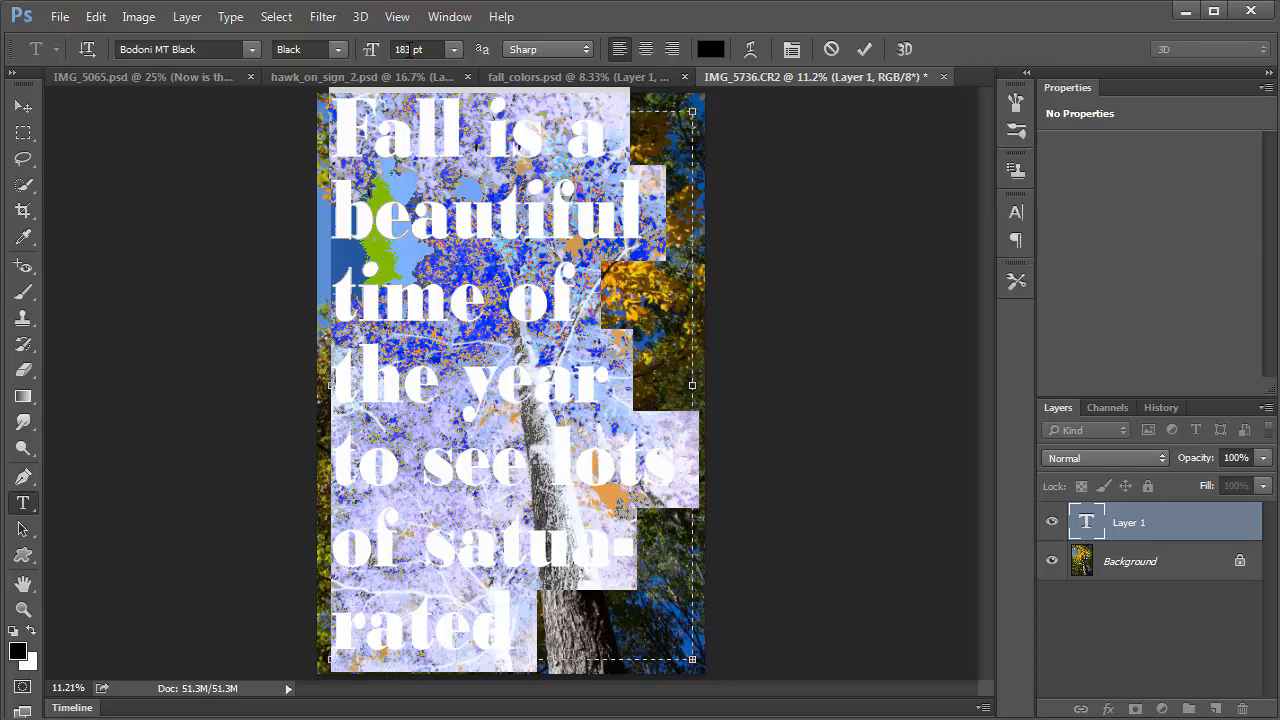
{"action": "left_click", "coordinate": [403, 50]}
{"action": "type", "text": "165"}
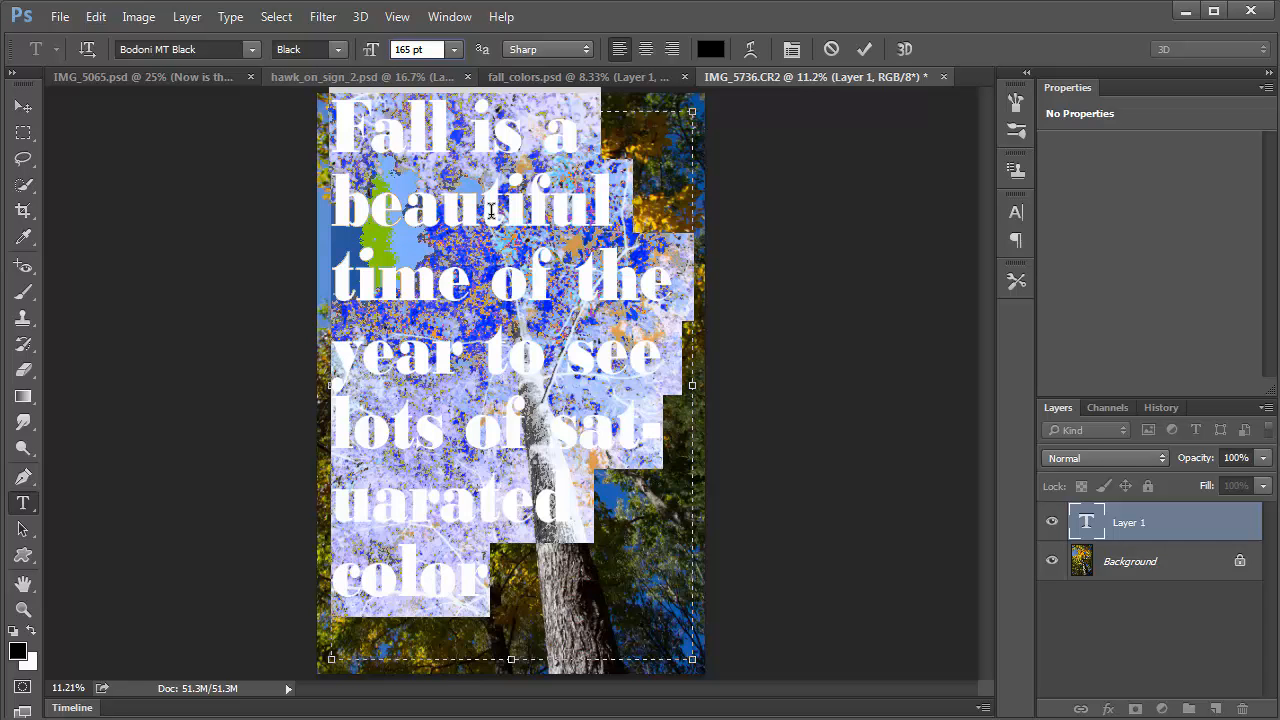
{"action": "double_click", "coordinate": [401, 50]}
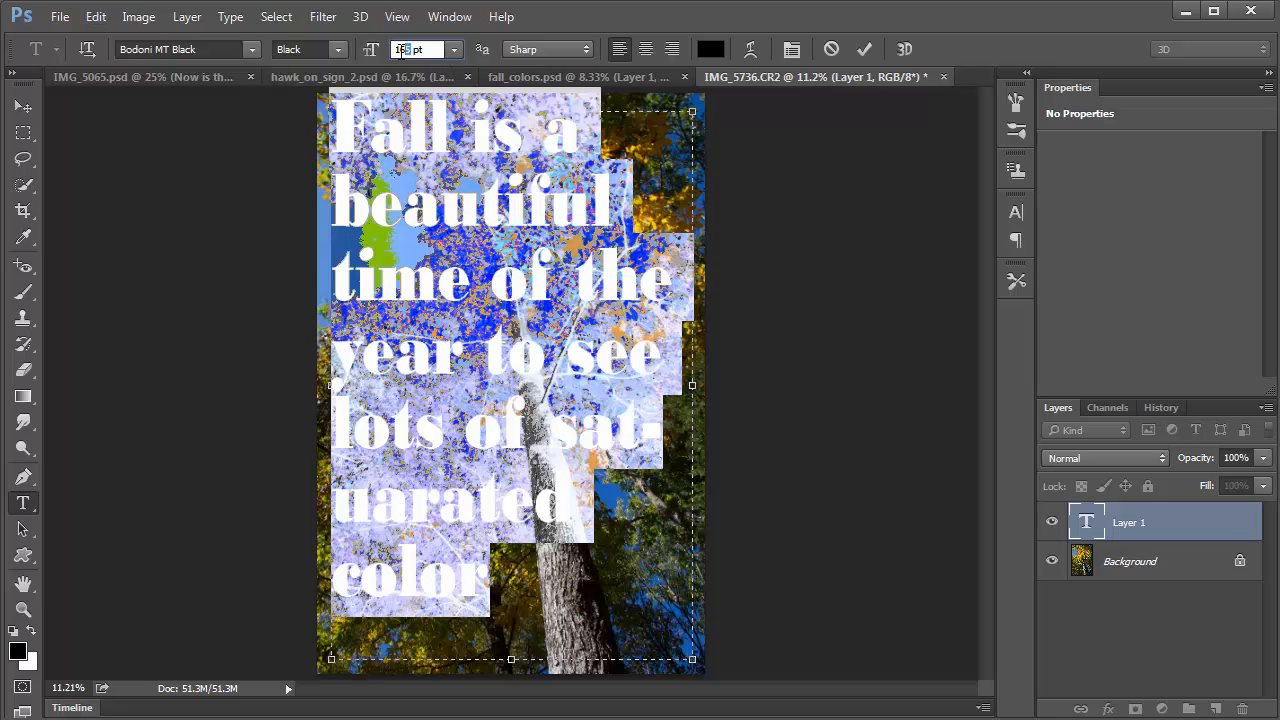
{"action": "type", "text": "17"}
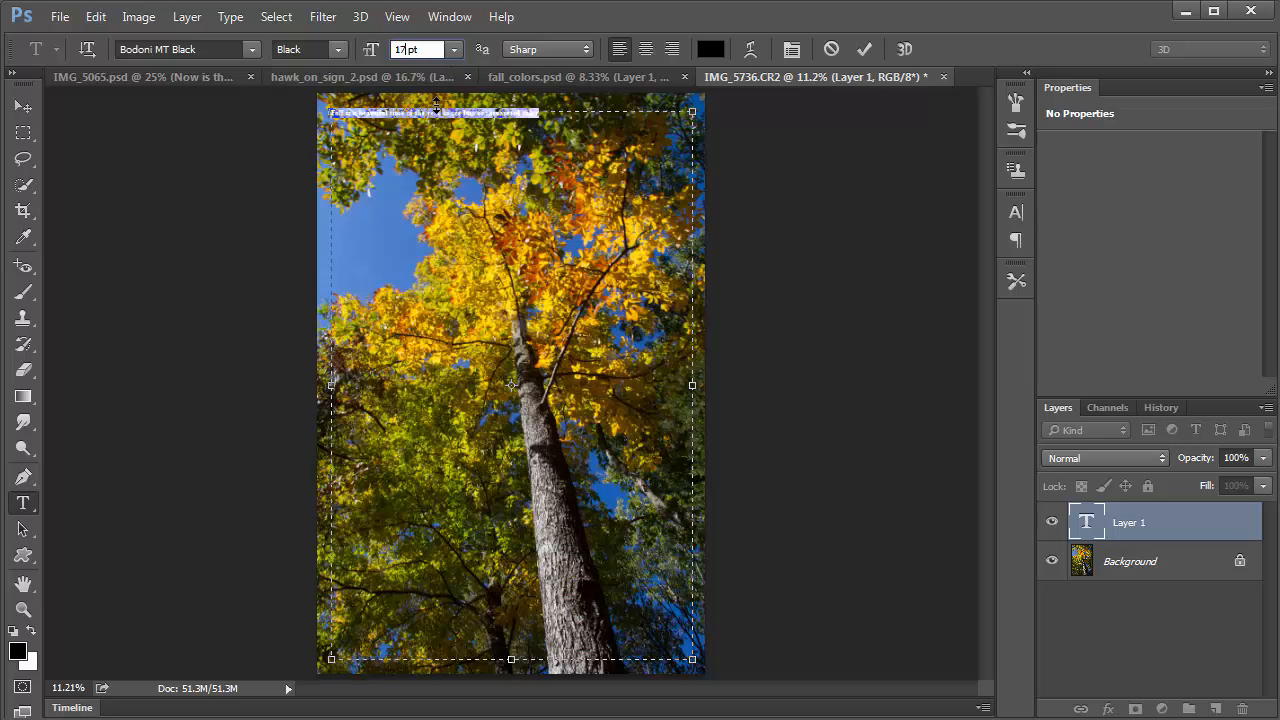
{"action": "type", "text": "5"}
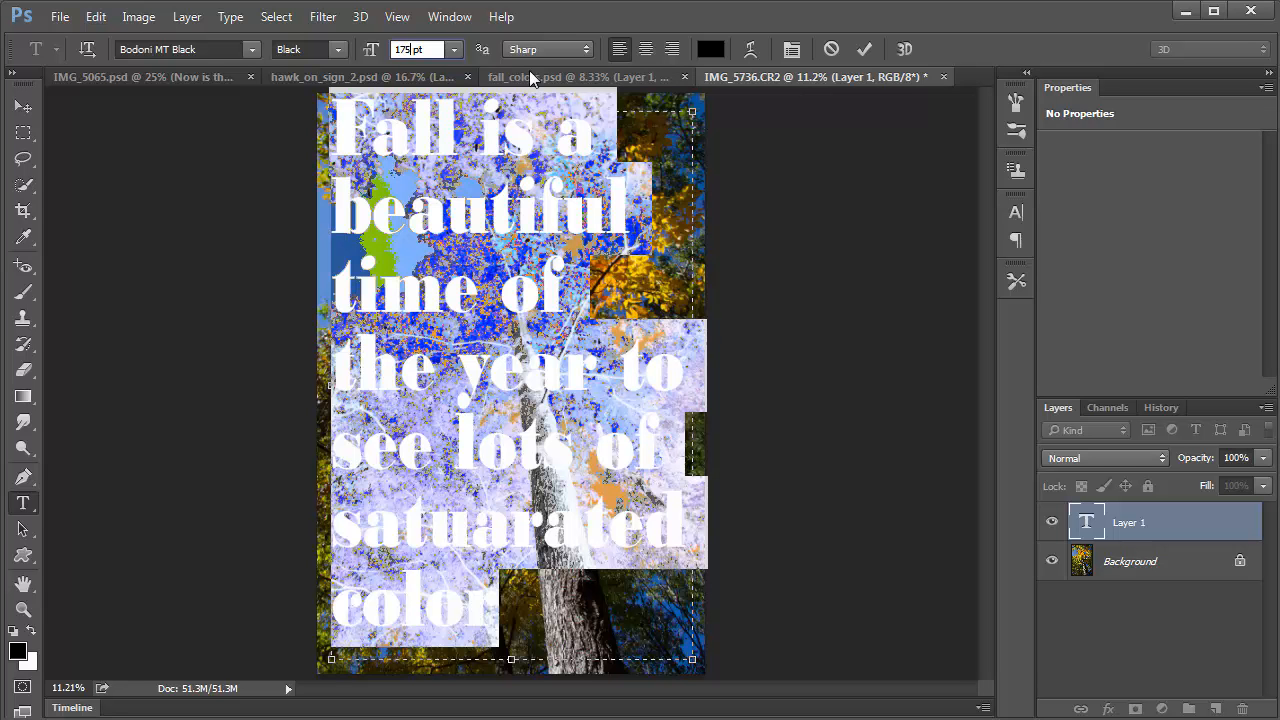
{"action": "left_click", "coordinate": [866, 50]}
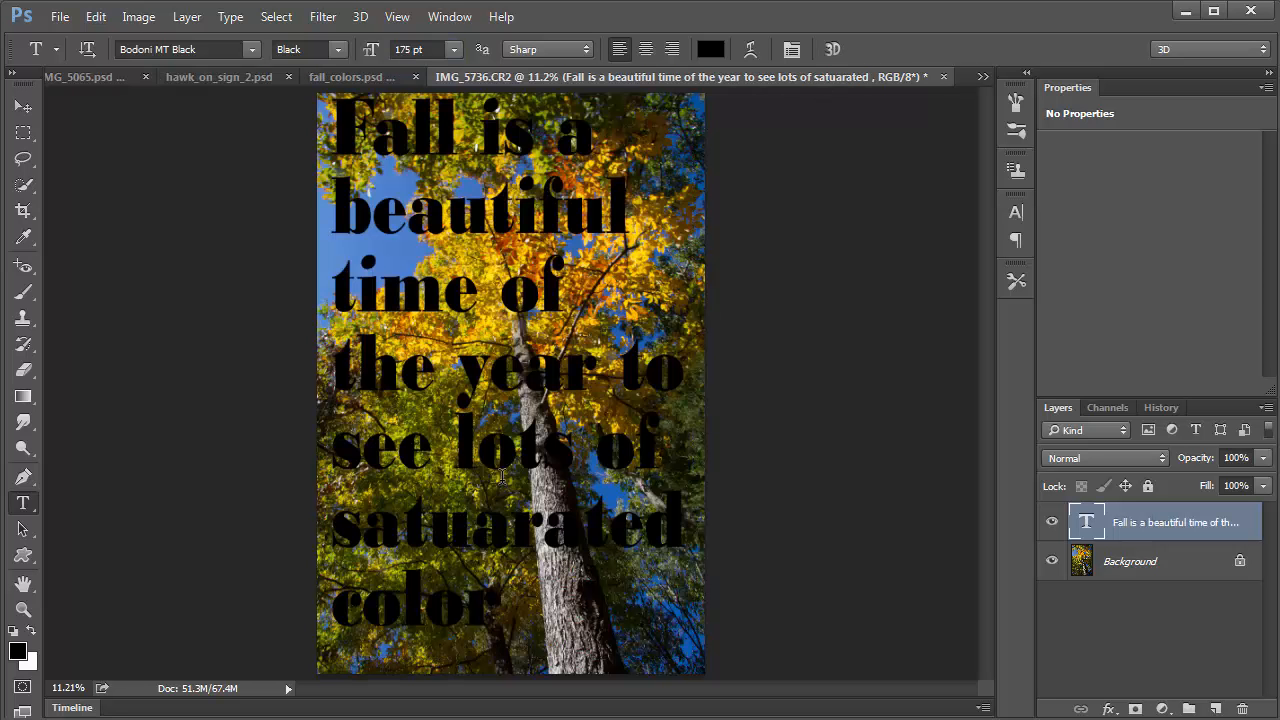
Step: Try the Bold style and faux bold on the entire paragraph text, returning to the Black style without faux bold
{"action": "left_click_drag", "start_coordinate": [490, 600], "coordinate": [303, 135]}
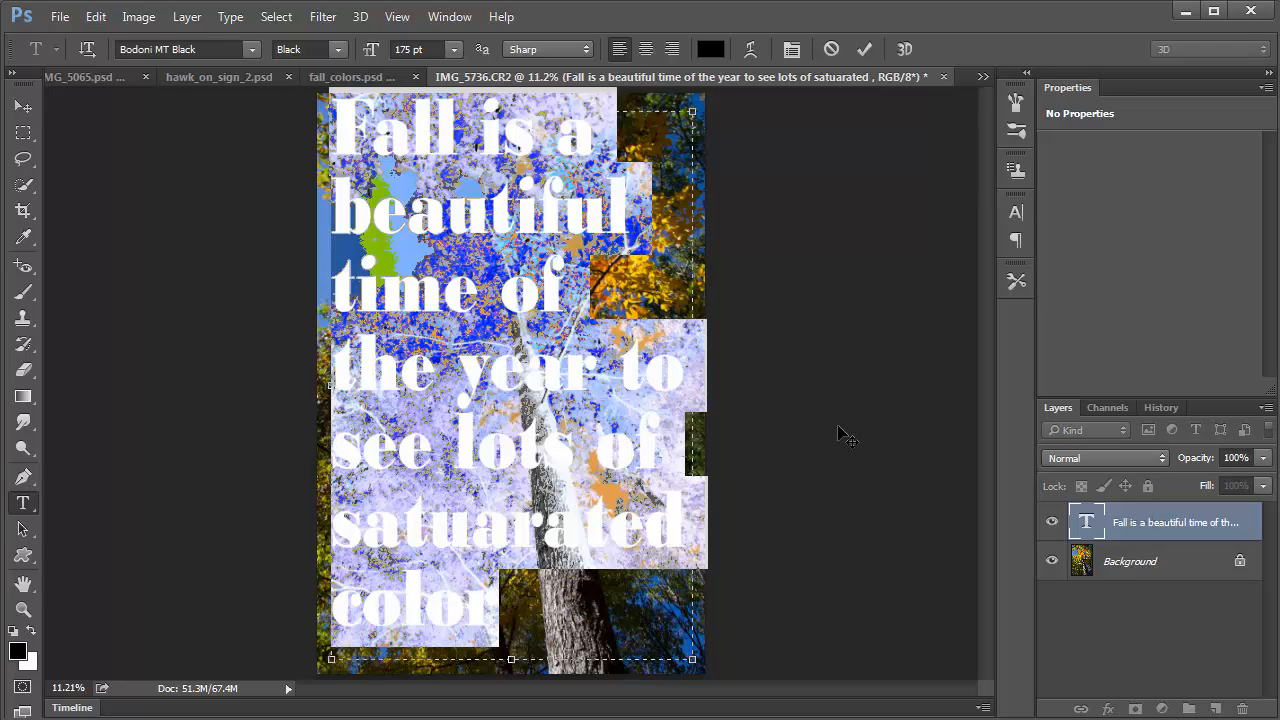
{"action": "left_click", "coordinate": [791, 50]}
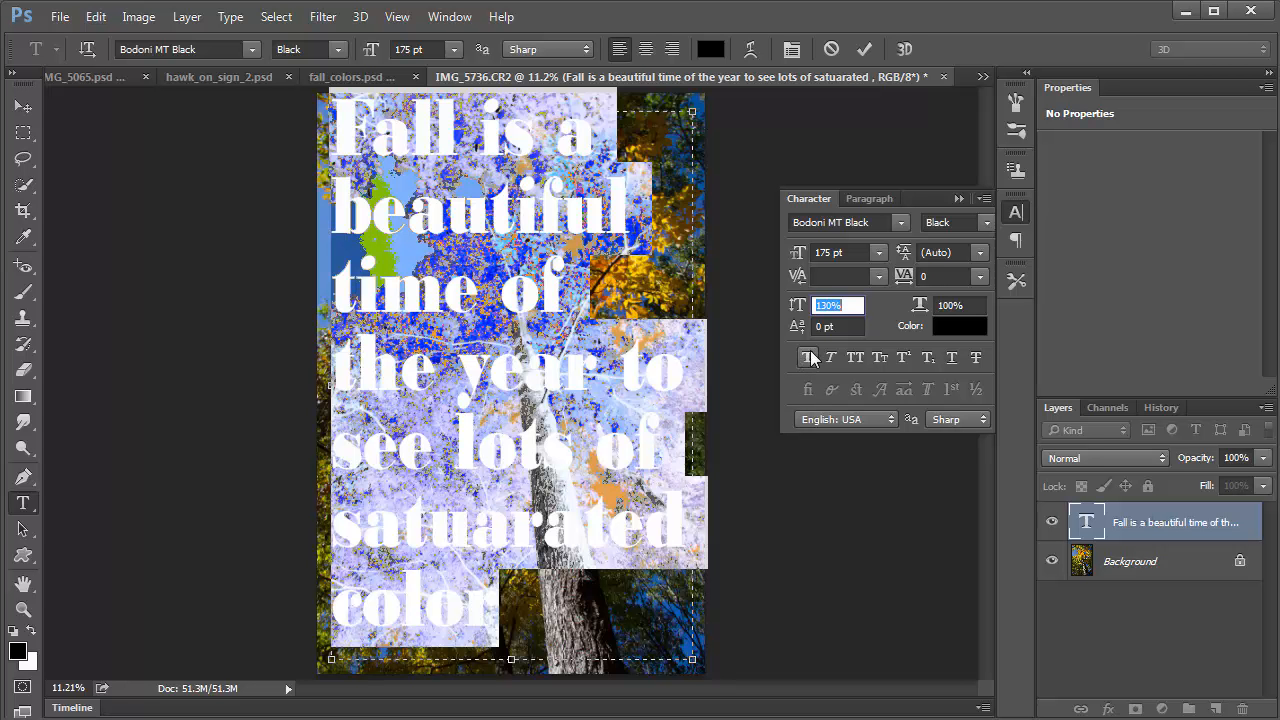
{"action": "left_click", "coordinate": [338, 49]}
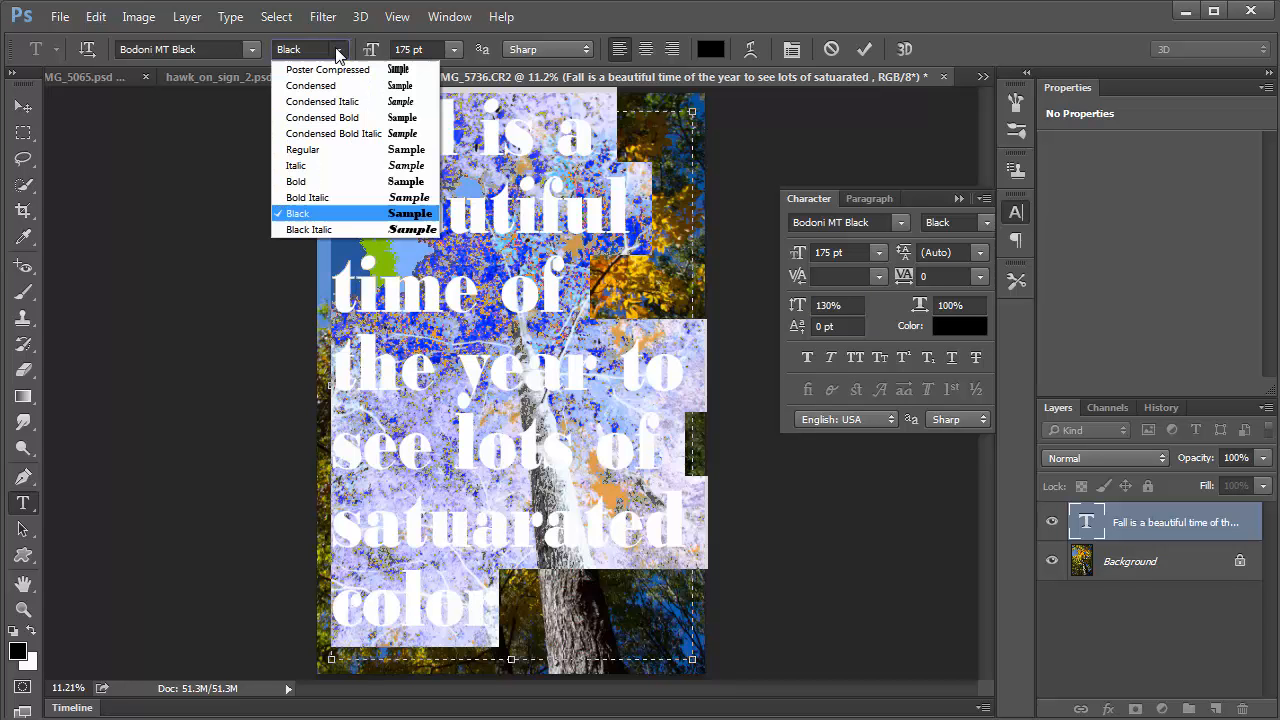
{"action": "left_click", "coordinate": [316, 182]}
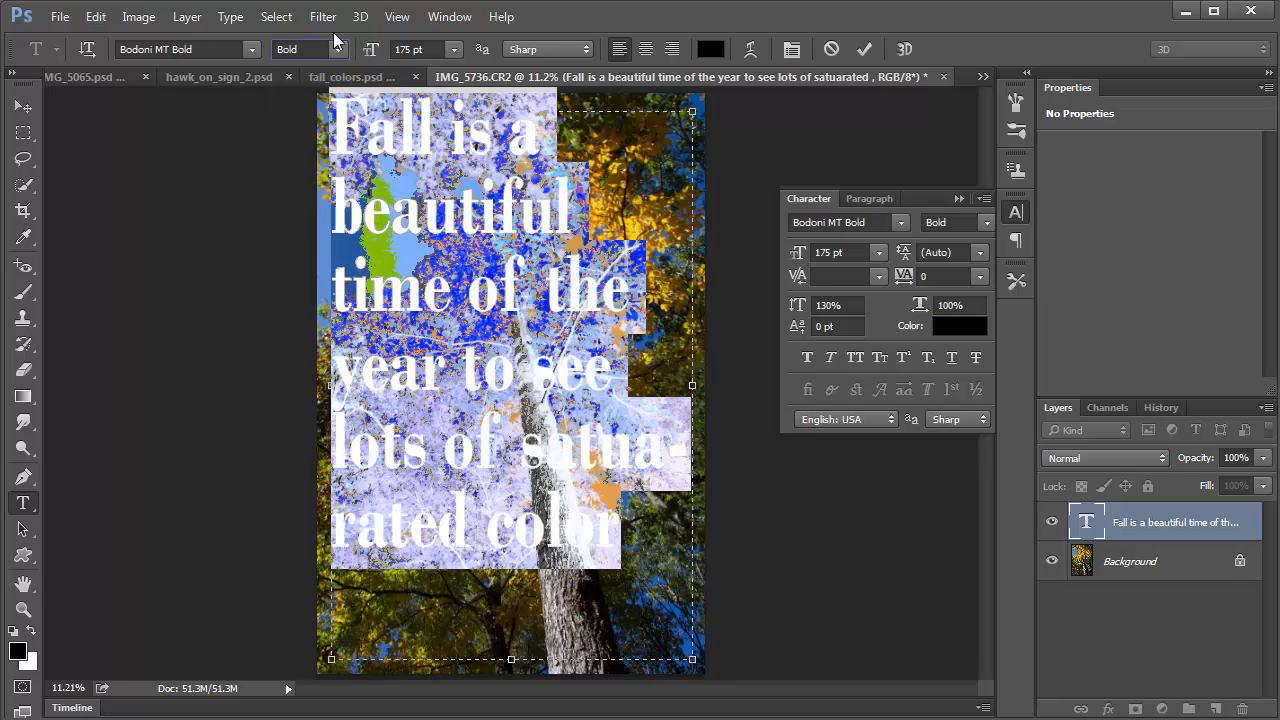
{"action": "left_click", "coordinate": [335, 49]}
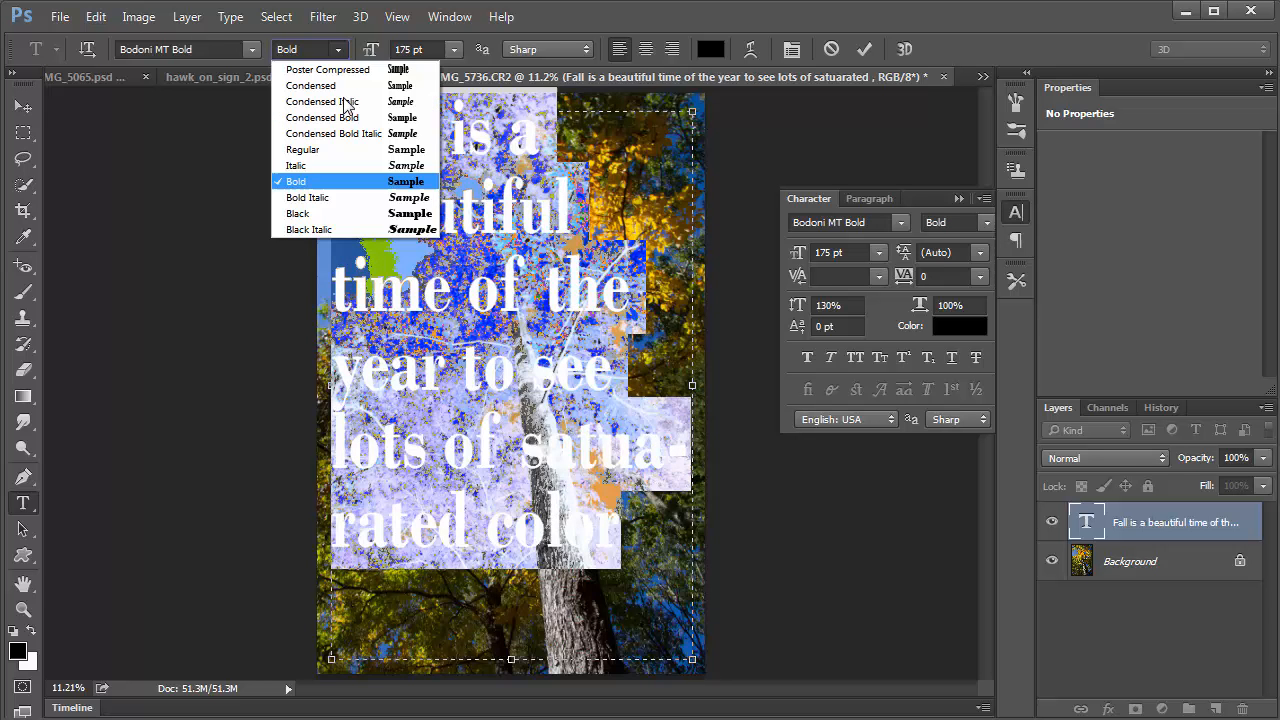
{"action": "left_click", "coordinate": [317, 212]}
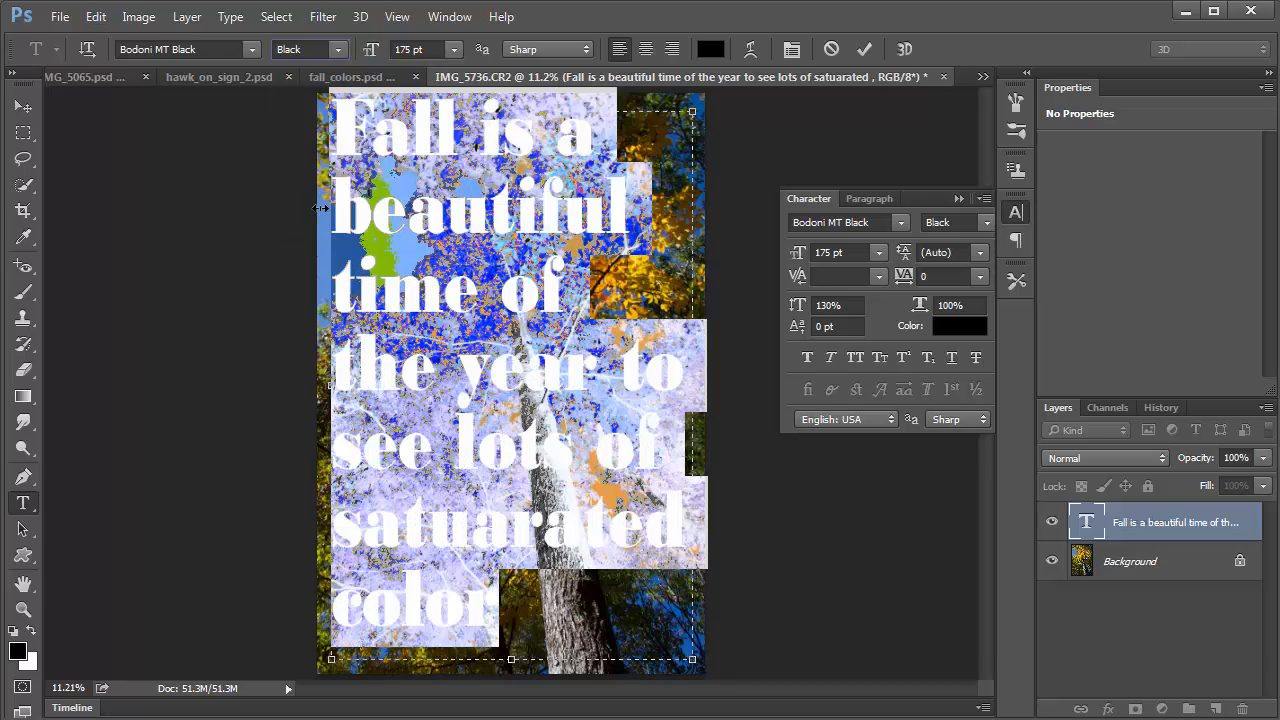
{"action": "left_click", "coordinate": [808, 358]}
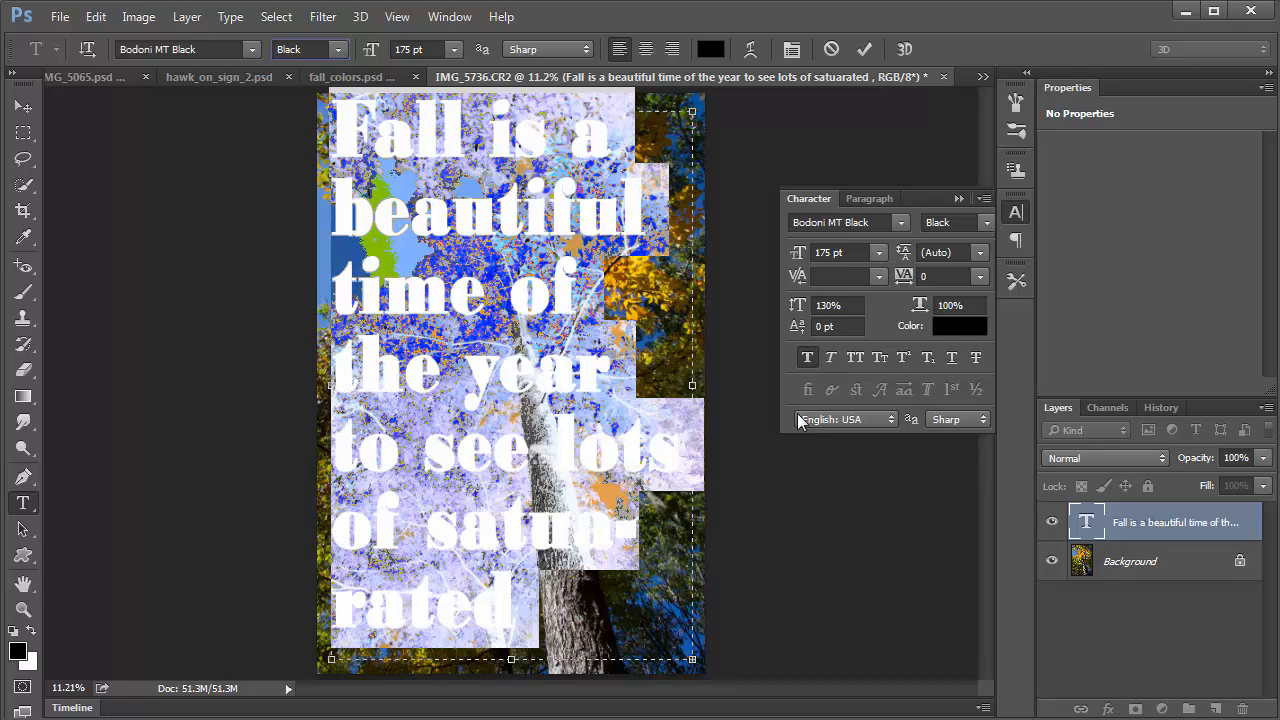
{"action": "left_click", "coordinate": [811, 354]}
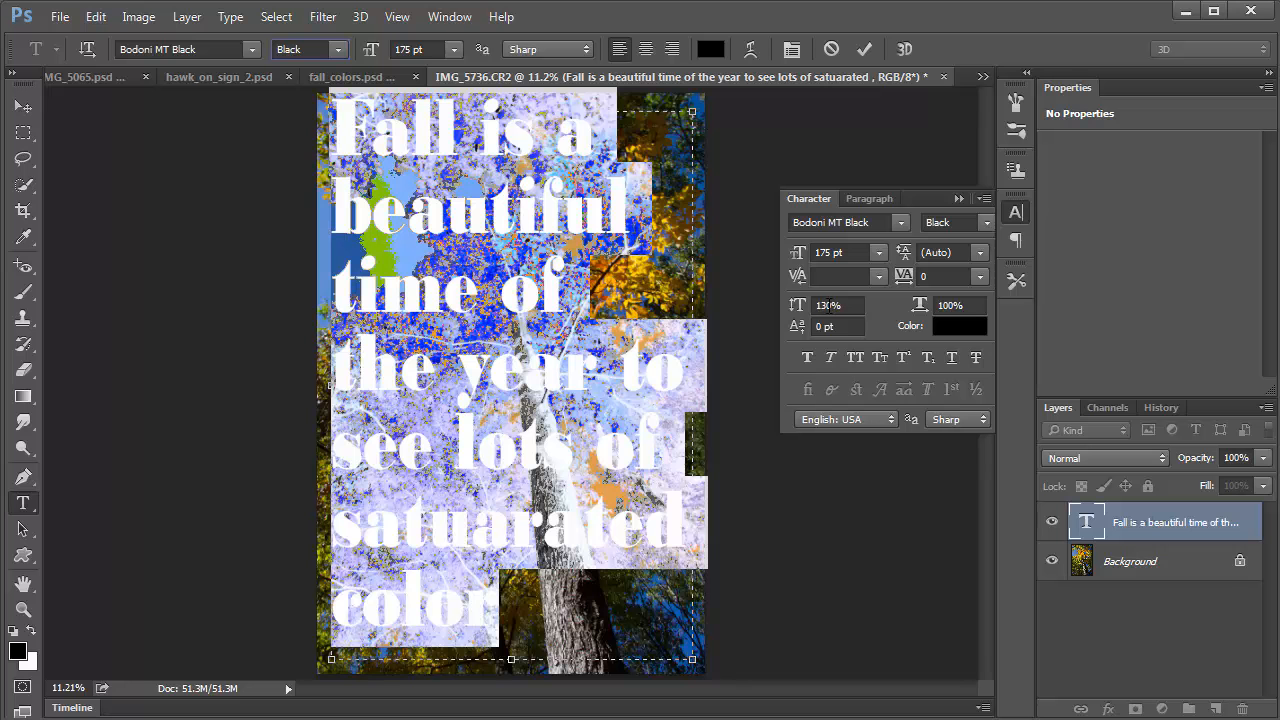
Step: Try vertical scales of 135% and 145% on the selected paragraph text and settle on 155%
{"action": "left_click", "coordinate": [830, 305]}
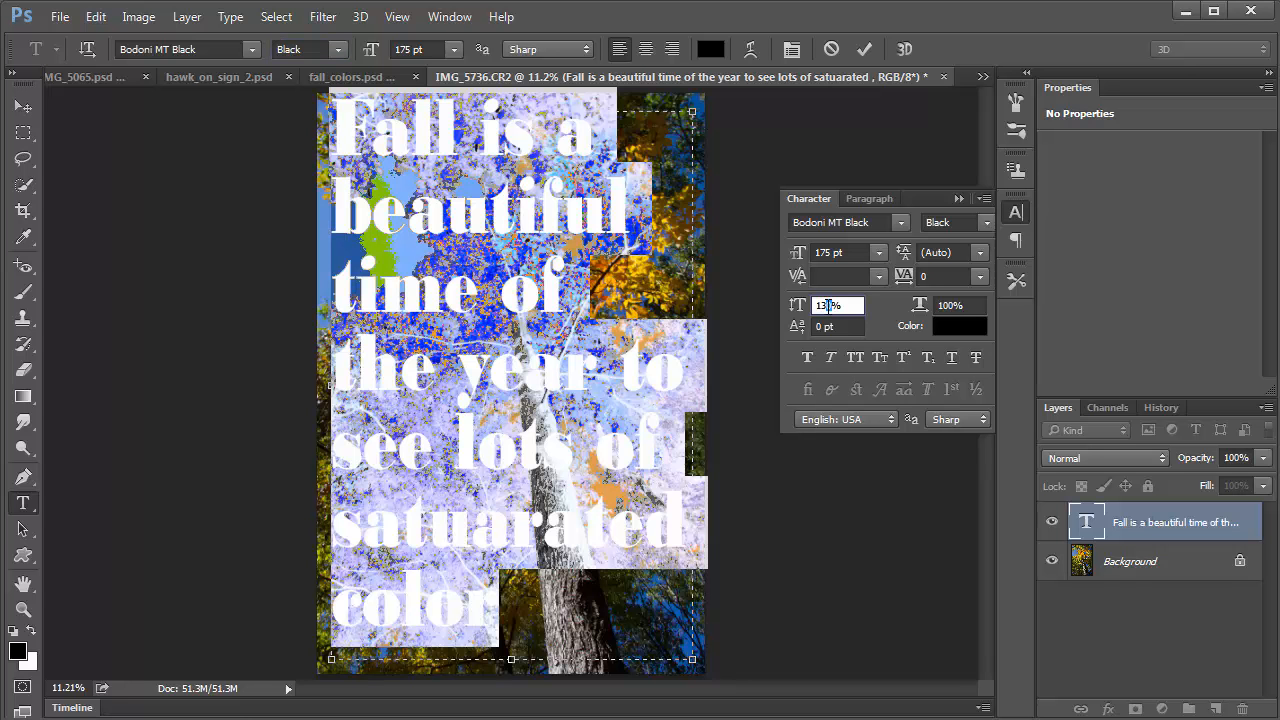
{"action": "type", "text": "5"}
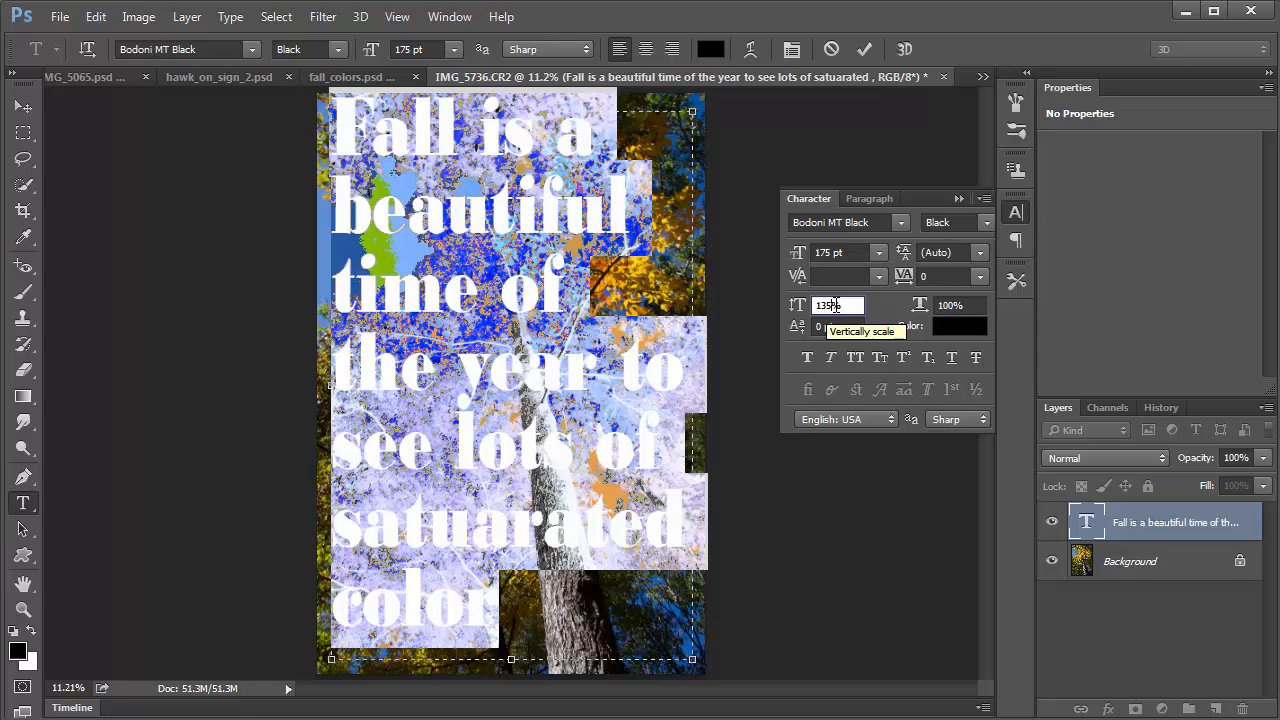
{"action": "double_click", "coordinate": [826, 305]}
{"action": "type", "text": "145"}
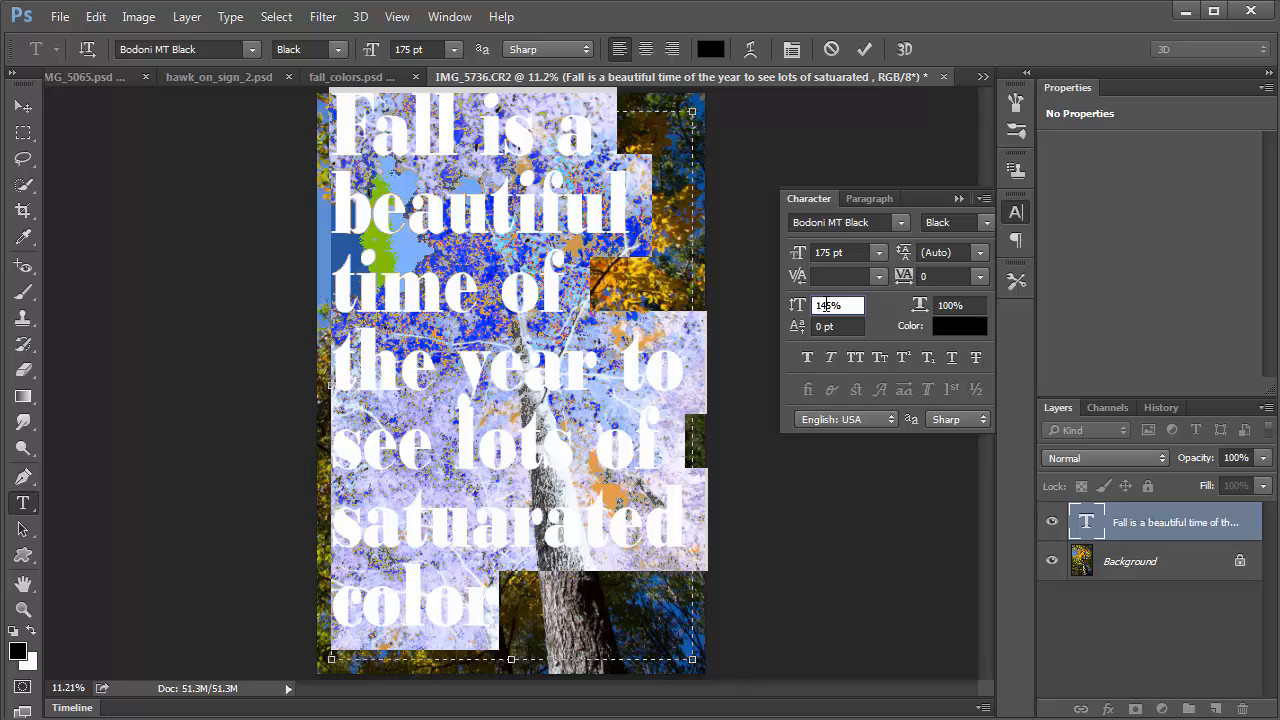
{"action": "left_click_drag", "start_coordinate": [827, 306], "coordinate": [822, 305]}
{"action": "type", "text": "5"}
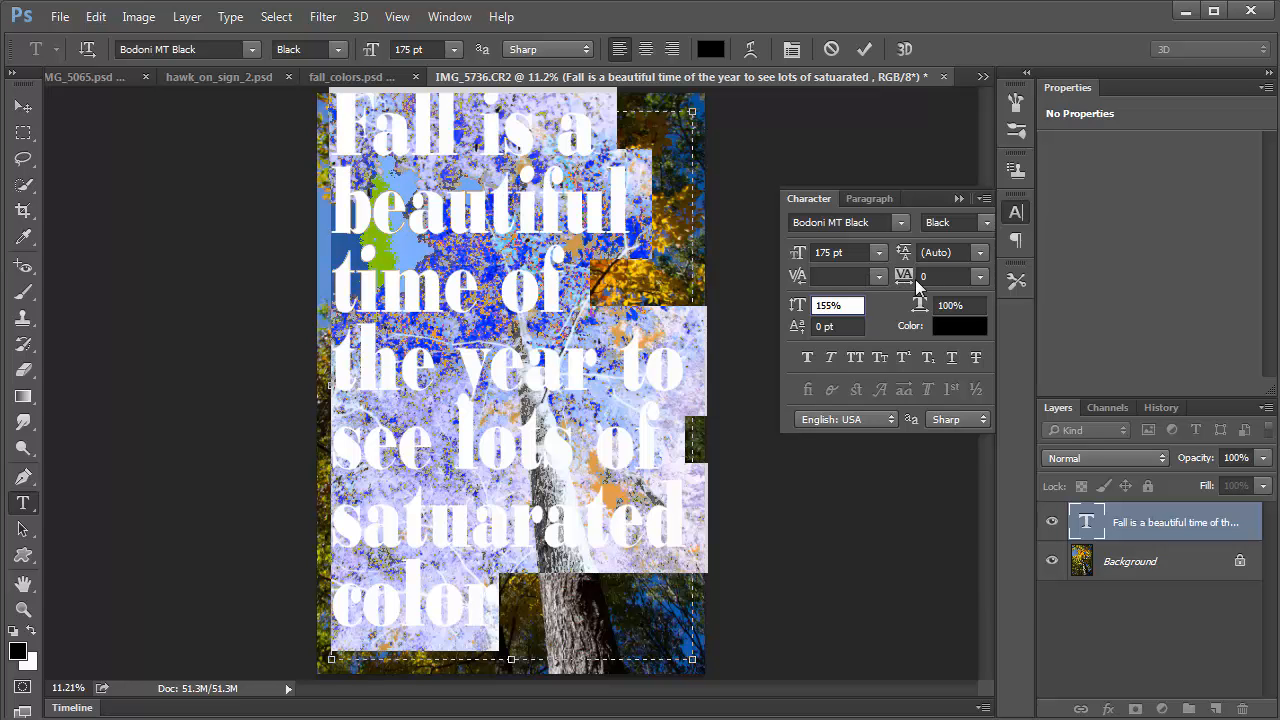
Step: Set the paragraph's tracking to 10 and its font size to 186 pt, and commit the text
{"action": "left_click", "coordinate": [980, 276]}
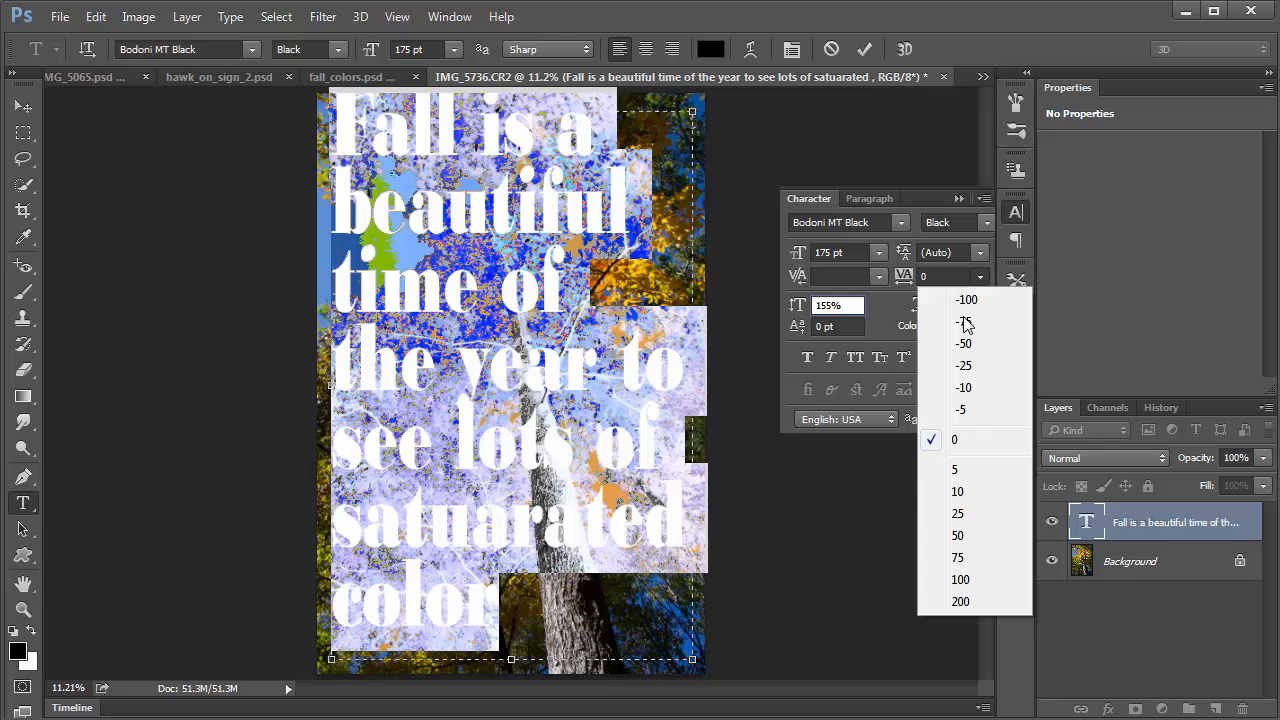
{"action": "left_click", "coordinate": [969, 491]}
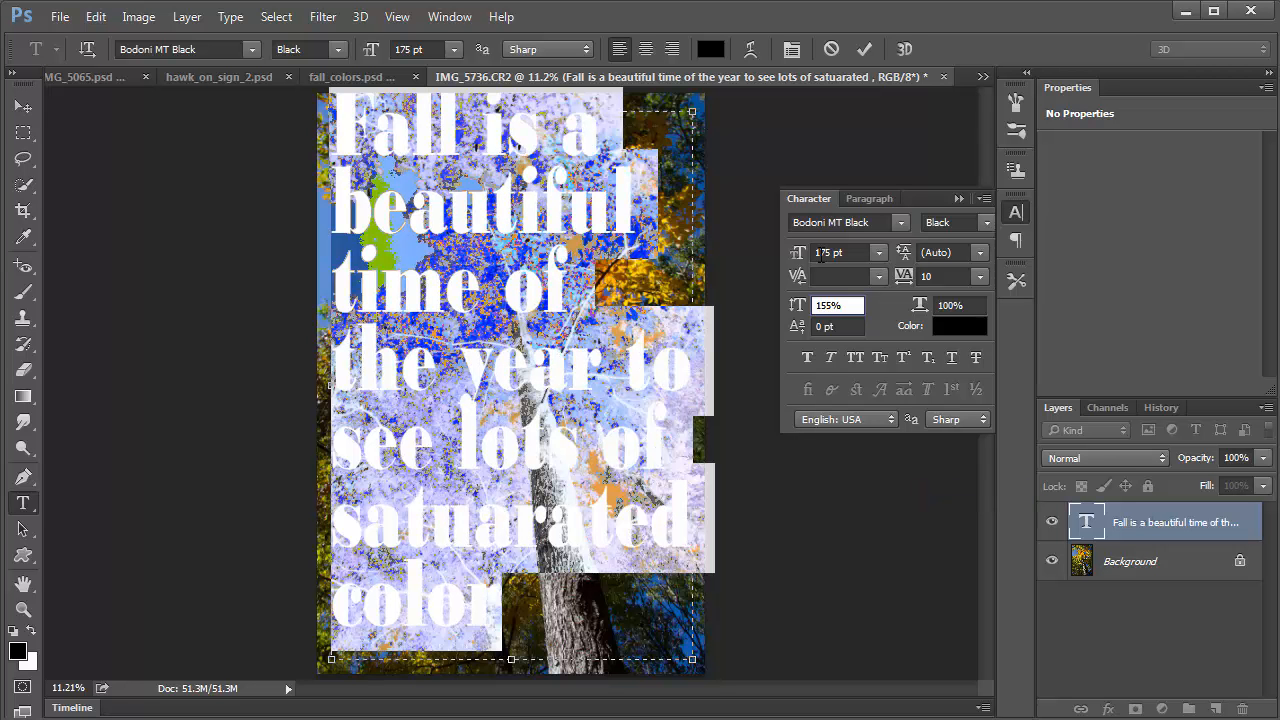
{"action": "left_click", "coordinate": [830, 252]}
{"action": "left_click_drag", "start_coordinate": [831, 252], "coordinate": [822, 253]}
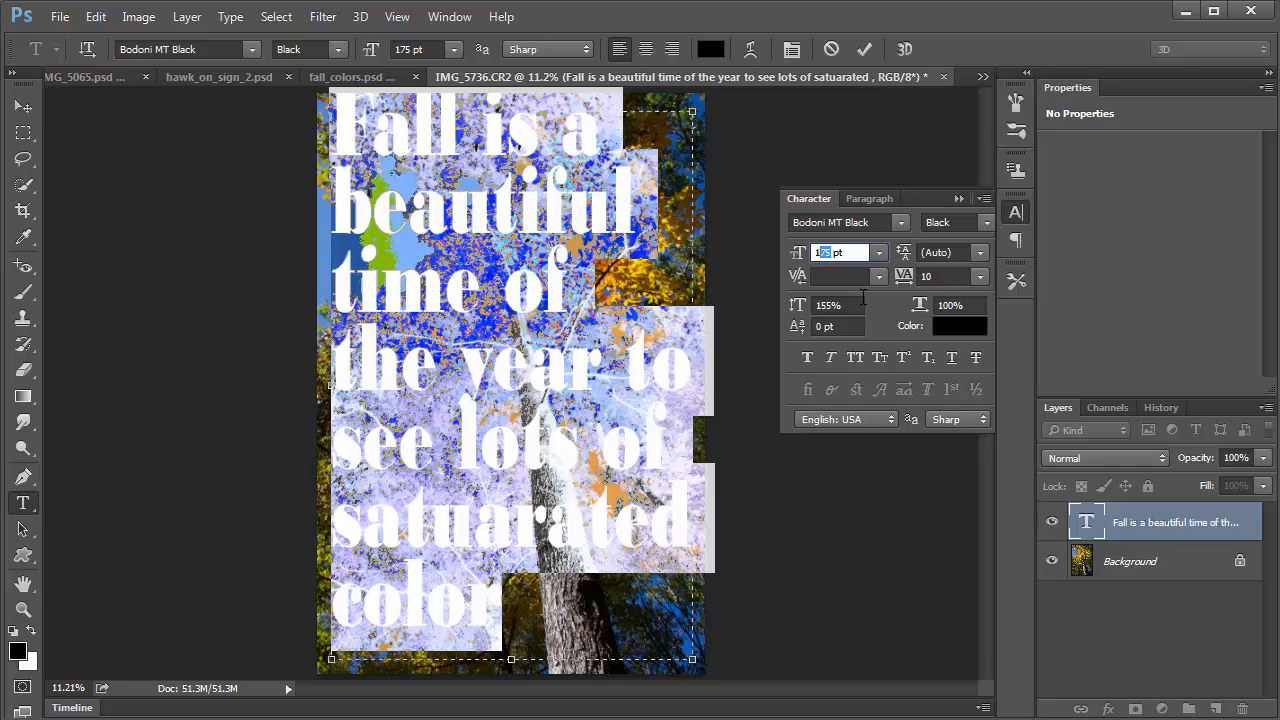
{"action": "type", "text": "8"}
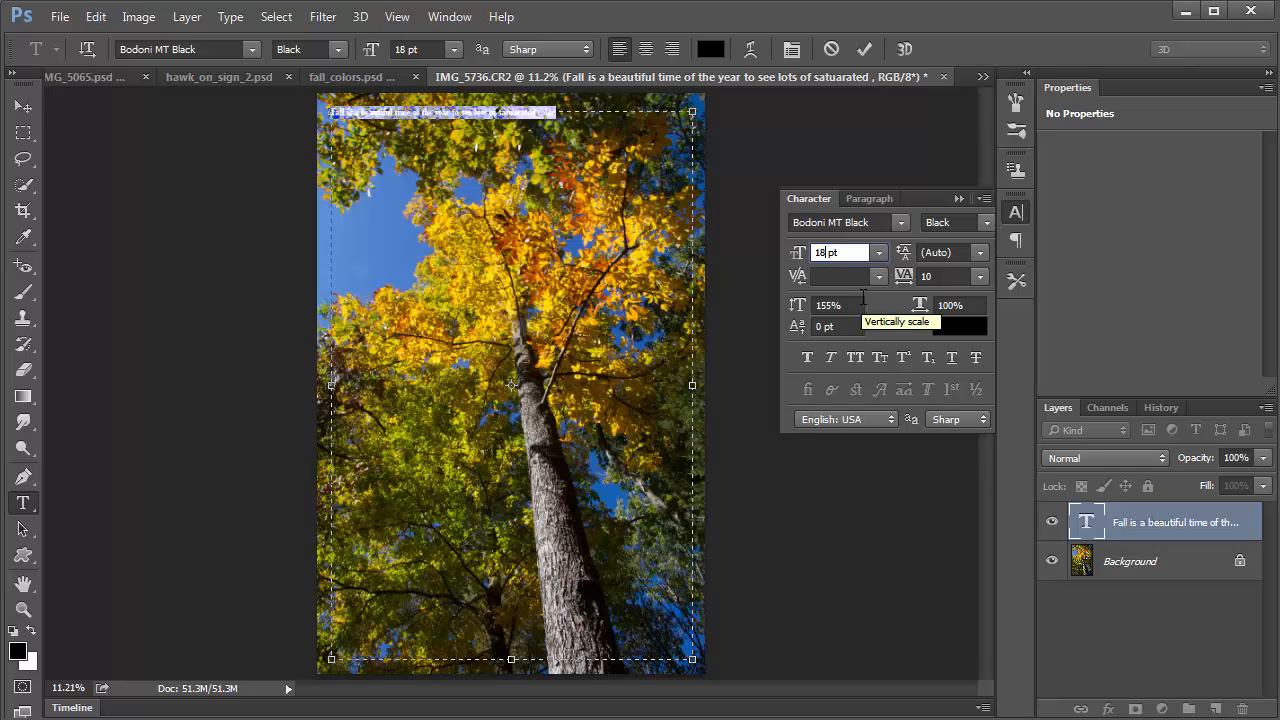
{"action": "type", "text": "6"}
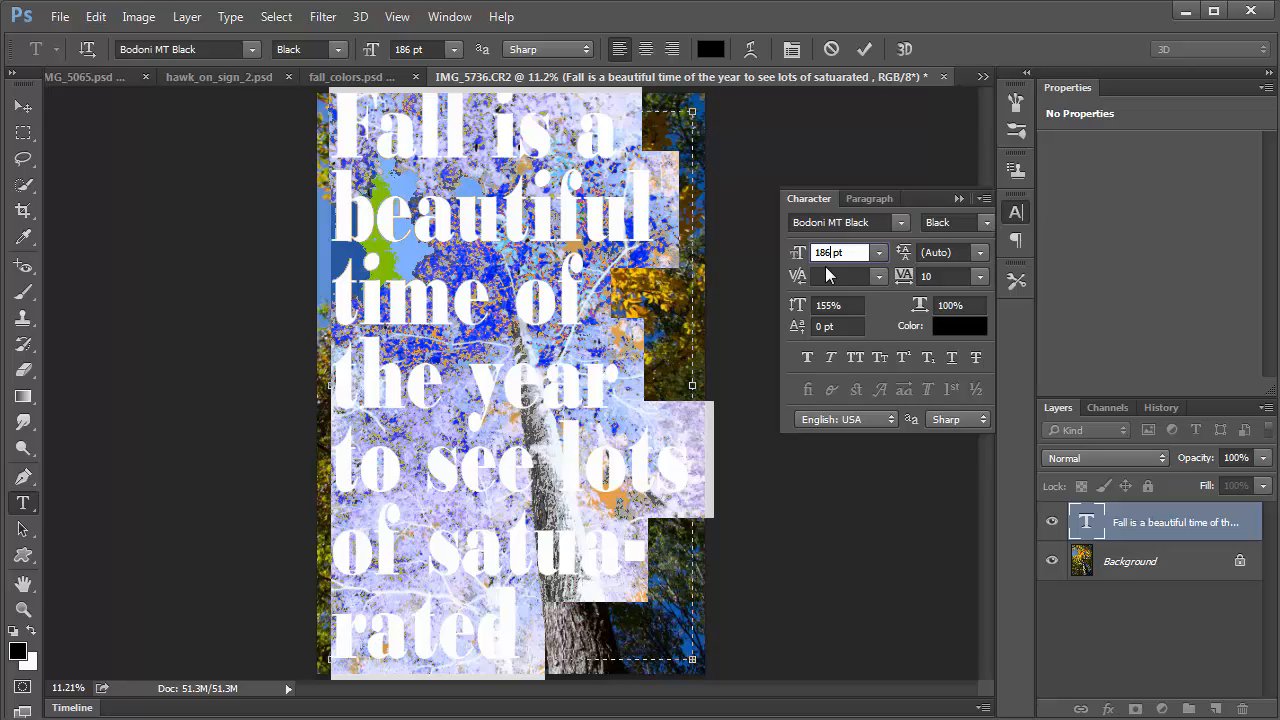
{"action": "left_click", "coordinate": [864, 49]}
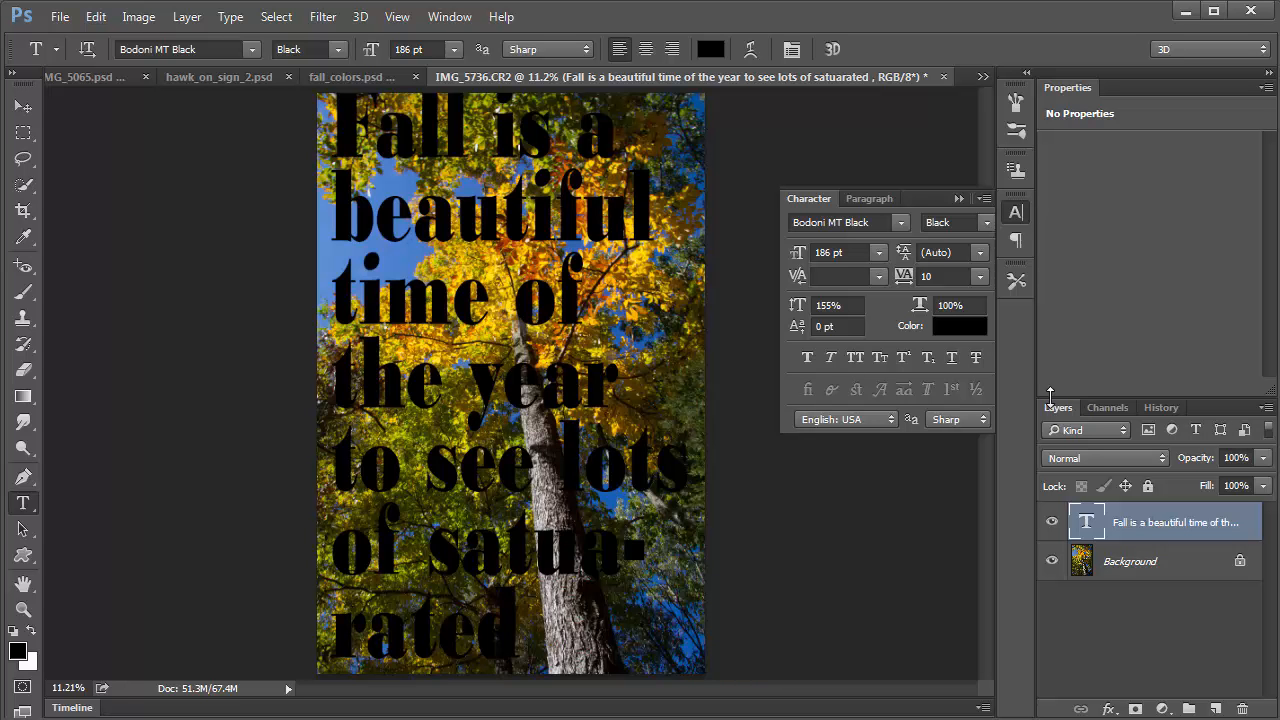
Step: Convert the Background to a normal layer, add an empty layer above it, and undo back to the locked Background
{"action": "left_click", "coordinate": [1134, 566]}
{"action": "double_click", "coordinate": [1130, 562]}
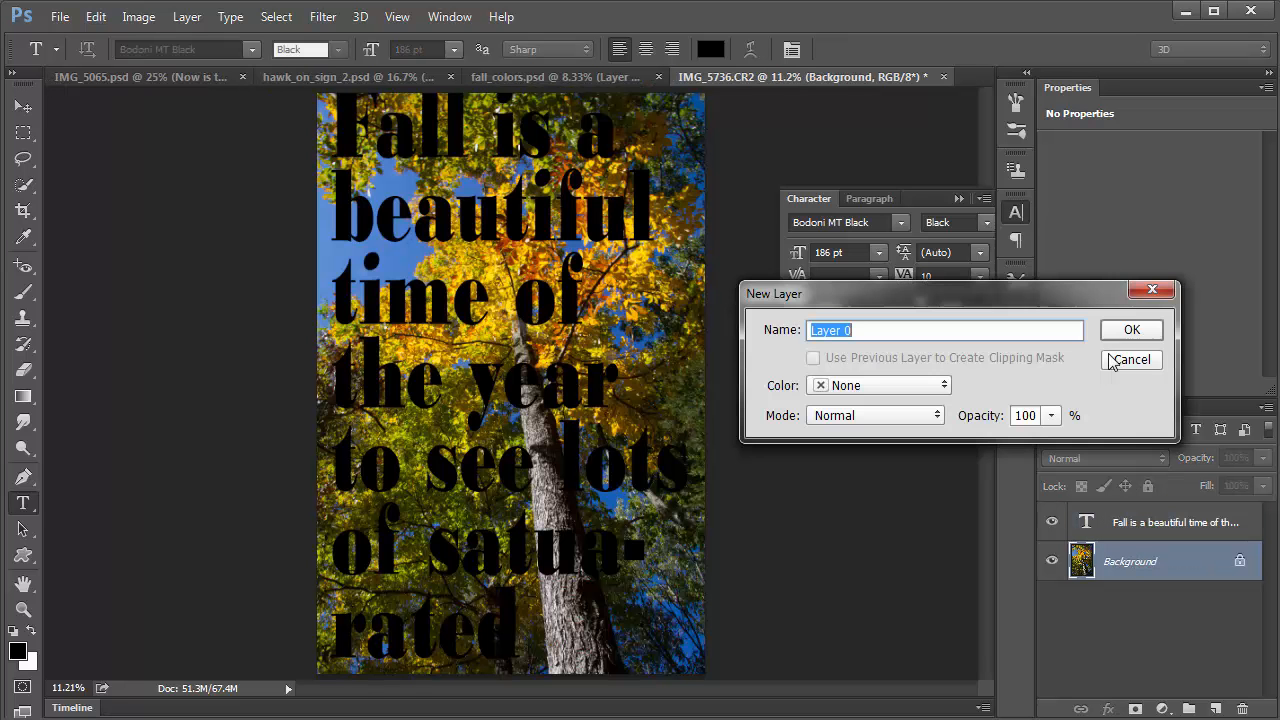
{"action": "left_click", "coordinate": [1137, 331]}
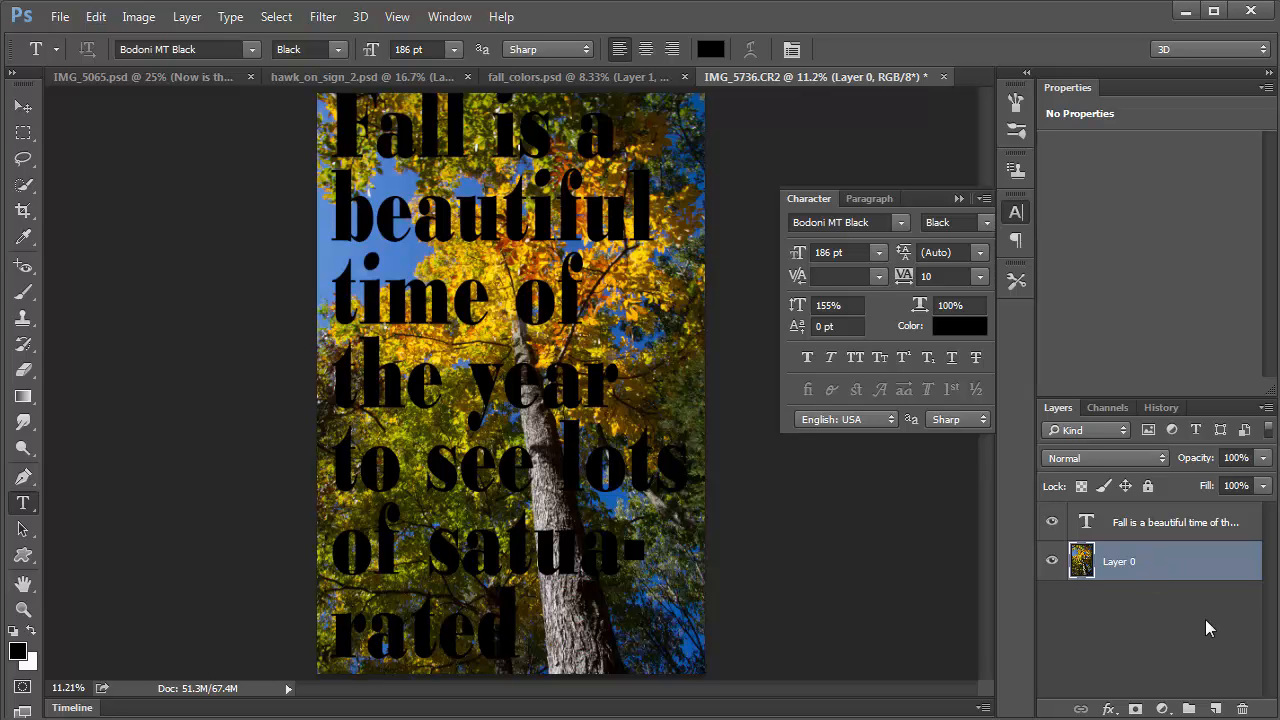
{"action": "left_click", "coordinate": [1216, 709]}
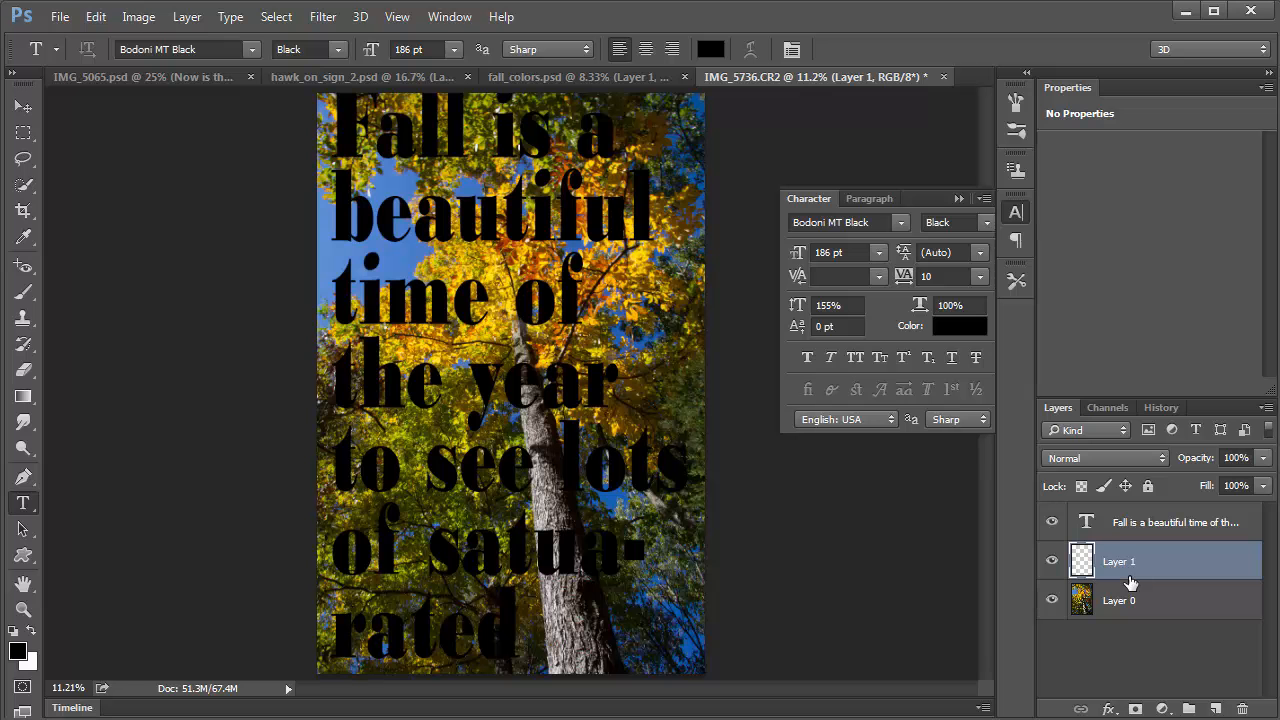
{"action": "key", "text": "Delete"}
{"action": "key", "text": "ctrl+alt+z"}
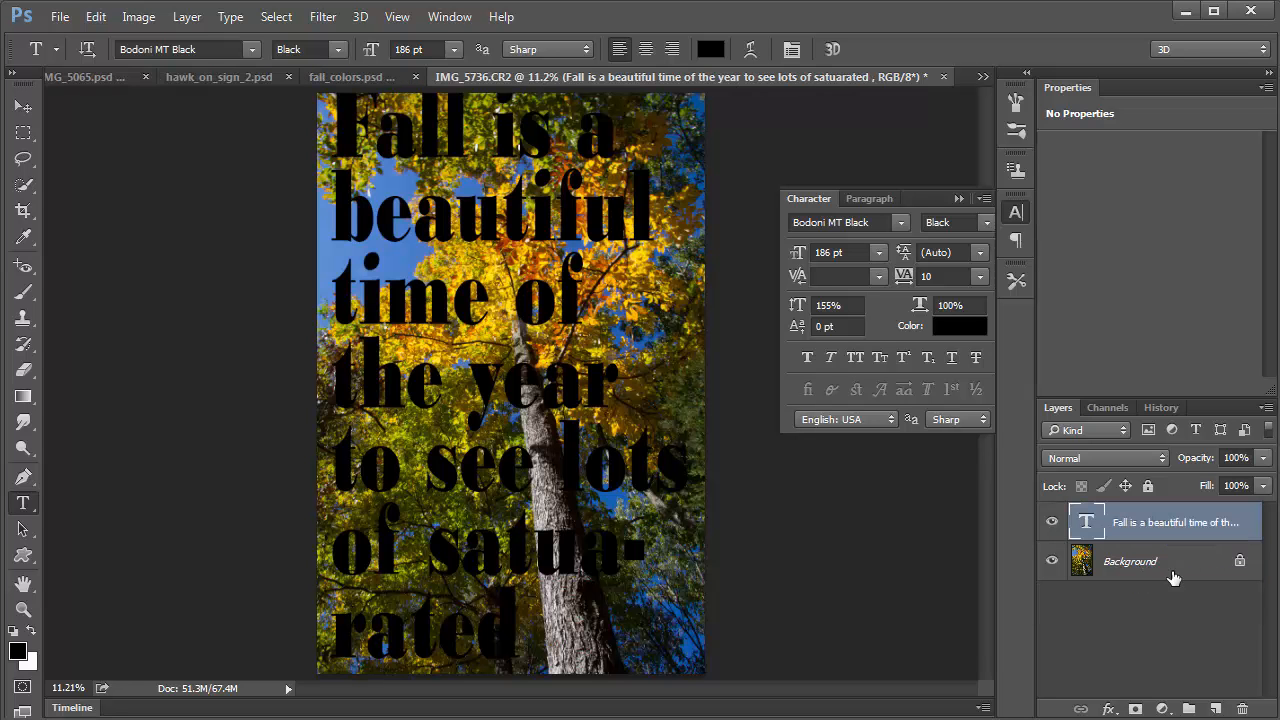
Step: Add an empty layer directly above the Background and try to move it beneath the locked Background
{"action": "left_click", "coordinate": [1126, 571]}
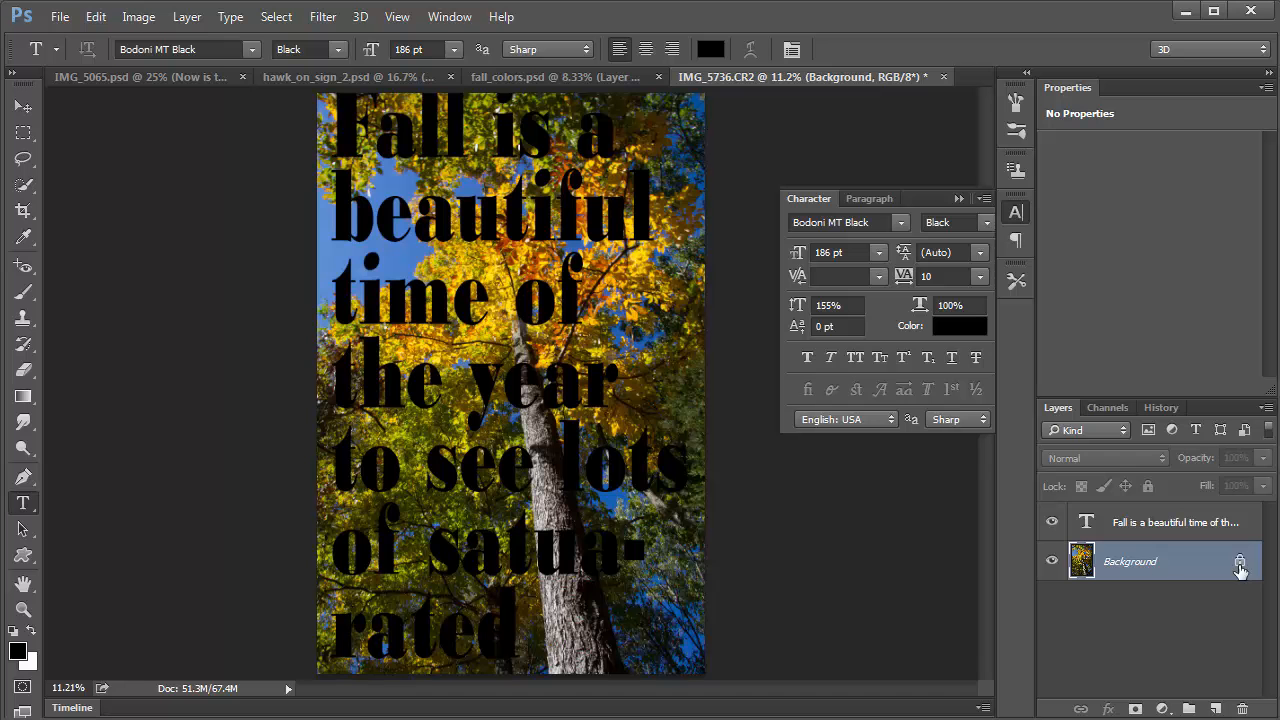
{"action": "left_click", "coordinate": [1215, 708]}
{"action": "left_click_drag", "start_coordinate": [1141, 562], "coordinate": [1139, 616]}
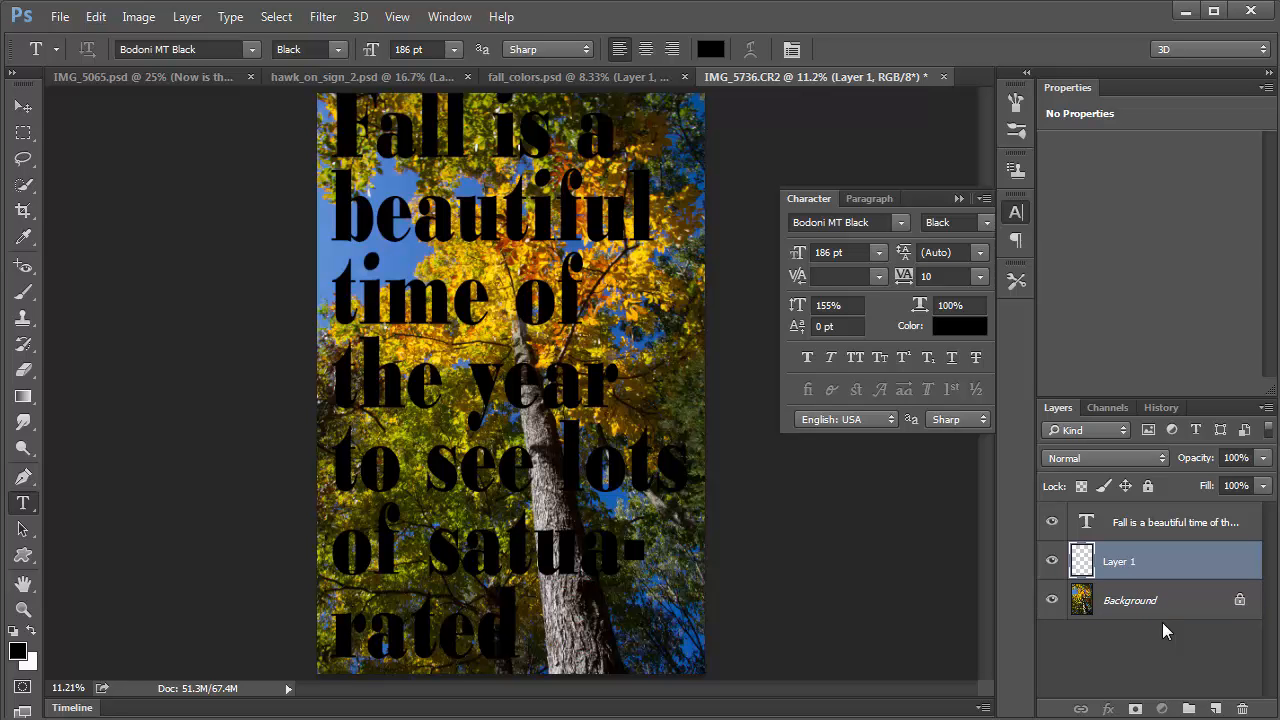
Step: Convert the Background to a normal layer named Layer 0 and move the empty Layer 1 beneath it
{"action": "left_click", "coordinate": [1143, 604]}
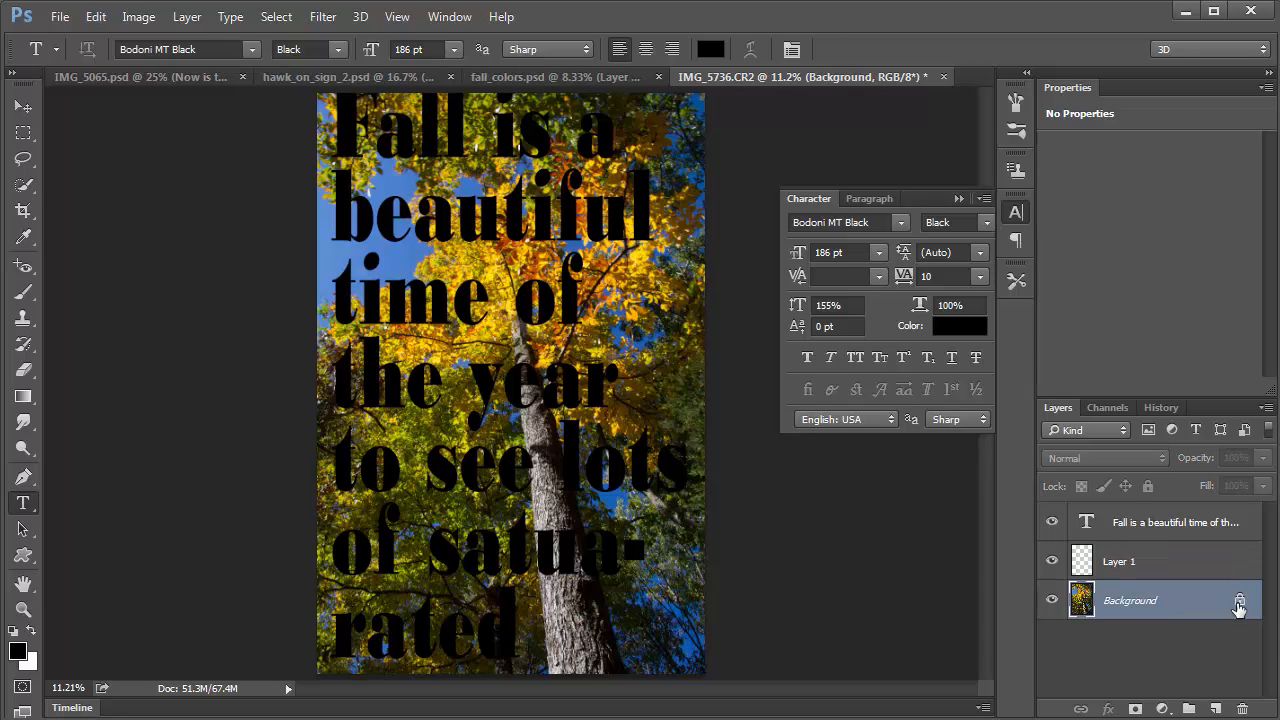
{"action": "double_click", "coordinate": [1145, 604]}
{"action": "left_click", "coordinate": [1135, 329]}
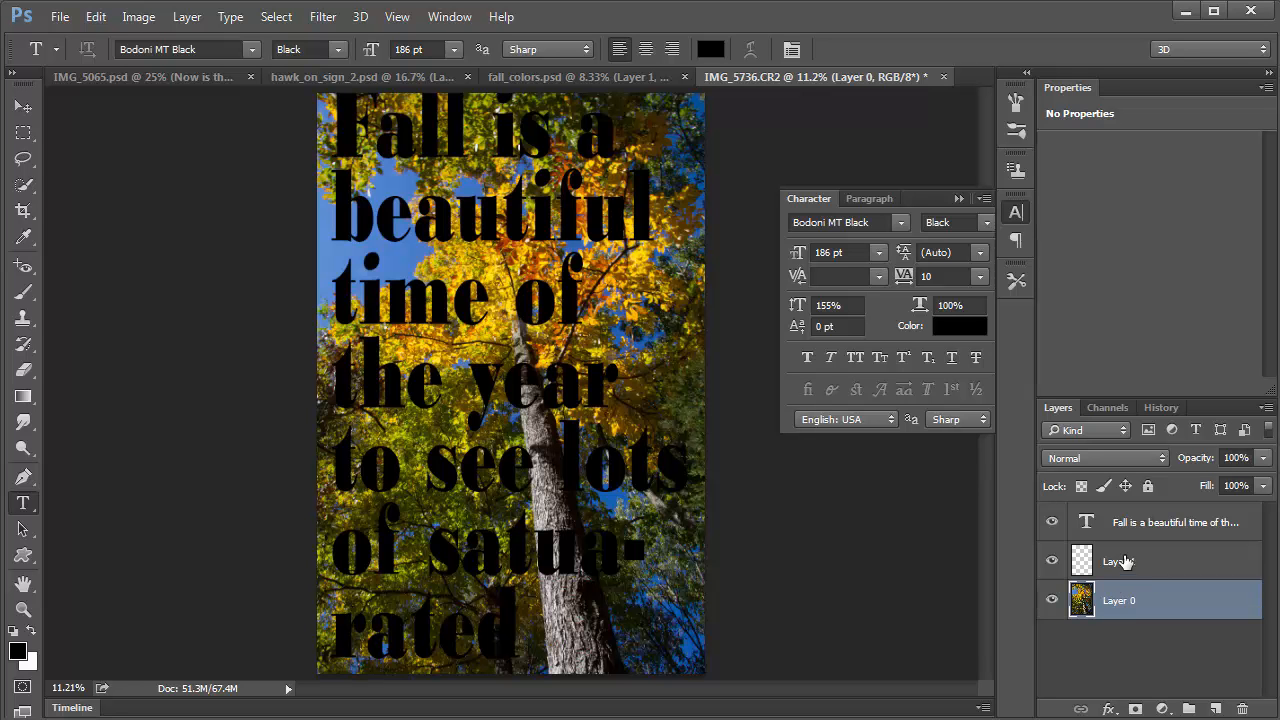
{"action": "left_click_drag", "start_coordinate": [1127, 583], "coordinate": [1136, 620]}
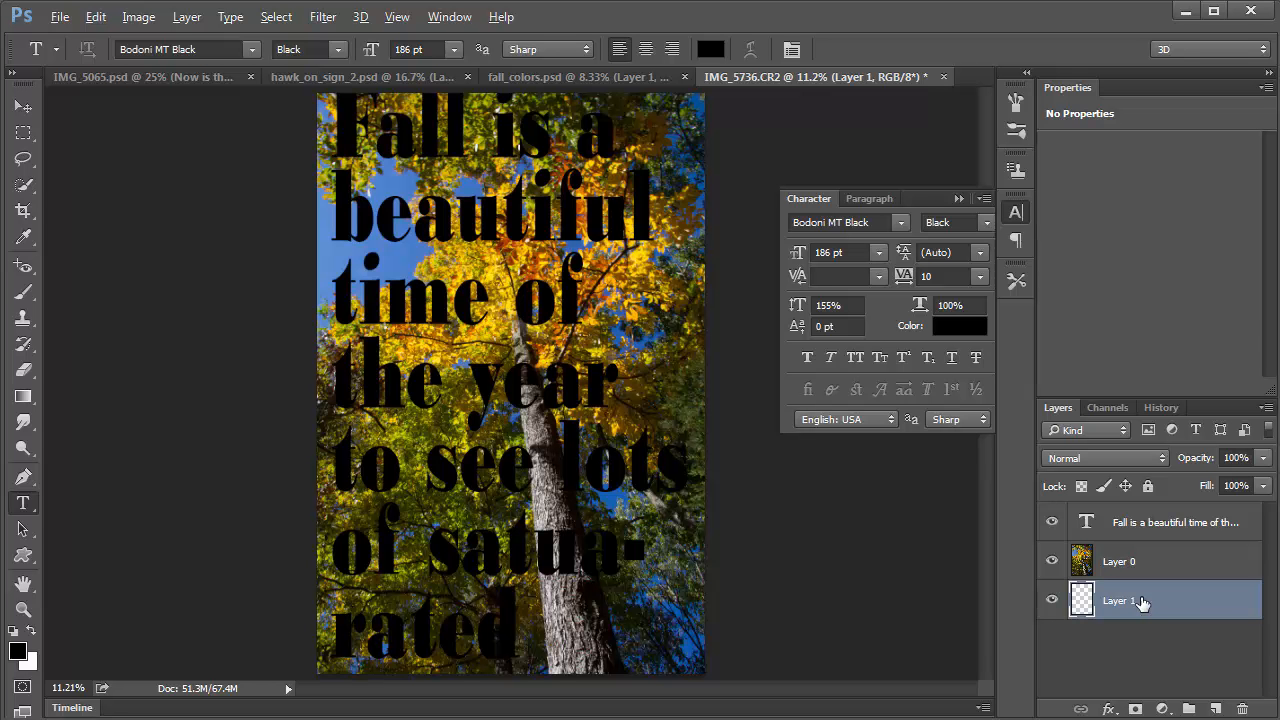
Step: Fill Layer 1 alternately with the foreground black and background white, finishing with black
{"action": "key", "text": "alt+BackSpace"}
{"action": "key", "text": "ctrl+BackSpace"}
{"action": "key", "text": "alt"}
{"action": "key", "text": "alt"}
{"action": "key", "text": "alt+BackSpace"}
{"action": "key", "text": "ctrl+BackSpace"}
{"action": "key", "text": "alt+BackSpace"}
Step: Move the tree photo layer above the text layer and clip it to the text
{"action": "left_click", "coordinate": [1168, 525]}
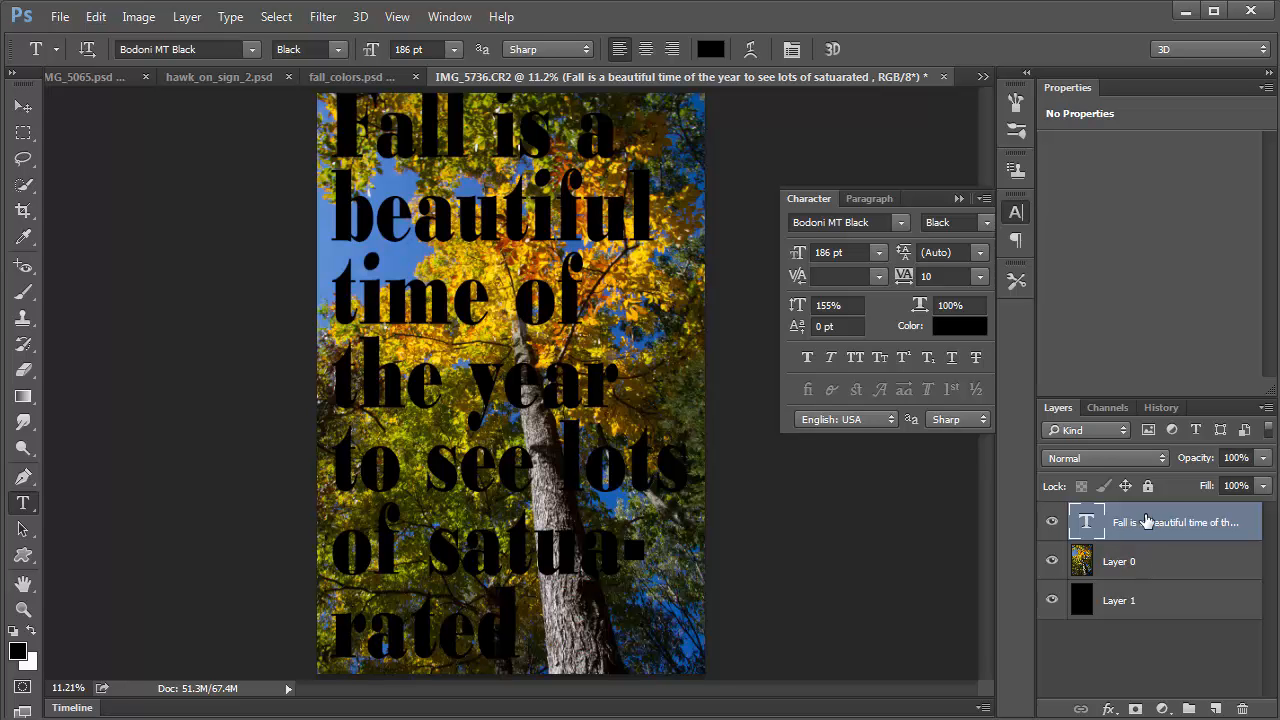
{"action": "left_click_drag", "start_coordinate": [1136, 565], "coordinate": [1153, 502]}
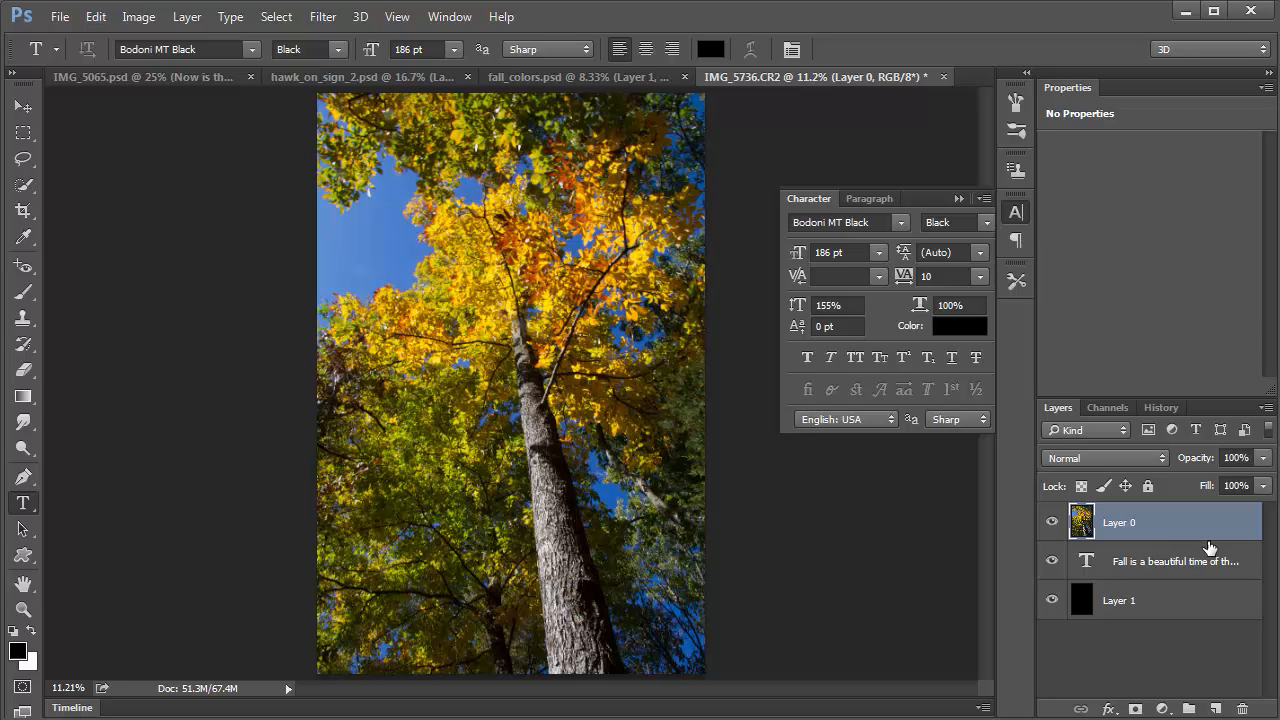
{"action": "left_click_drag", "start_coordinate": [1208, 548], "coordinate": [1208, 538]}
{"action": "key", "text": "alt"}
{"action": "key", "text": "alt"}
{"action": "key", "text": "alt"}
{"action": "left_click_drag", "start_coordinate": [1196, 556], "coordinate": [1206, 538]}
{"action": "left_click", "coordinate": [1206, 538], "text": "alt"}
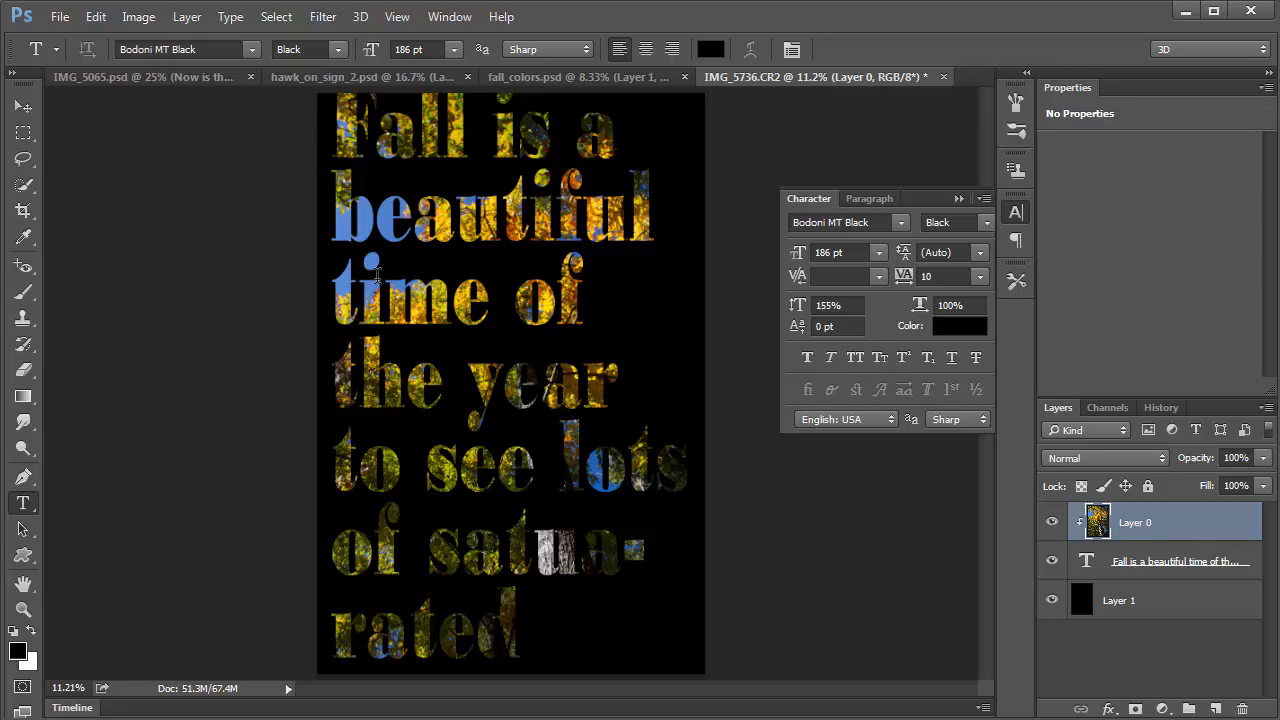
Step: Shift the clipped tree photo slightly within the letters using the Move tool
{"action": "left_click", "coordinate": [25, 108]}
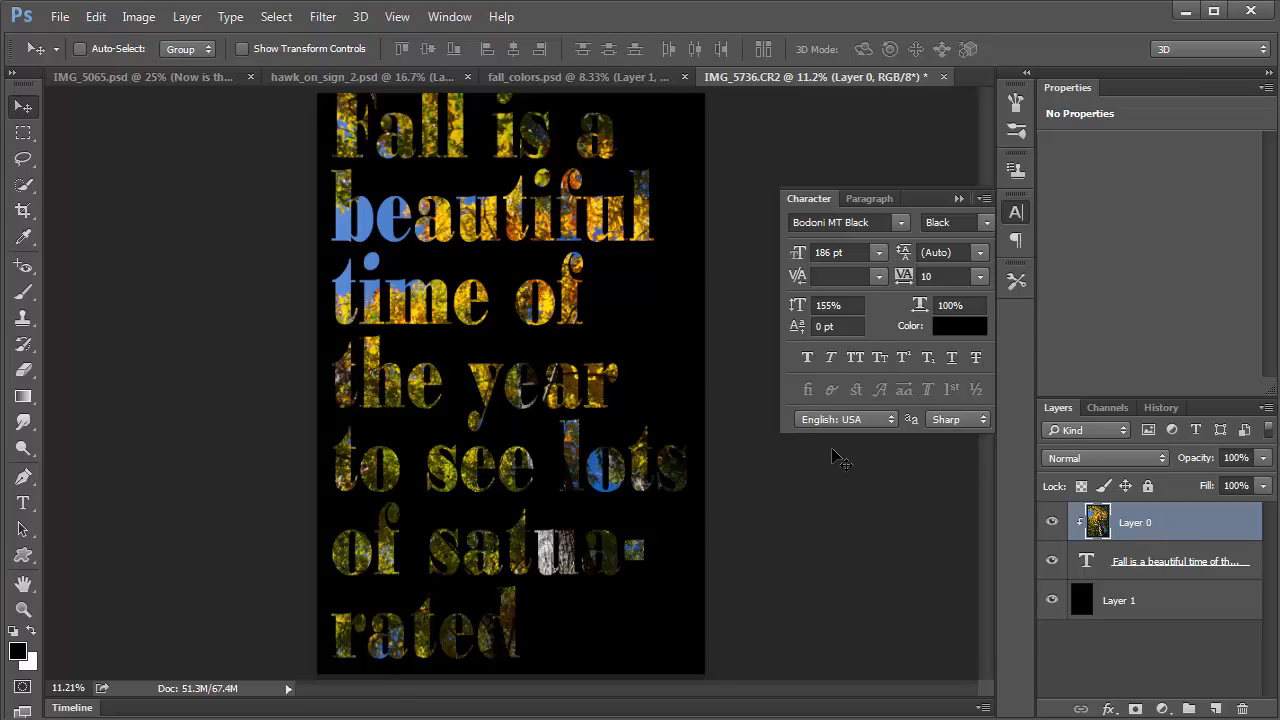
{"action": "left_click_drag", "start_coordinate": [600, 342], "coordinate": [624, 364]}
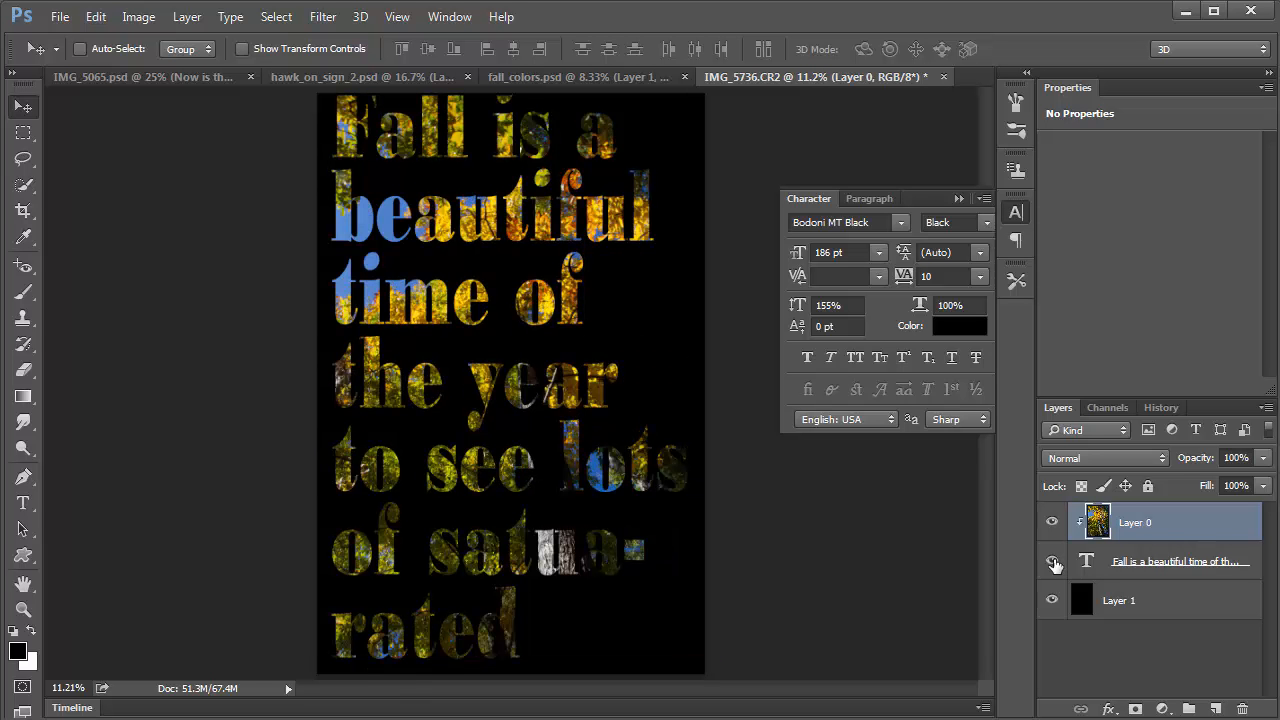
Step: Toggle the photo and text layers off and on to compare, and release the photo's clipping mask
{"action": "left_click", "coordinate": [1050, 560]}
{"action": "left_click", "coordinate": [1051, 524]}
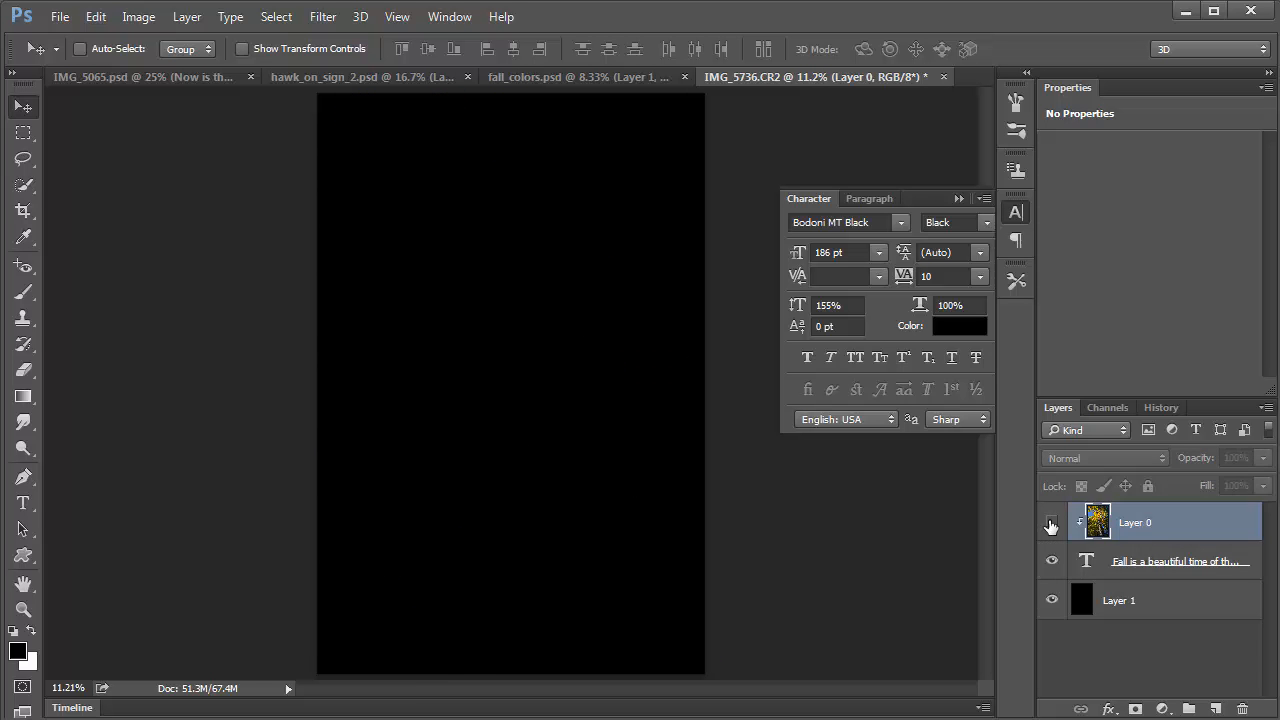
{"action": "left_click", "coordinate": [1051, 524]}
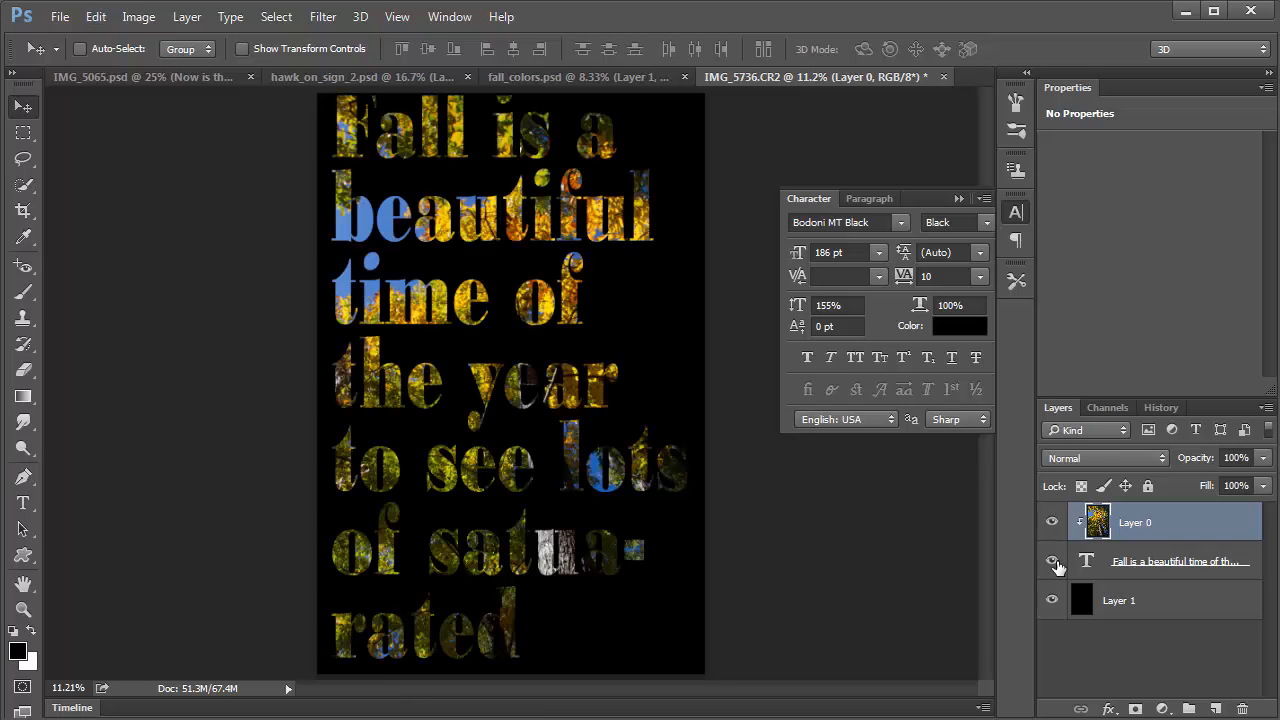
{"action": "left_click", "coordinate": [1054, 563]}
{"action": "left_click", "coordinate": [1051, 561]}
{"action": "left_click", "coordinate": [1208, 538], "text": "alt"}
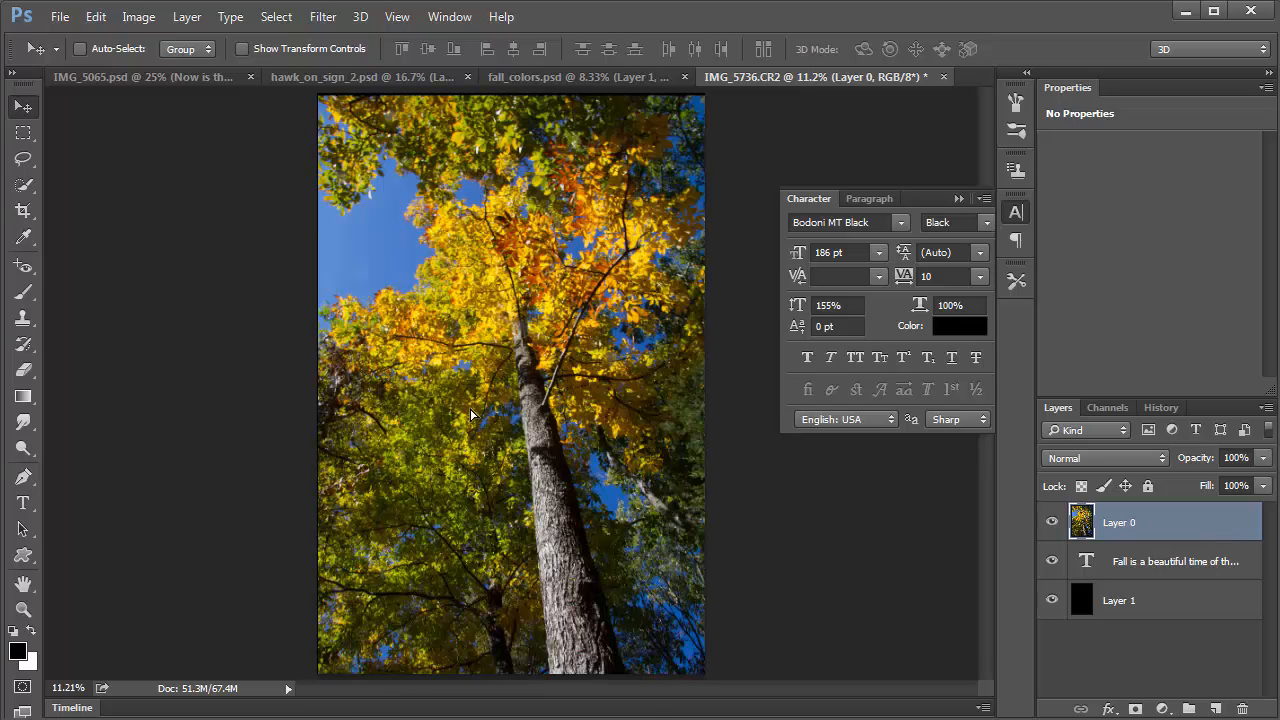
Step: Move the unclipped tree photo down, clip it to the text layer again, and shift it back up within the letters
{"action": "left_click_drag", "start_coordinate": [460, 398], "coordinate": [468, 470]}
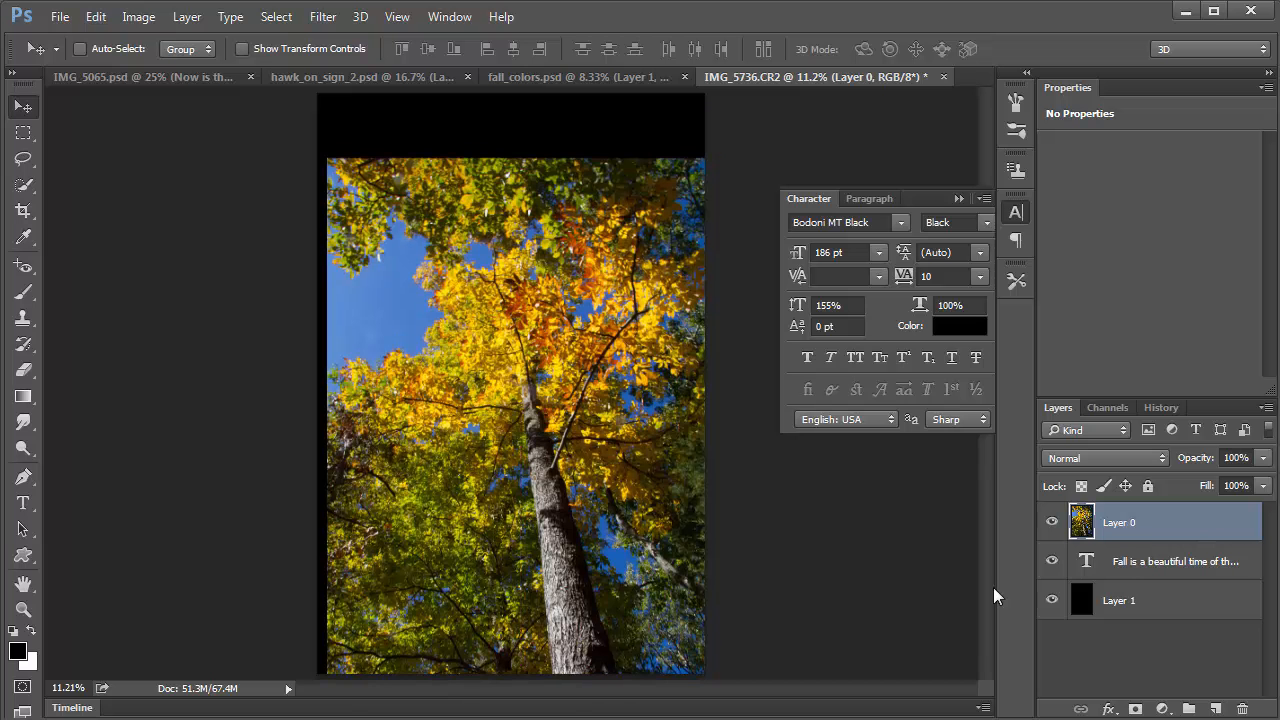
{"action": "left_click", "coordinate": [1200, 537], "text": "alt"}
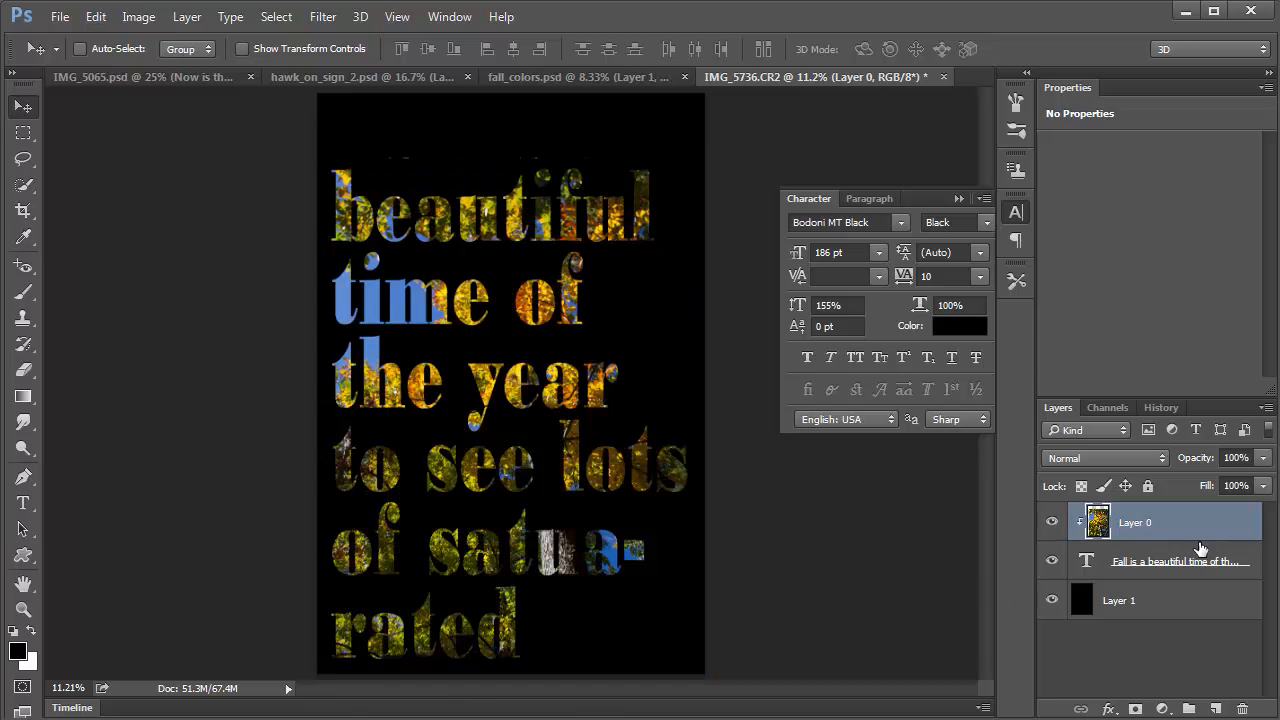
{"action": "left_click_drag", "start_coordinate": [567, 459], "coordinate": [542, 398]}
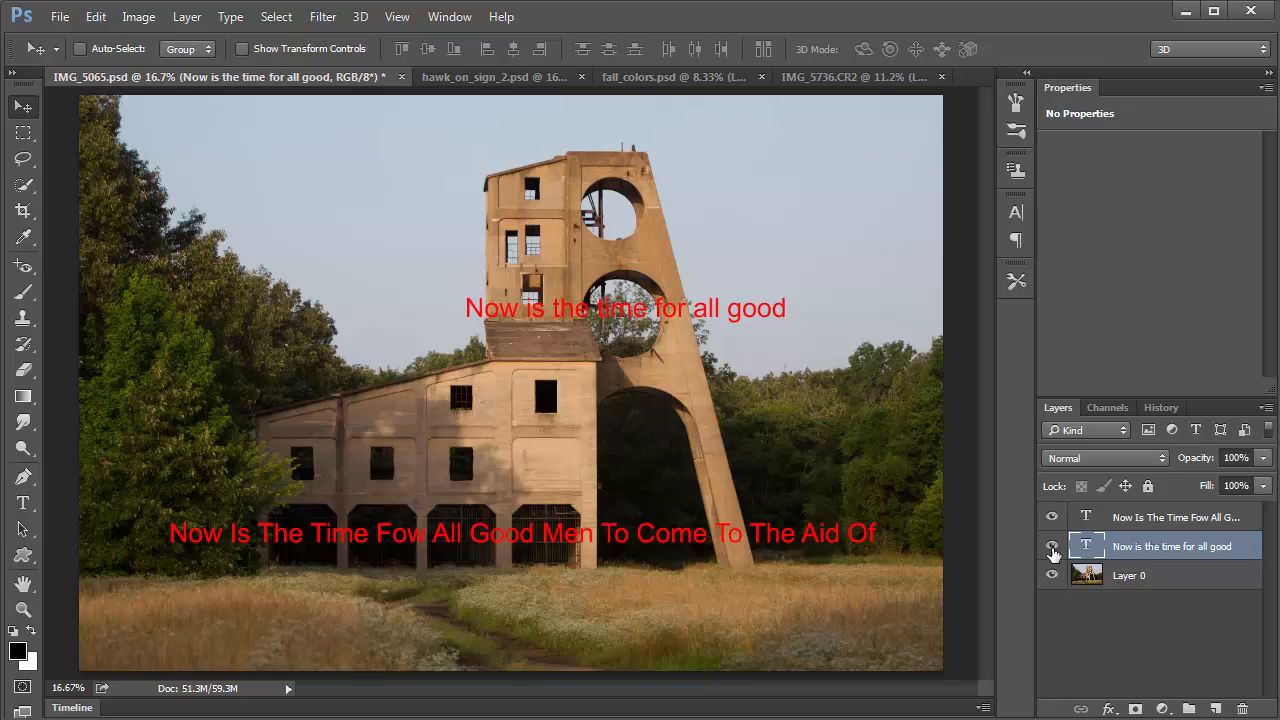
Step: In IMG_5065.psd, hide both text layers and select the building's four ground-floor openings on Layer 0 using a size 150 Quick Selection brush
{"action": "left_click_drag", "start_coordinate": [1052, 549], "coordinate": [1052, 518]}
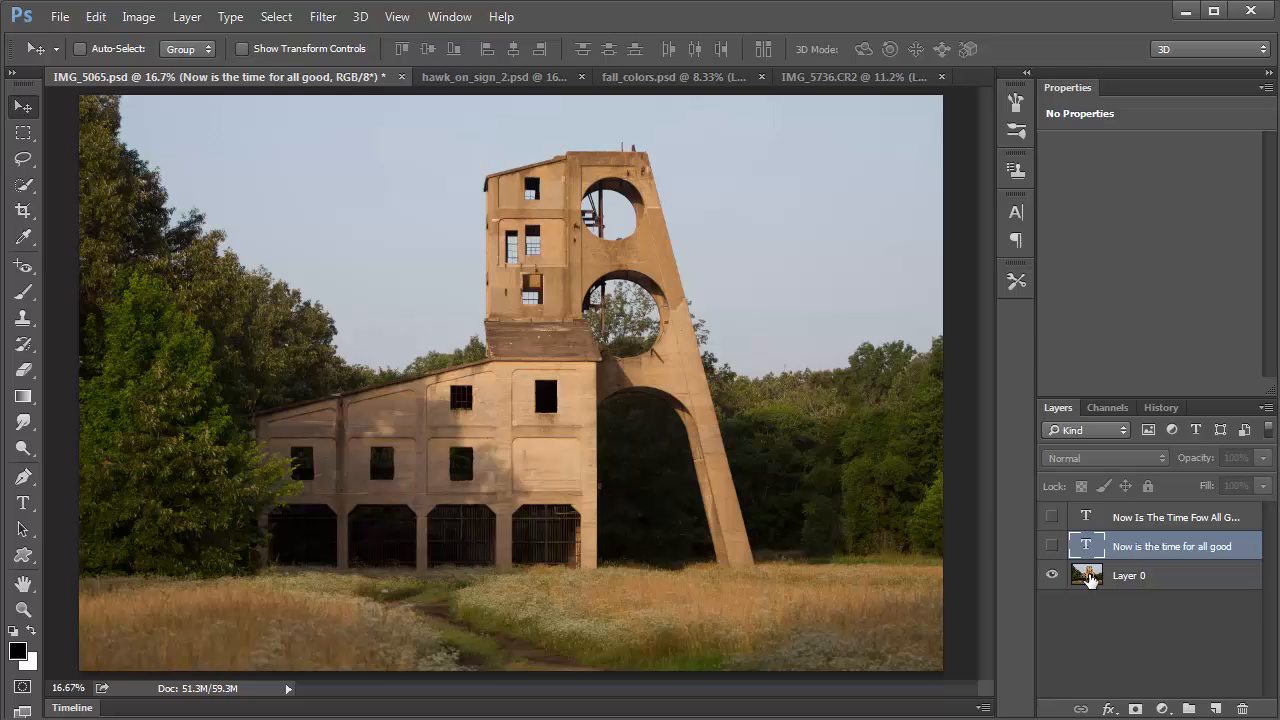
{"action": "left_click", "coordinate": [1090, 578]}
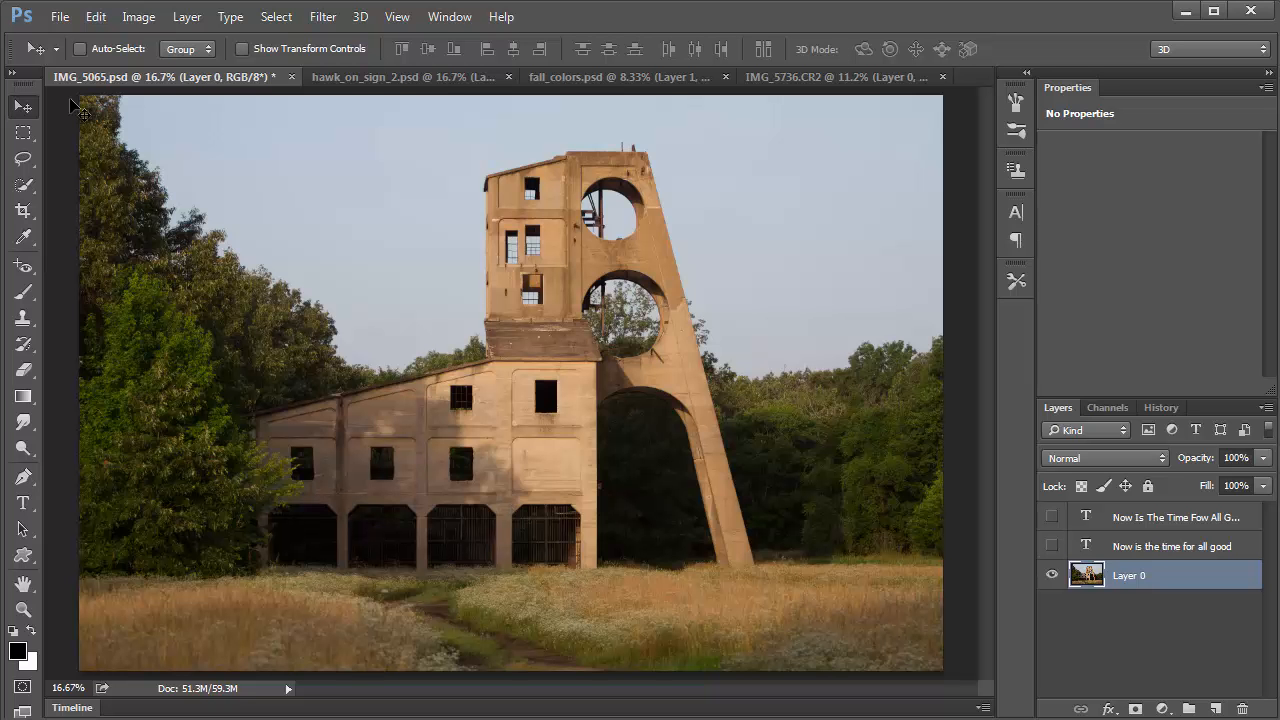
{"action": "left_click", "coordinate": [26, 187]}
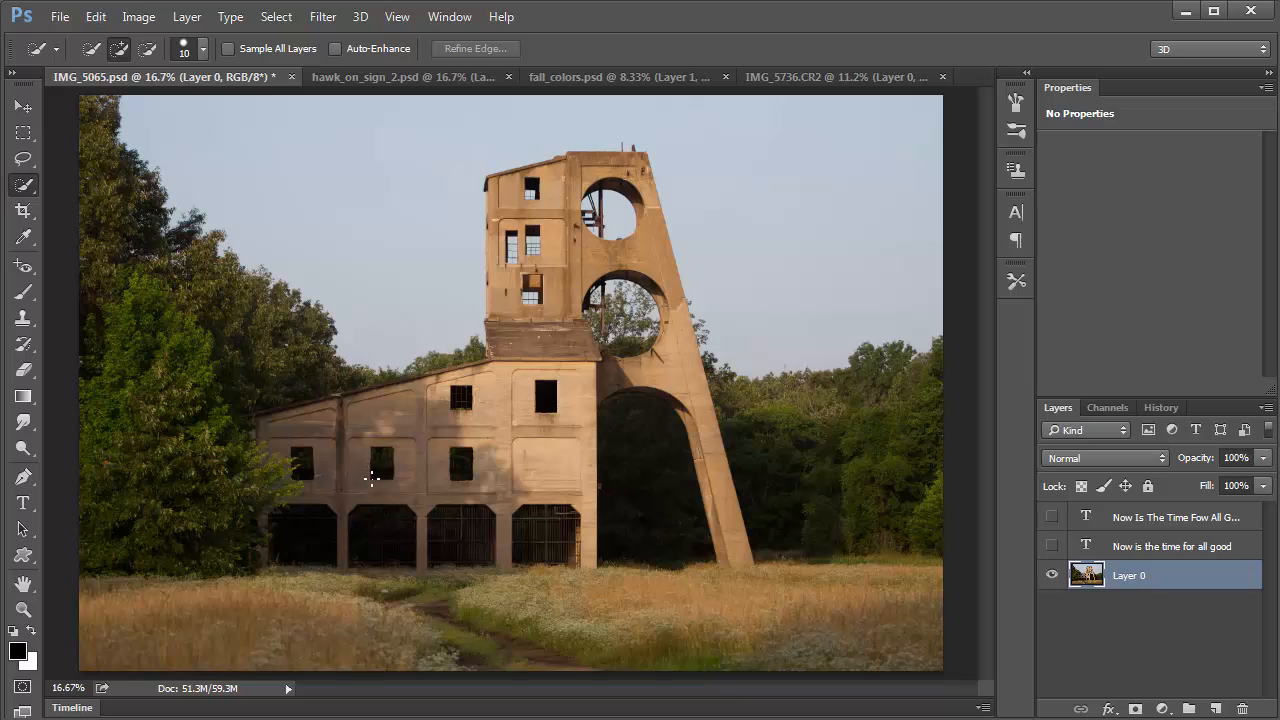
{"action": "key", "text": "bracketright"}
{"action": "key", "text": "bracketright"}
{"action": "key", "text": "bracketright"}
{"action": "key", "text": "bracketright"}
{"action": "key", "text": "bracketright"}
{"action": "mouse_move", "coordinate": [310, 526]}
{"action": "left_mouse_down"}
{"action": "mouse_move", "coordinate": [300, 529]}
{"action": "mouse_move", "coordinate": [337, 529]}
{"action": "left_mouse_up"}
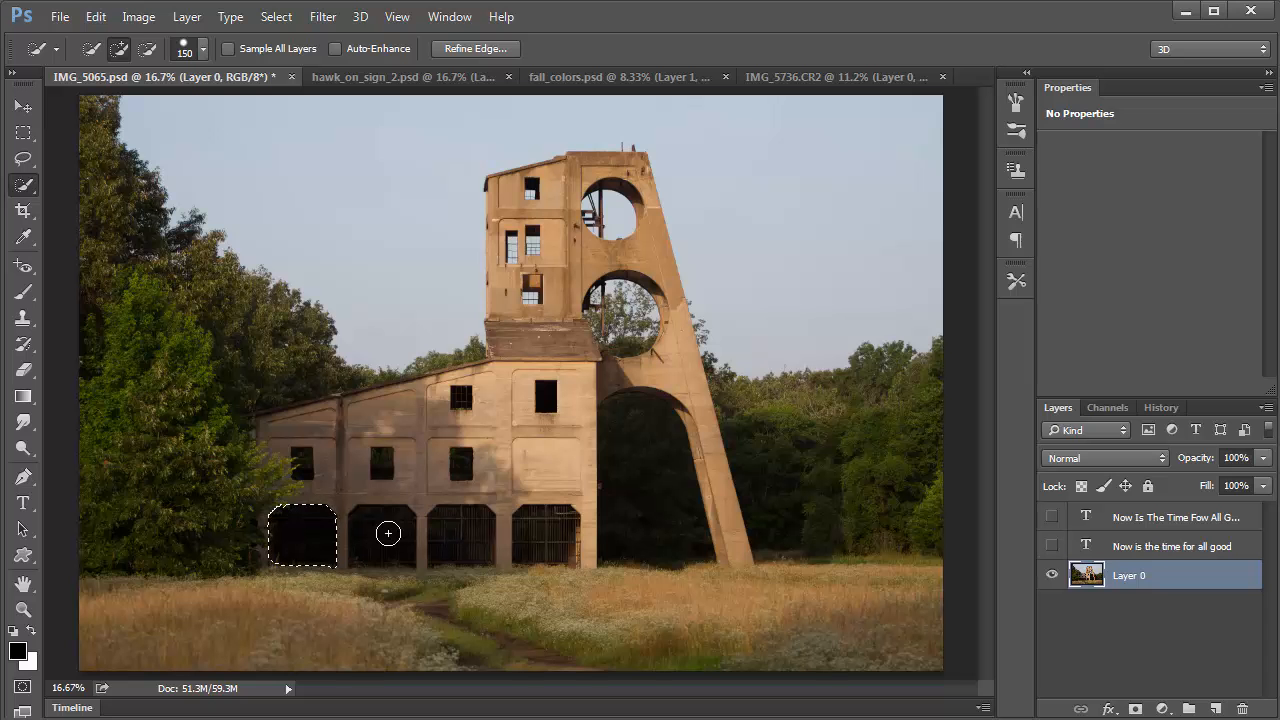
{"action": "left_click_drag", "start_coordinate": [386, 531], "coordinate": [380, 534]}
{"action": "mouse_move", "coordinate": [465, 540]}
{"action": "left_mouse_down"}
{"action": "mouse_move", "coordinate": [460, 531]}
{"action": "mouse_move", "coordinate": [566, 535]}
{"action": "left_mouse_up"}
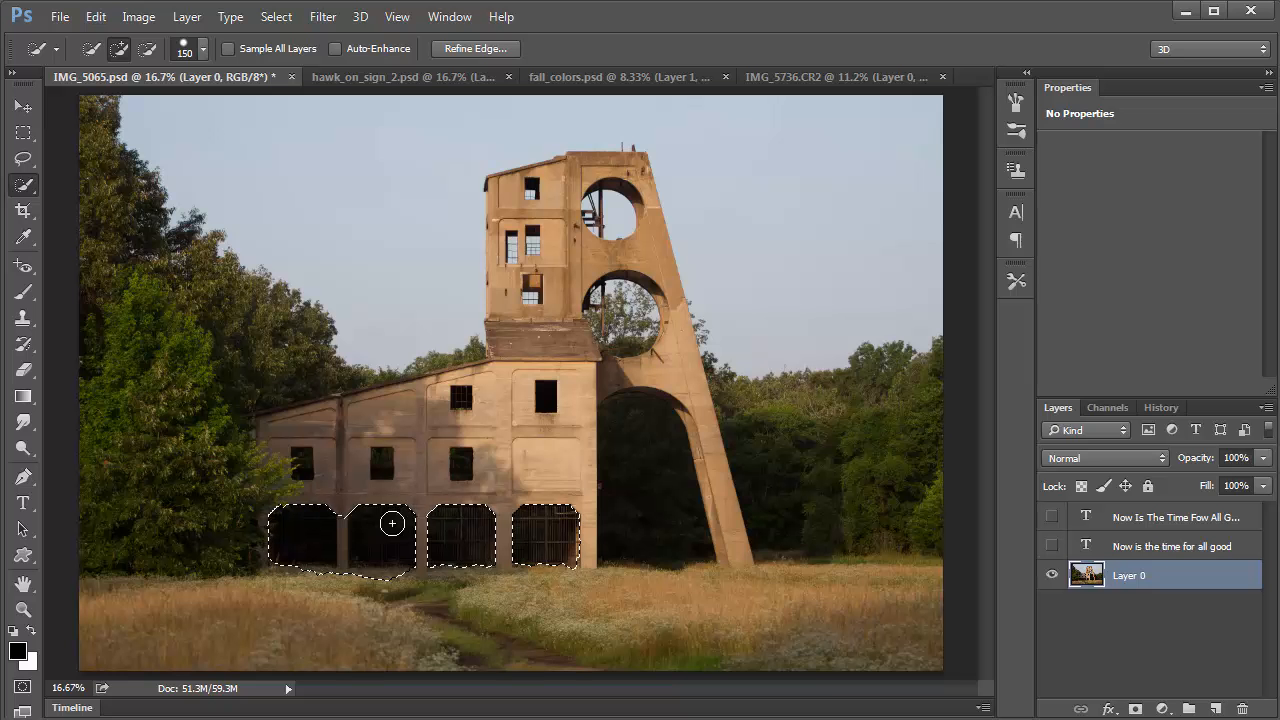
Step: Subtract the pillar and grass spillover around the four openings from the selection with a size 45 Quick Selection brush
{"action": "left_click", "coordinate": [357, 537], "text": "ctrl"}
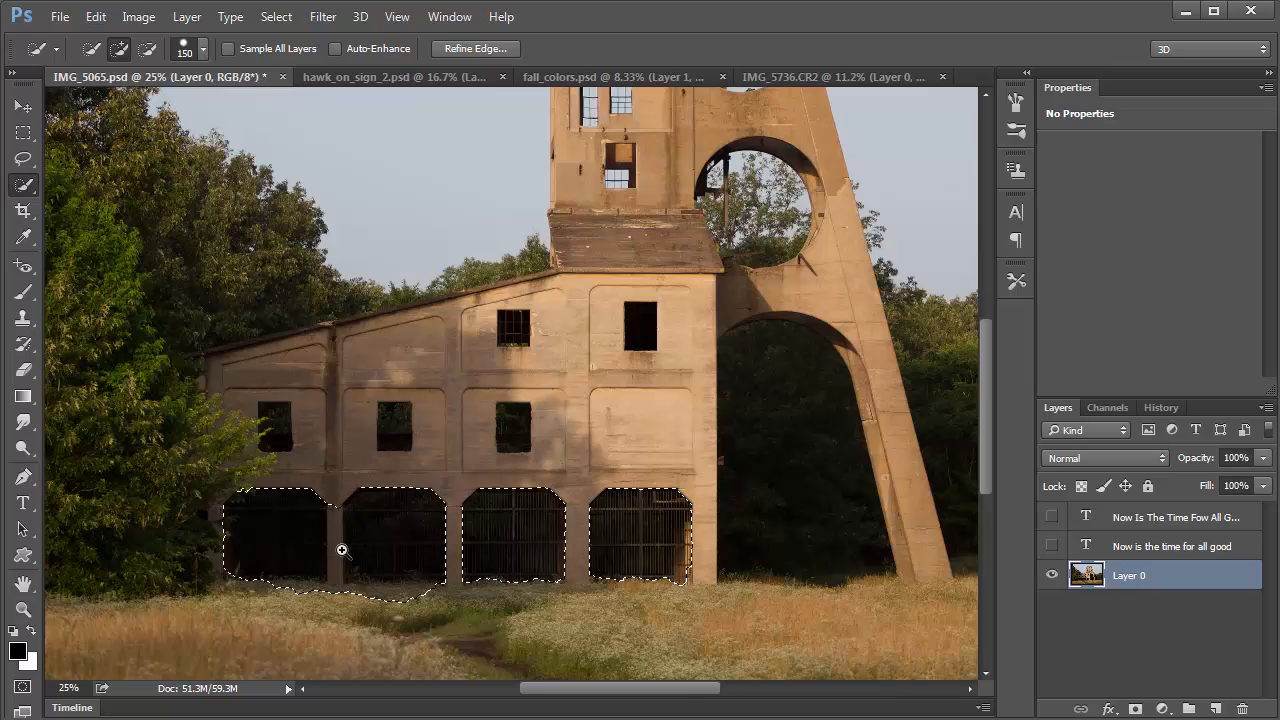
{"action": "left_click", "coordinate": [345, 540], "text": "ctrl"}
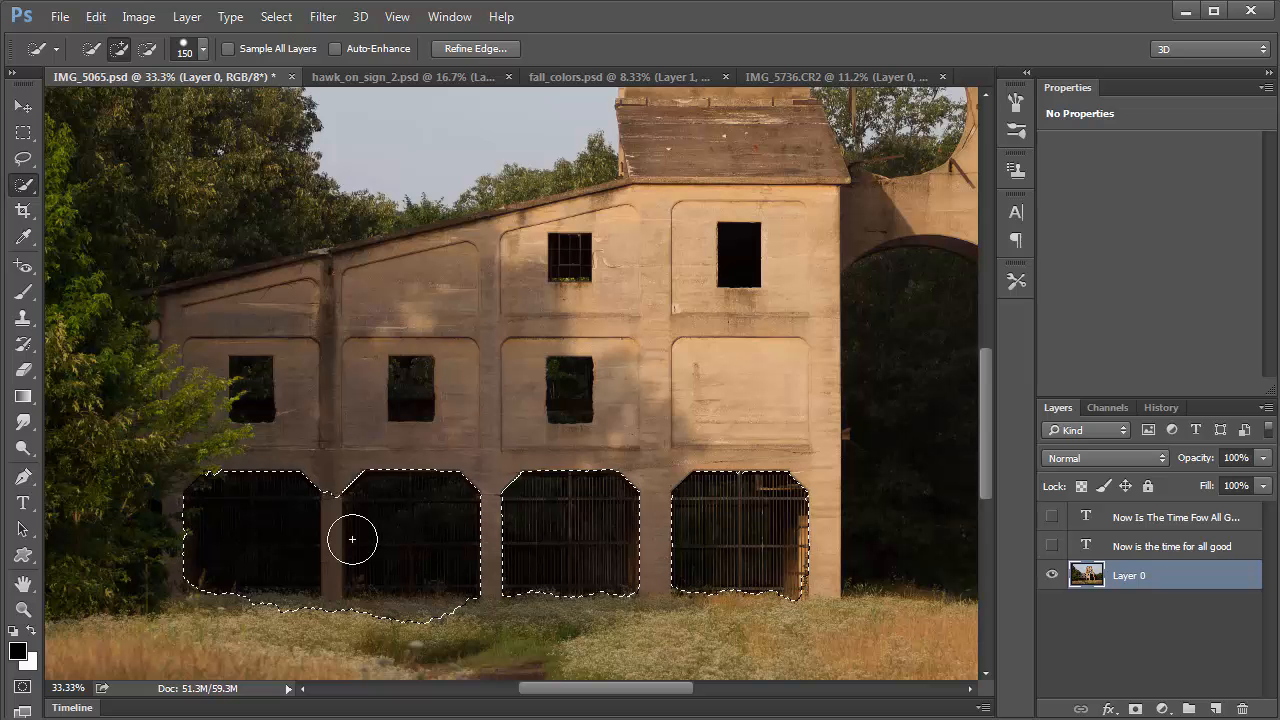
{"action": "key", "text": "bracketleft"}
{"action": "key", "text": "bracketleft"}
{"action": "key", "text": "bracketleft"}
{"action": "key", "text": "bracketleft"}
{"action": "key", "text": "bracketleft"}
{"action": "key", "text": "bracketleft"}
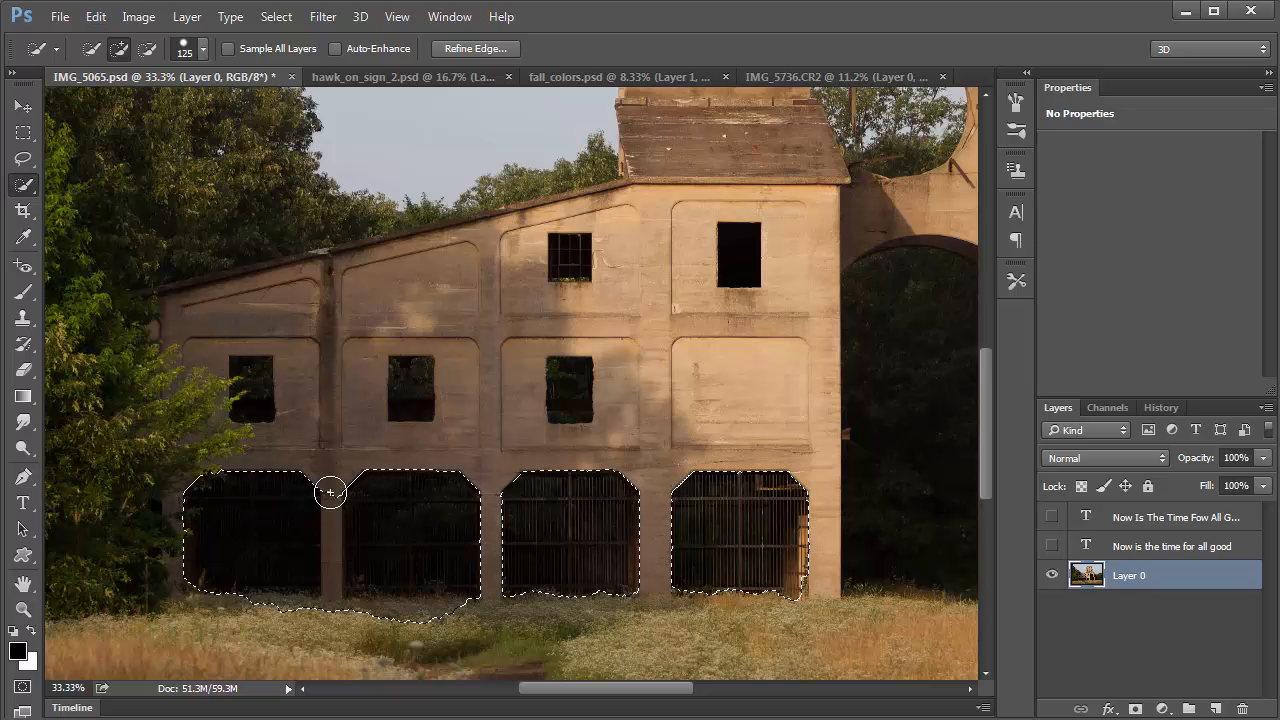
{"action": "key", "text": "bracketleft"}
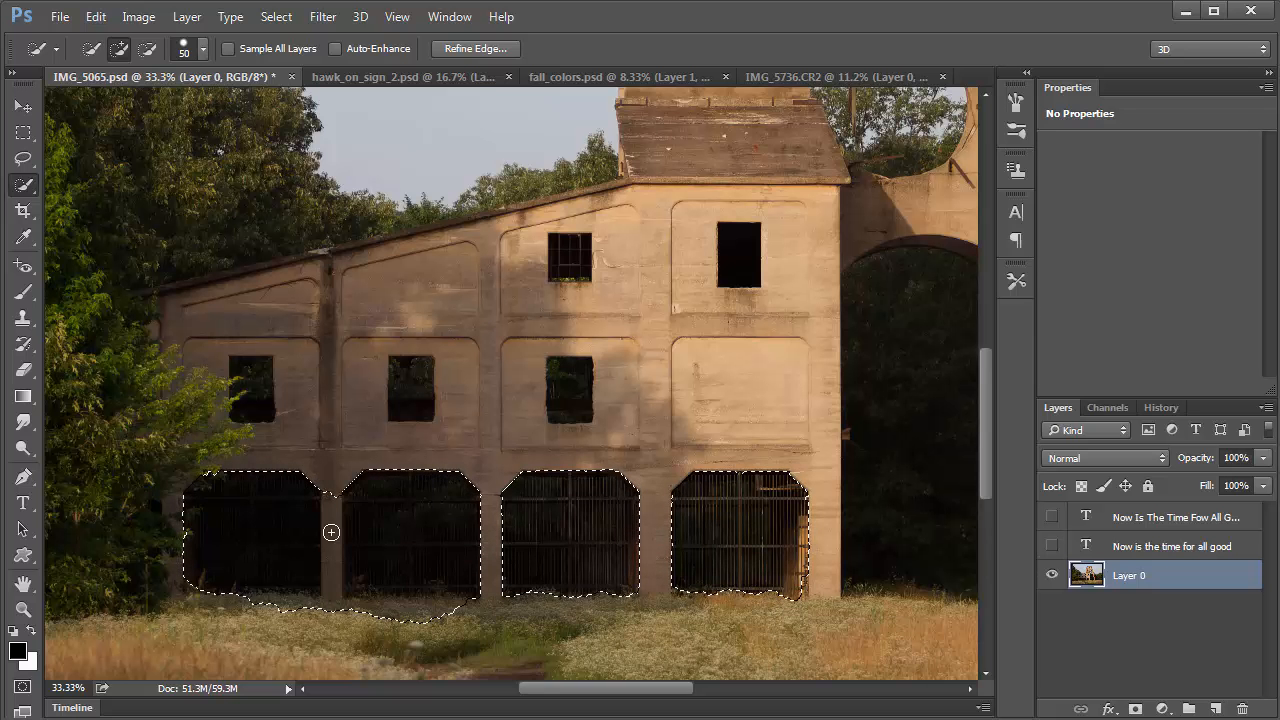
{"action": "key", "text": "bracketleft"}
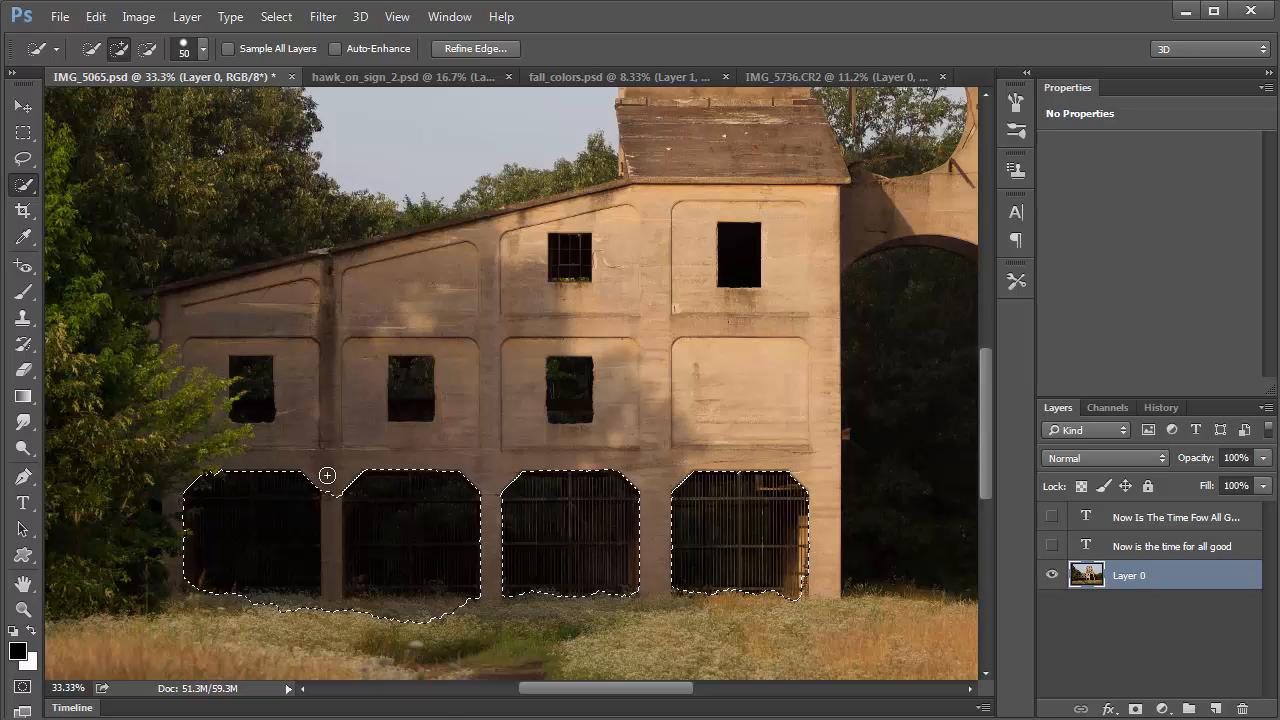
{"action": "key", "text": "alt"}
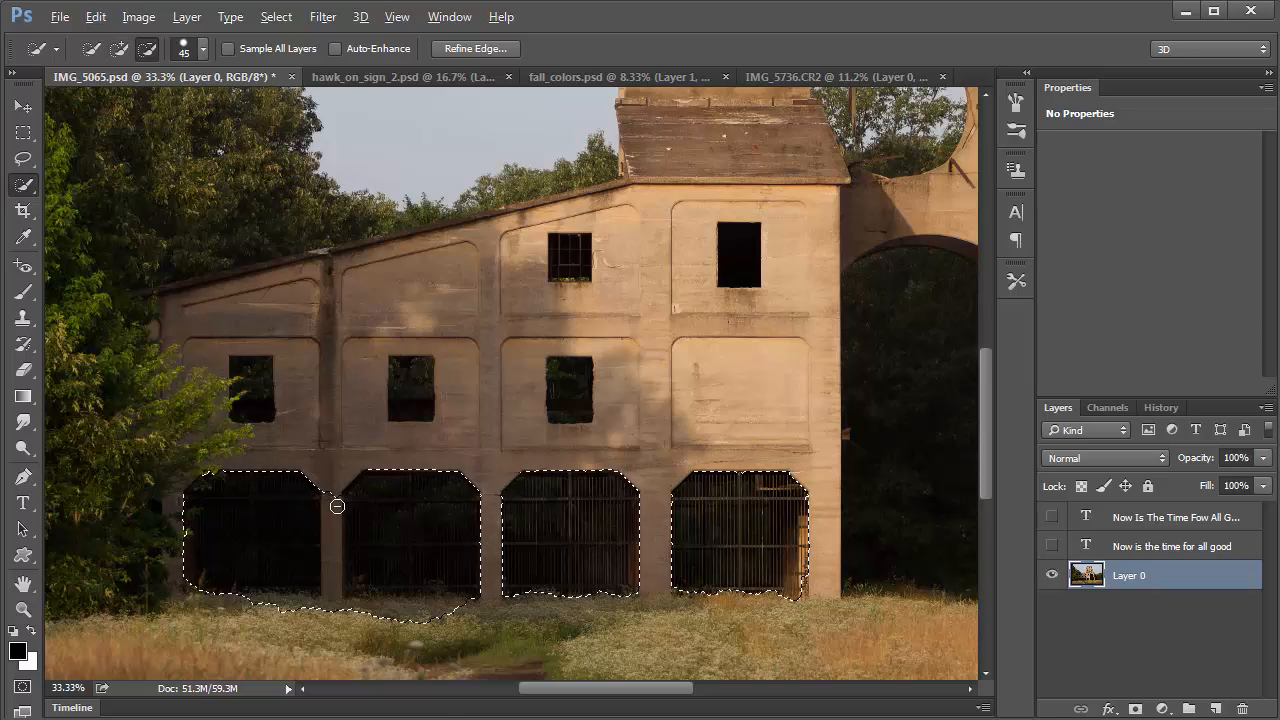
{"action": "left_click_drag", "start_coordinate": [330, 497], "coordinate": [333, 553]}
{"action": "left_click_drag", "start_coordinate": [326, 617], "coordinate": [465, 615]}
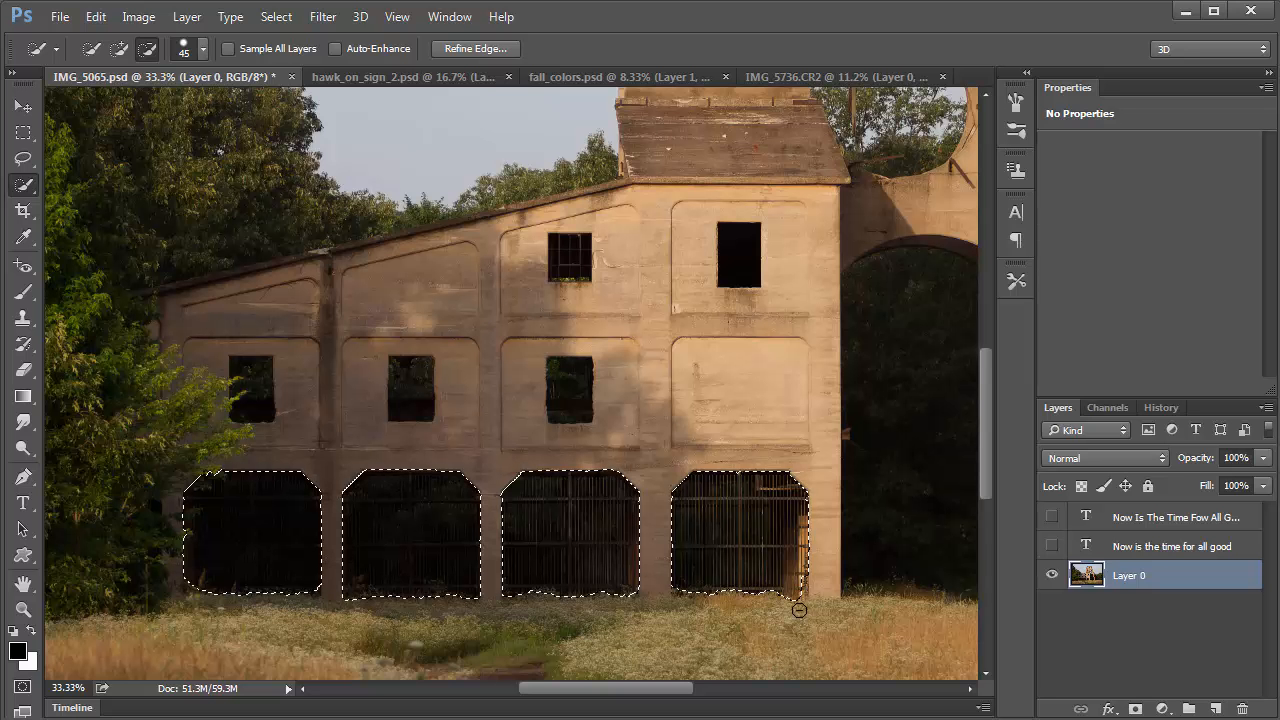
{"action": "left_click_drag", "start_coordinate": [798, 602], "coordinate": [796, 605]}
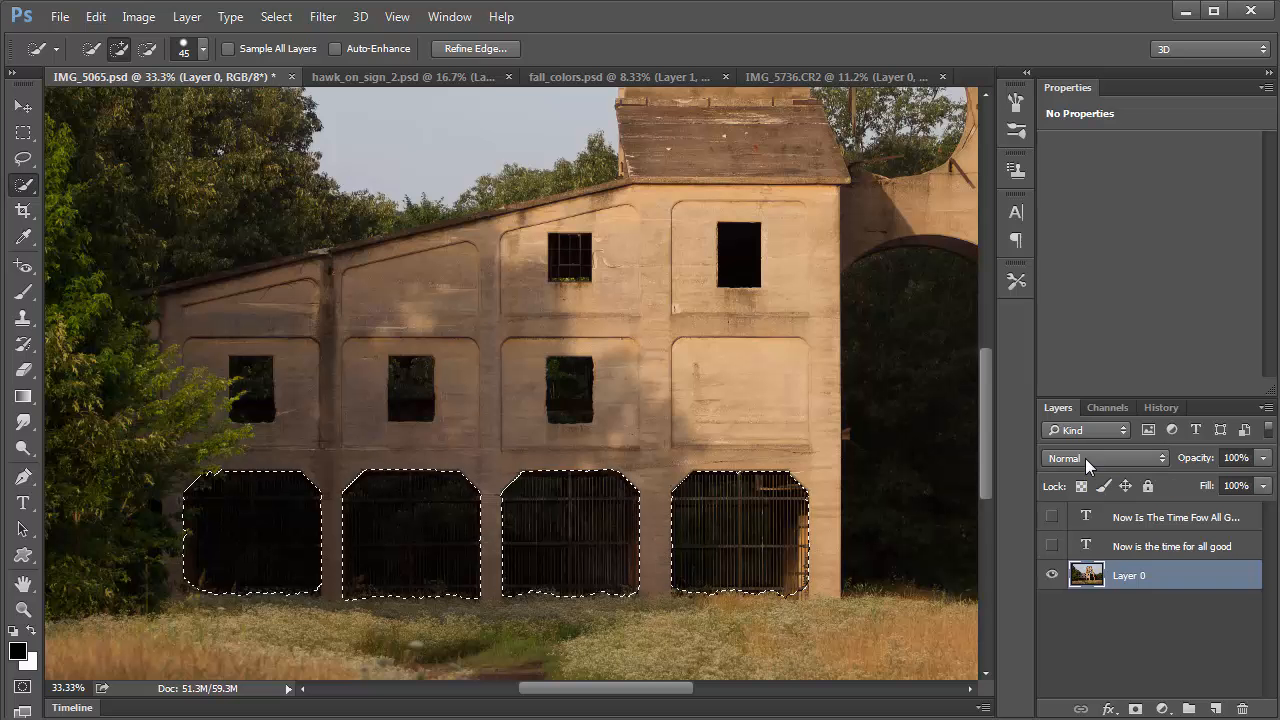
Step: Copy the selected openings to a new layer and toggle Layer 0 off and on to check the cutout
{"action": "key", "text": "ctrl+j"}
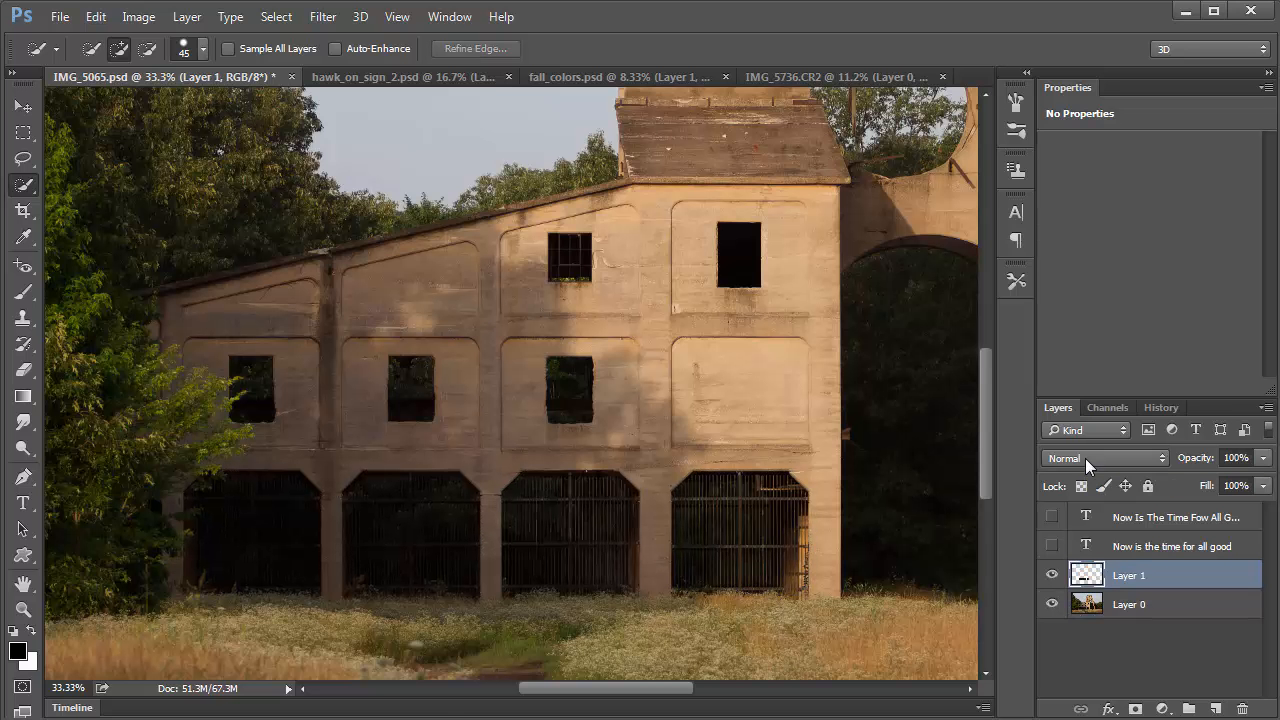
{"action": "left_click", "coordinate": [1052, 605]}
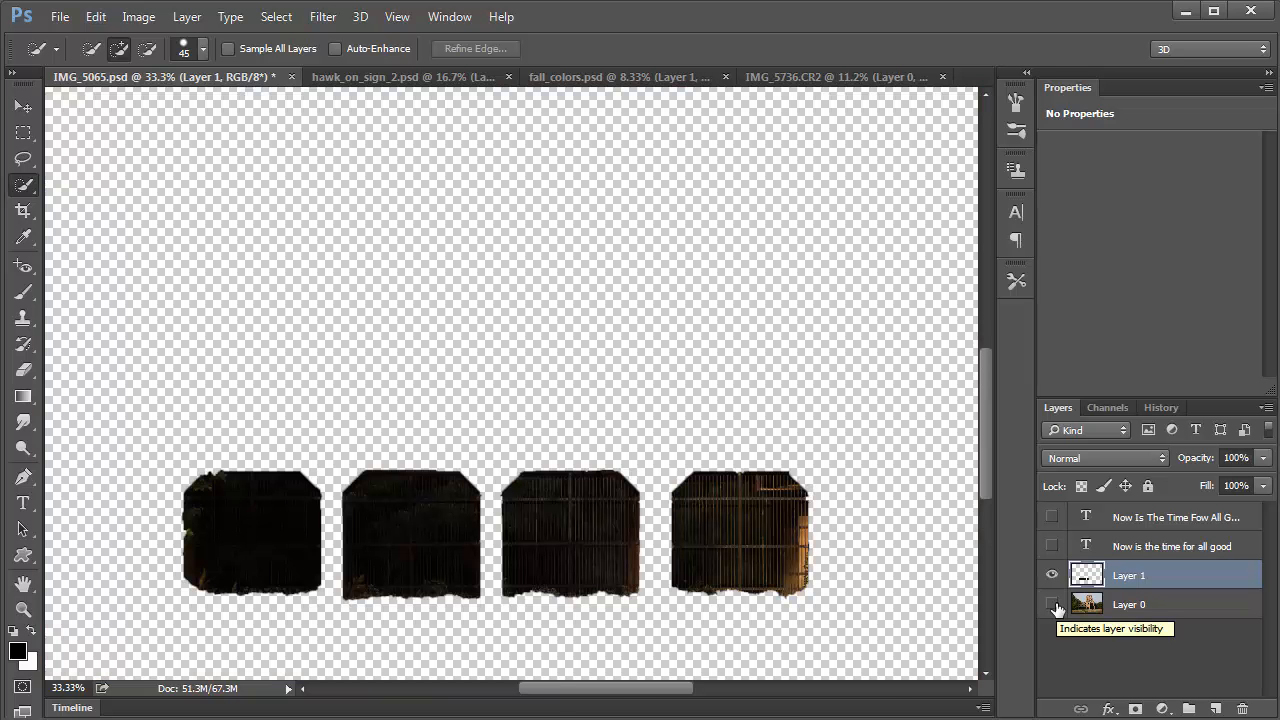
{"action": "left_click", "coordinate": [1057, 607]}
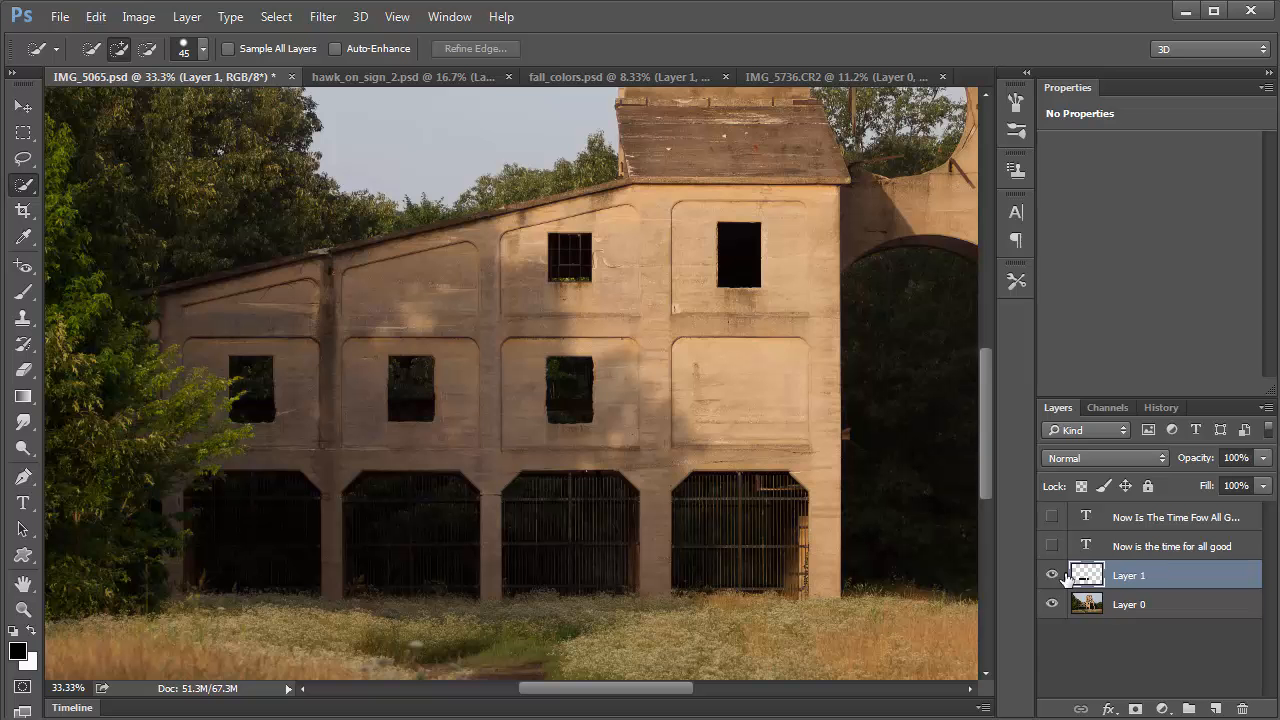
{"action": "left_click", "coordinate": [1050, 605]}
{"action": "left_click", "coordinate": [1050, 605]}
Step: Show the "Now Is The Time Fow All Good Men" text layer and place it directly above the copied openings layer
{"action": "left_click", "coordinate": [1051, 546]}
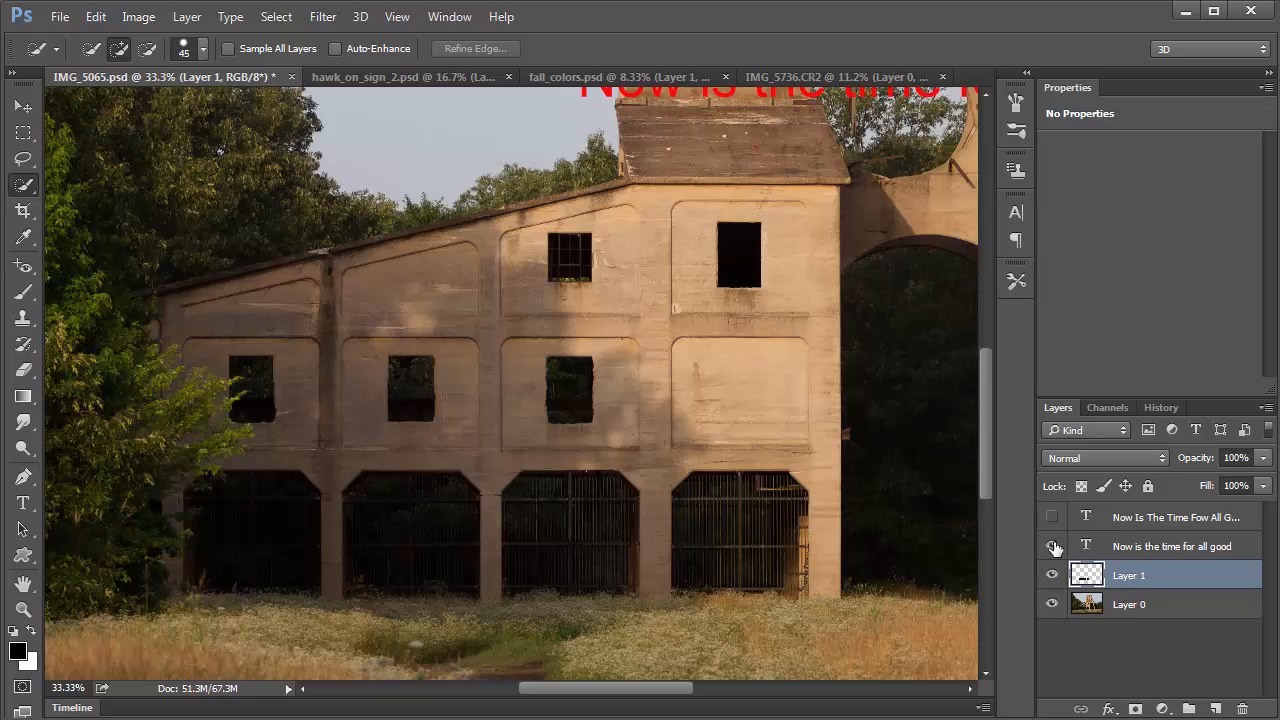
{"action": "left_click", "coordinate": [1051, 546]}
{"action": "left_click", "coordinate": [1051, 517]}
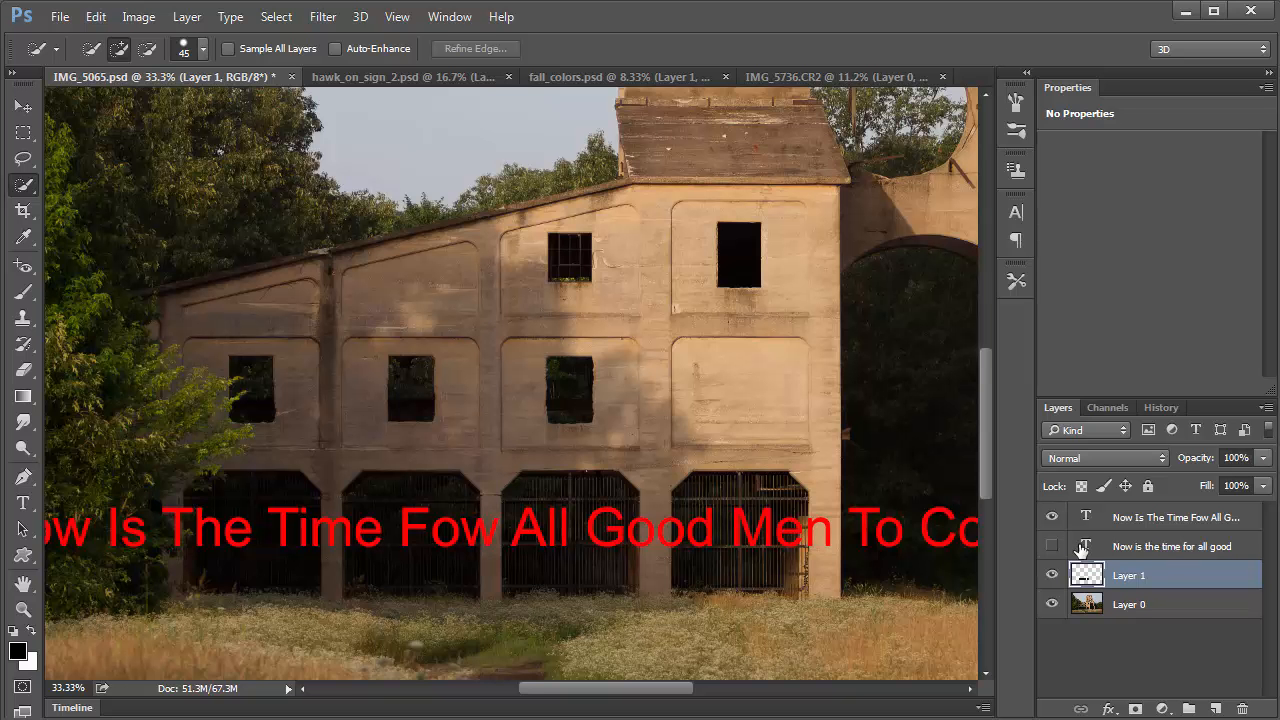
{"action": "left_click", "coordinate": [1159, 519]}
{"action": "left_click_drag", "start_coordinate": [1157, 545], "coordinate": [1165, 565]}
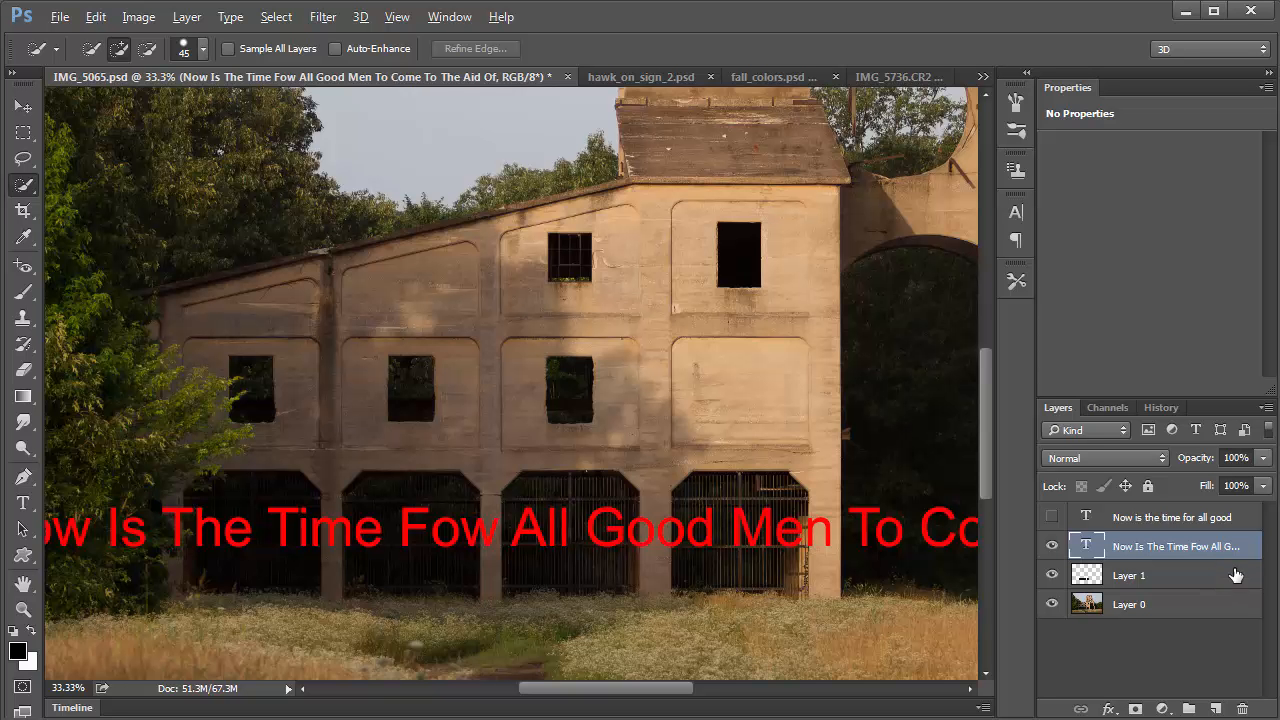
Step: Clip the visible text layer to the openings layer and shift the text slightly left and down with the Move tool
{"action": "left_click_drag", "start_coordinate": [1237, 571], "coordinate": [1237, 556]}
{"action": "left_click", "coordinate": [1237, 556], "text": "alt"}
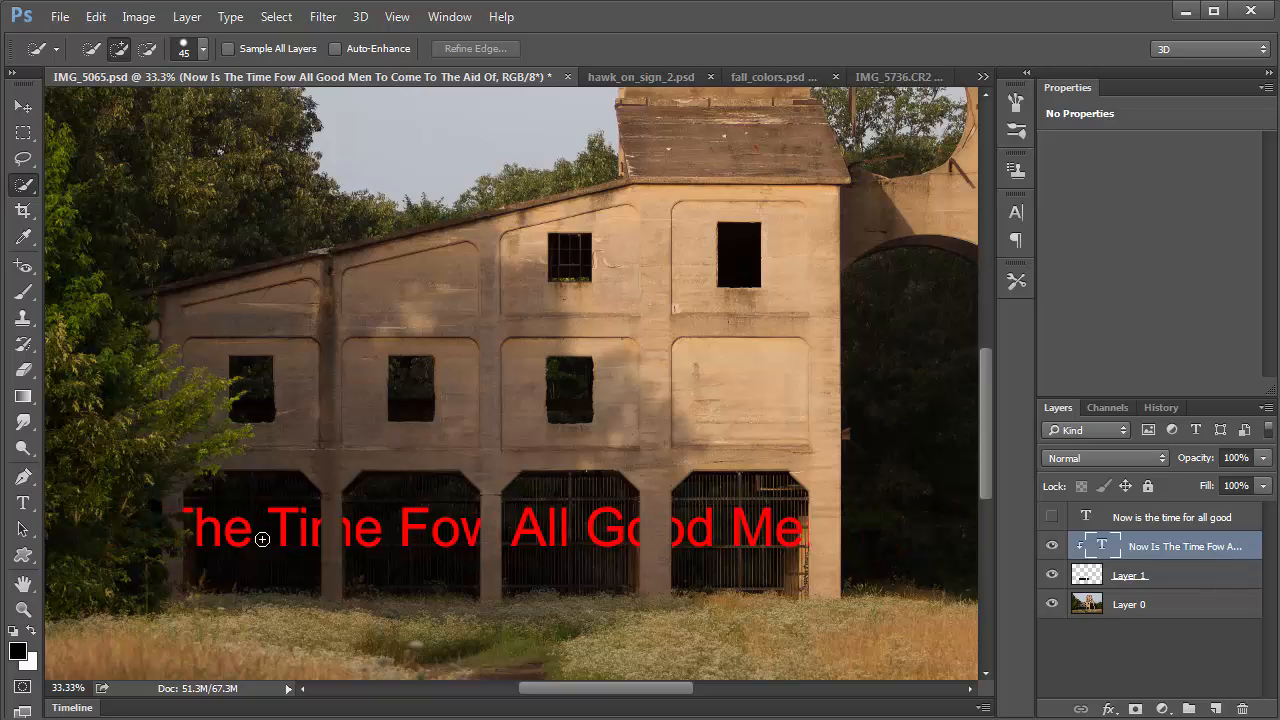
{"action": "left_click", "coordinate": [22, 108]}
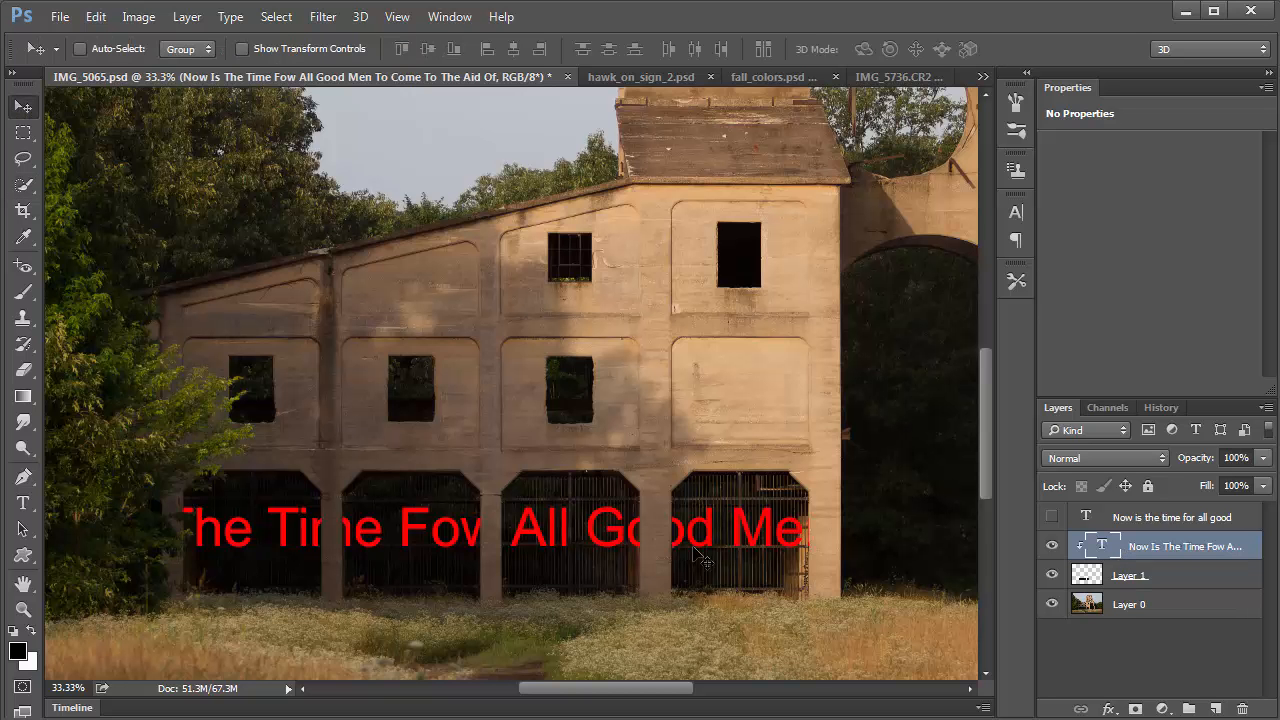
{"action": "left_click_drag", "start_coordinate": [725, 537], "coordinate": [675, 553]}
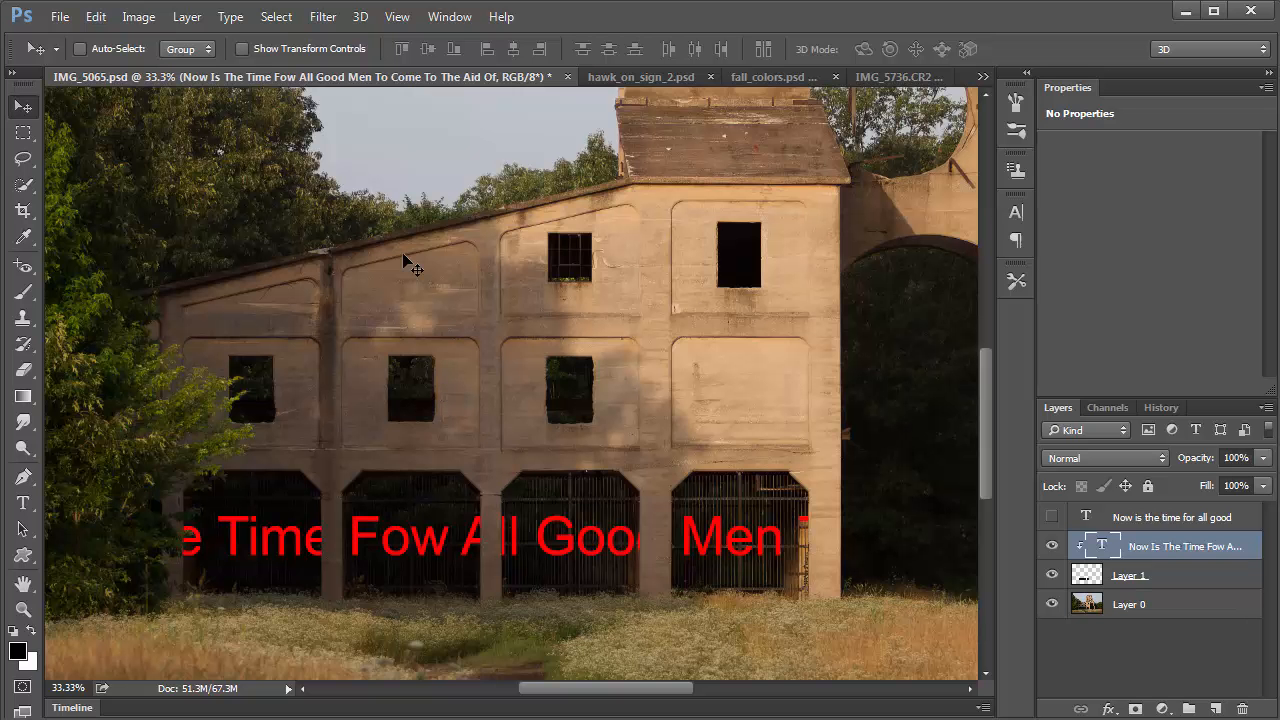
Step: Briefly preview the "Now is the time for all good" text, and quick-select the tower's lower circular opening on Layer 0
{"action": "left_click_drag", "start_coordinate": [805, 445], "coordinate": [703, 541]}
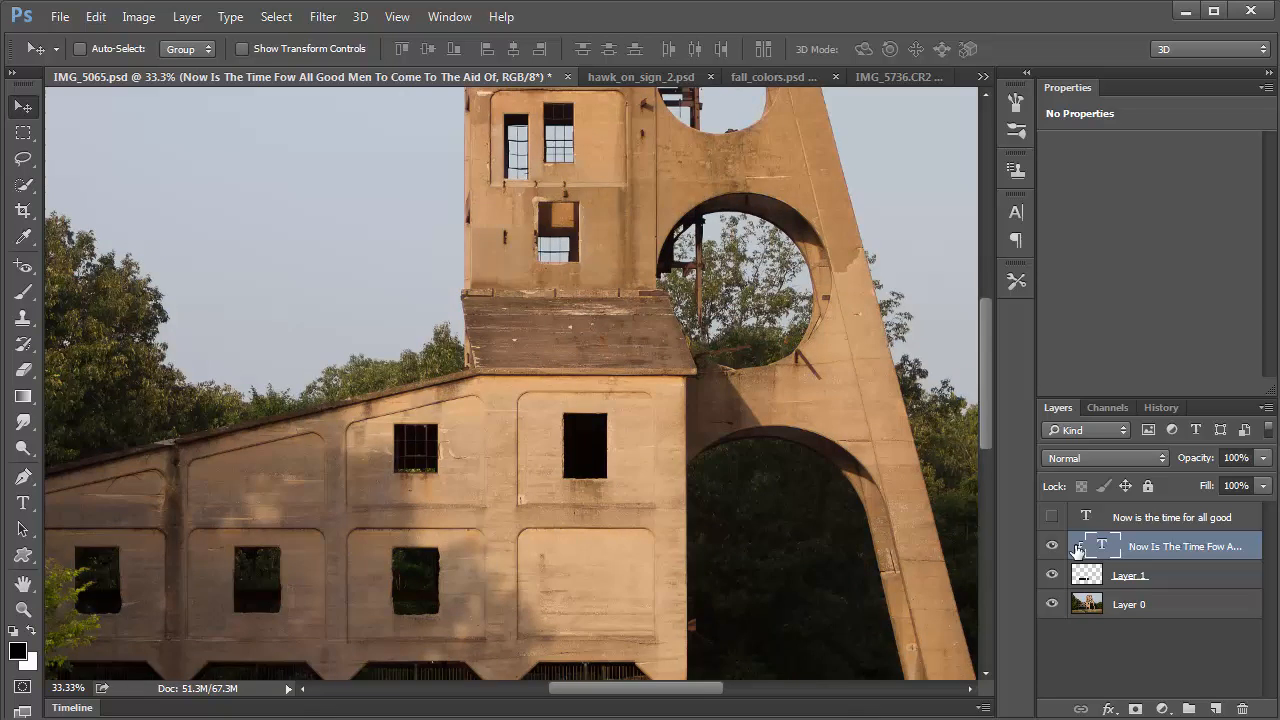
{"action": "left_click", "coordinate": [1051, 519]}
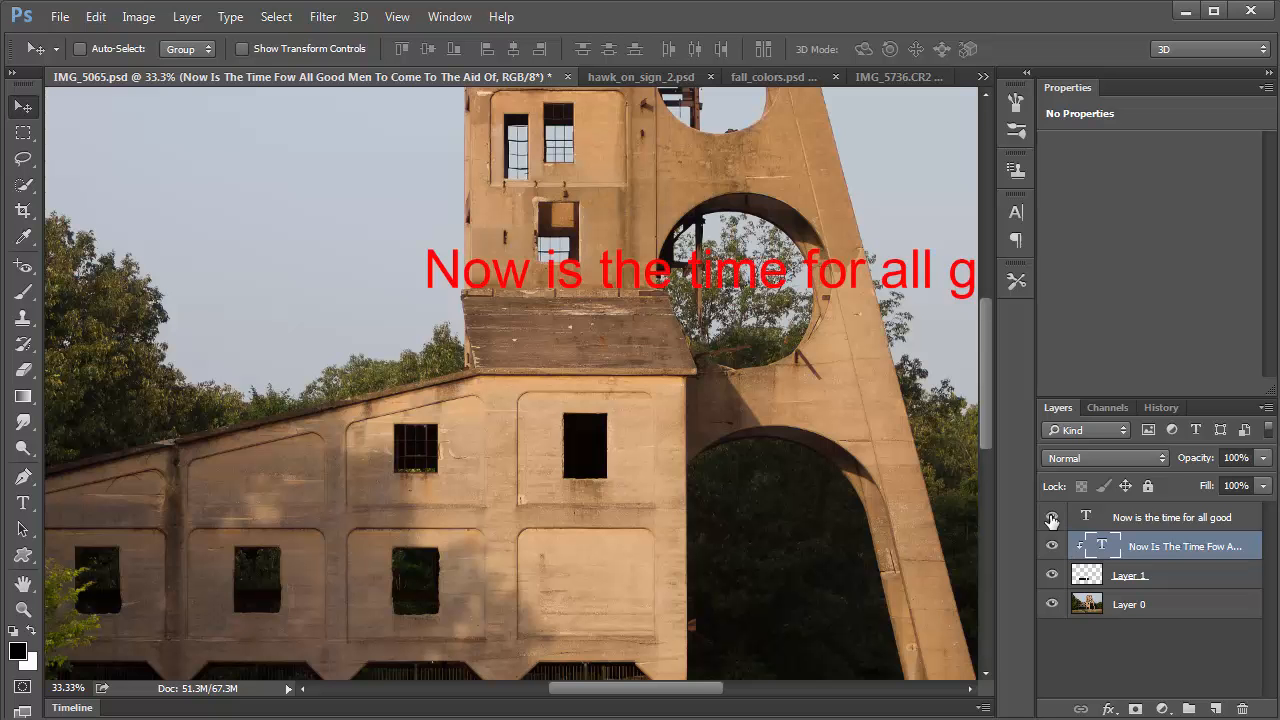
{"action": "left_click", "coordinate": [1052, 517]}
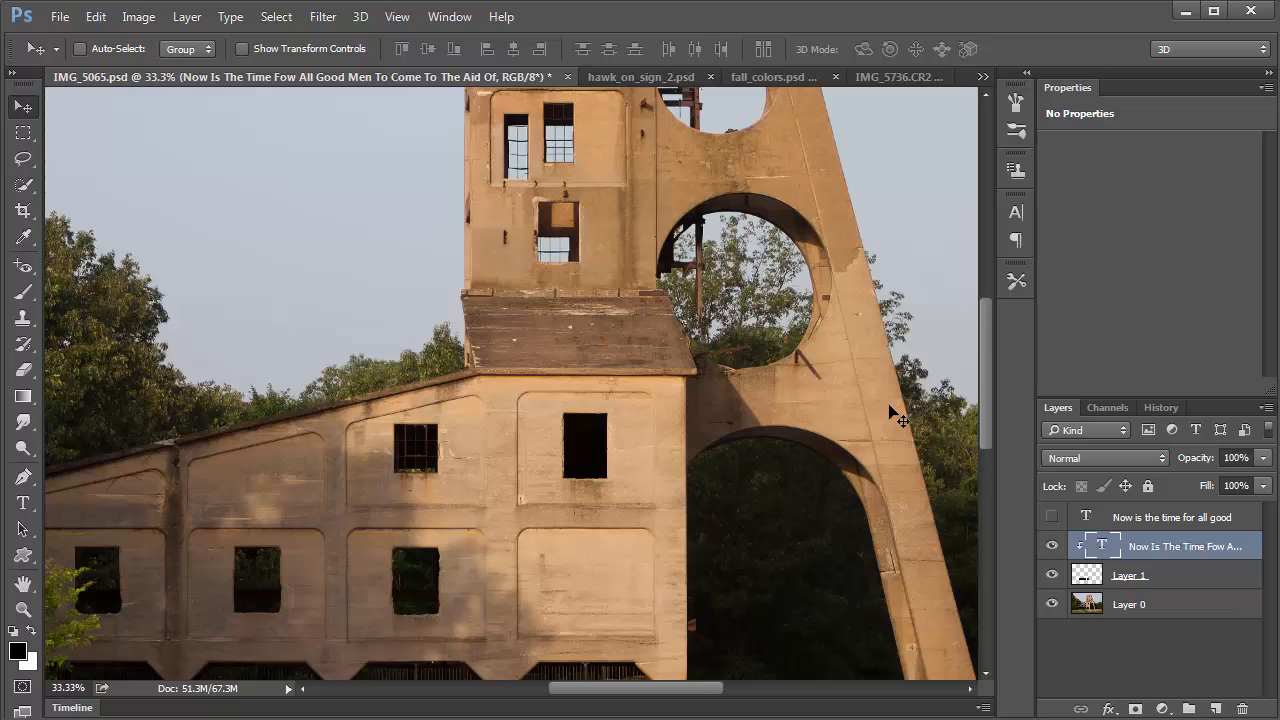
{"action": "left_click", "coordinate": [1104, 600]}
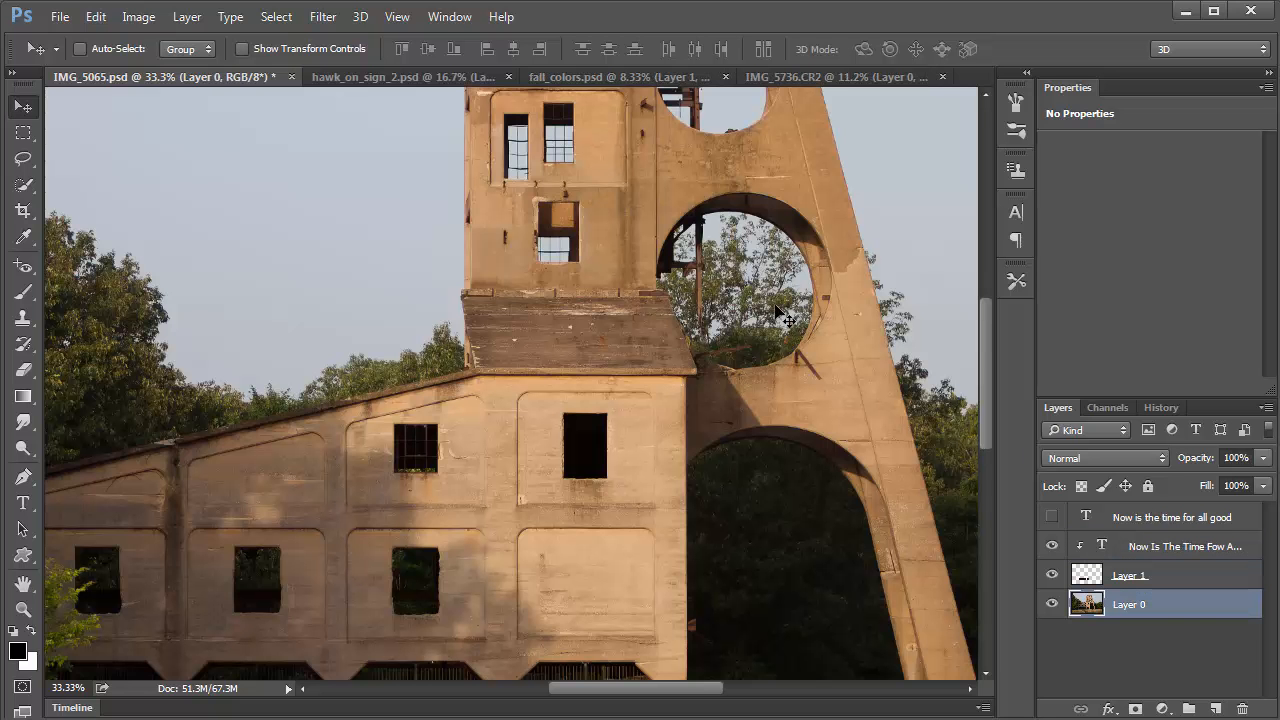
{"action": "left_click", "coordinate": [25, 189]}
{"action": "left_click", "coordinate": [25, 187]}
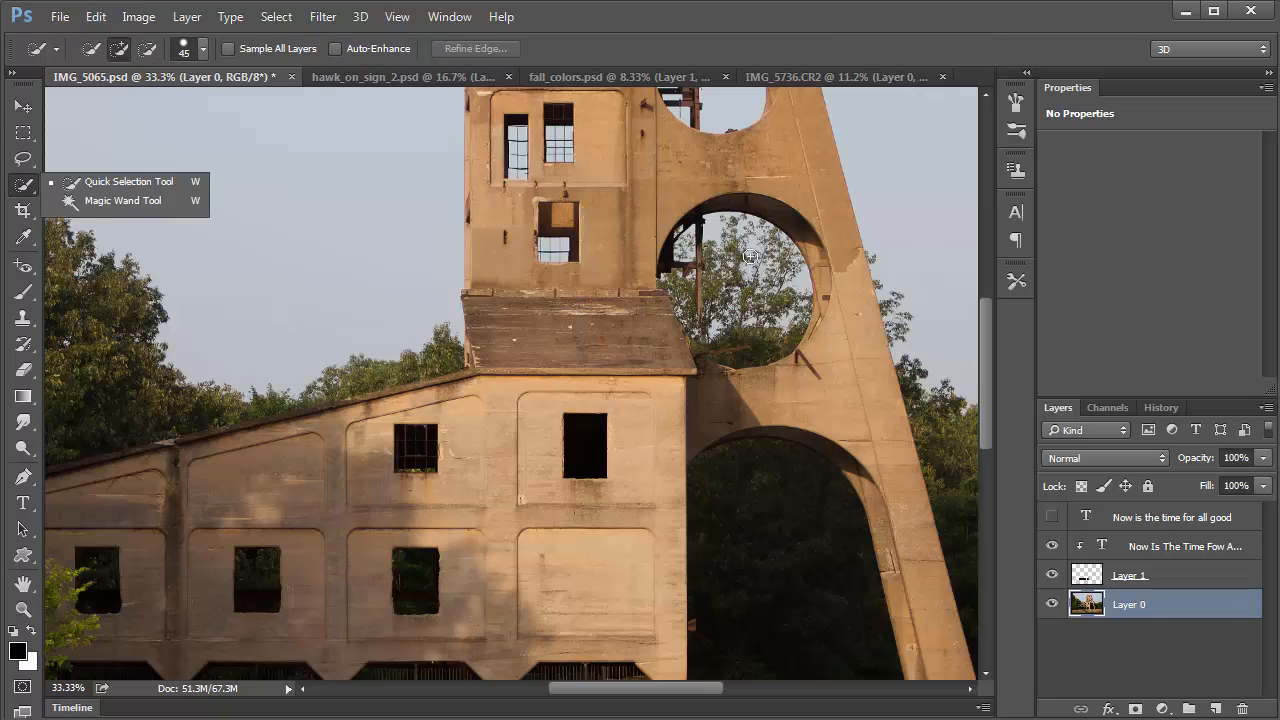
{"action": "mouse_move", "coordinate": [728, 245]}
{"action": "left_mouse_down"}
{"action": "mouse_move", "coordinate": [701, 290]}
{"action": "mouse_move", "coordinate": [755, 326]}
{"action": "mouse_move", "coordinate": [786, 298]}
{"action": "mouse_move", "coordinate": [701, 320]}
{"action": "mouse_move", "coordinate": [704, 333]}
{"action": "mouse_move", "coordinate": [671, 301]}
{"action": "mouse_move", "coordinate": [790, 305]}
{"action": "left_mouse_up"}
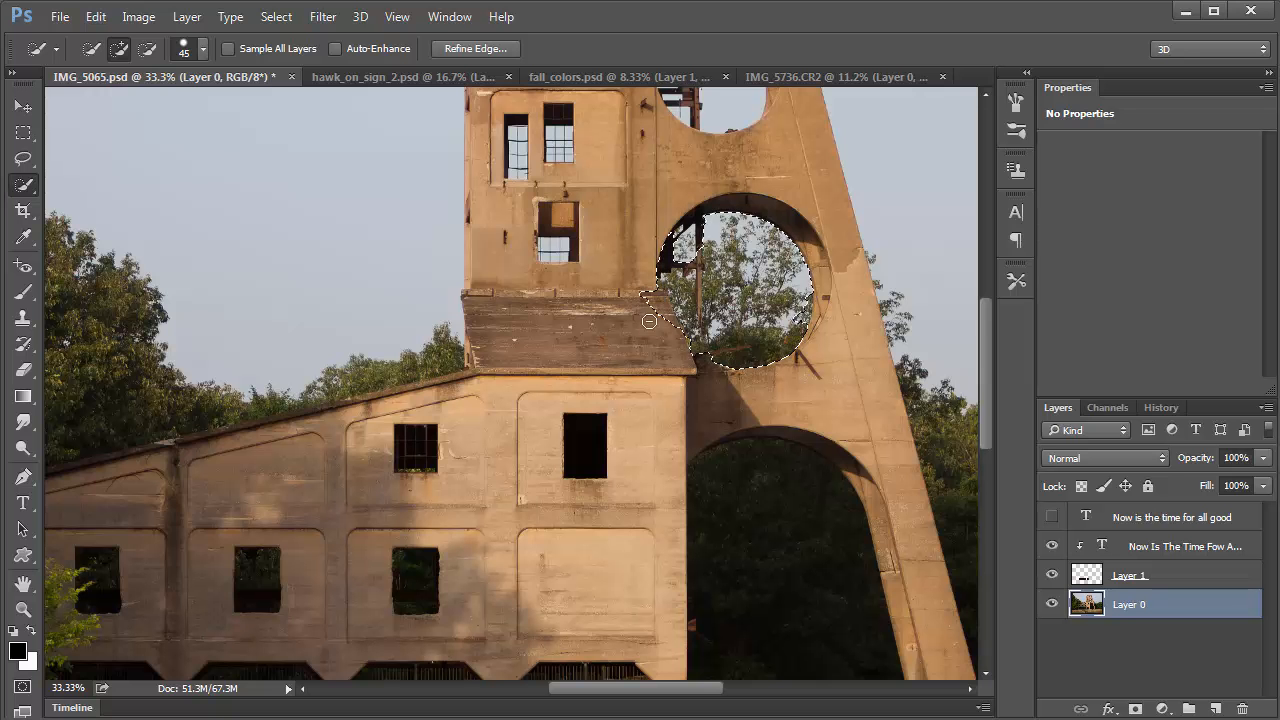
Step: Subtract the sloping roof edge from the selection of the tower's lower circular opening and refine the lower corner
{"action": "key", "text": "alt"}
{"action": "left_click_drag", "start_coordinate": [643, 283], "coordinate": [667, 337]}
{"action": "scroll", "coordinate": [705, 345], "scroll_direction": "up", "scroll_amount": 1}
{"action": "scroll", "coordinate": [706, 353], "scroll_direction": "up", "scroll_amount": 1}
{"action": "scroll", "coordinate": [682, 349], "scroll_direction": "up", "scroll_amount": 1}
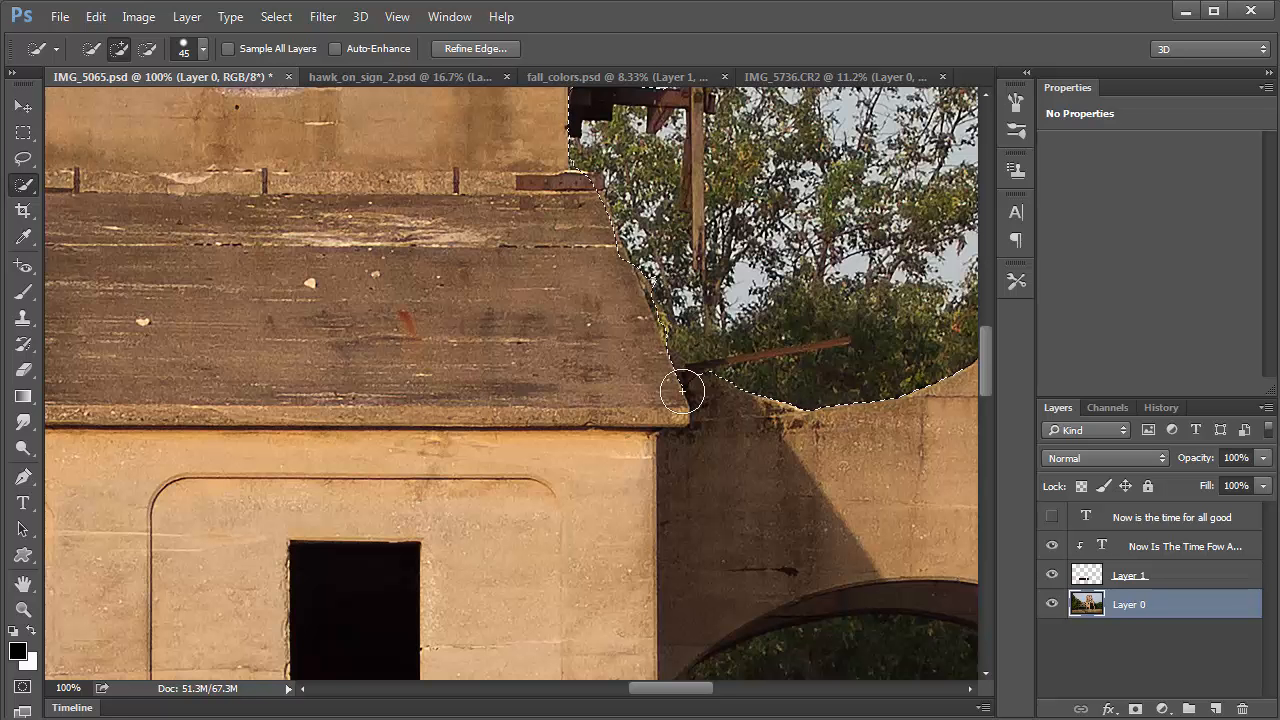
{"action": "key", "text": "alt"}
{"action": "left_click_drag", "start_coordinate": [665, 382], "coordinate": [673, 387]}
{"action": "left_click", "coordinate": [672, 340]}
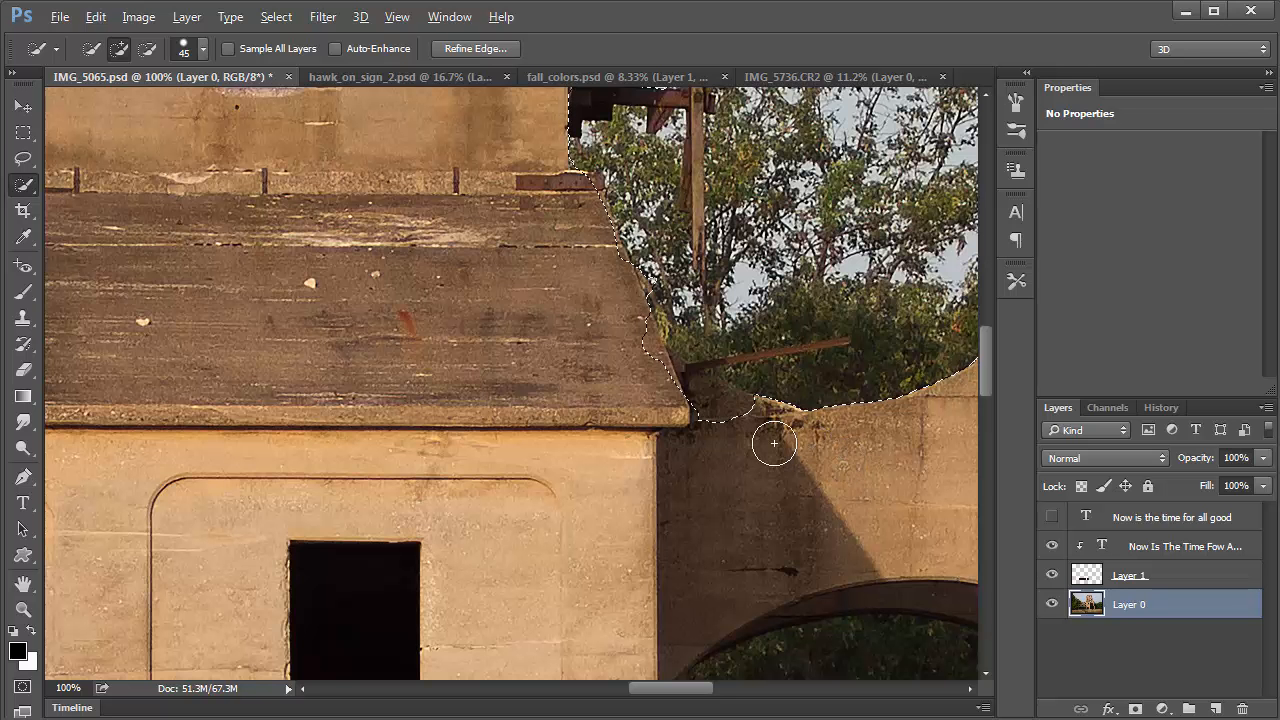
Step: Remove the concrete ledge and the remaining roof area from the lower corner of the circular opening's selection
{"action": "key", "text": "alt"}
{"action": "key", "text": "alt"}
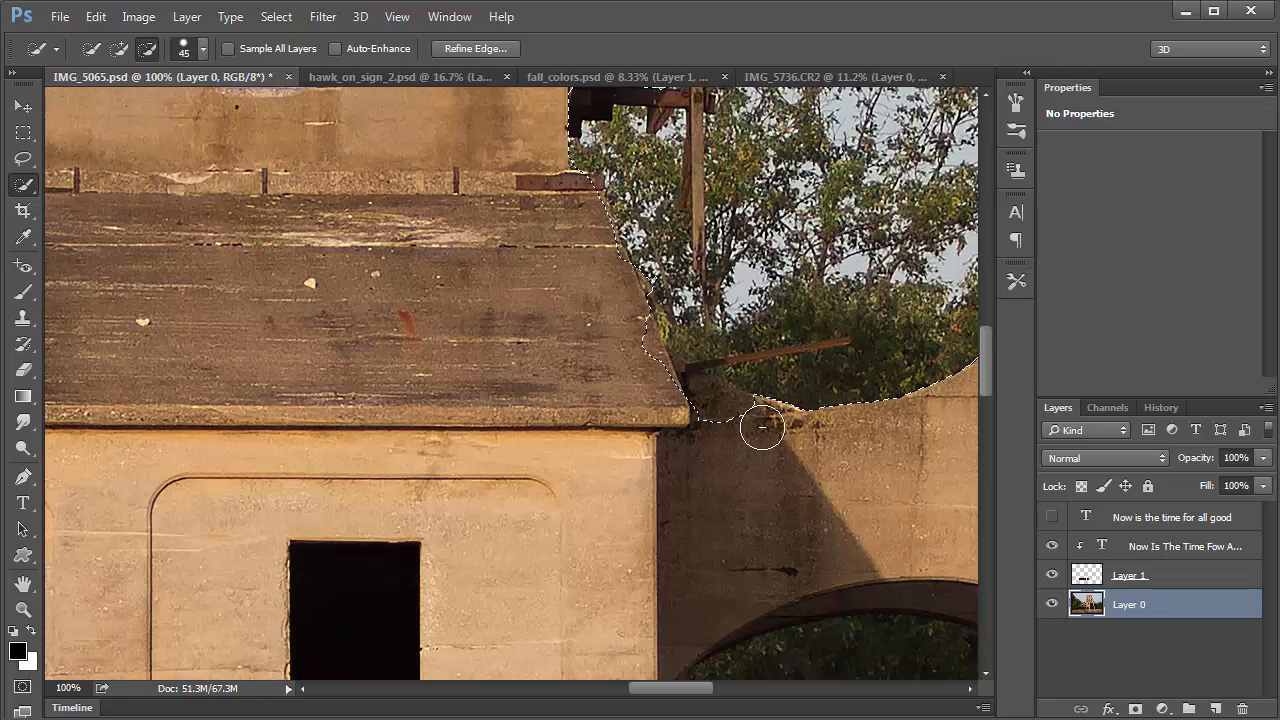
{"action": "mouse_move", "coordinate": [756, 428]}
{"action": "left_mouse_down"}
{"action": "mouse_move", "coordinate": [629, 401]}
{"action": "mouse_move", "coordinate": [746, 427]}
{"action": "mouse_move", "coordinate": [660, 405]}
{"action": "left_mouse_up"}
{"action": "left_click_drag", "start_coordinate": [746, 426], "coordinate": [616, 398]}
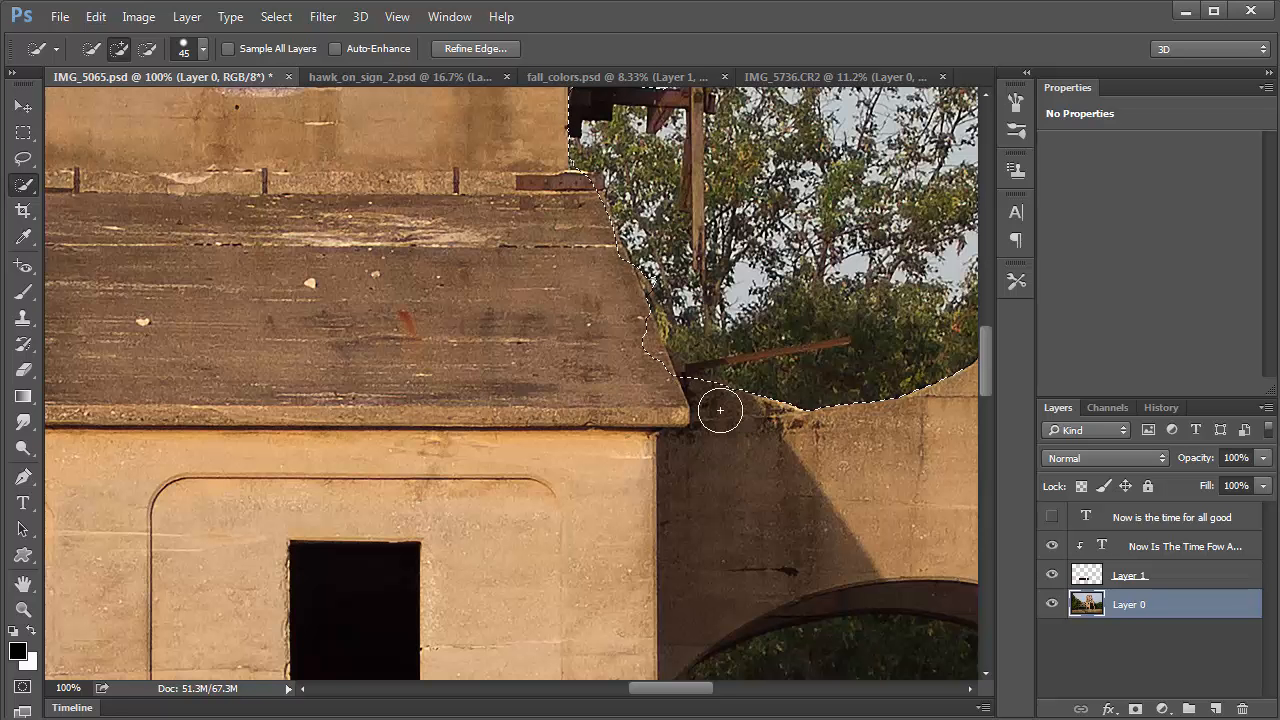
{"action": "mouse_move", "coordinate": [704, 401]}
{"action": "left_mouse_down"}
{"action": "mouse_move", "coordinate": [613, 369]}
{"action": "mouse_move", "coordinate": [637, 394]}
{"action": "left_mouse_up"}
{"action": "left_click_drag", "start_coordinate": [638, 346], "coordinate": [674, 425]}
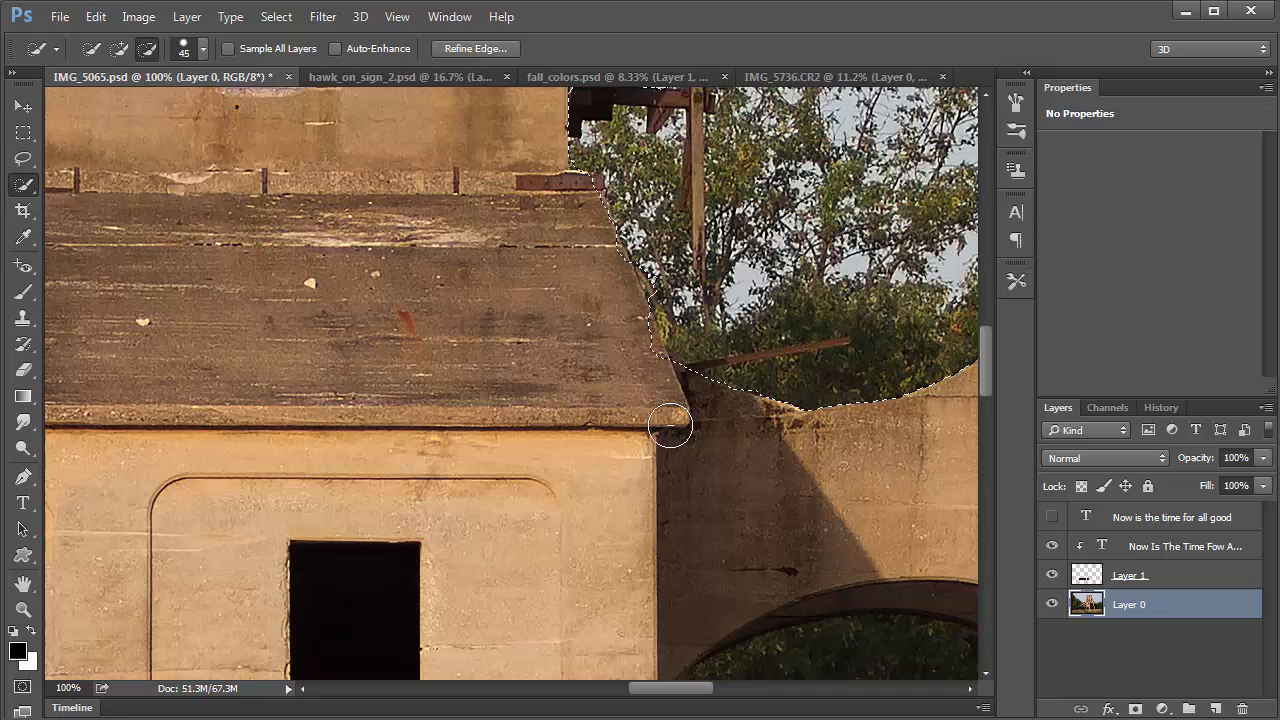
{"action": "left_click_drag", "start_coordinate": [610, 300], "coordinate": [617, 341]}
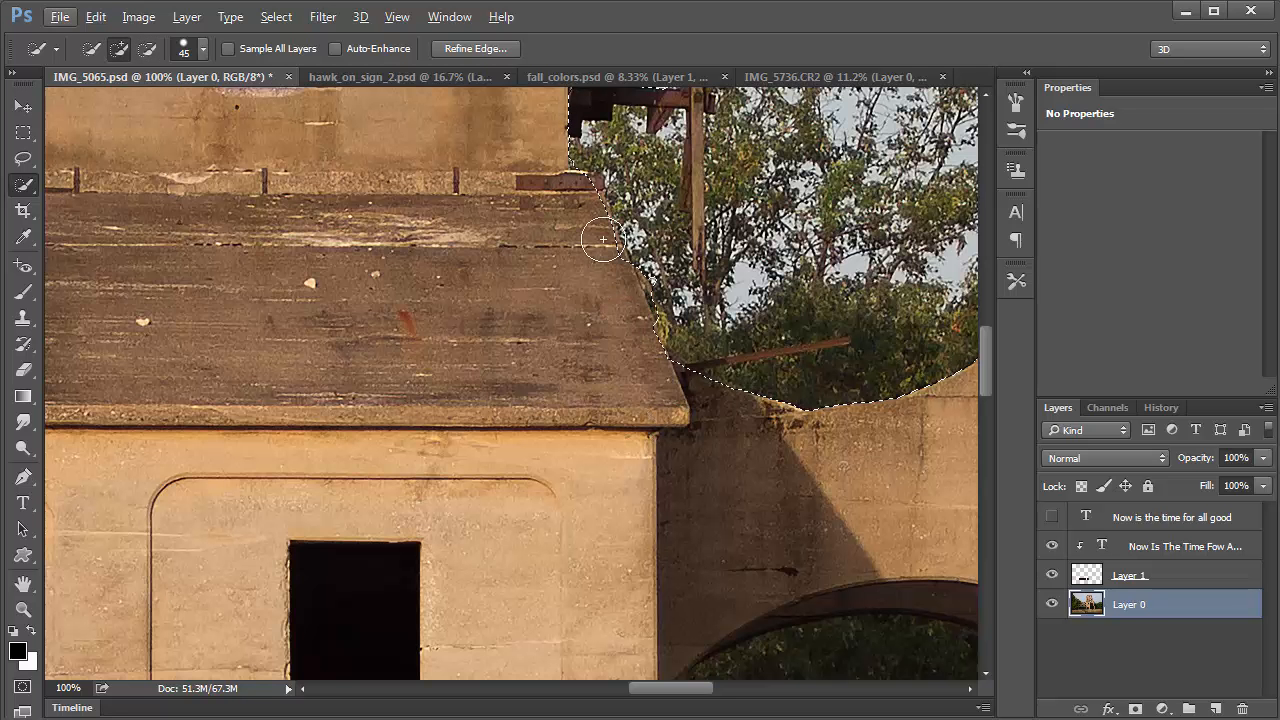
Step: Refine the selection around the dark vertical beam at the upper edge of the circular opening
{"action": "left_click_drag", "start_coordinate": [604, 240], "coordinate": [616, 458]}
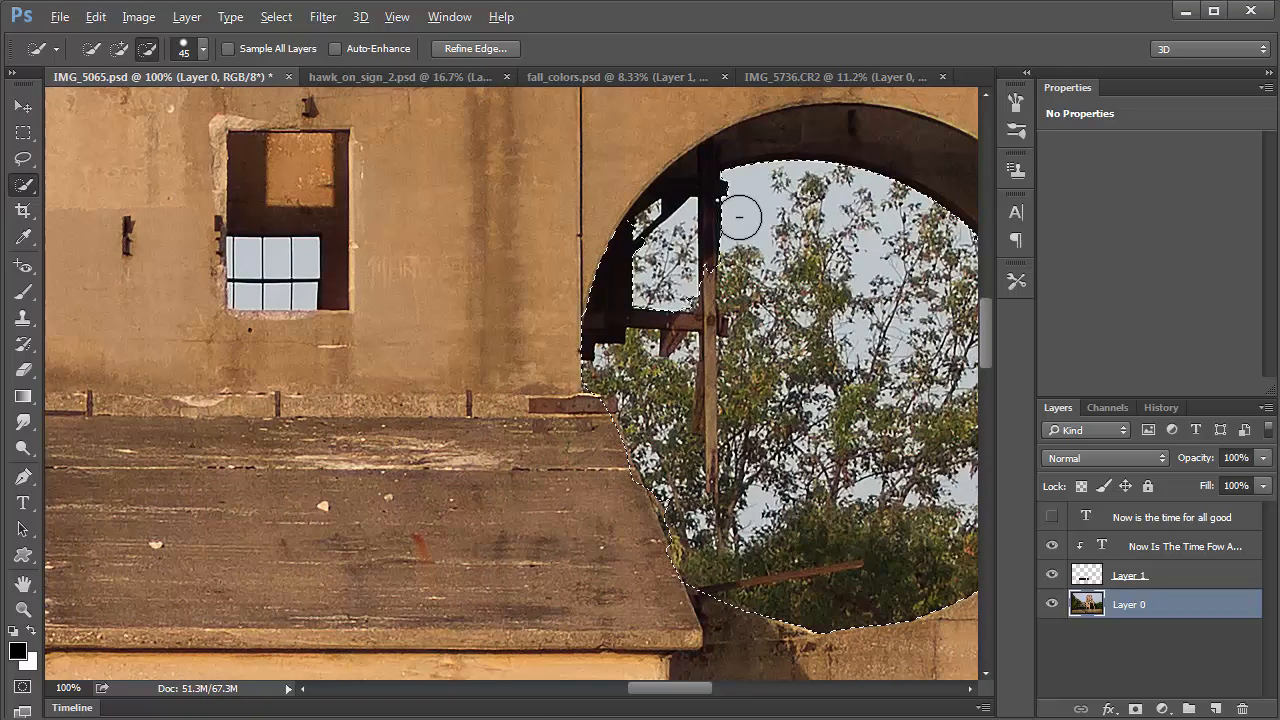
{"action": "left_click", "coordinate": [743, 224], "text": "alt"}
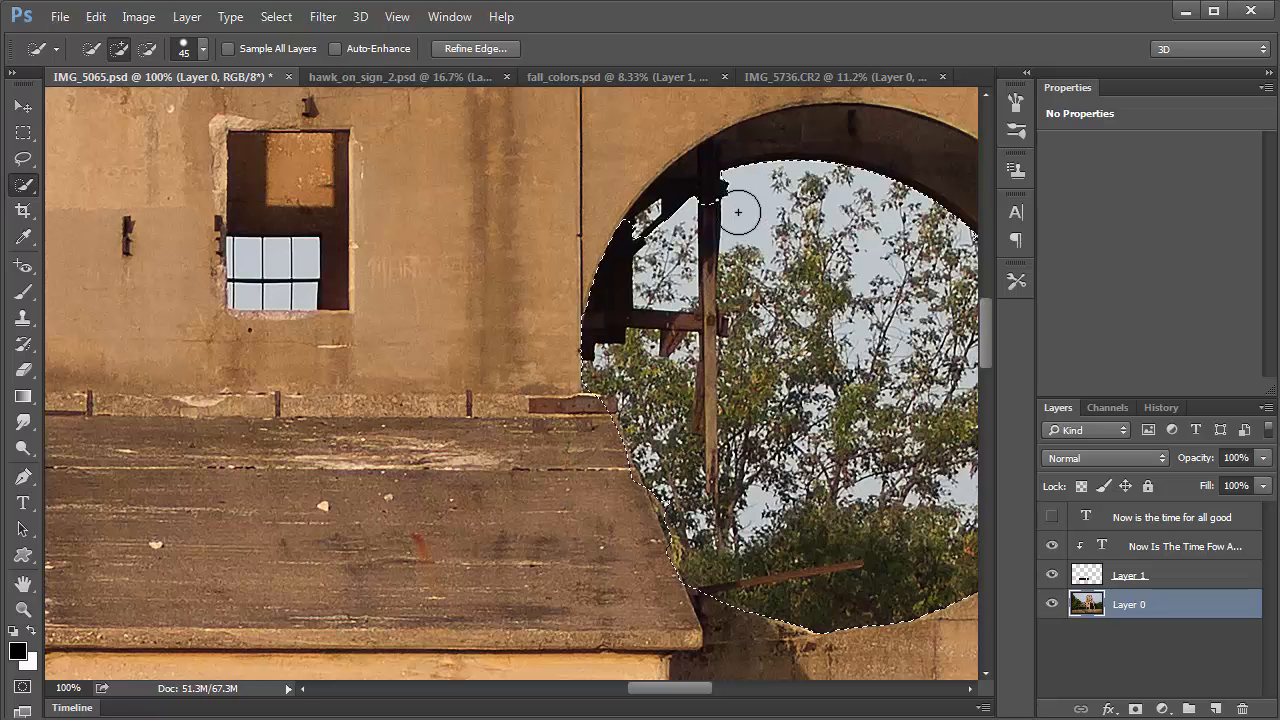
{"action": "left_click", "coordinate": [736, 199]}
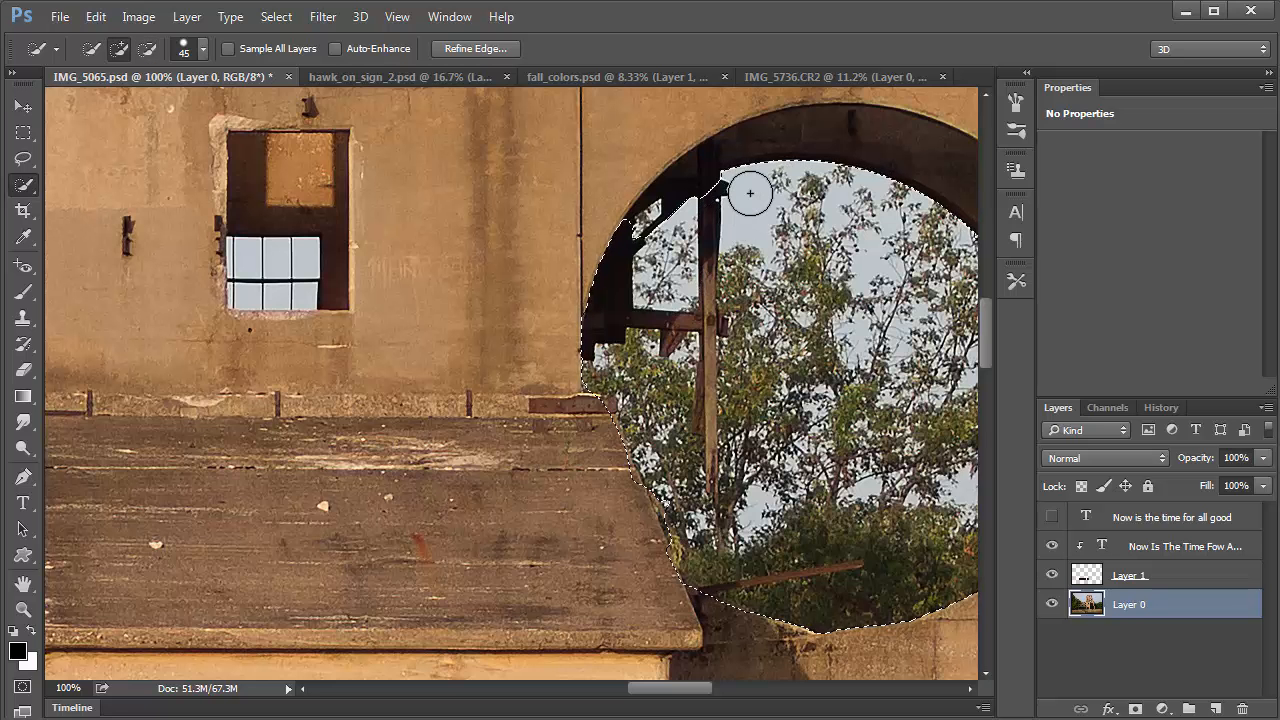
{"action": "scroll", "coordinate": [800, 250], "scroll_direction": "right", "scroll_amount": 5}
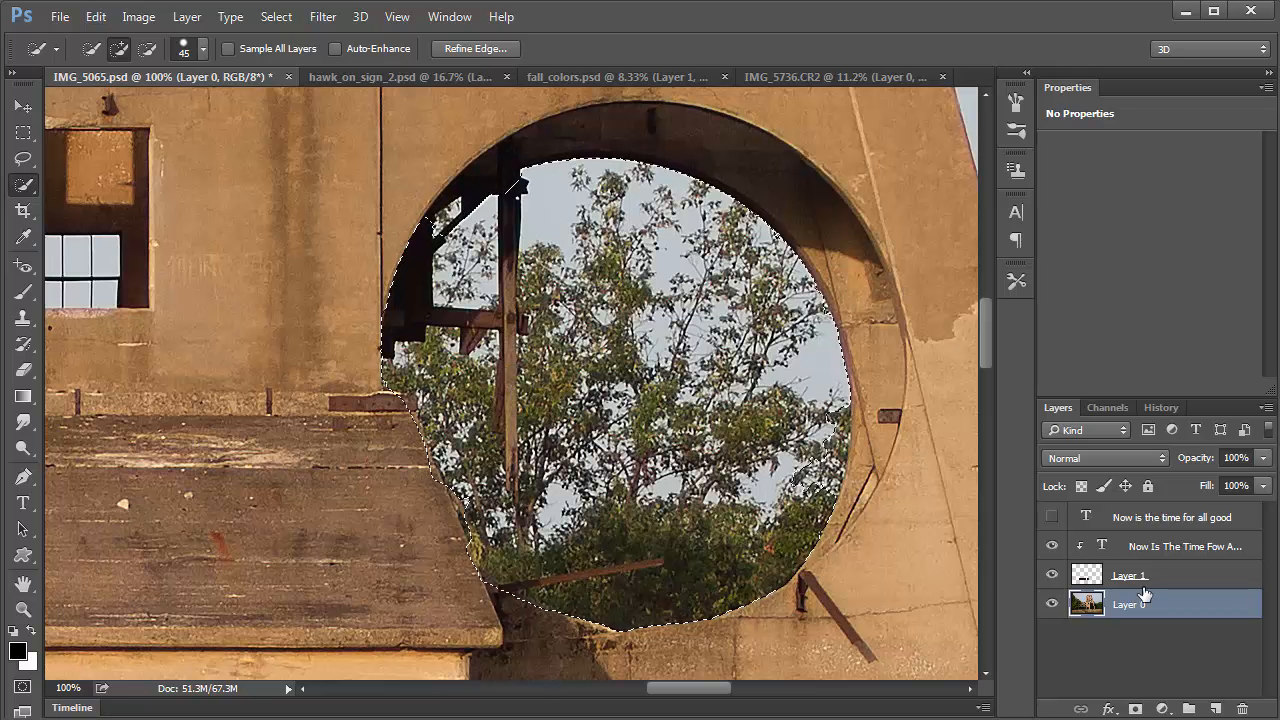
Step: Copy the selected opening to a new layer directly below the "Now is the time for all good" text layer and show that text
{"action": "key", "text": "ctrl+j"}
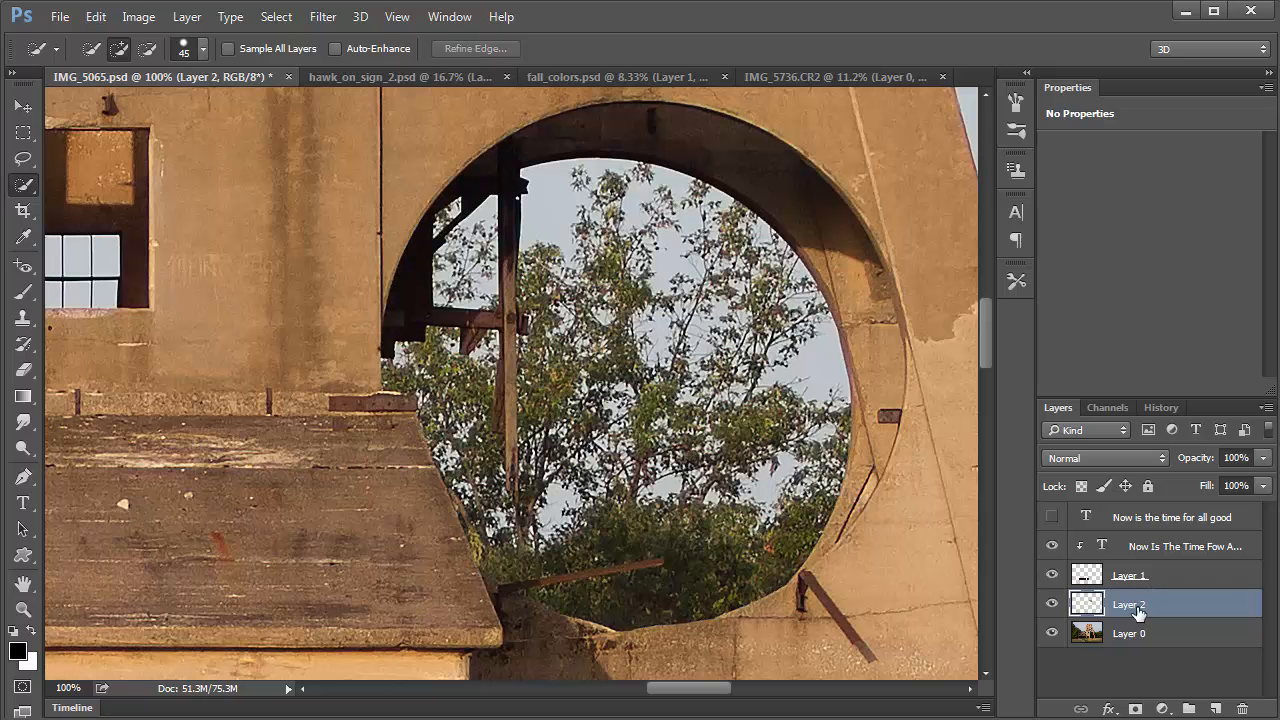
{"action": "left_click_drag", "start_coordinate": [1124, 616], "coordinate": [1136, 532]}
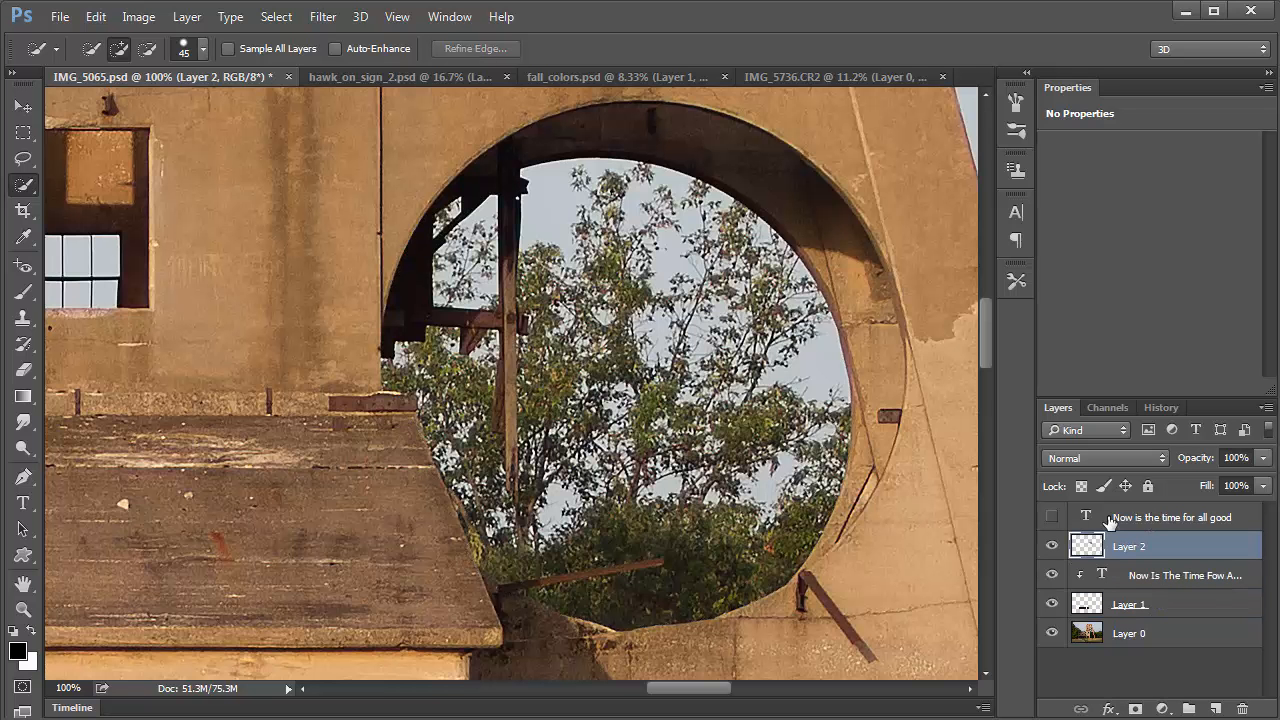
{"action": "left_click", "coordinate": [1050, 518]}
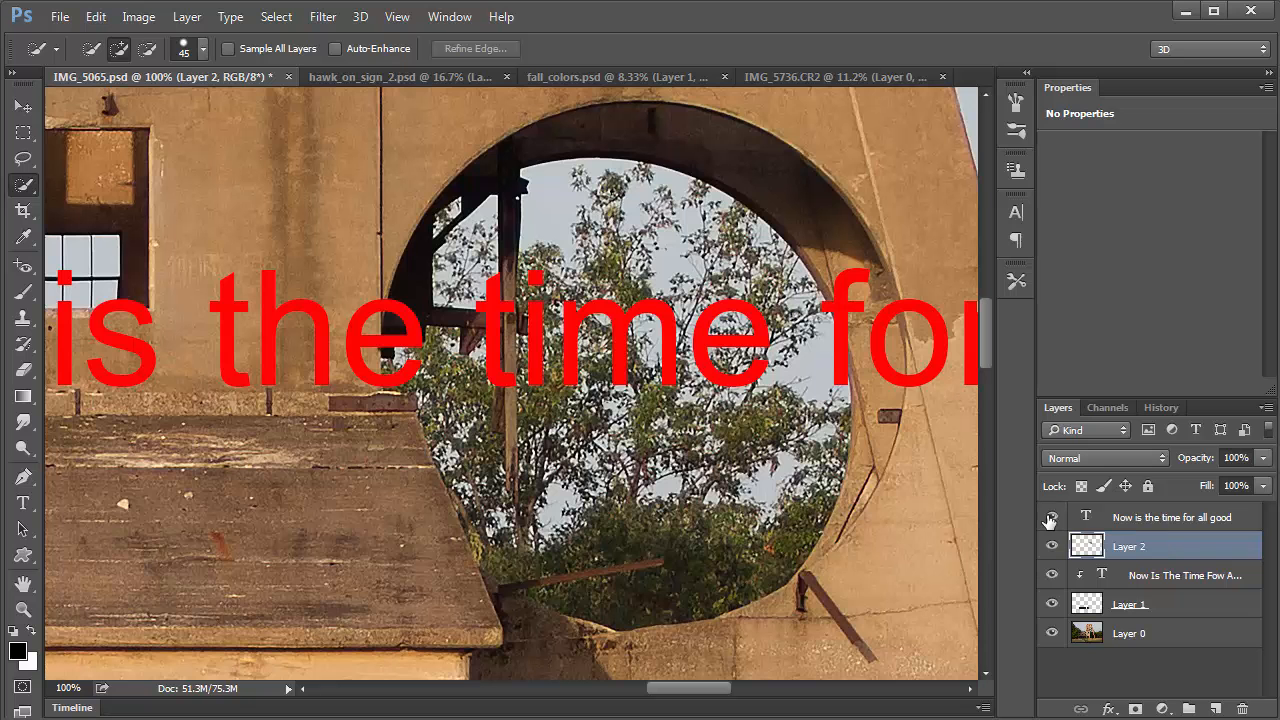
{"action": "key", "text": "ctrl+minus"}
{"action": "key", "text": "ctrl+minus"}
{"action": "key", "text": "ctrl+minus"}
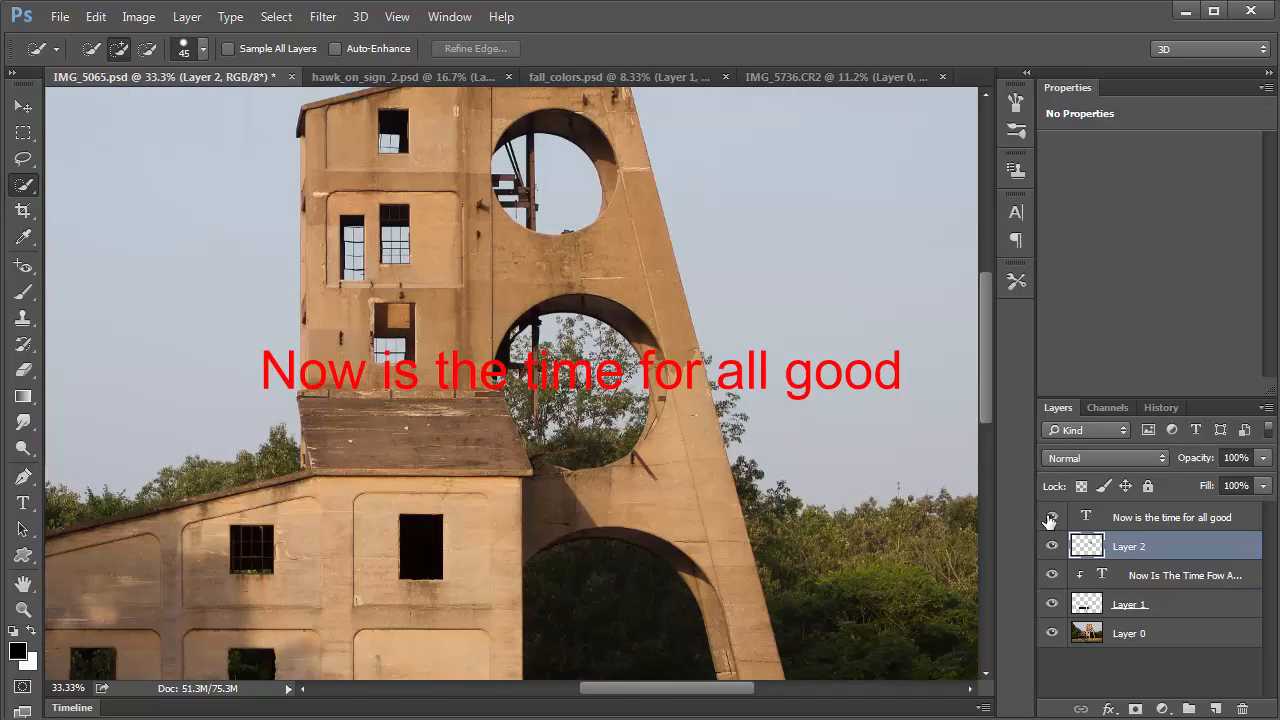
Step: Clip the "Now is the time for all good" text layer to the copied circular opening layer
{"action": "left_click", "coordinate": [1166, 521]}
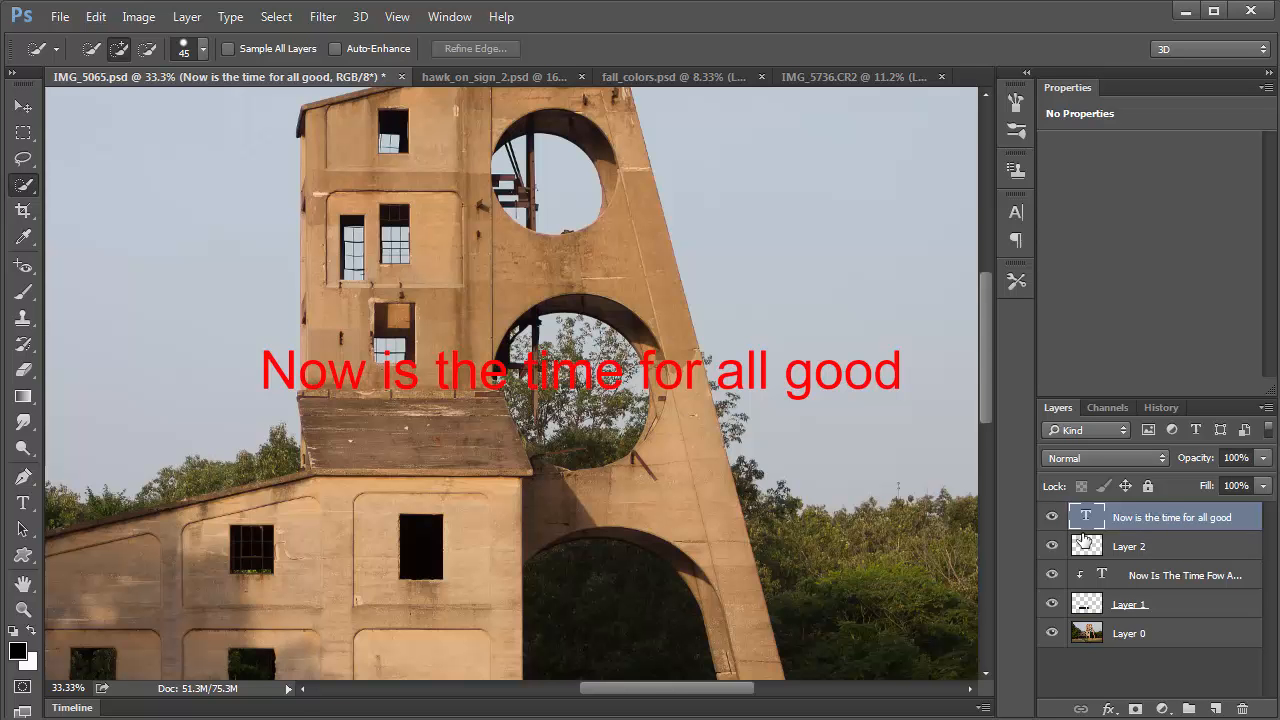
{"action": "left_click_drag", "start_coordinate": [1211, 523], "coordinate": [1226, 527]}
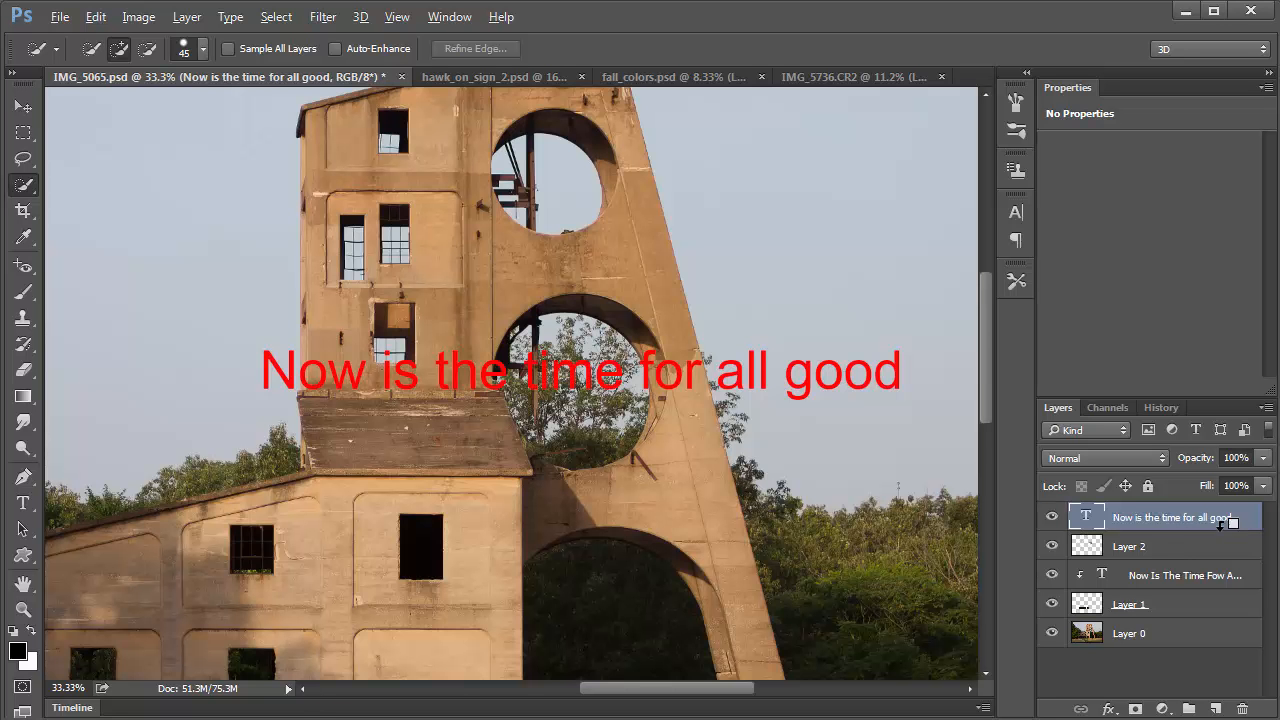
{"action": "left_click", "coordinate": [1230, 529], "text": "alt"}
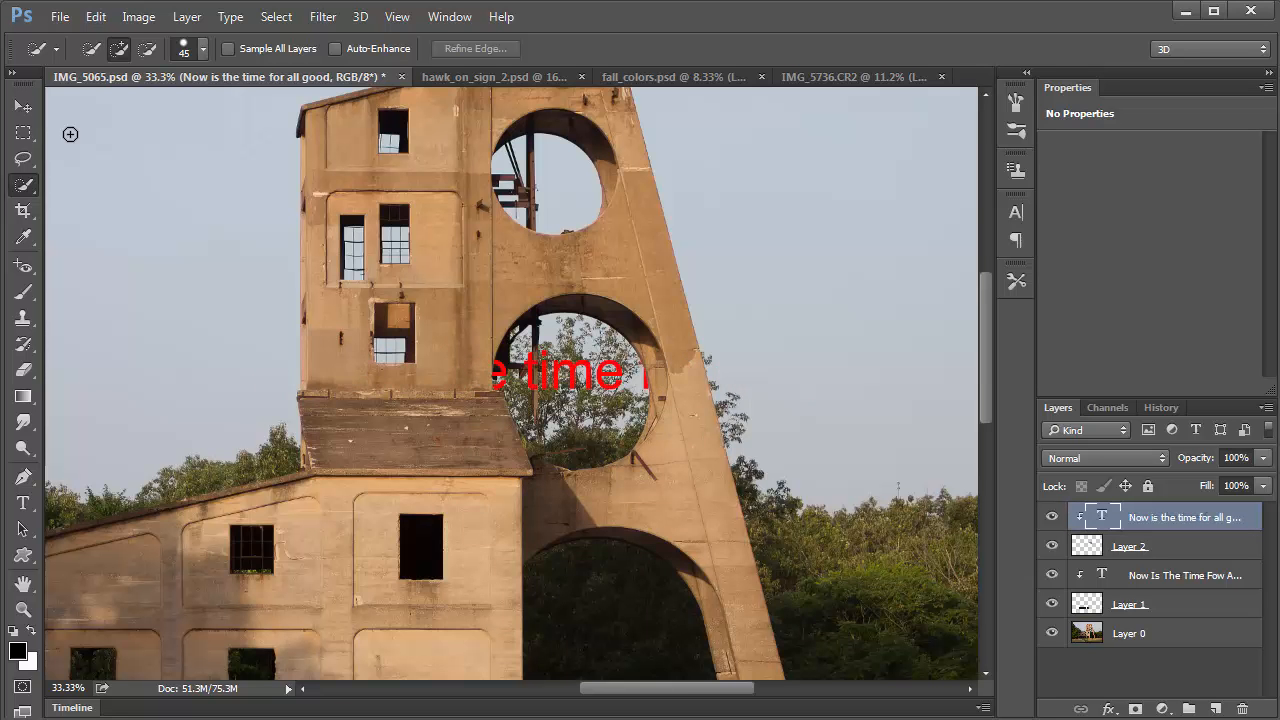
Step: Shift the clipped text to the right with the Move tool so "the" fits inside the circular opening
{"action": "left_click", "coordinate": [23, 106]}
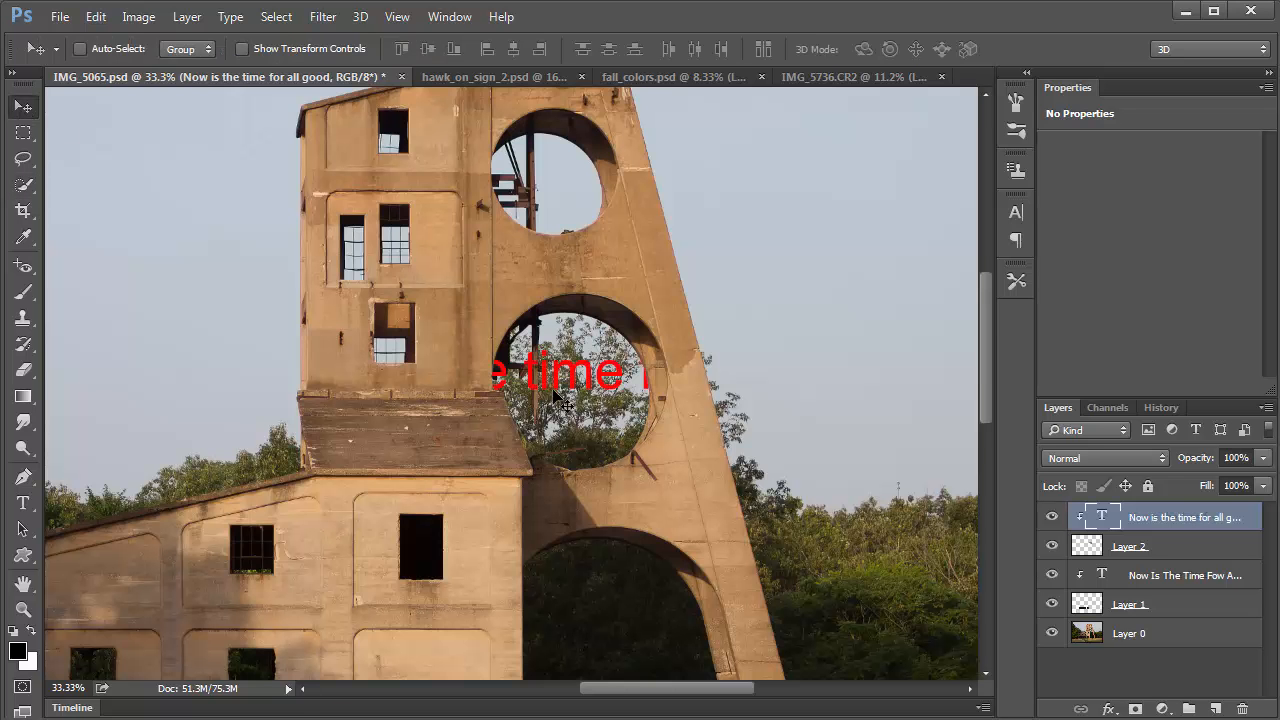
{"action": "left_click_drag", "start_coordinate": [561, 391], "coordinate": [583, 459]}
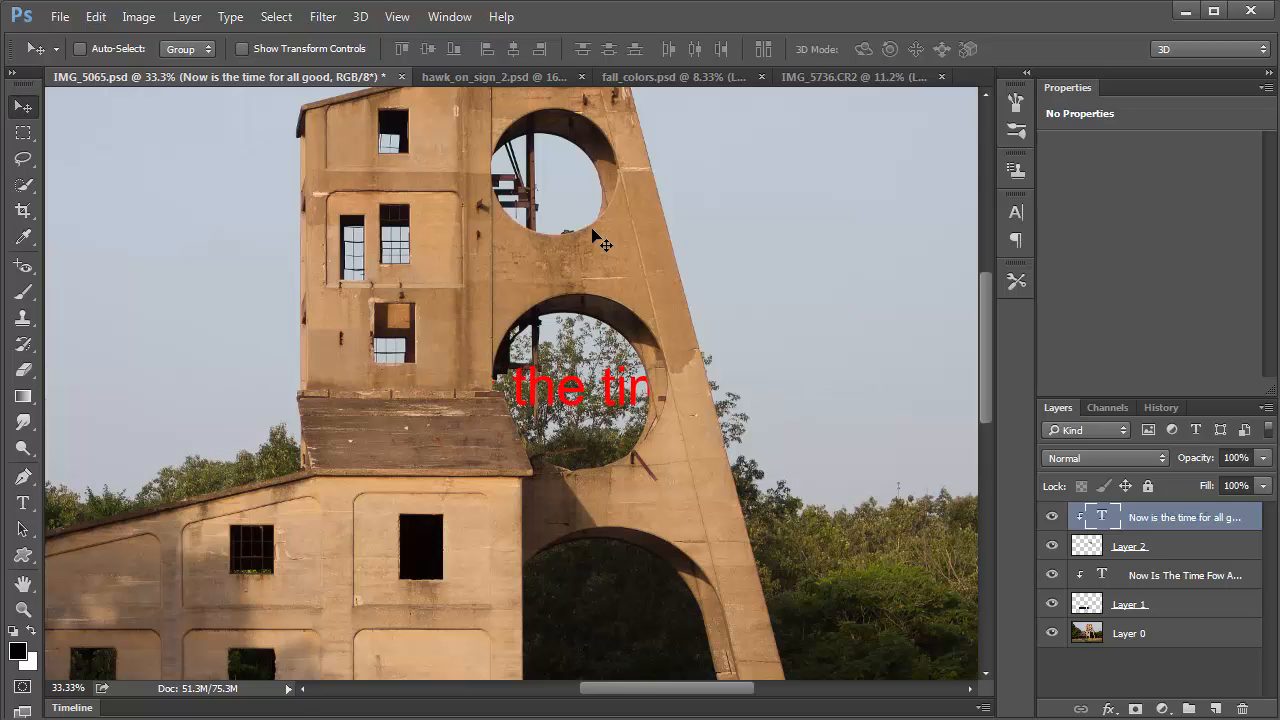
{"action": "left_click_drag", "start_coordinate": [626, 396], "coordinate": [604, 372]}
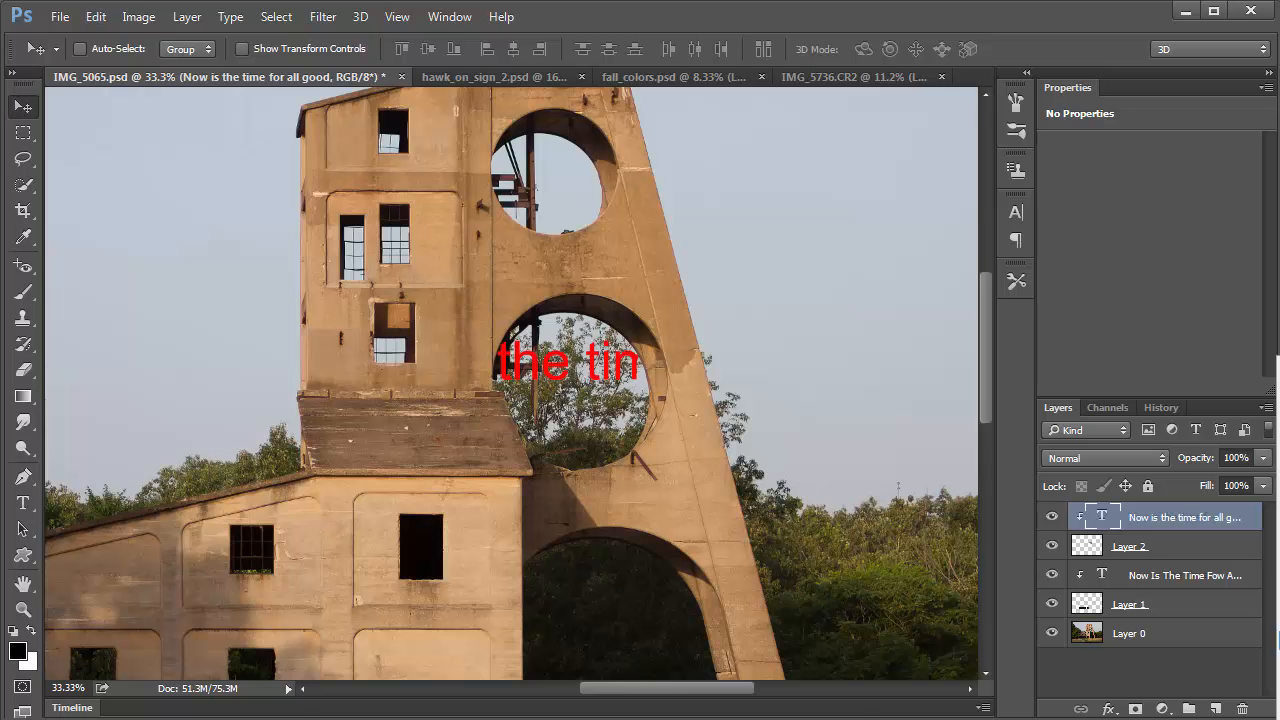
Step: Flatten the image into a single Background layer and fill it with black
{"action": "left_click", "coordinate": [1279, 640]}
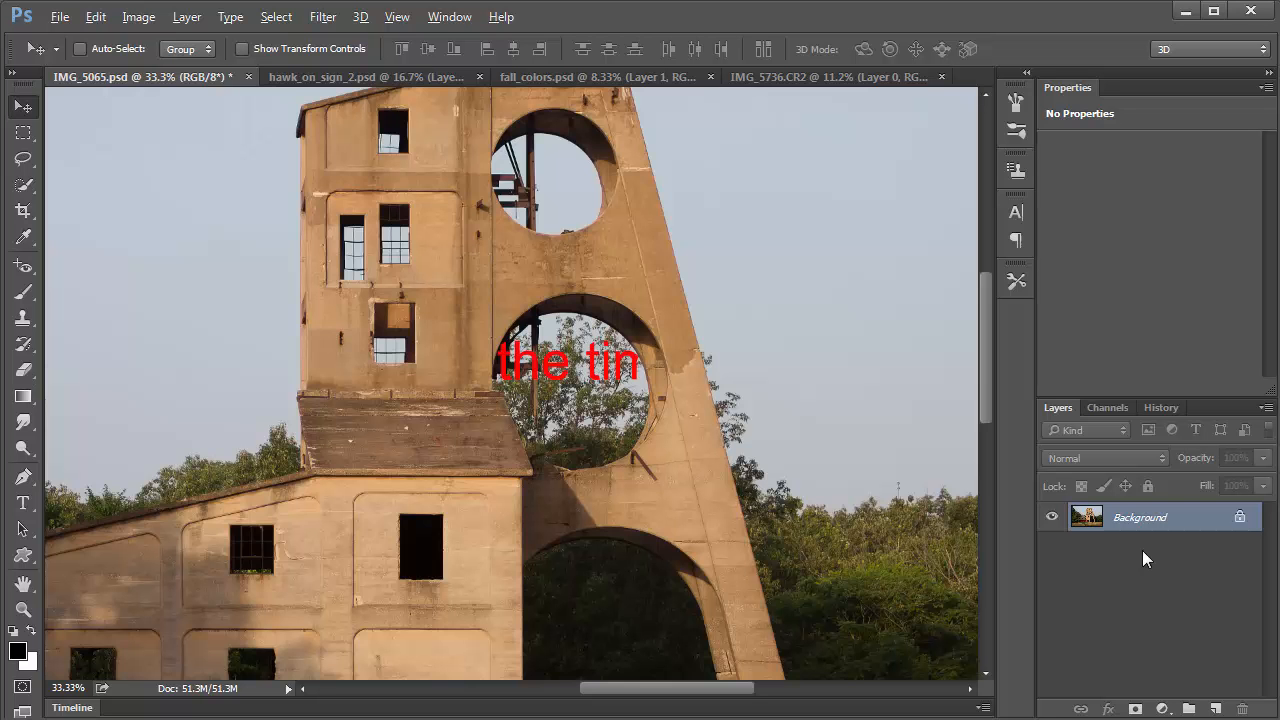
{"action": "key", "text": "alt+BackSpace"}
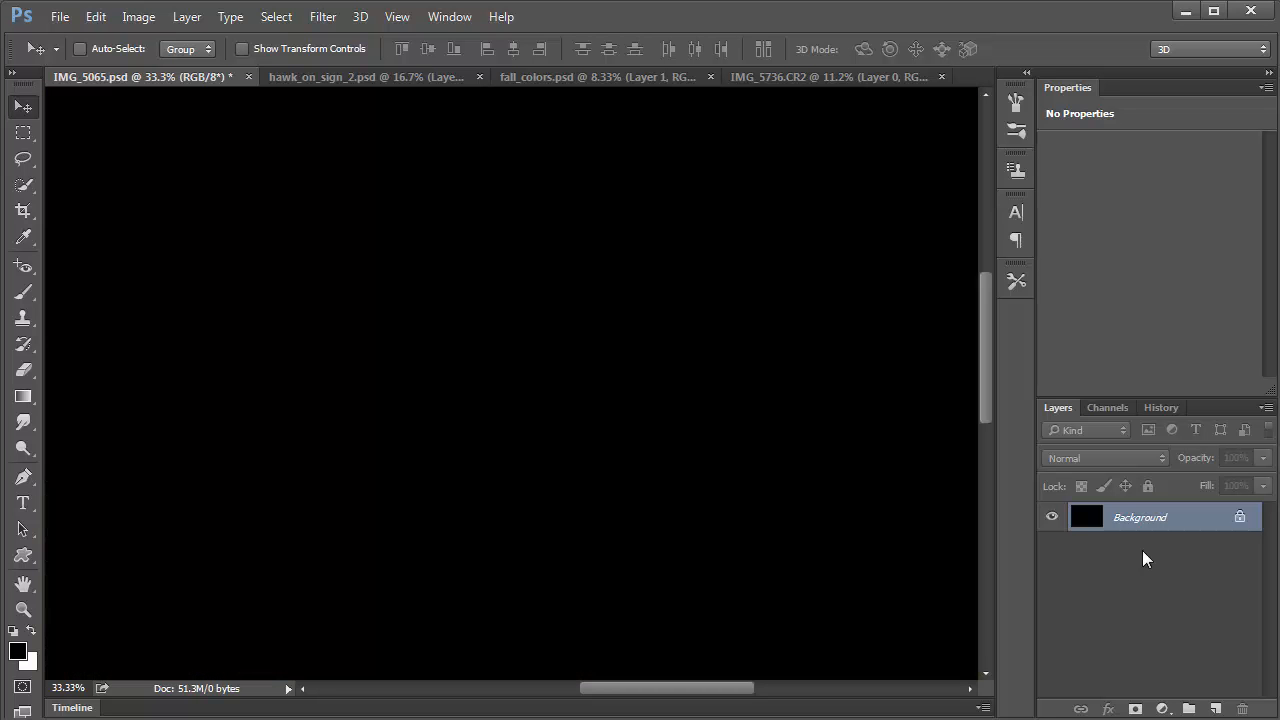
Step: Draw a tilted five-sided polygon shape about 644 by 655 px with the Polygon tool
{"action": "left_click", "coordinate": [26, 558]}
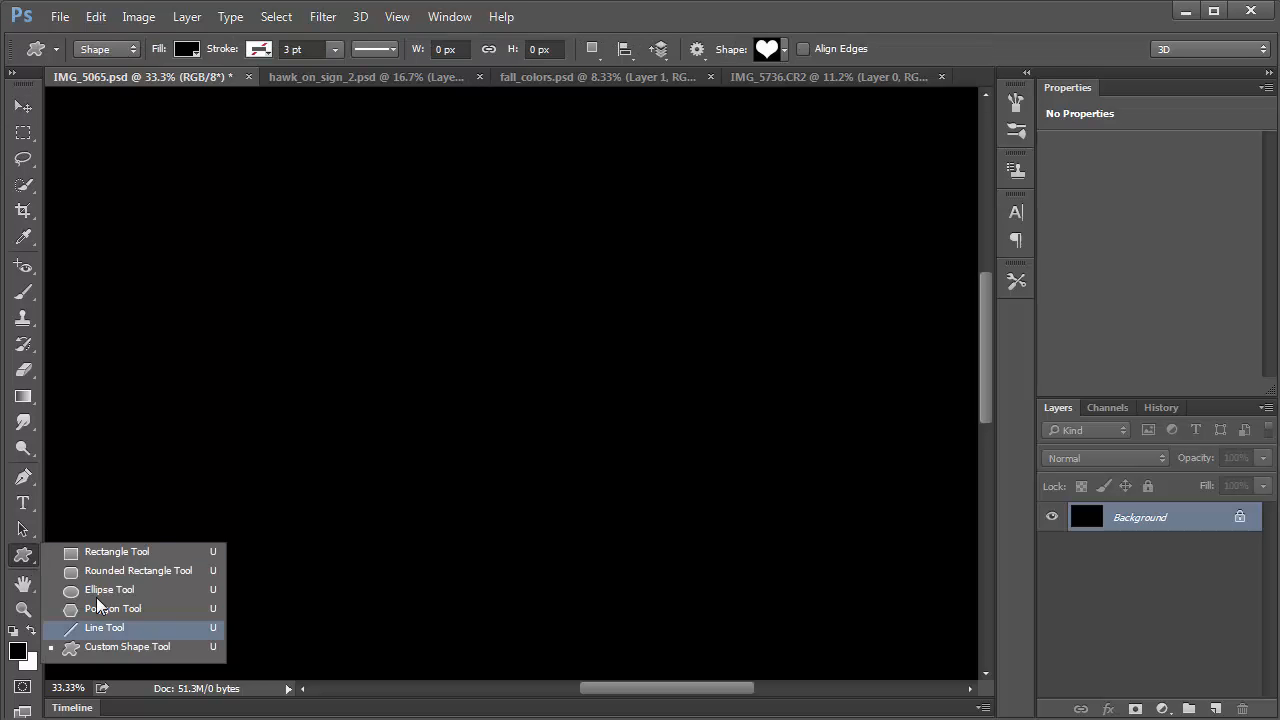
{"action": "left_click", "coordinate": [113, 609]}
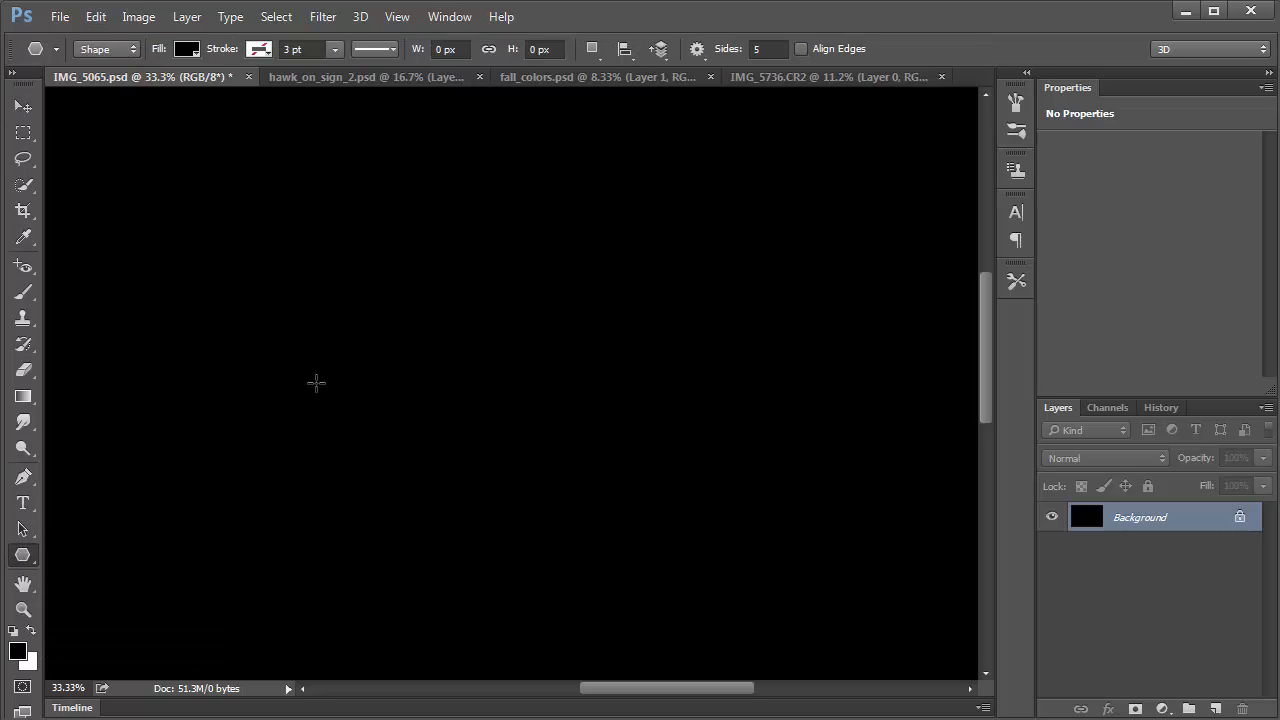
{"action": "left_click_drag", "start_coordinate": [290, 286], "coordinate": [381, 362]}
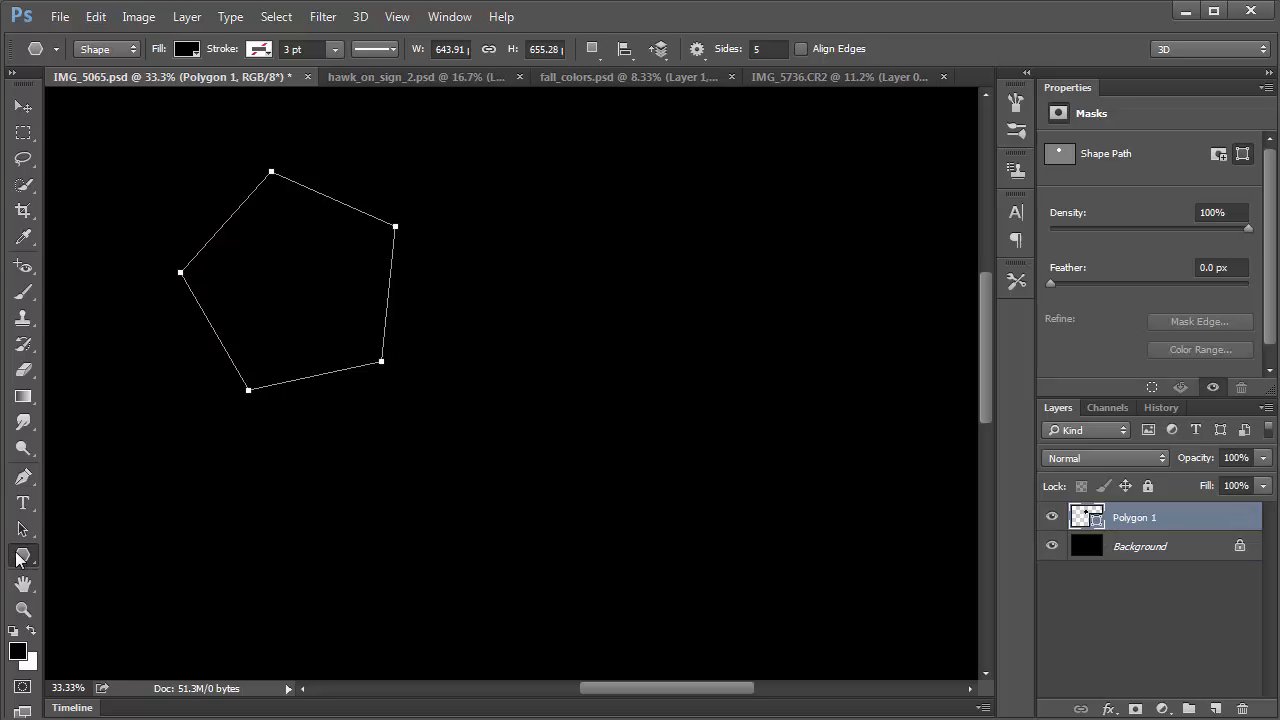
Step: Draw a rectangle shape about 723 by 456 px to the right of the pentagon with the Rectangle tool
{"action": "left_click", "coordinate": [18, 558]}
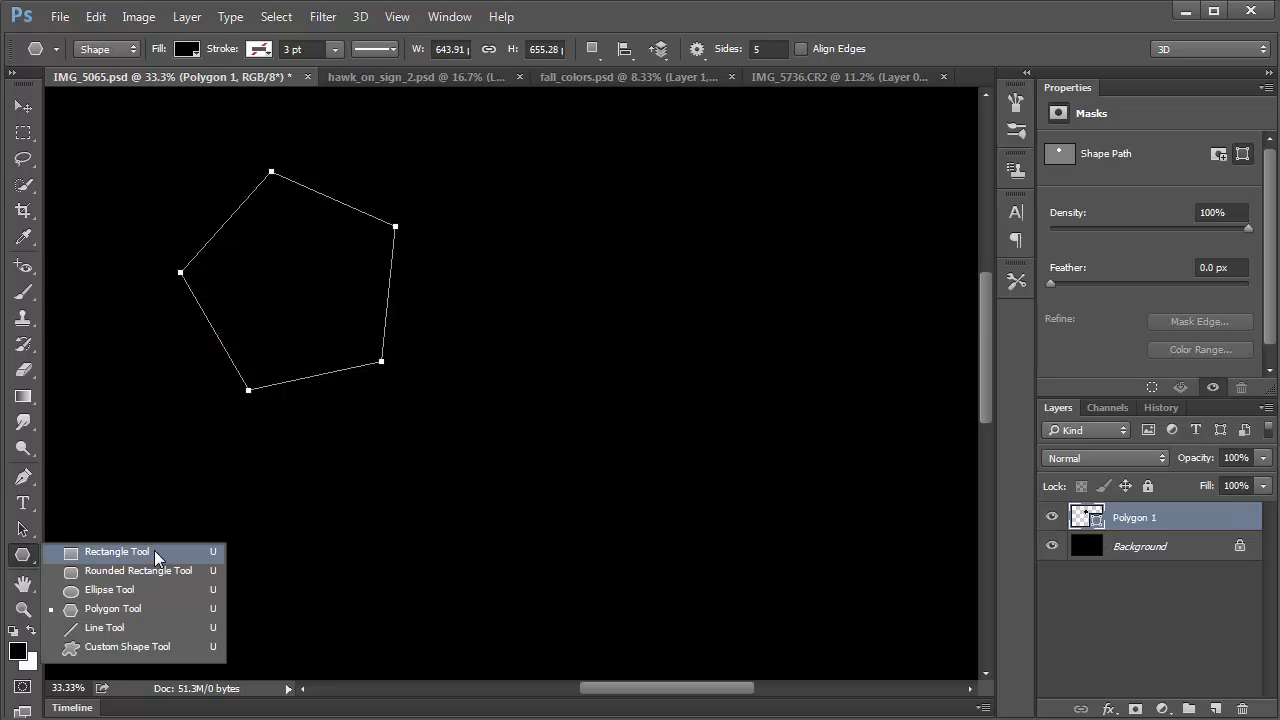
{"action": "left_click", "coordinate": [154, 550]}
{"action": "left_click_drag", "start_coordinate": [538, 291], "coordinate": [778, 442]}
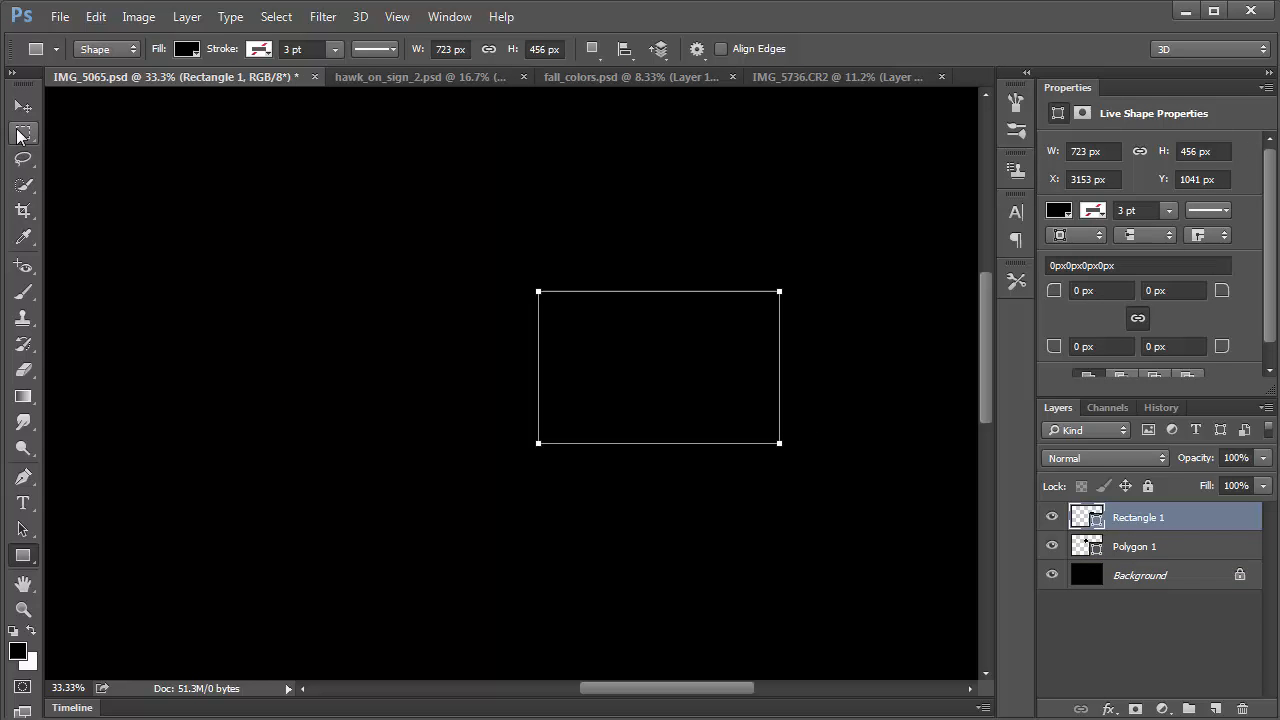
Step: Make a rectangular marquee selection overlapping the pentagon's upper-left part and return to the Rectangle shape tool
{"action": "left_click", "coordinate": [18, 134]}
{"action": "left_click_drag", "start_coordinate": [135, 147], "coordinate": [319, 345]}
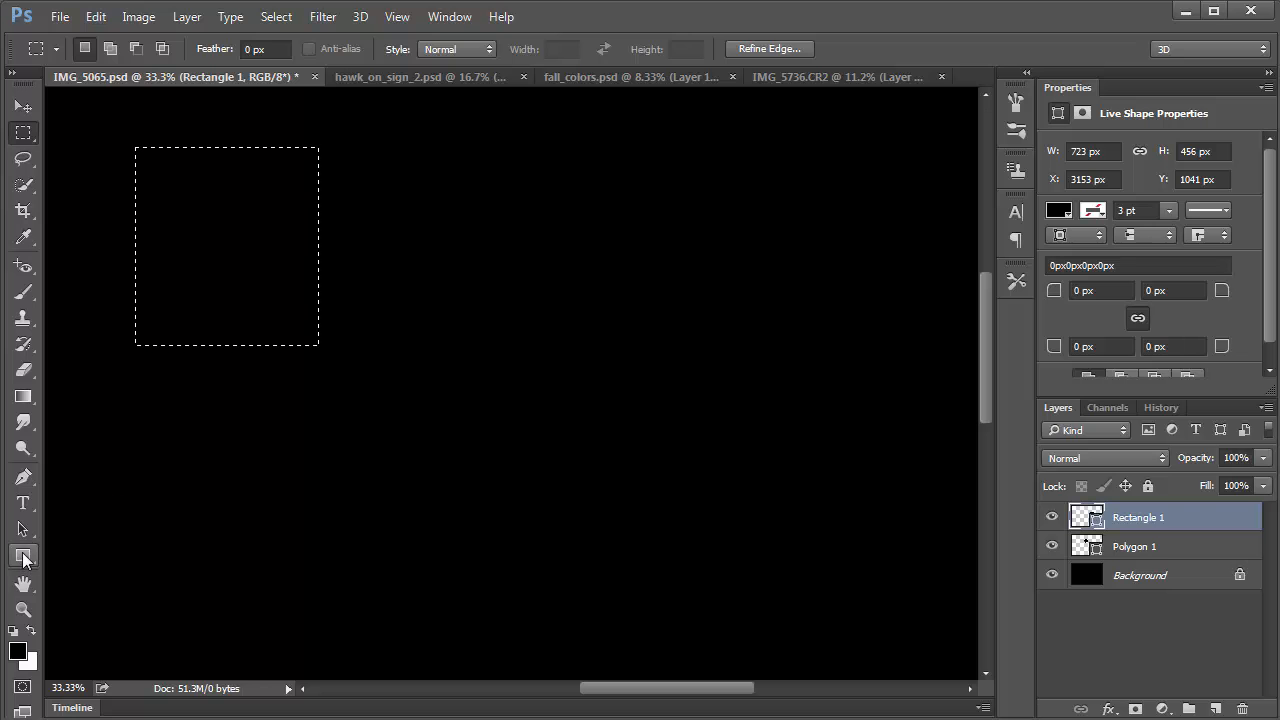
{"action": "left_click_drag", "start_coordinate": [23, 555], "coordinate": [122, 556]}
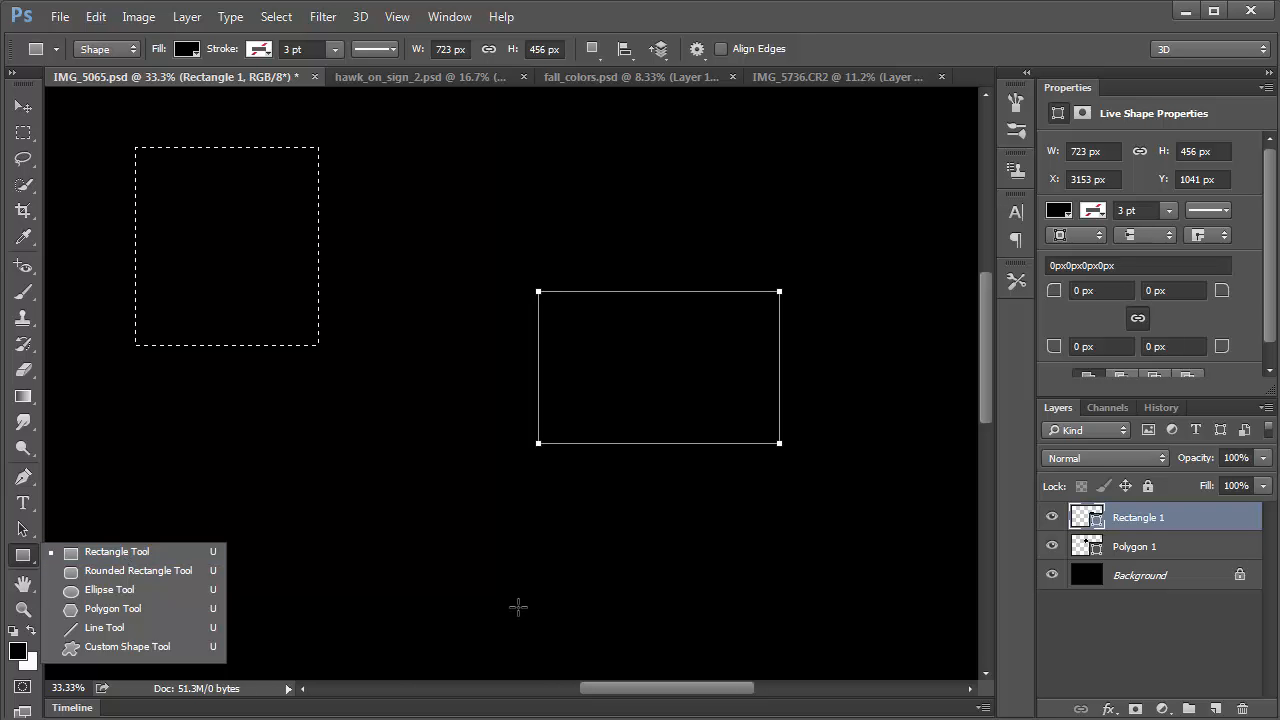
Step: Switch to hawk_on_sign_2.psd and magnify the red foliage to 3200% to examine its individual pixels
{"action": "left_click", "coordinate": [411, 80]}
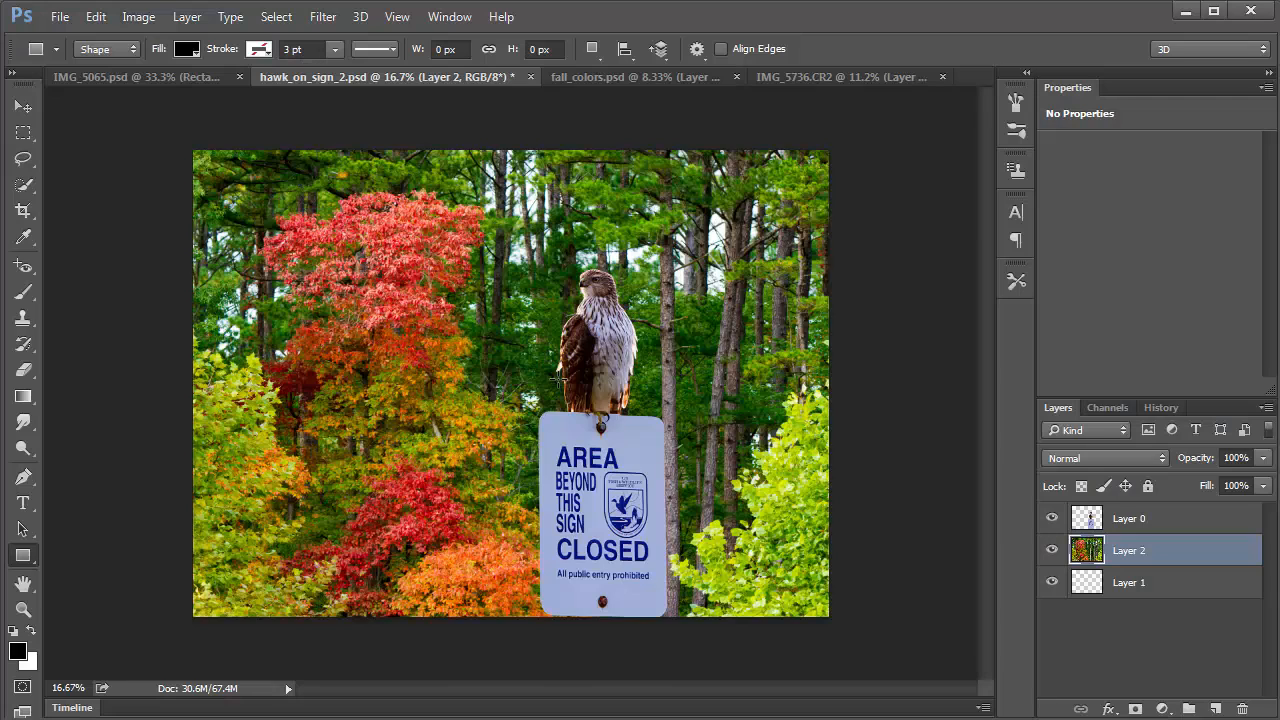
{"action": "left_click_drag", "start_coordinate": [438, 256], "coordinate": [499, 341]}
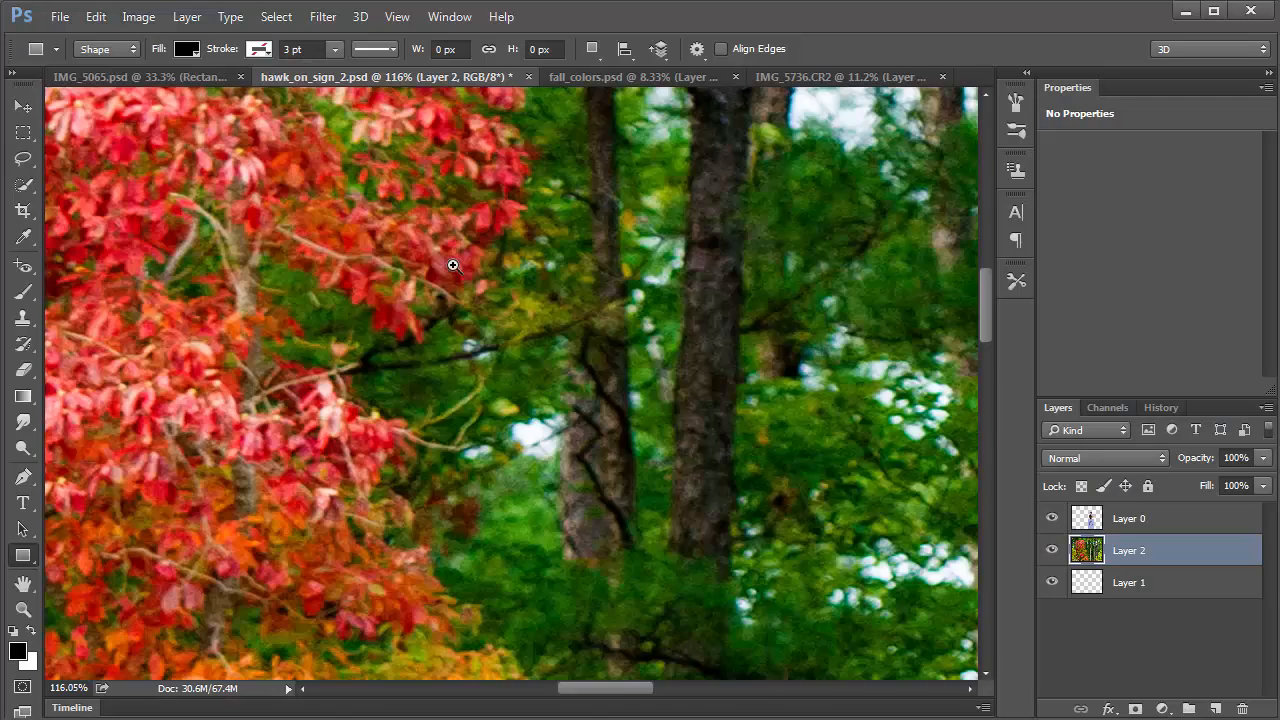
{"action": "left_click_drag", "start_coordinate": [457, 269], "coordinate": [456, 263]}
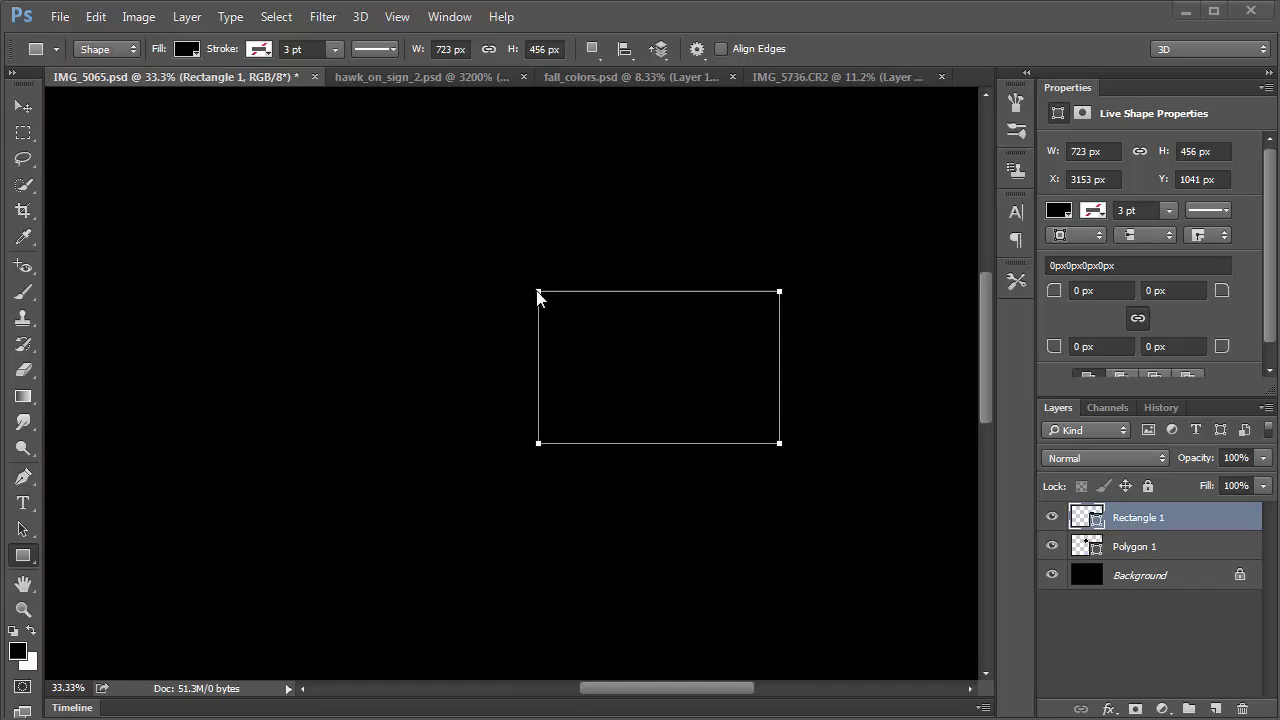
Step: Hide the Background to check both black shapes in IMG_5065.psd, and delete the rectangle and polygon layers
{"action": "left_click", "coordinate": [1052, 577]}
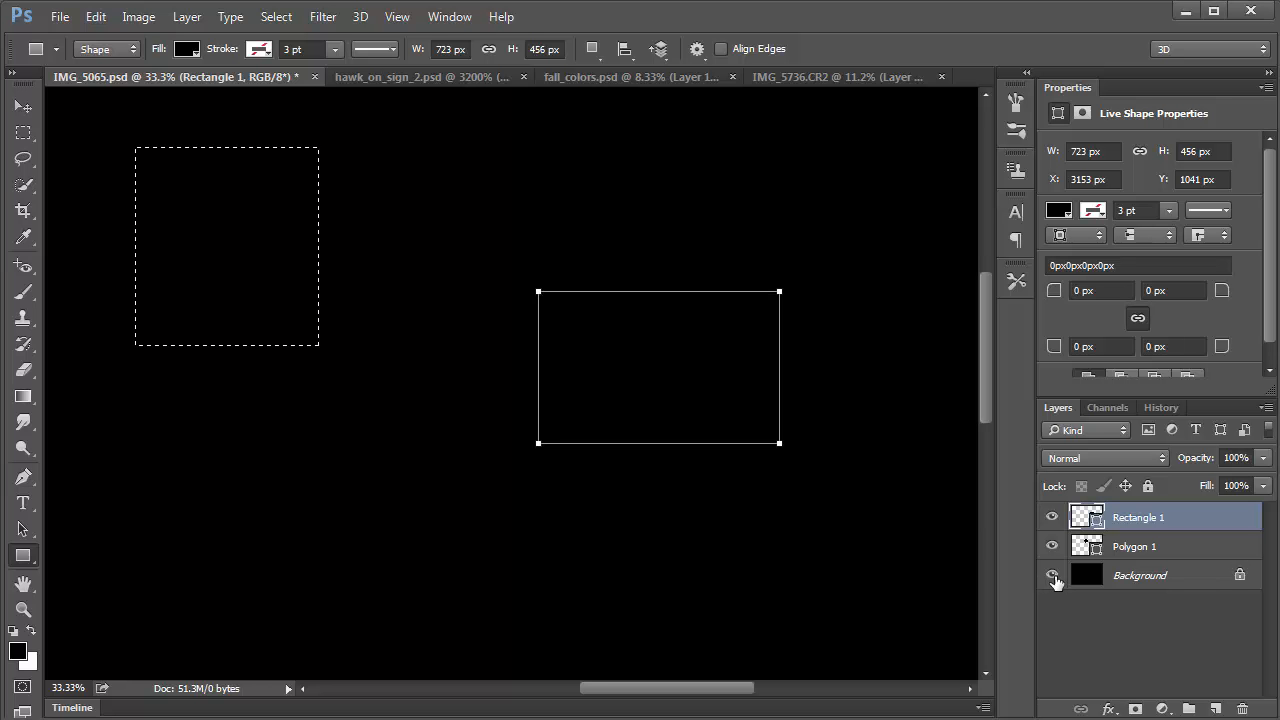
{"action": "left_click", "coordinate": [1052, 576]}
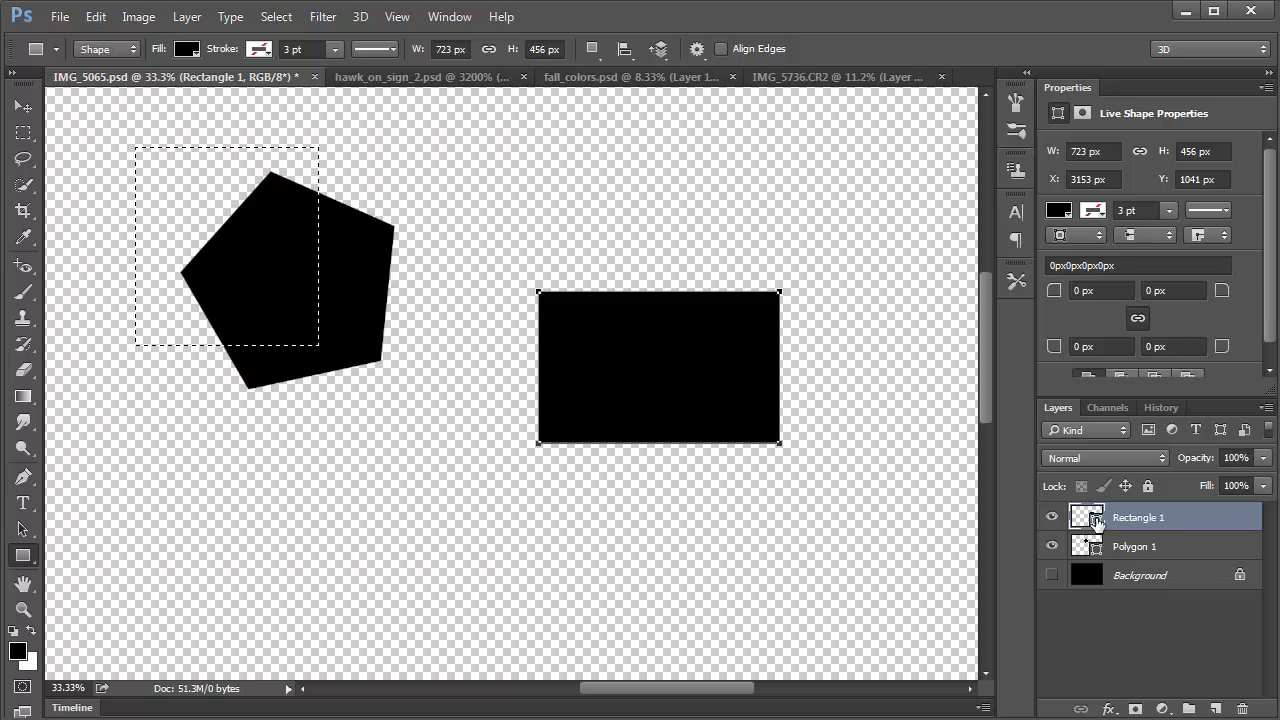
{"action": "key", "text": "Delete"}
{"action": "key", "text": "Delete"}
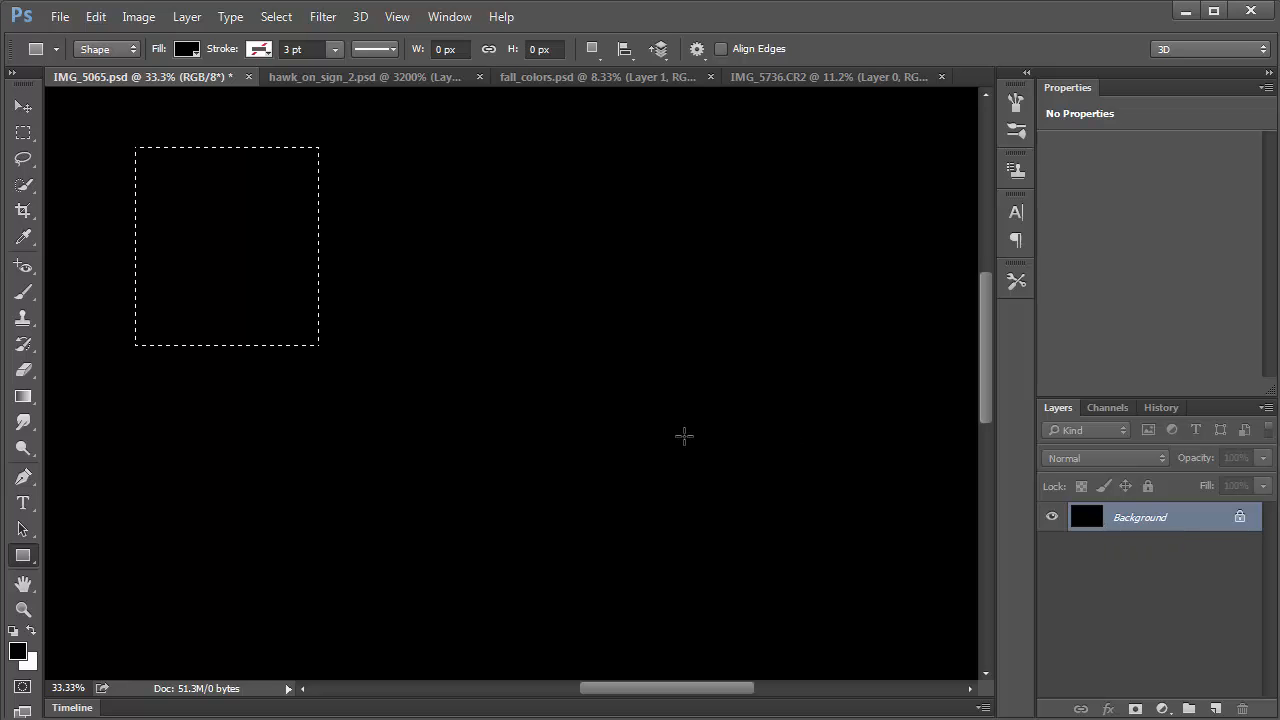
Step: Deselect the marquee, switch to the Custom Shape tool and replace the current custom shapes with the All library
{"action": "key", "text": "ctrl+d"}
{"action": "right_click", "coordinate": [24, 561]}
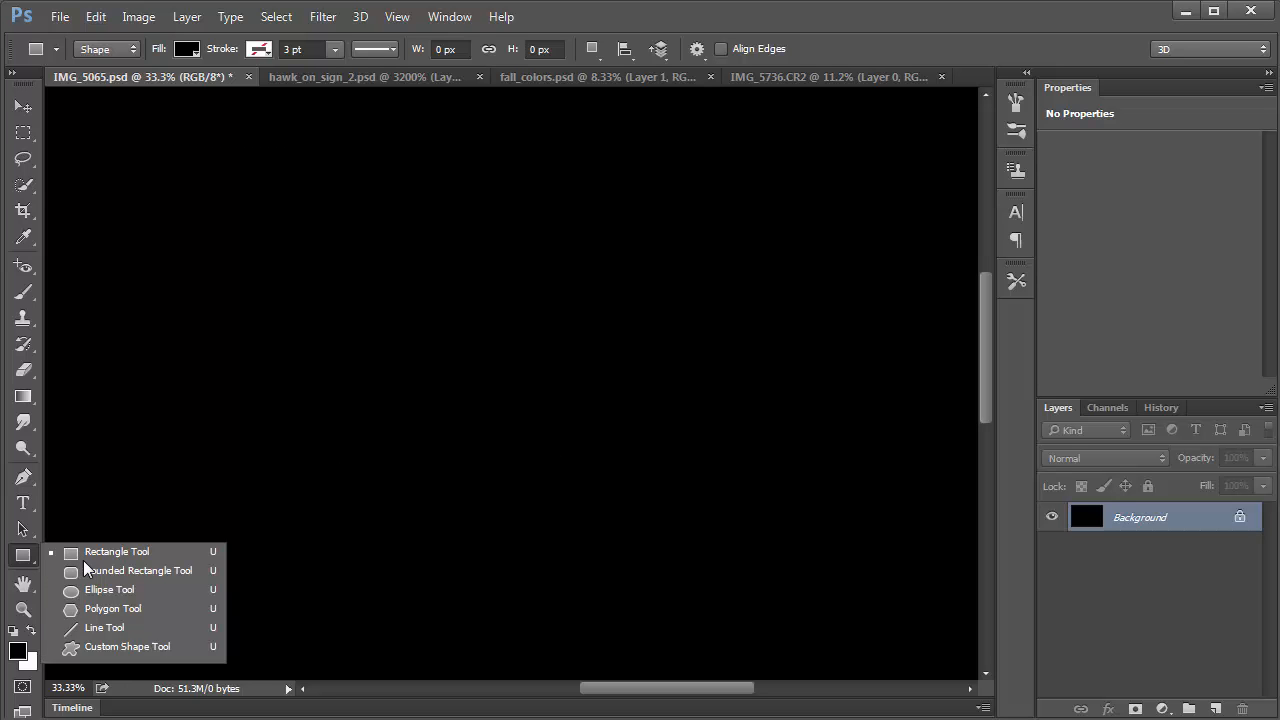
{"action": "left_click", "coordinate": [136, 648]}
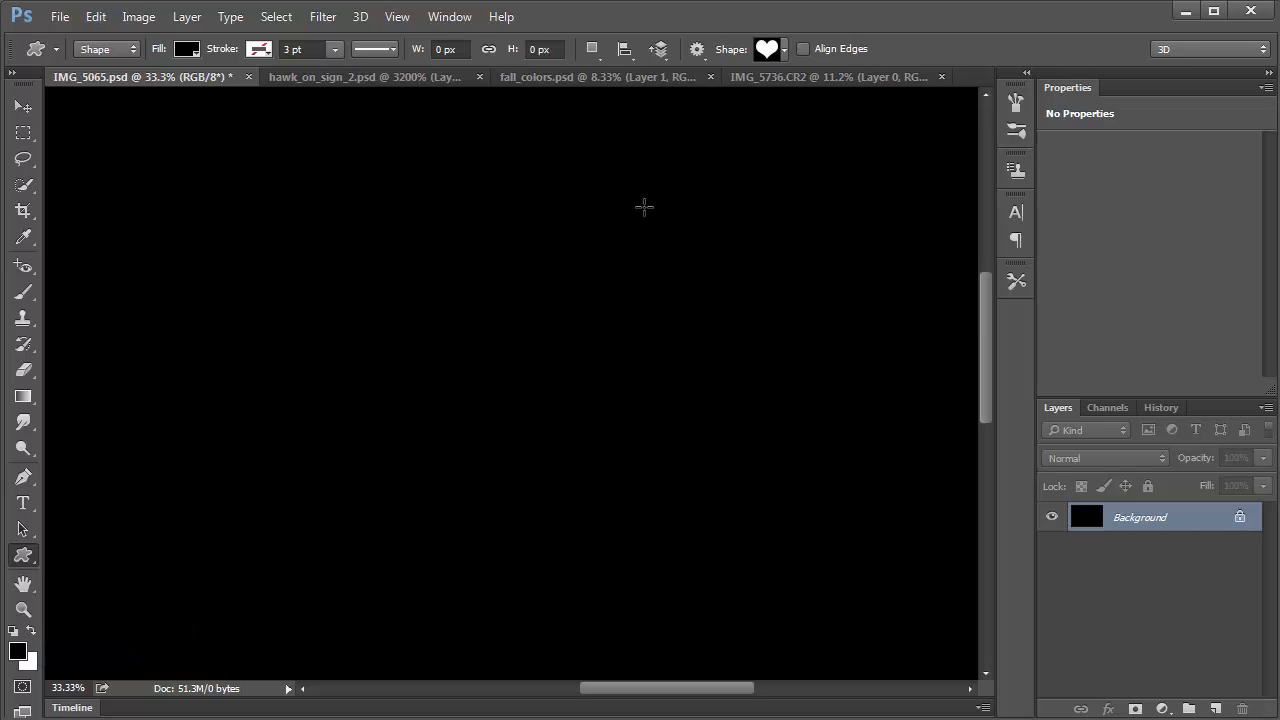
{"action": "left_click", "coordinate": [781, 50]}
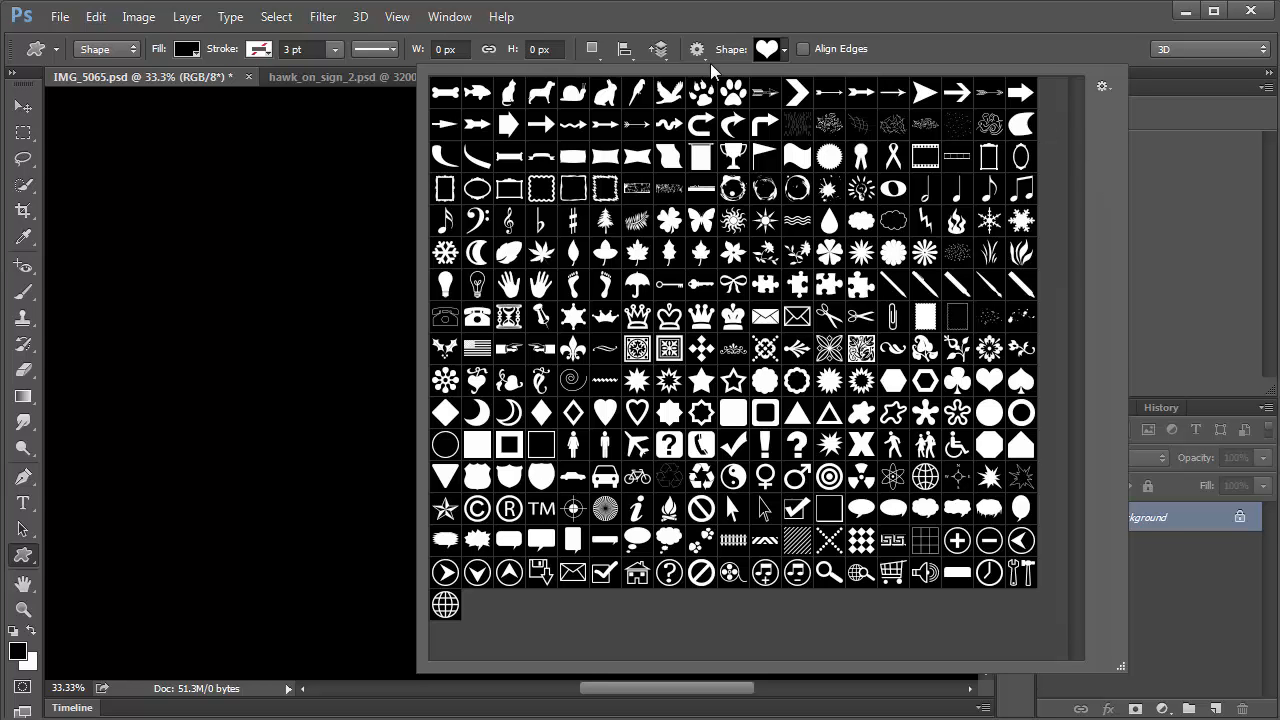
{"action": "left_click", "coordinate": [1104, 88]}
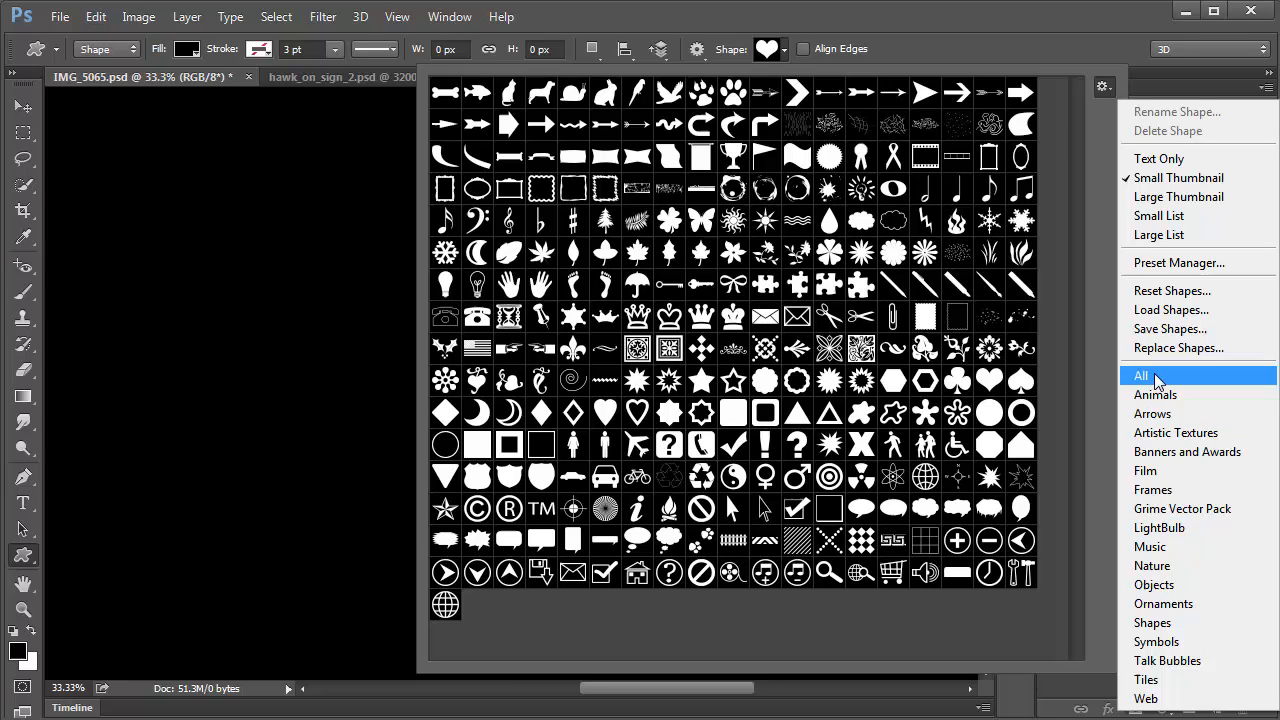
{"action": "left_click", "coordinate": [1156, 377]}
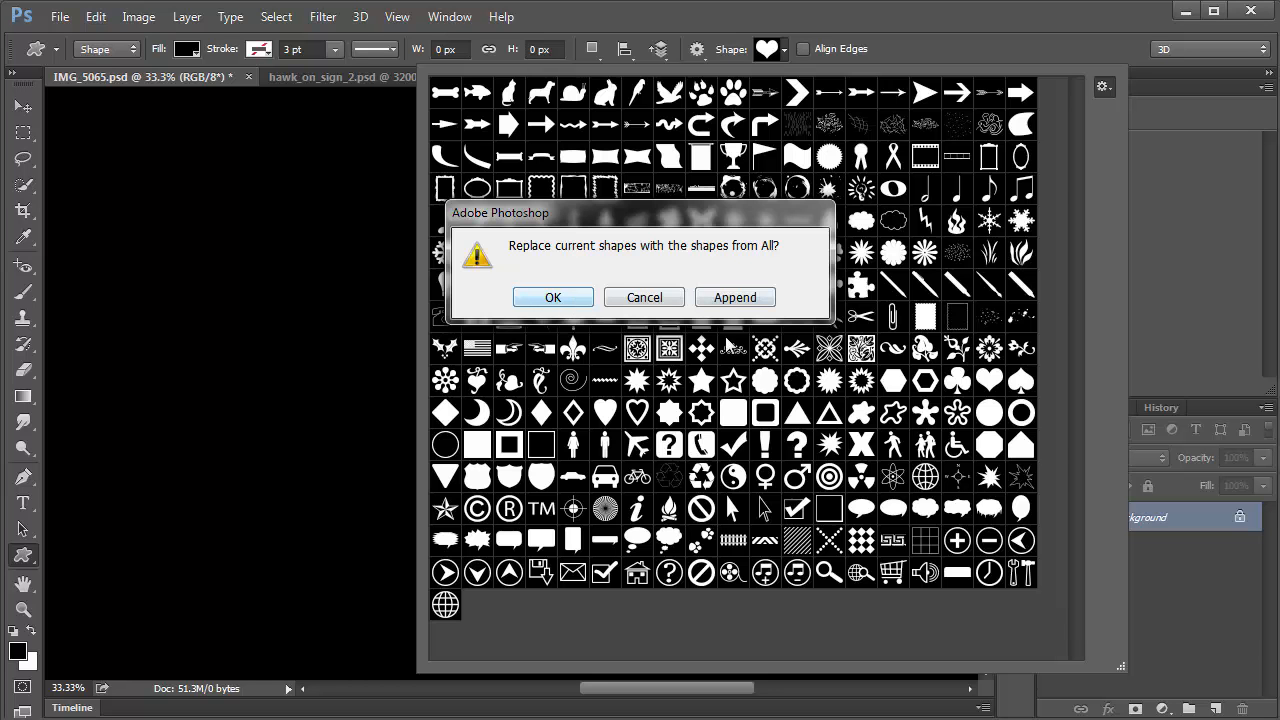
{"action": "left_click", "coordinate": [563, 298]}
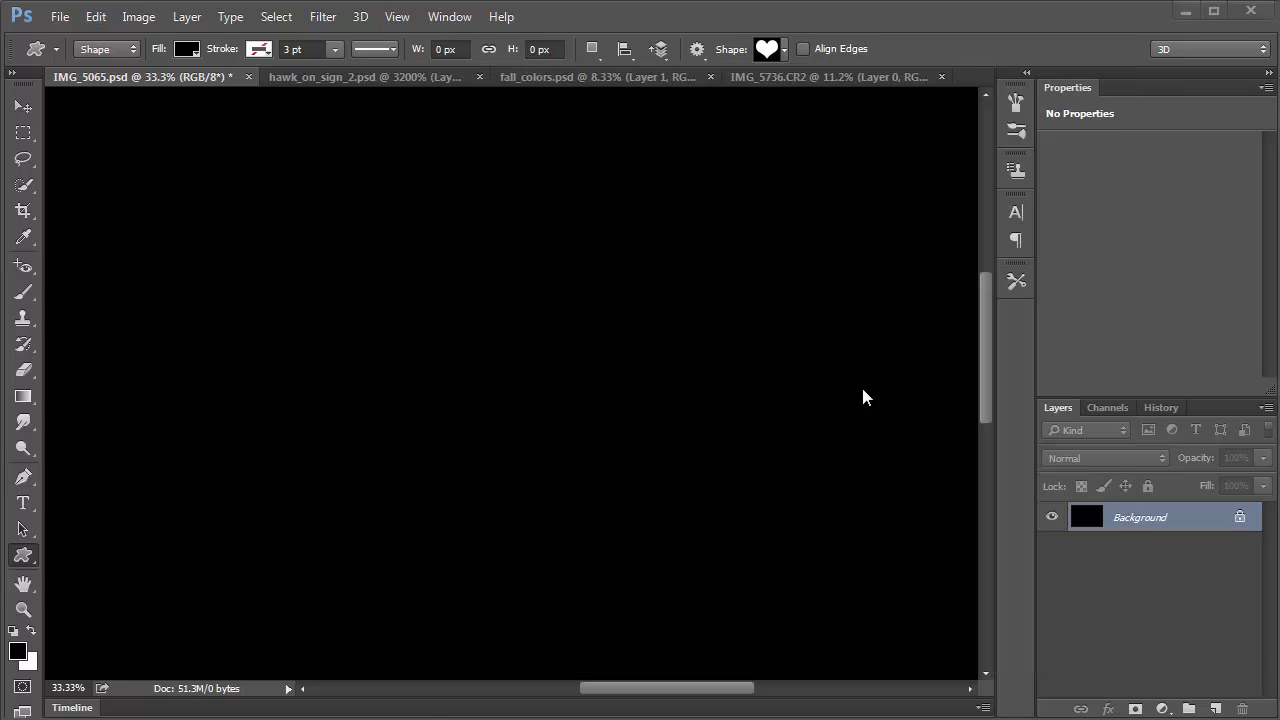
Step: Draw a trial black heart about 510 by 99 px with the Custom Shape tool and undo it
{"action": "left_click", "coordinate": [764, 50]}
{"action": "left_click", "coordinate": [764, 50]}
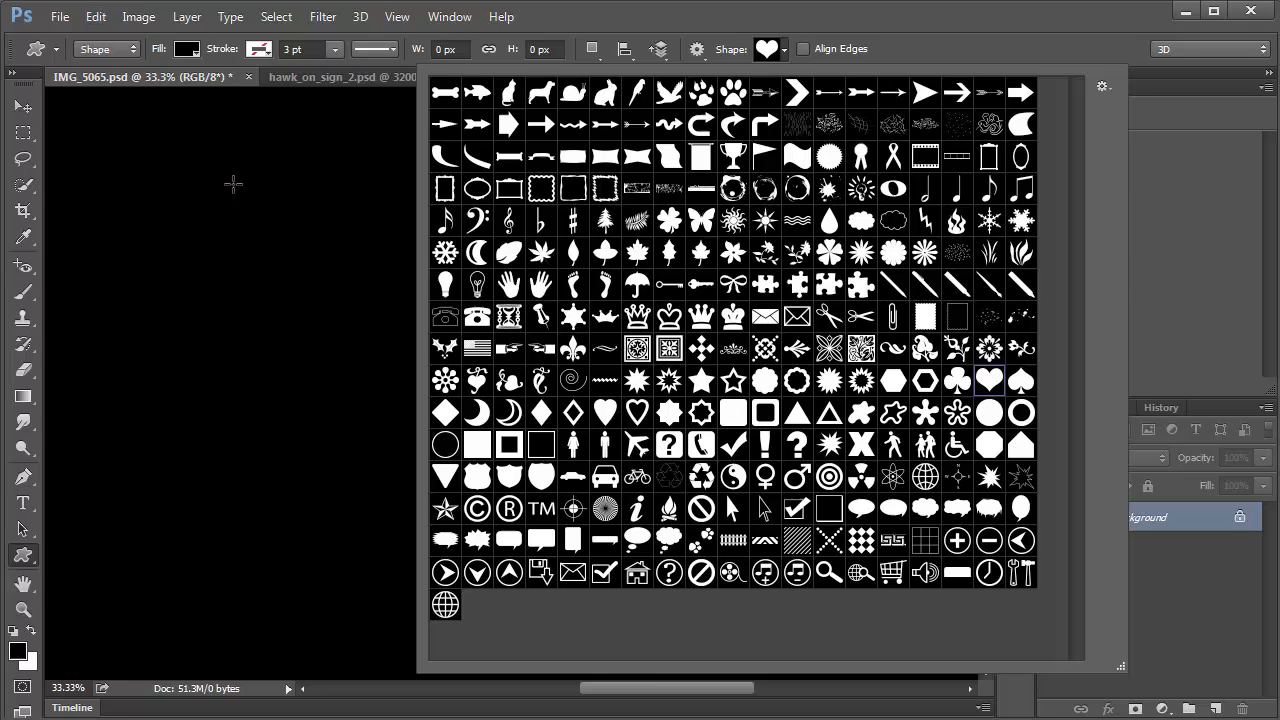
{"action": "left_click", "coordinate": [263, 138]}
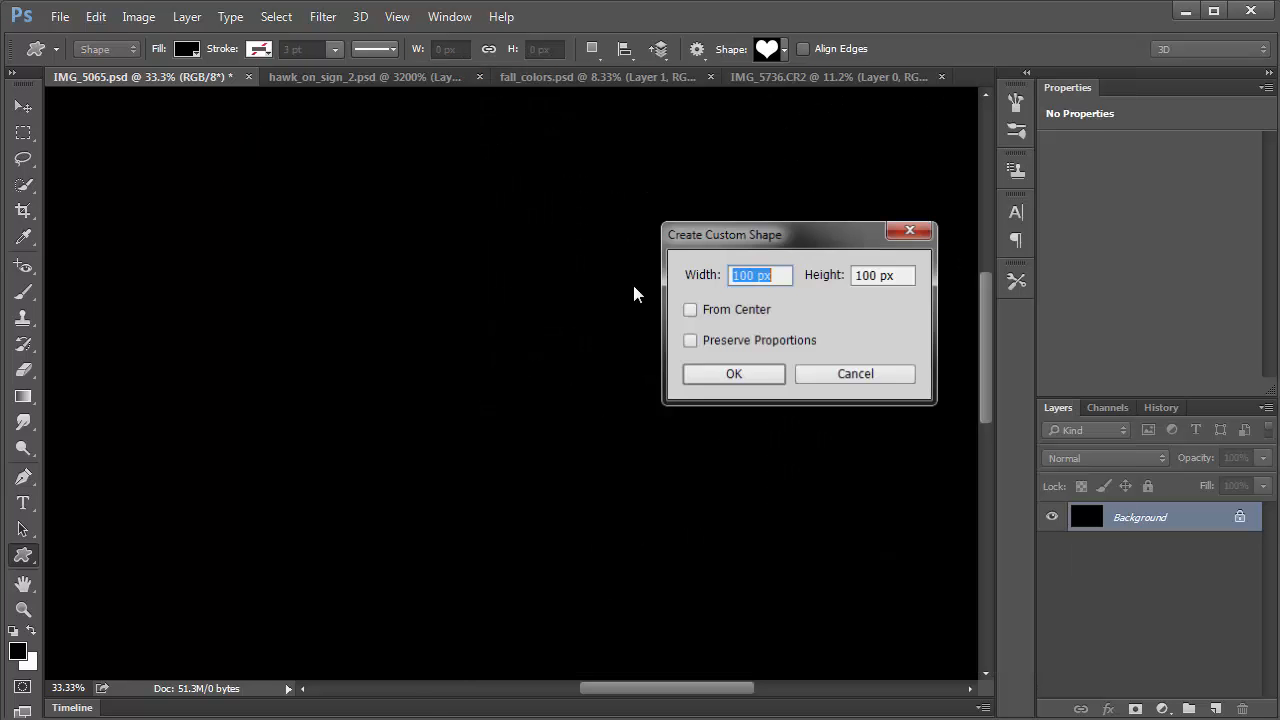
{"action": "left_click", "coordinate": [831, 374]}
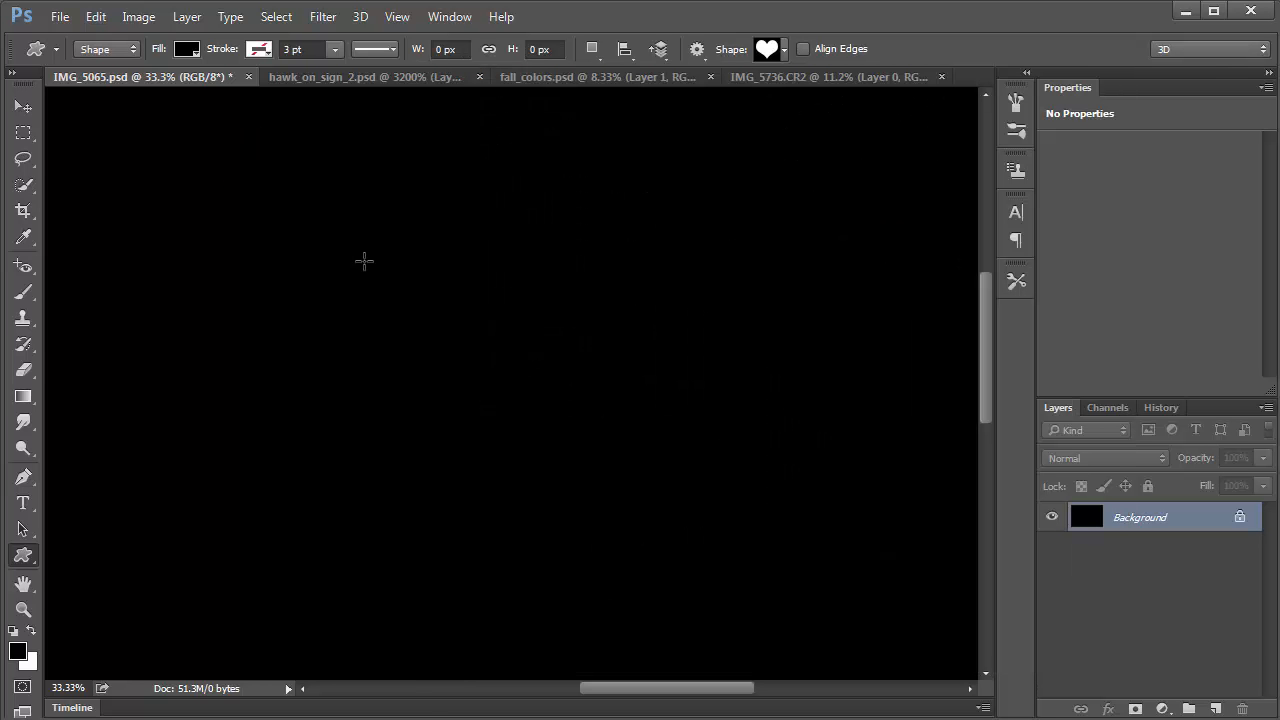
{"action": "left_click_drag", "start_coordinate": [401, 214], "coordinate": [561, 259]}
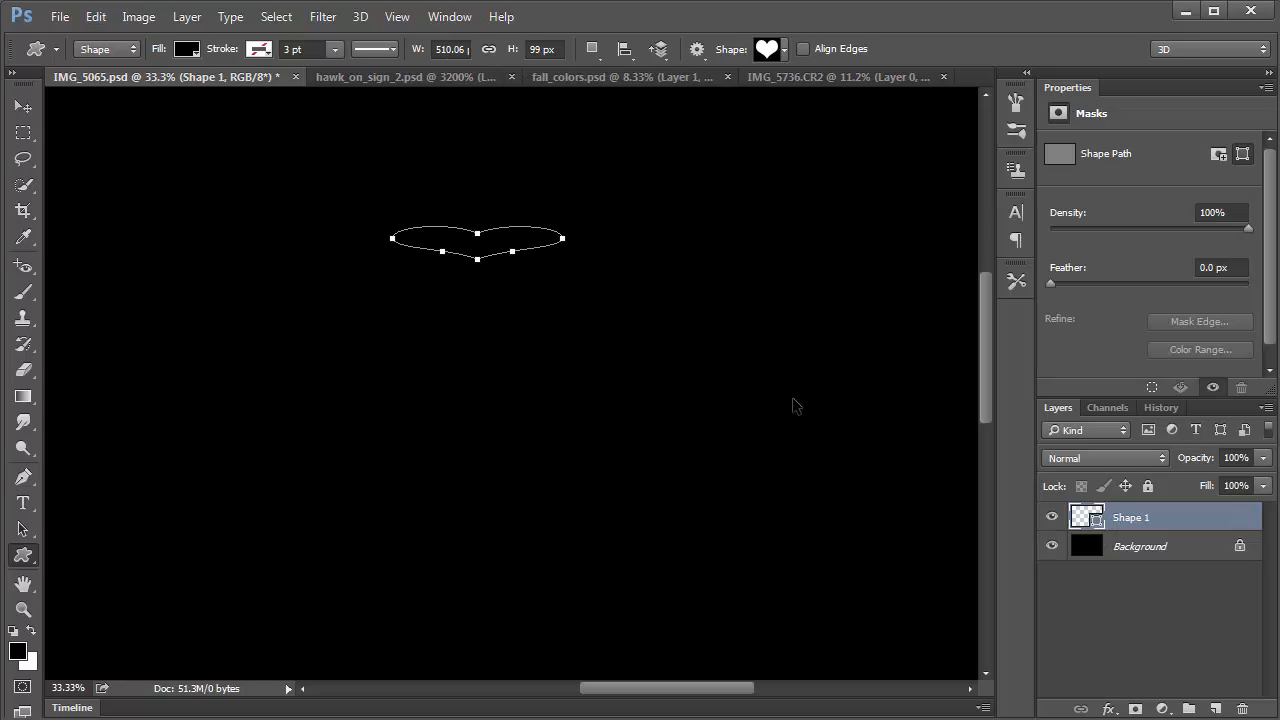
{"action": "key", "text": "ctrl+z"}
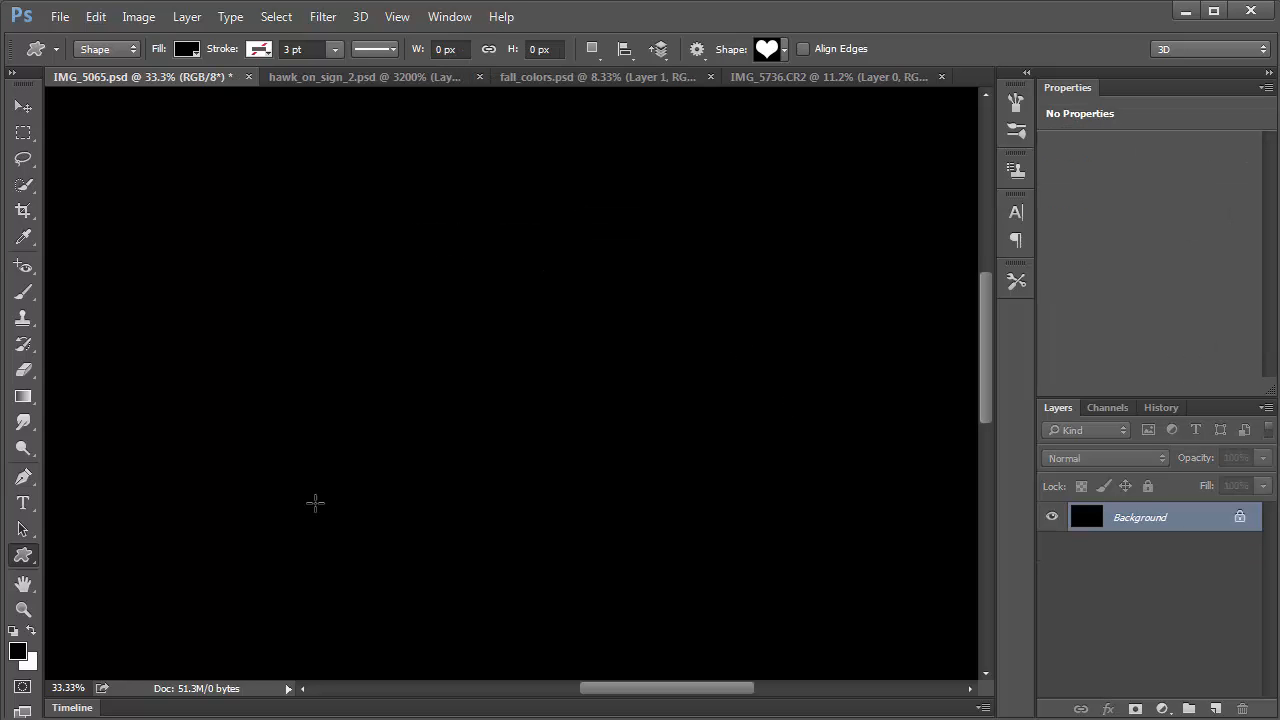
Step: Set the foreground colour to bright red
{"action": "left_click", "coordinate": [18, 652]}
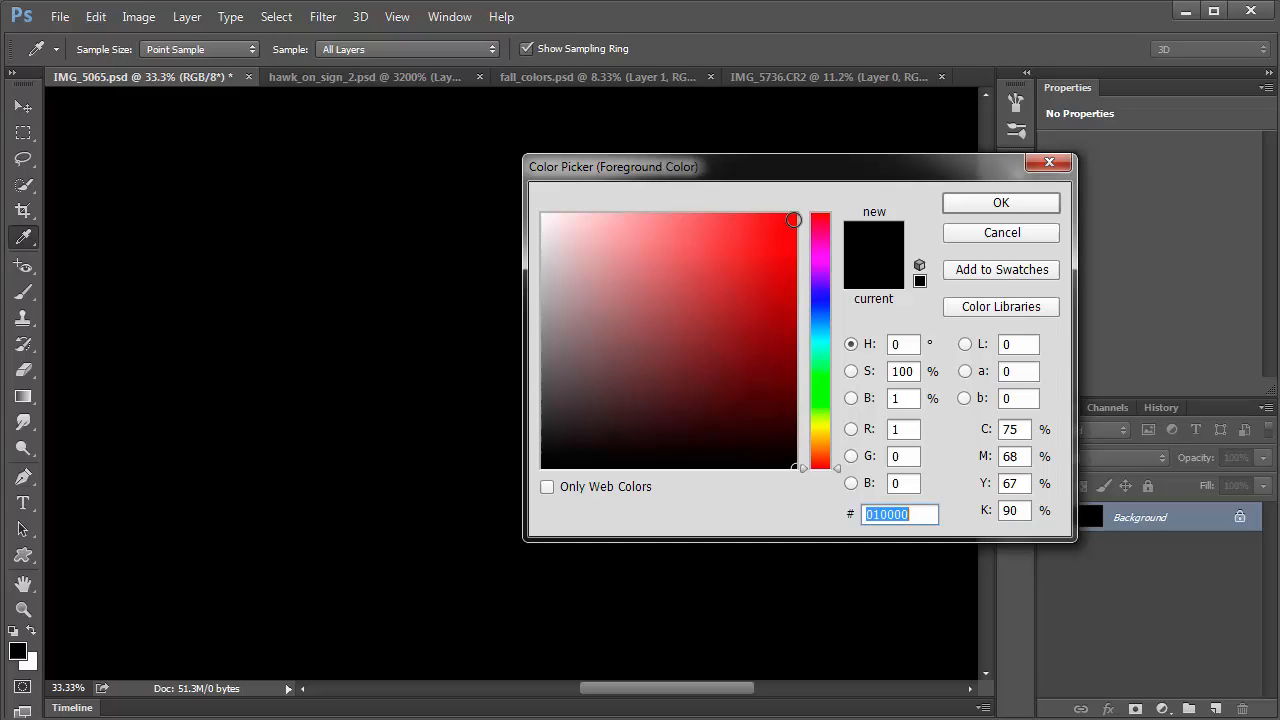
{"action": "left_click", "coordinate": [792, 219]}
{"action": "left_click", "coordinate": [1001, 202]}
Step: Draw trial red hearts about 378 by 354 px and 930 by 810 px, undoing each one
{"action": "left_click_drag", "start_coordinate": [391, 212], "coordinate": [624, 395]}
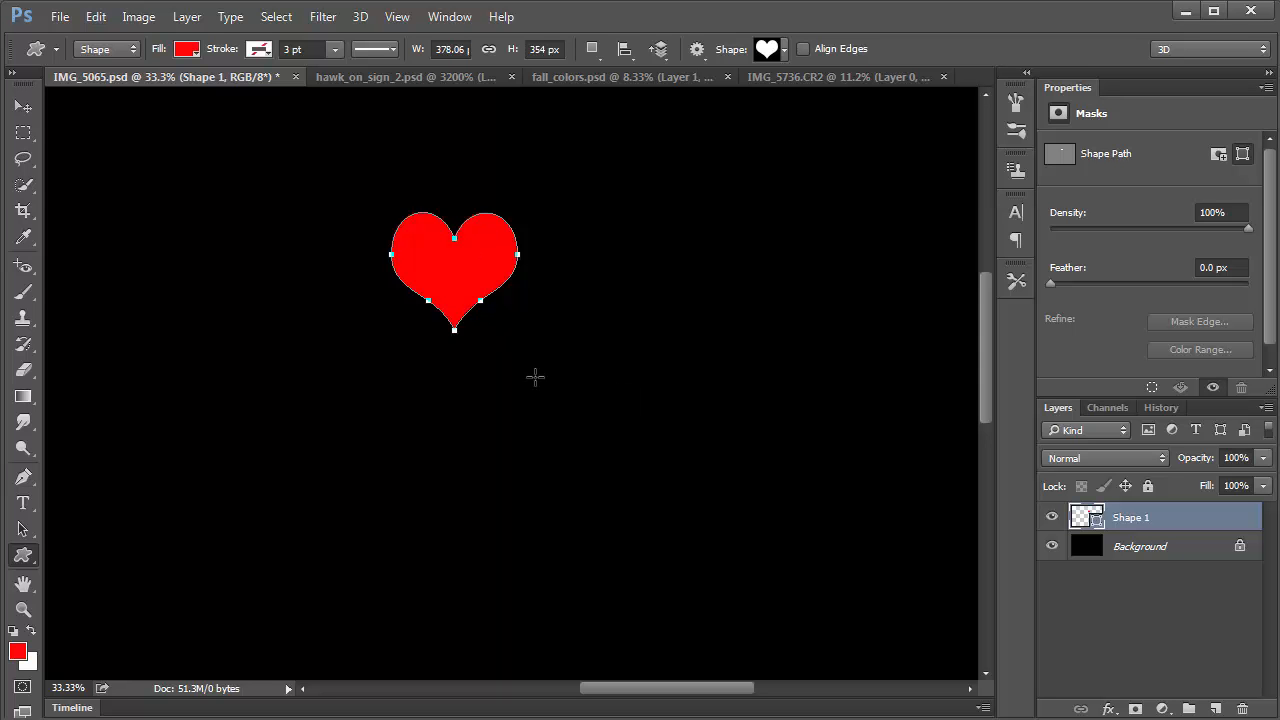
{"action": "key", "text": "ctrl+z"}
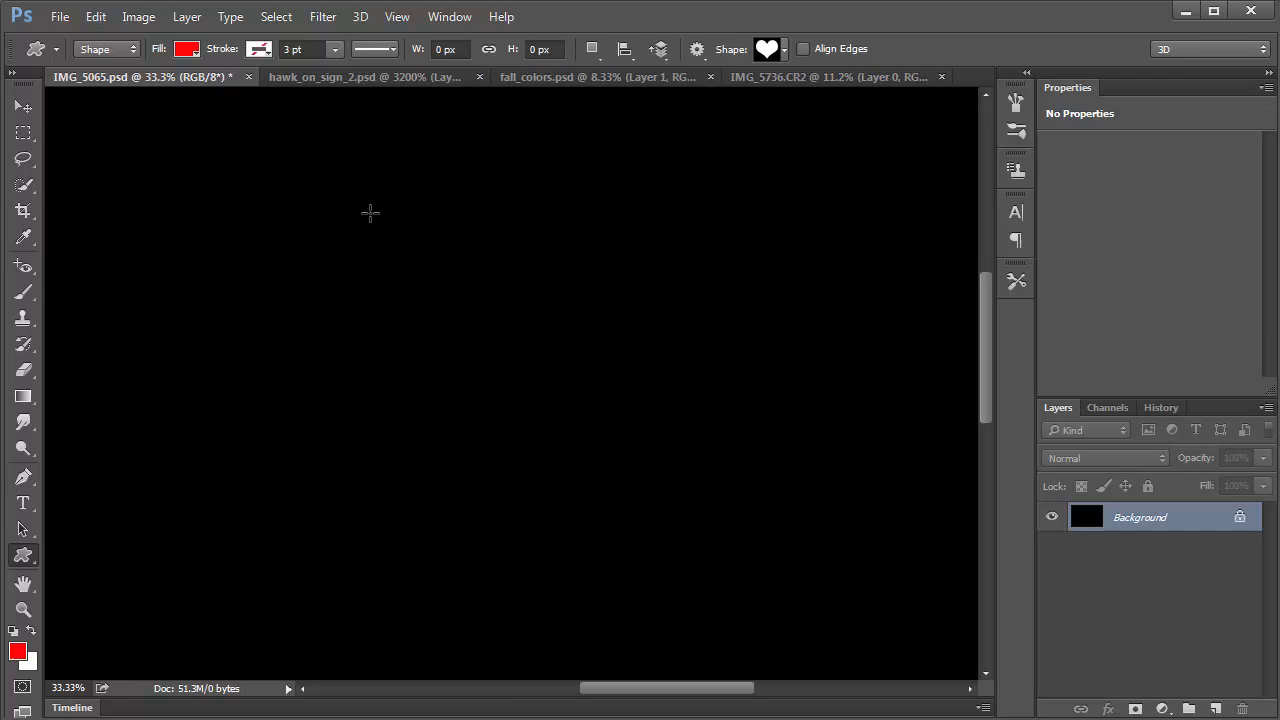
{"action": "left_click_drag", "start_coordinate": [369, 206], "coordinate": [593, 330]}
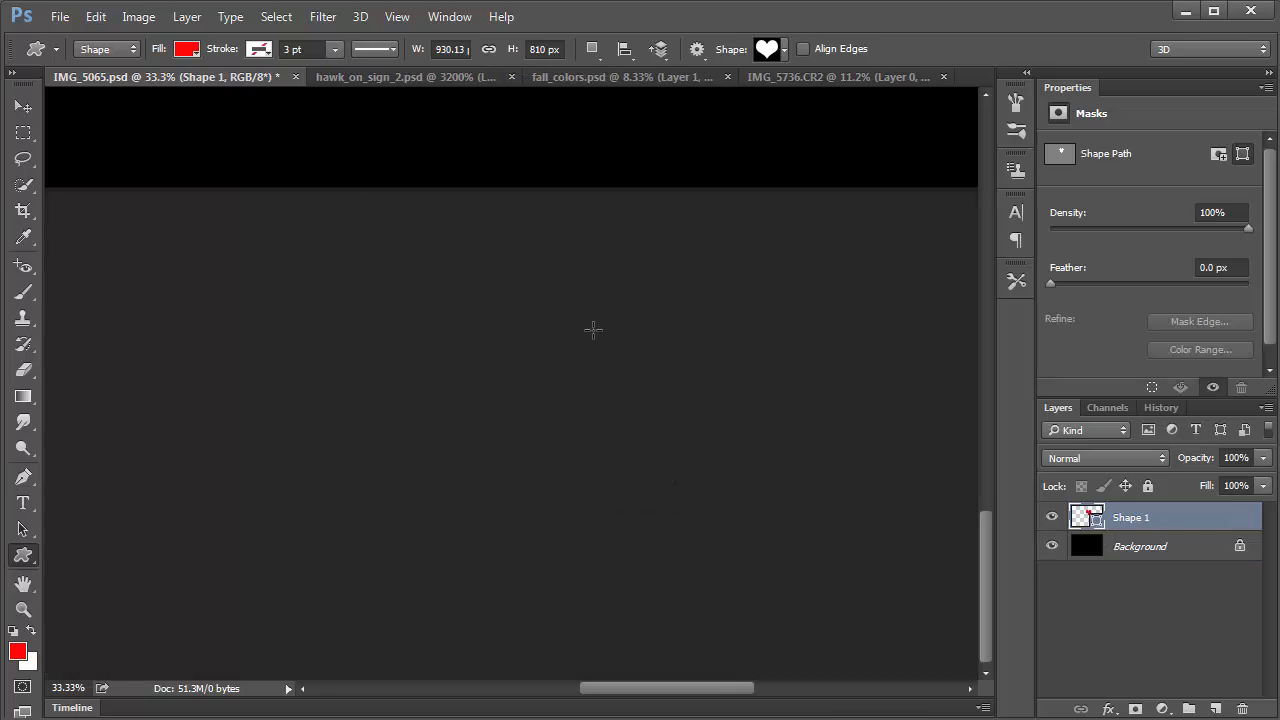
{"action": "key", "text": "ctrl+z"}
{"action": "key", "text": "ctrl+z"}
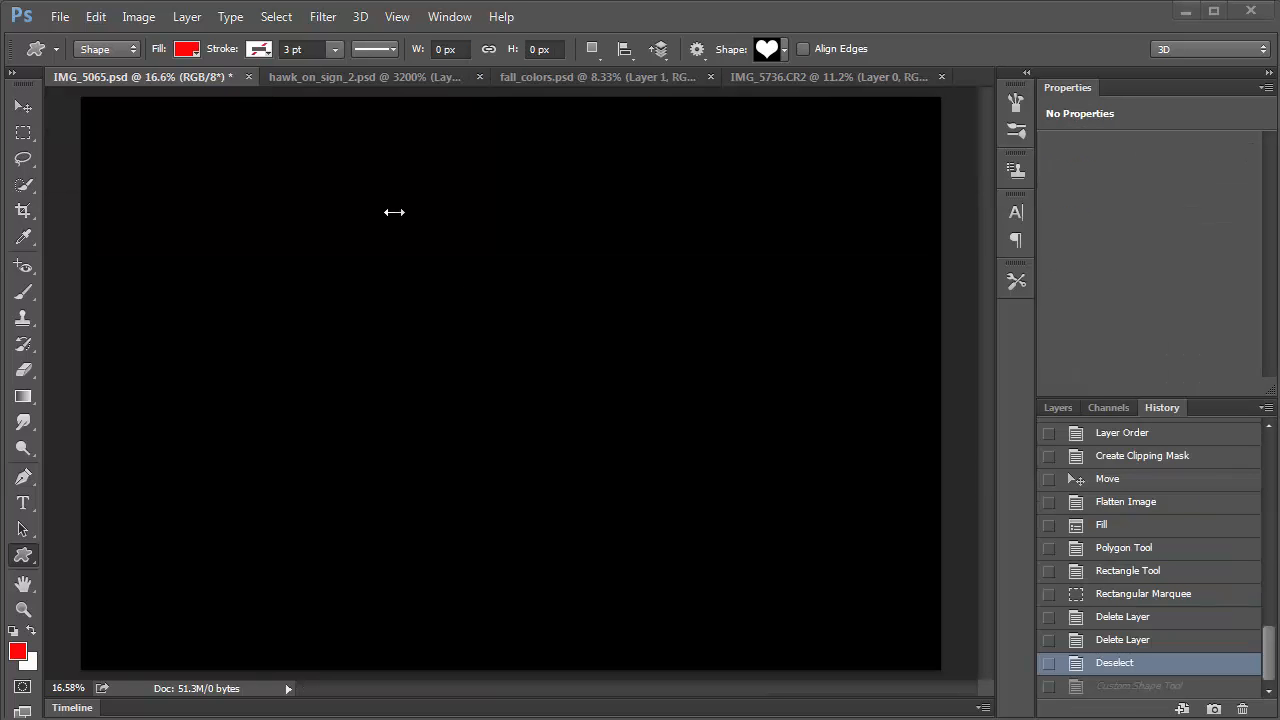
Step: Draw a large red heart about 3057 by 2663 px on the black canvas and move it left to centre it better
{"action": "left_click_drag", "start_coordinate": [372, 180], "coordinate": [765, 700]}
{"action": "left_click_drag", "start_coordinate": [759, 517], "coordinate": [880, 622]}
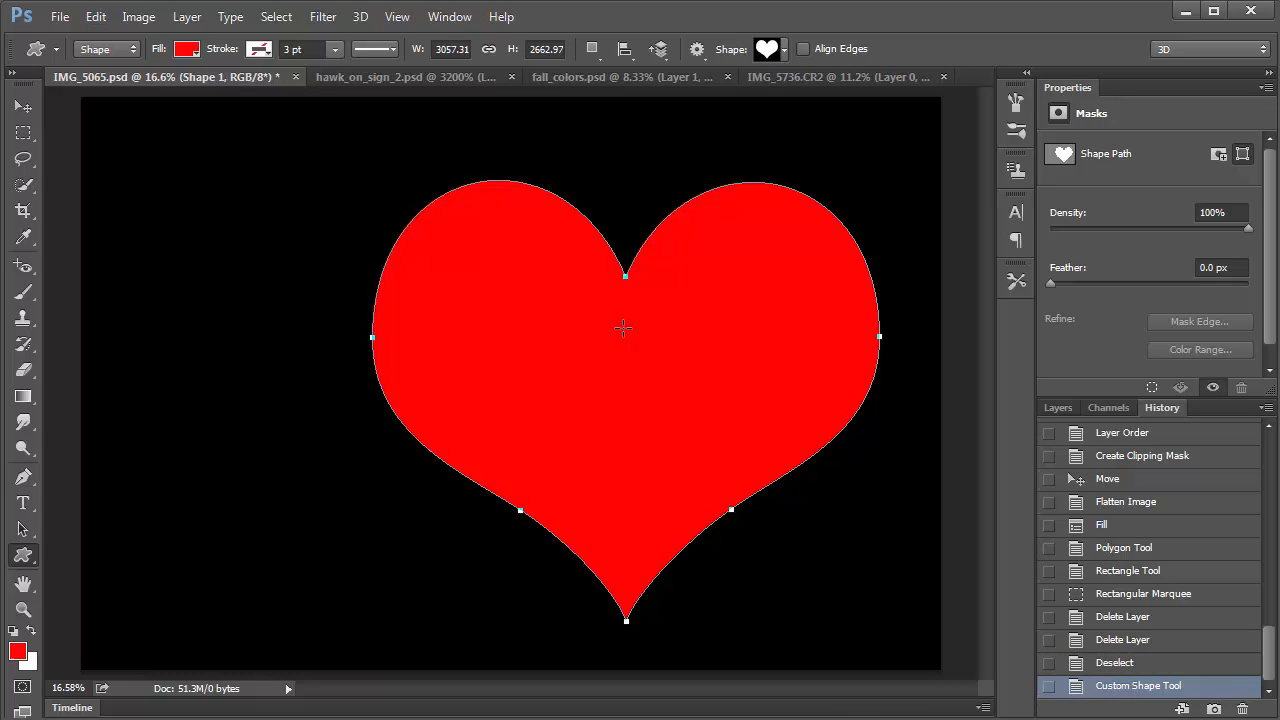
{"action": "left_click", "coordinate": [22, 107]}
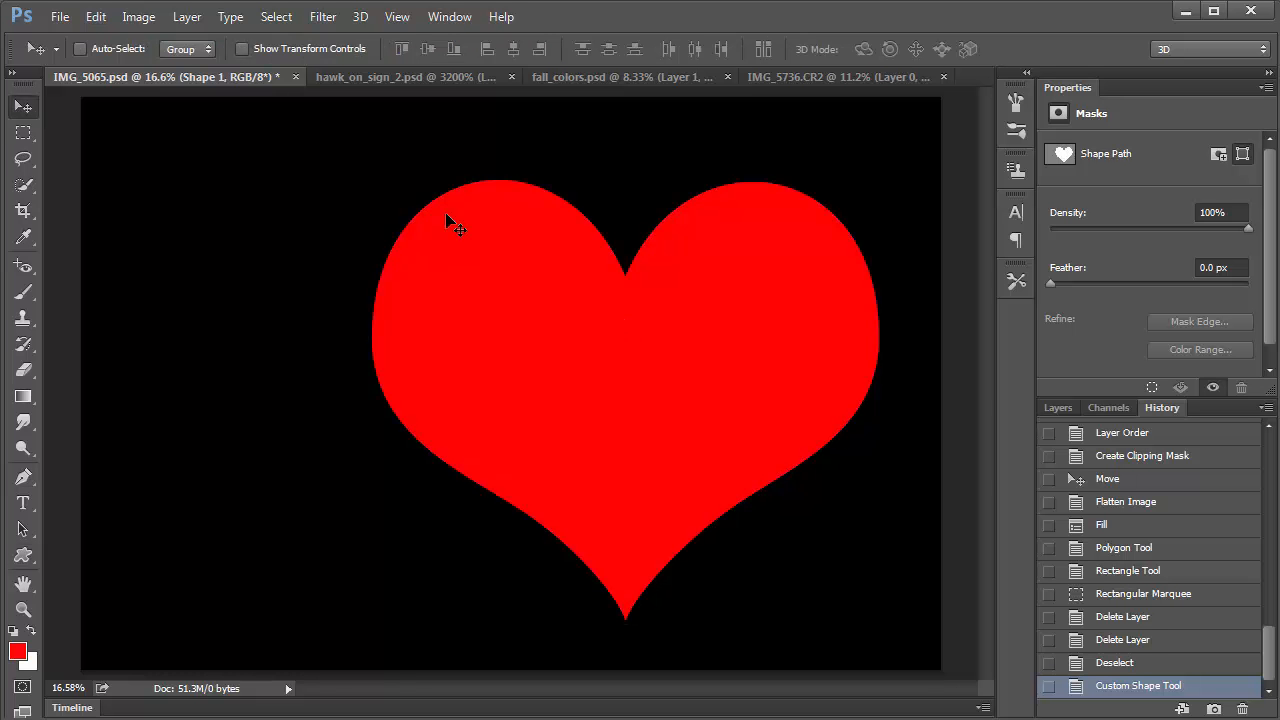
{"action": "left_click_drag", "start_coordinate": [651, 374], "coordinate": [612, 358]}
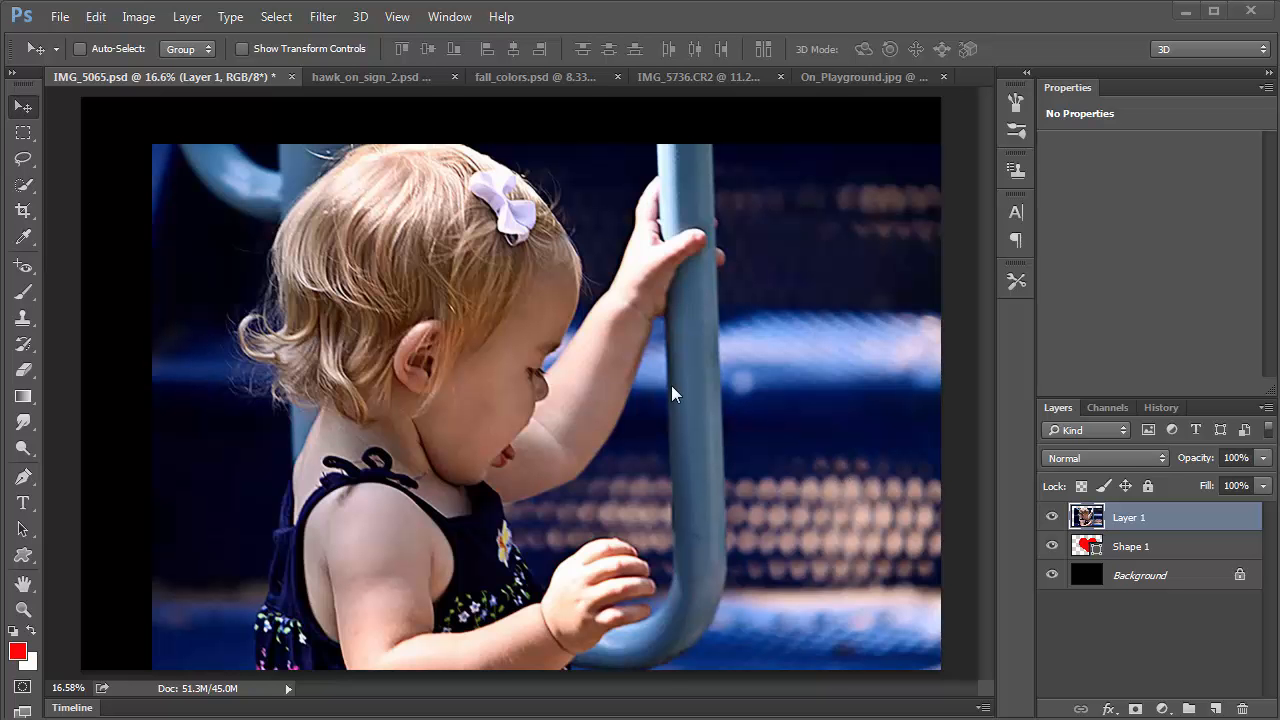
Step: Clip the playground photo layer to the heart shape and shift the photo right and down within the heart
{"action": "left_click", "coordinate": [1187, 517]}
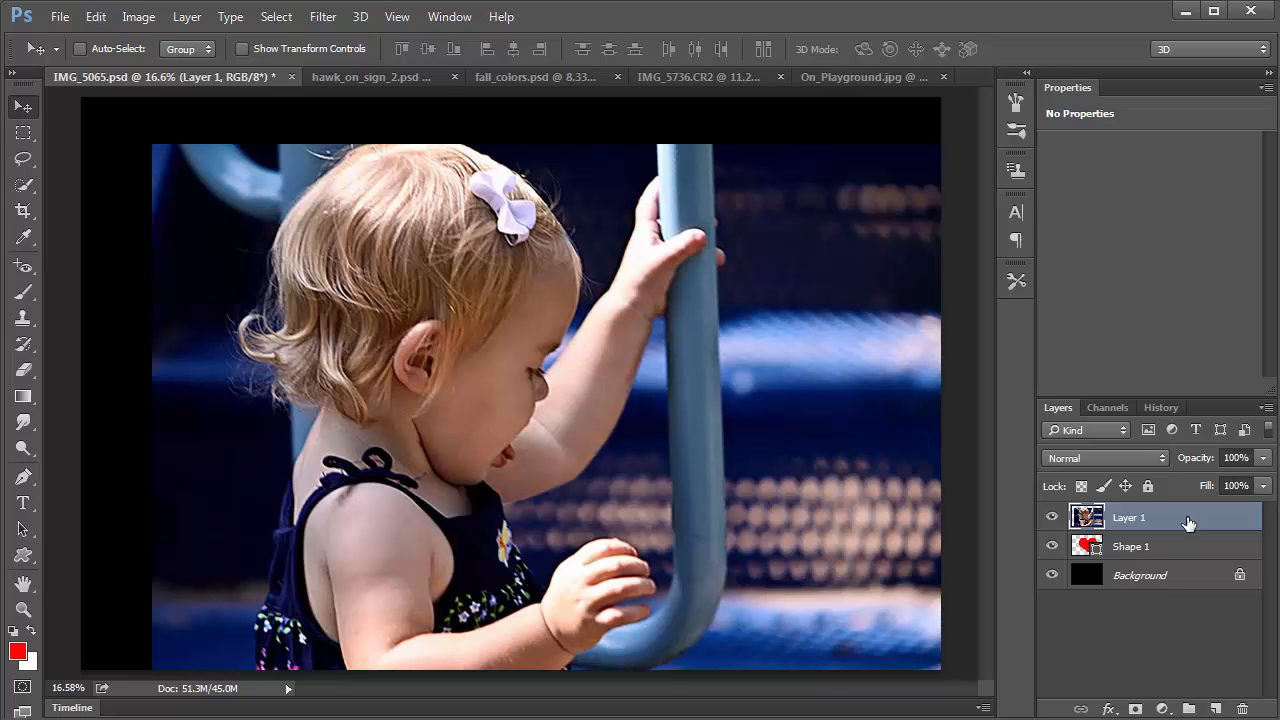
{"action": "left_click_drag", "start_coordinate": [1187, 522], "coordinate": [1209, 530]}
{"action": "left_click", "coordinate": [1210, 528], "text": "alt"}
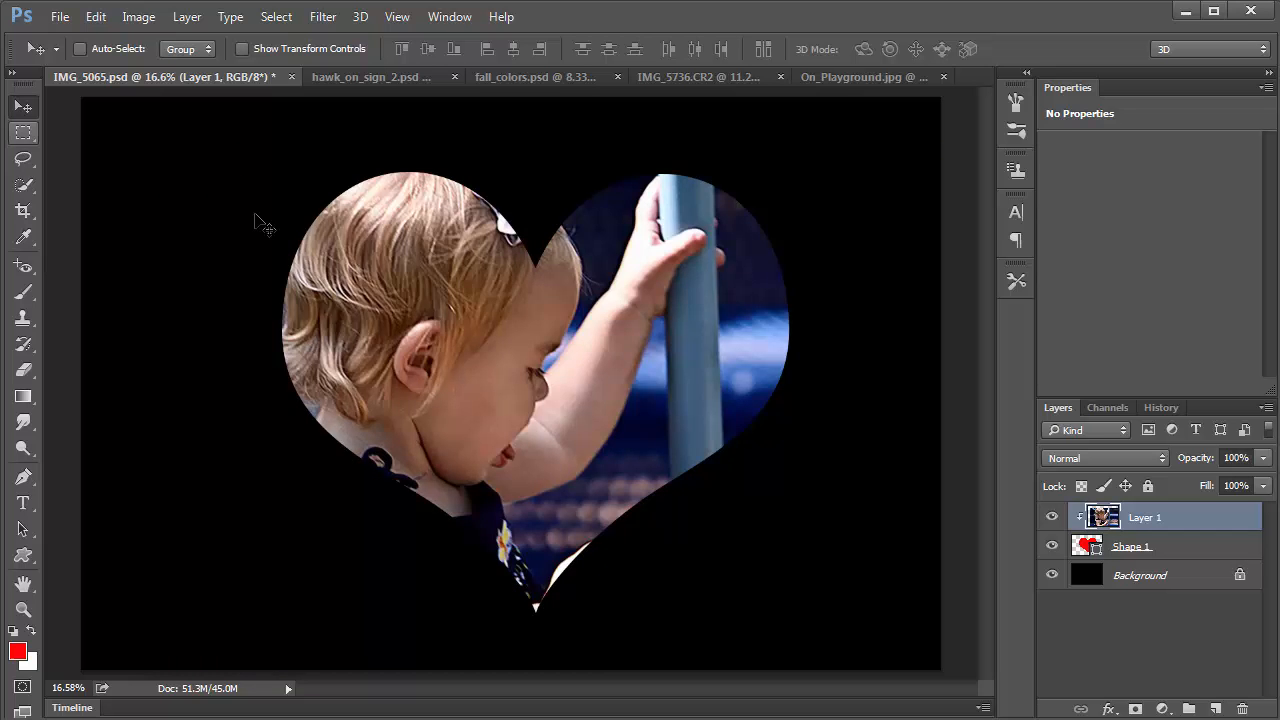
{"action": "left_click_drag", "start_coordinate": [484, 411], "coordinate": [503, 449]}
{"action": "left_click_drag", "start_coordinate": [586, 440], "coordinate": [626, 426]}
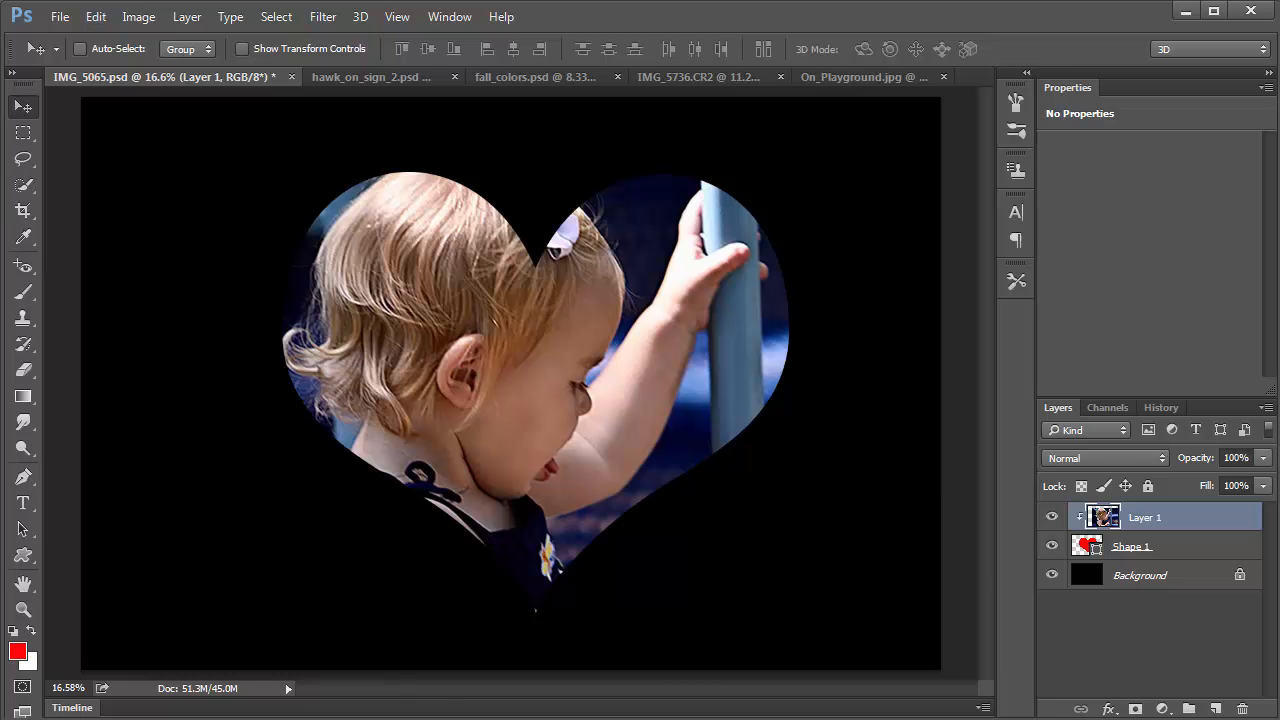
Step: Select the heart shape layer, resample the image to 6 by 4 inches at 72 pixels/inch, and fit it on screen
{"action": "double_click", "coordinate": [1192, 546]}
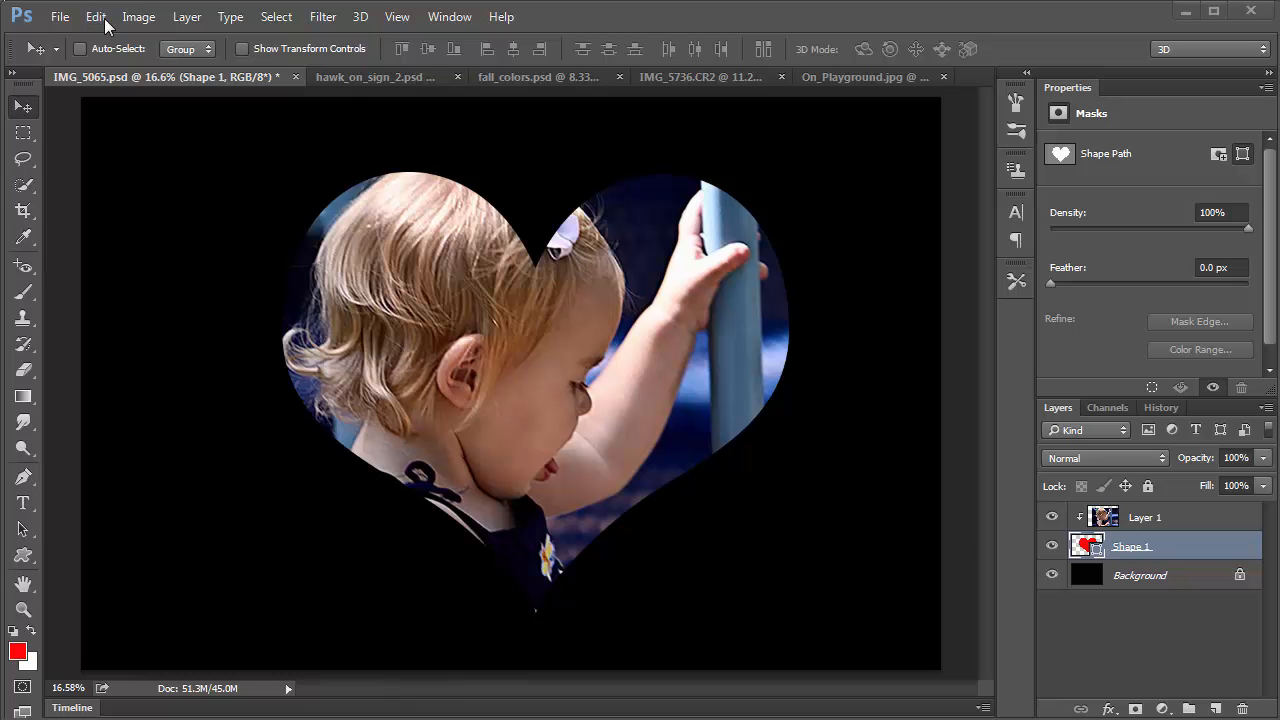
{"action": "left_click", "coordinate": [134, 17]}
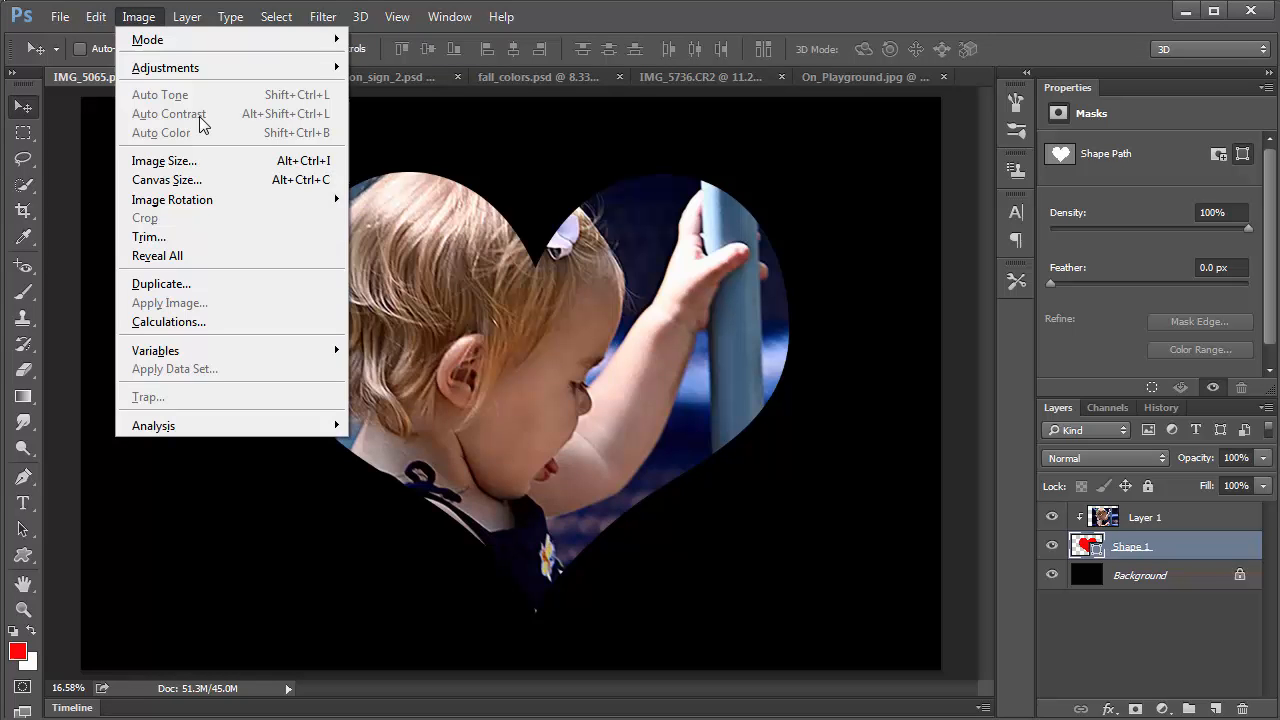
{"action": "left_click", "coordinate": [189, 163]}
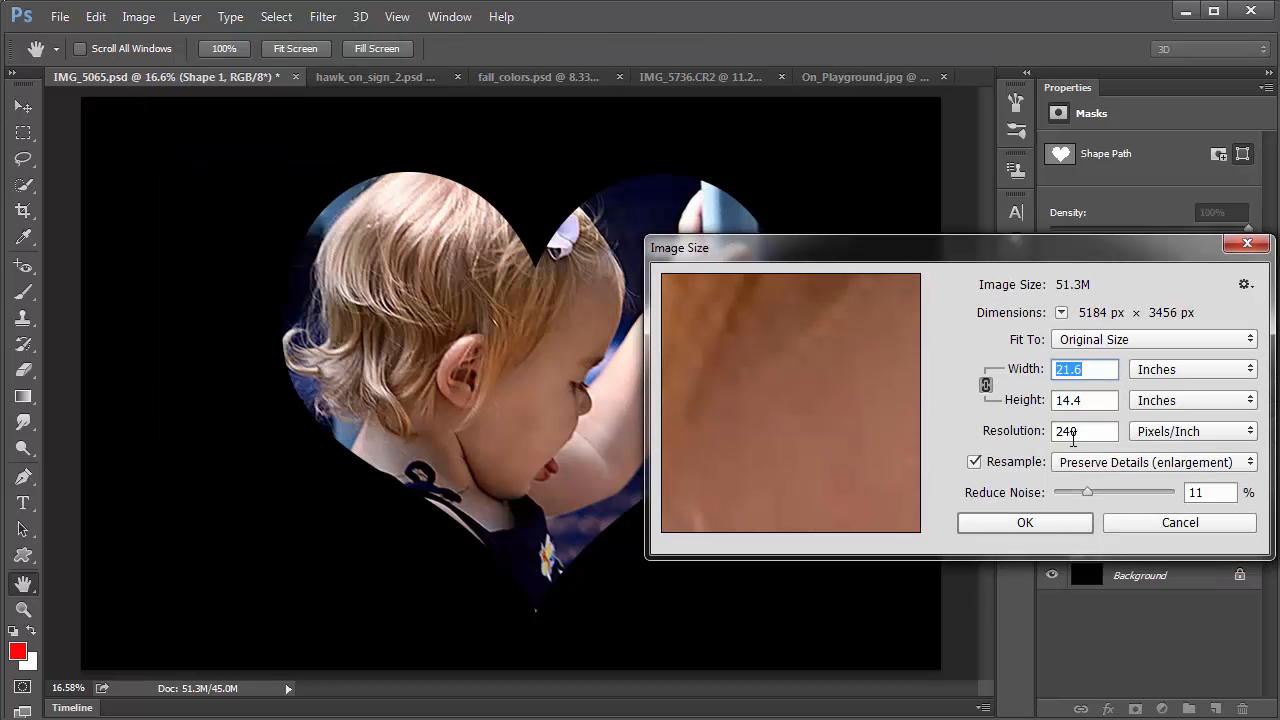
{"action": "left_click", "coordinate": [1088, 433]}
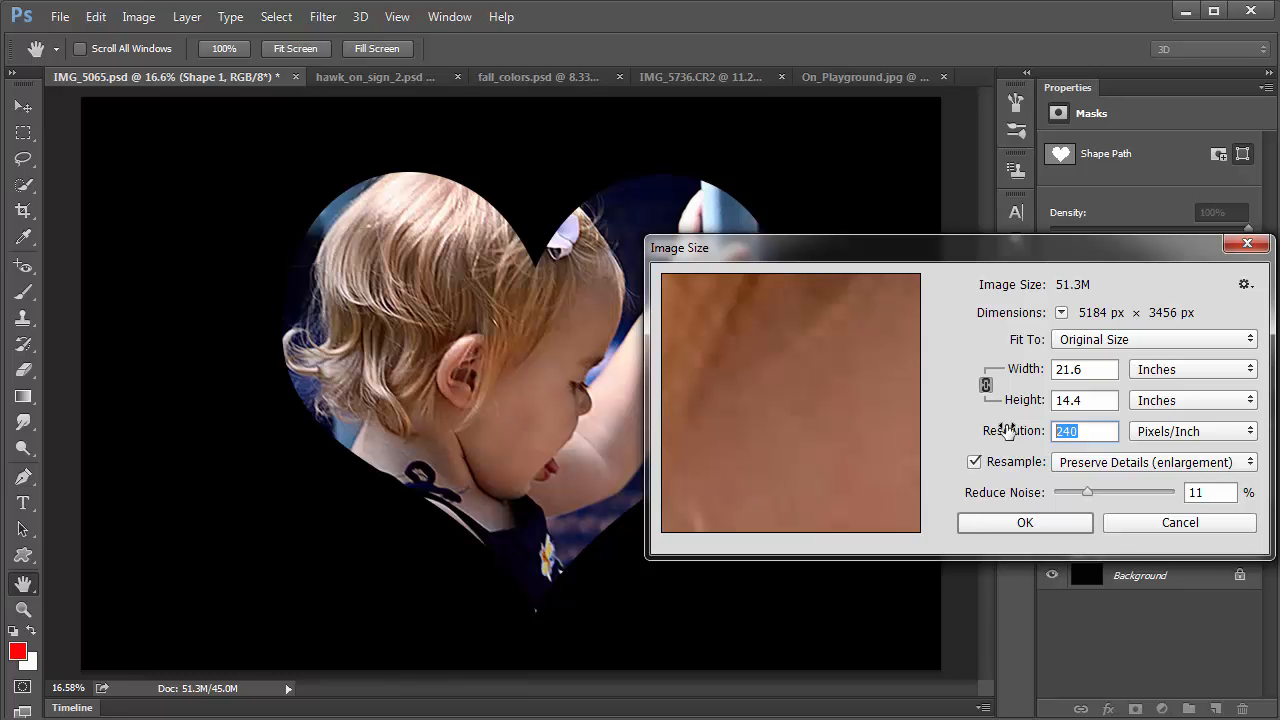
{"action": "type", "text": "7"}
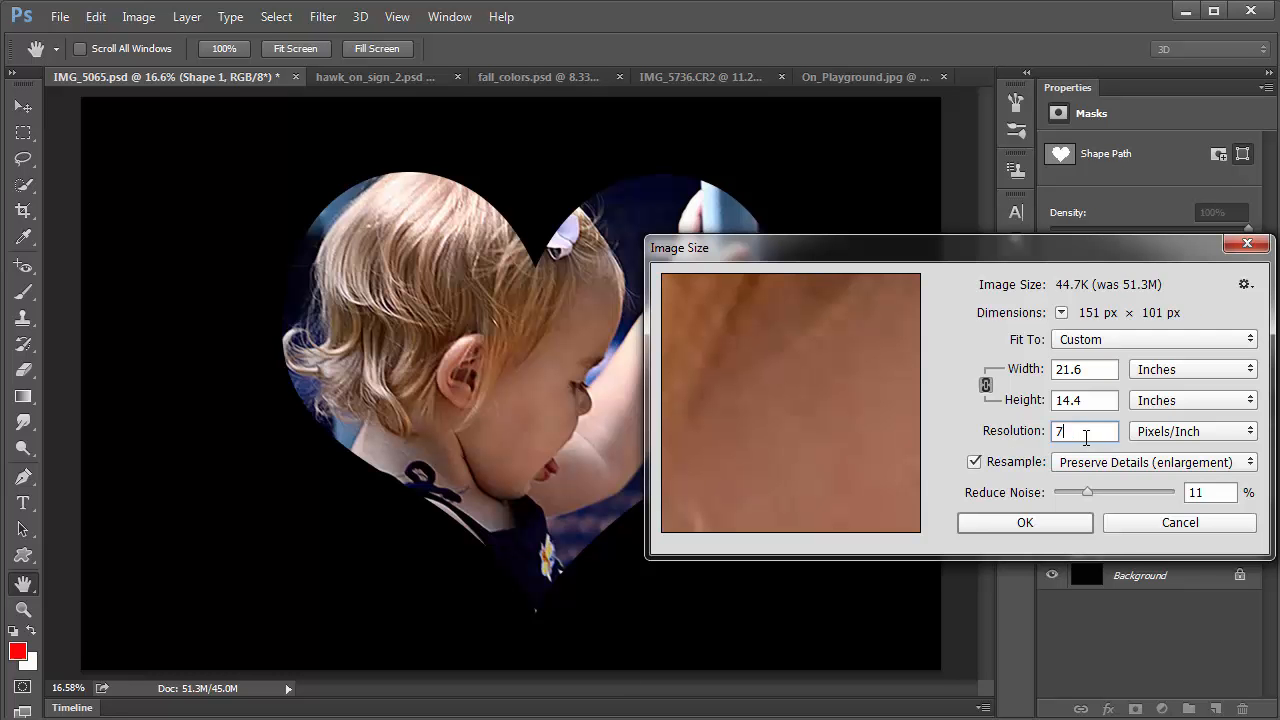
{"action": "type", "text": "2"}
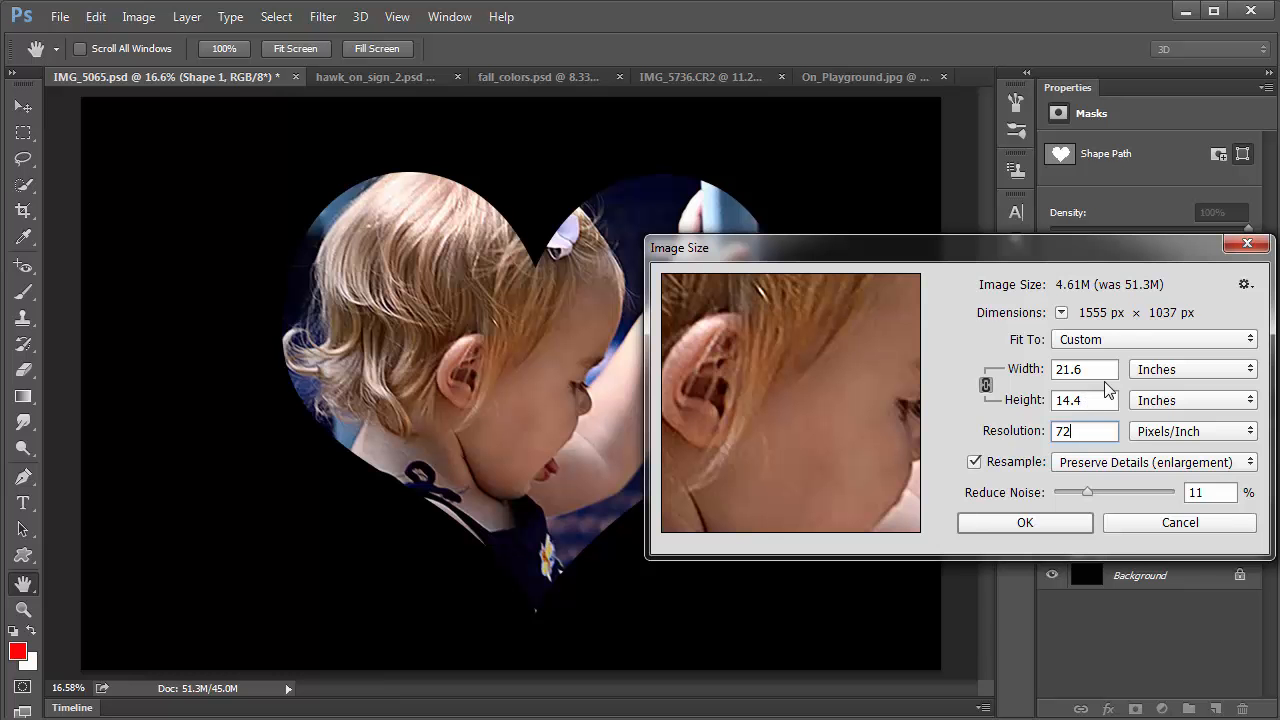
{"action": "double_click", "coordinate": [1093, 399]}
{"action": "type", "text": "6"}
{"action": "double_click", "coordinate": [1058, 369]}
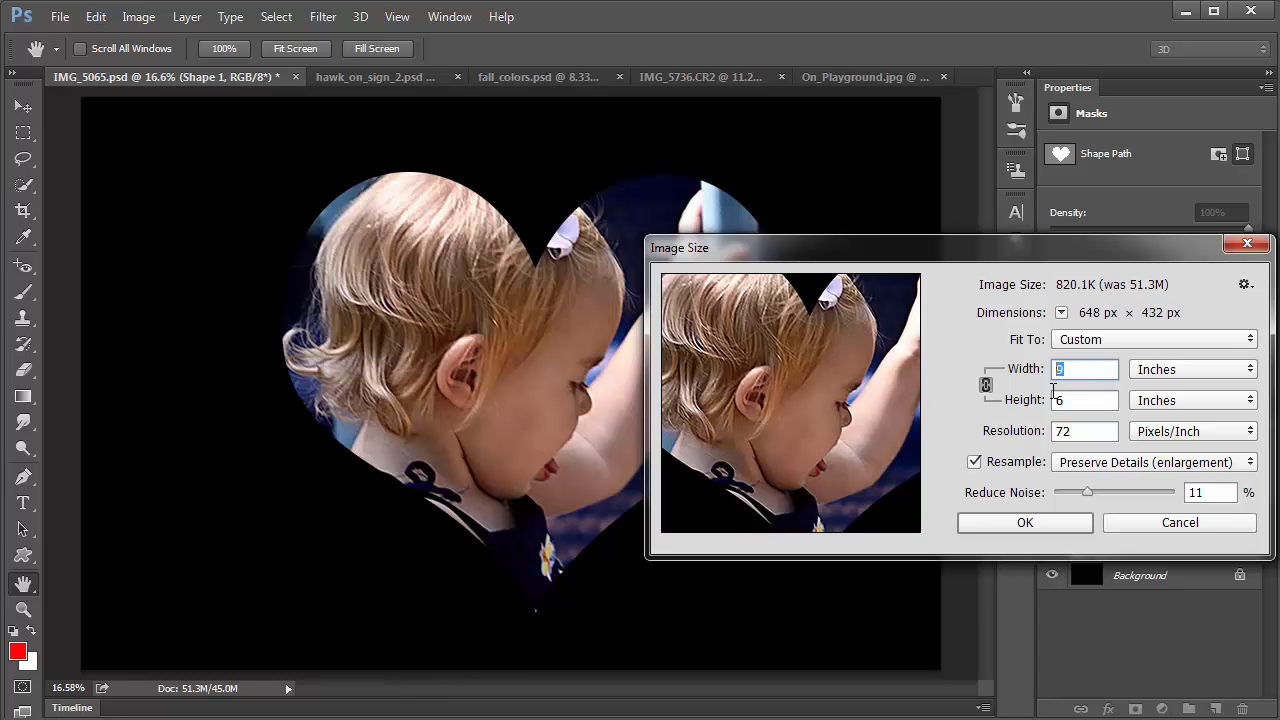
{"action": "type", "text": "6"}
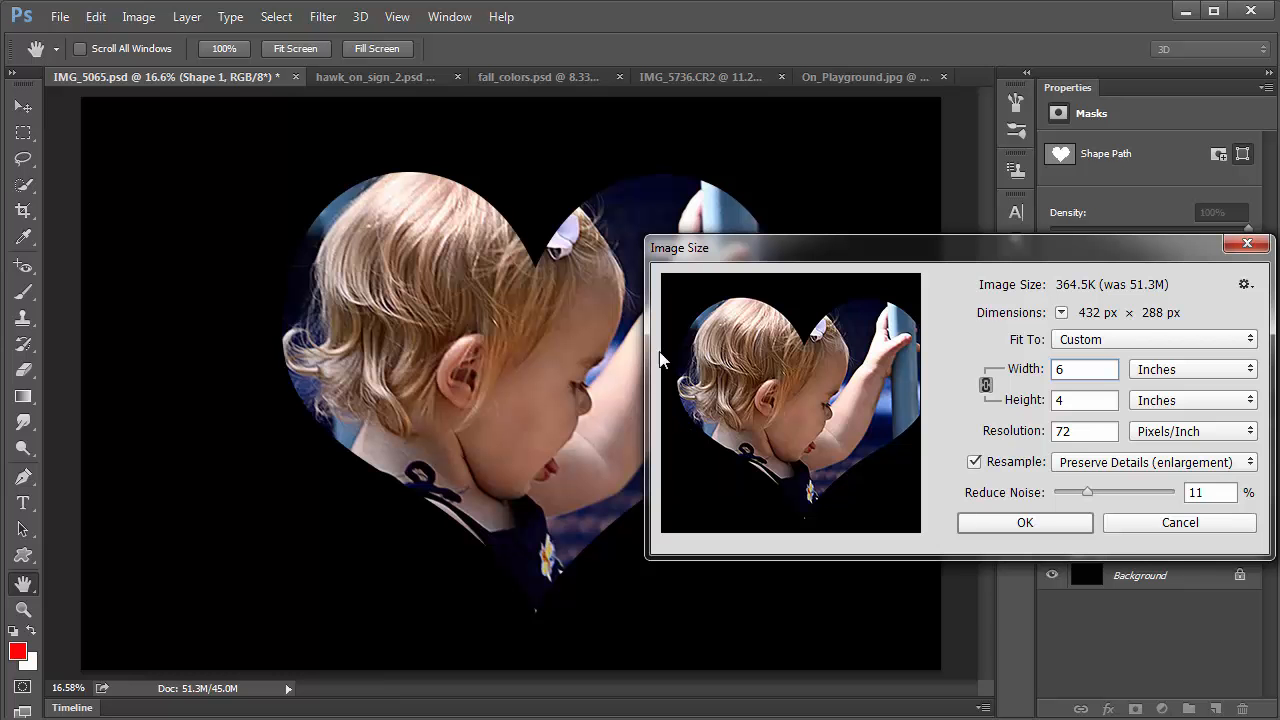
{"action": "left_click", "coordinate": [1025, 522]}
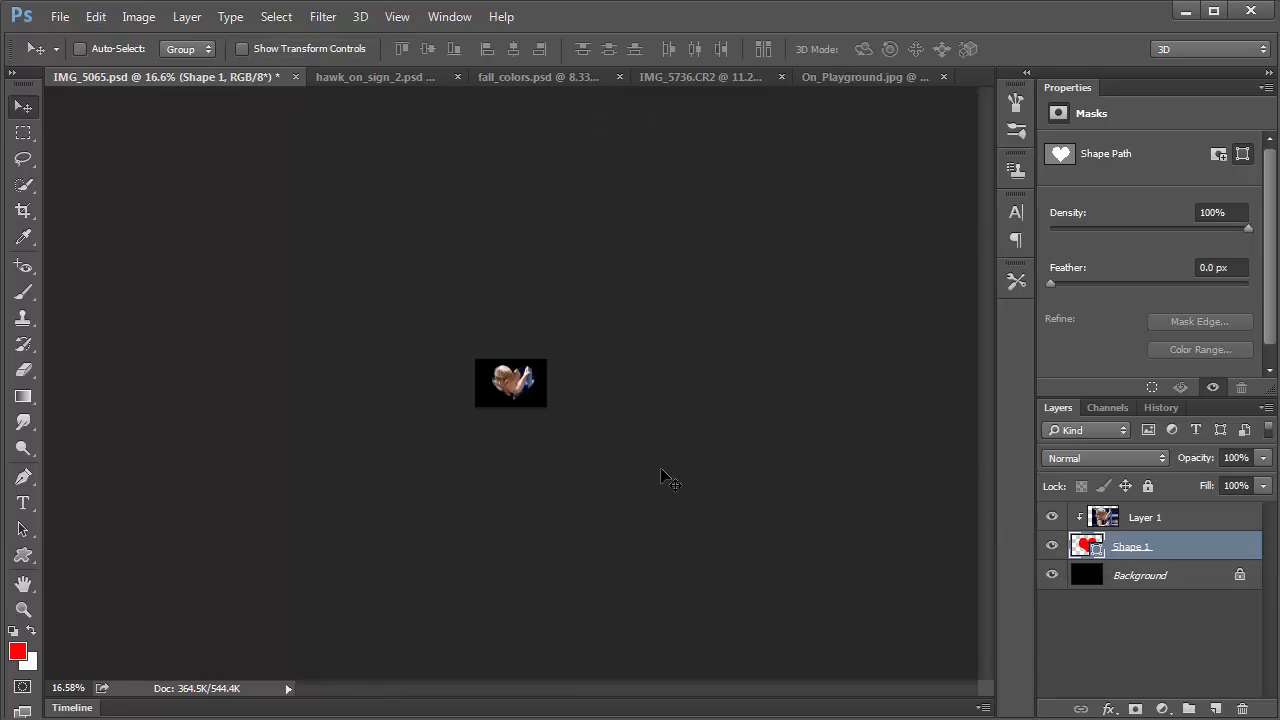
{"action": "key", "text": "ctrl+0"}
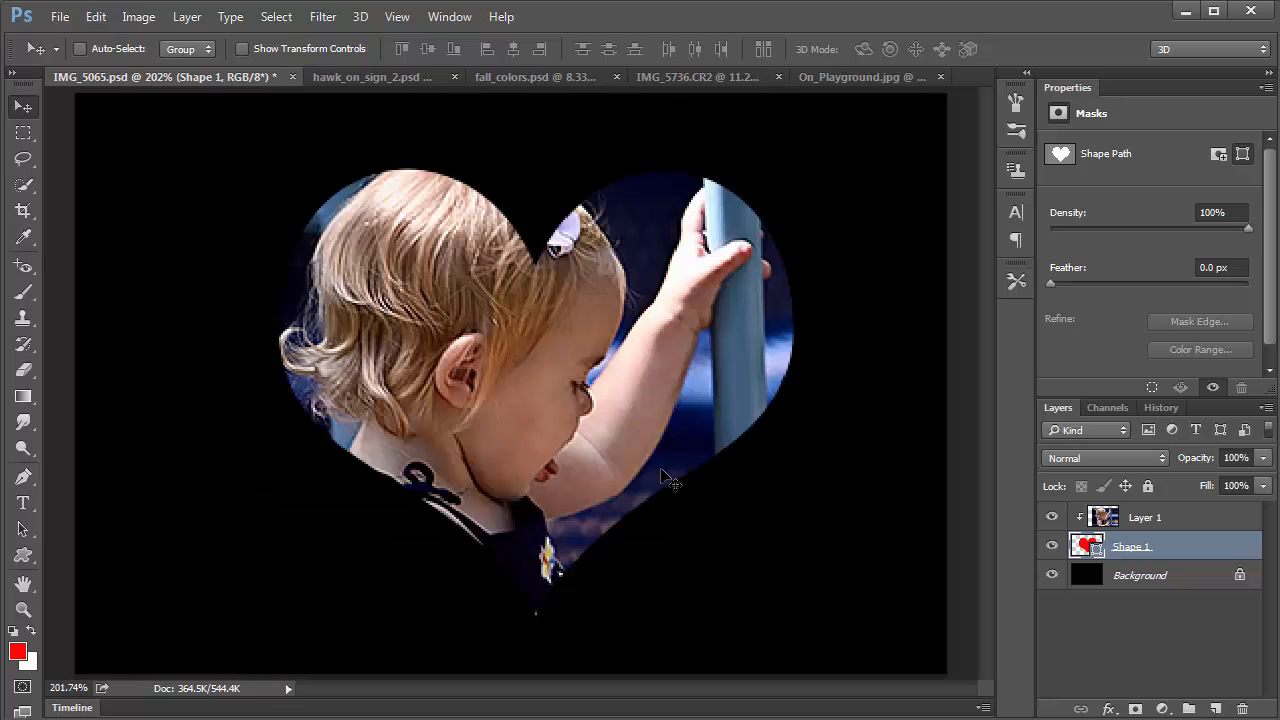
Step: Add a Bevel & Emboss effect to the heart shape layer with the Chisel Hard technique and a 4 px size
{"action": "left_click", "coordinate": [1108, 709]}
{"action": "left_click", "coordinate": [1157, 533]}
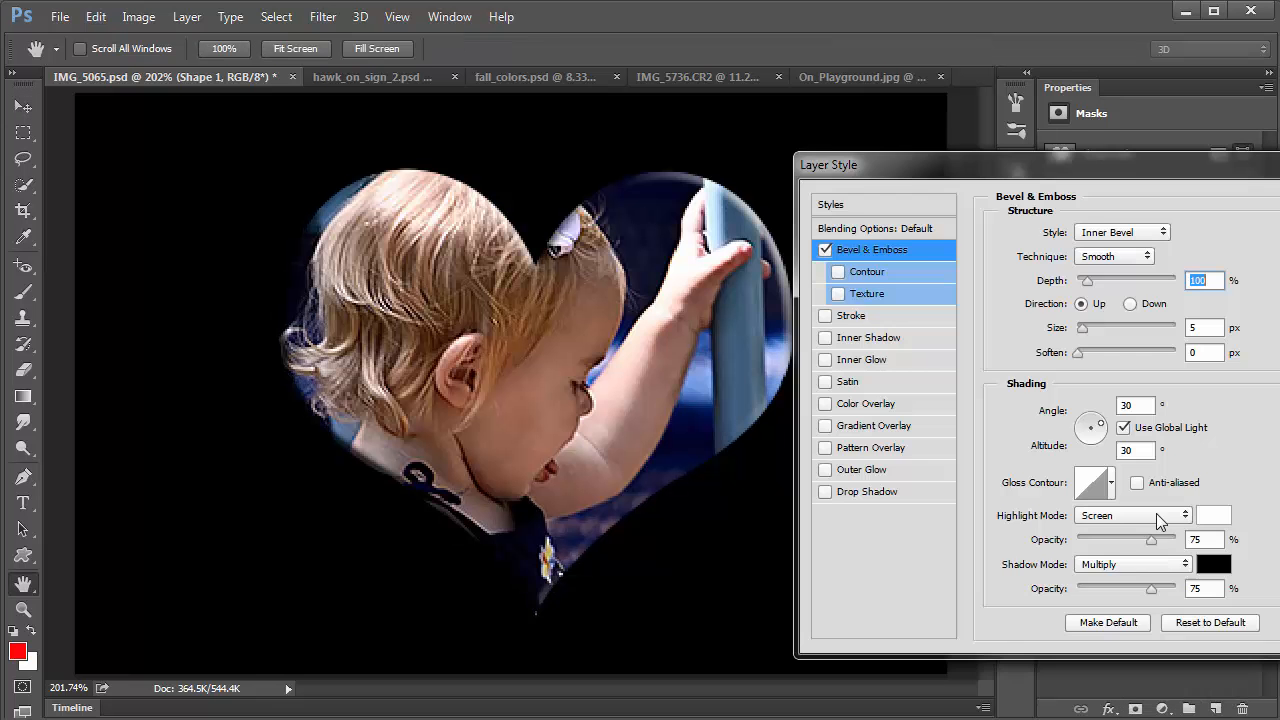
{"action": "left_click_drag", "start_coordinate": [1085, 179], "coordinate": [943, 216]}
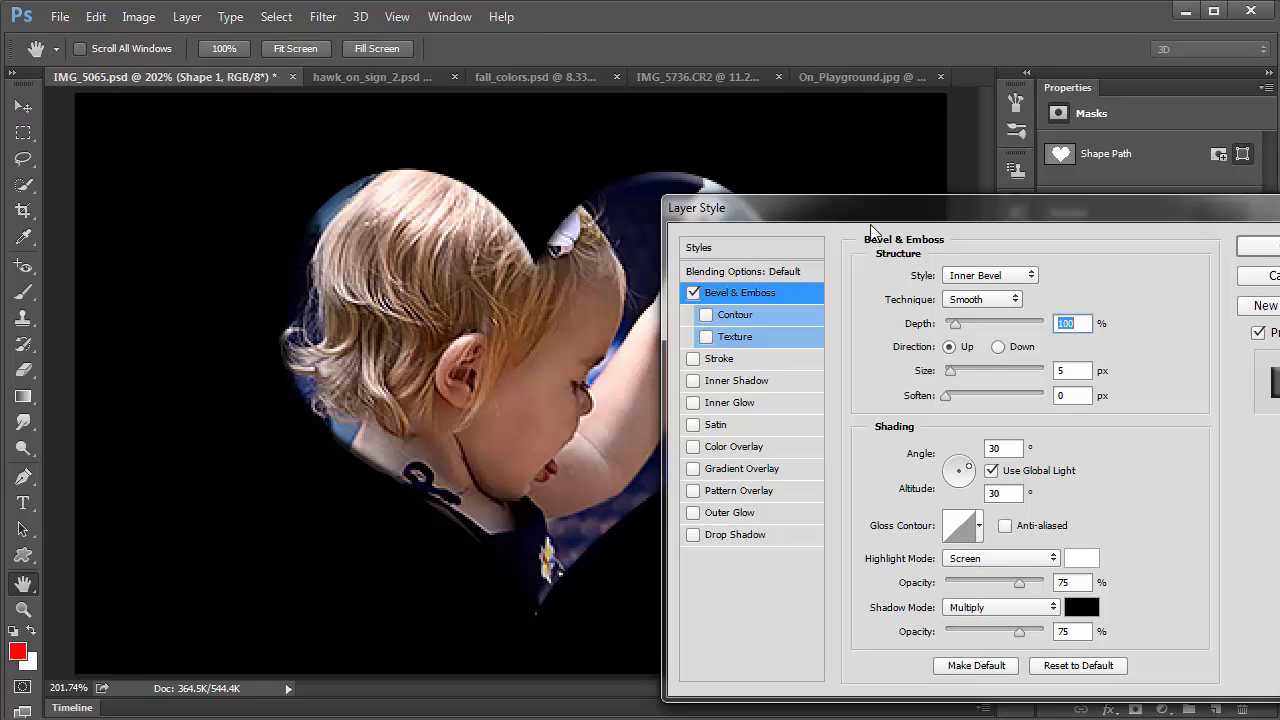
{"action": "left_click", "coordinate": [982, 306]}
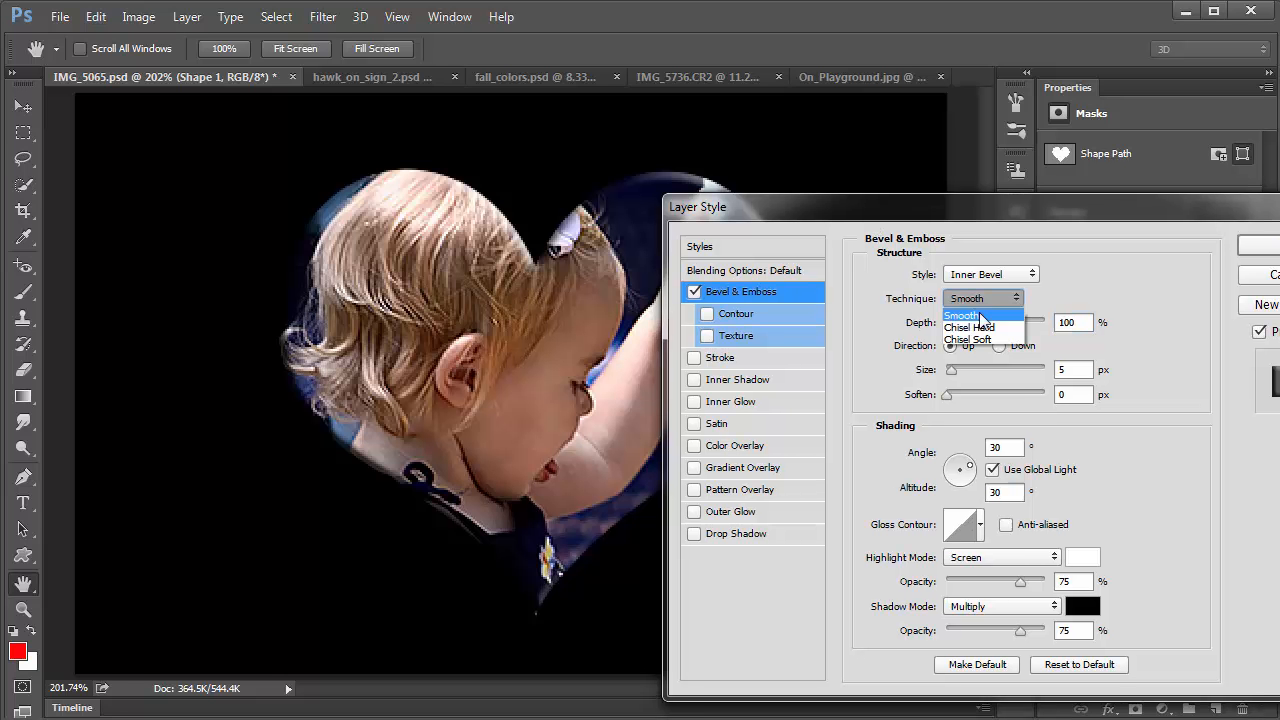
{"action": "left_click", "coordinate": [980, 327]}
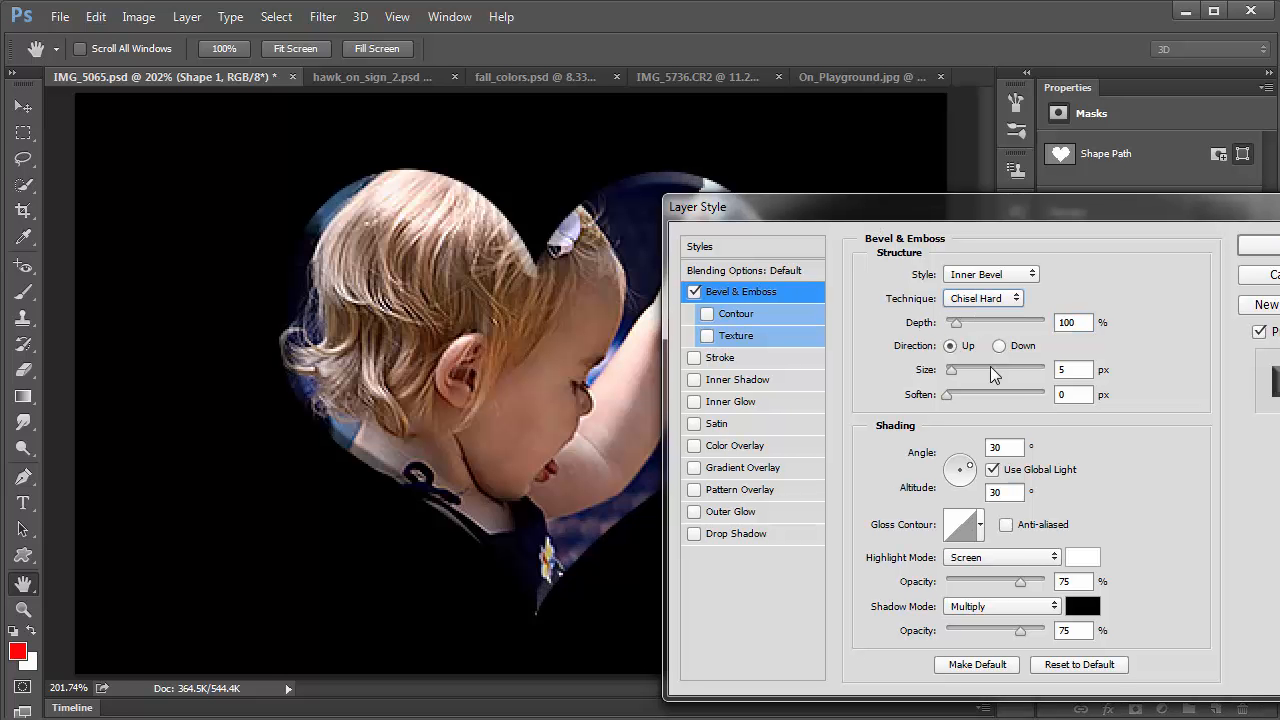
{"action": "left_click_drag", "start_coordinate": [980, 375], "coordinate": [950, 371]}
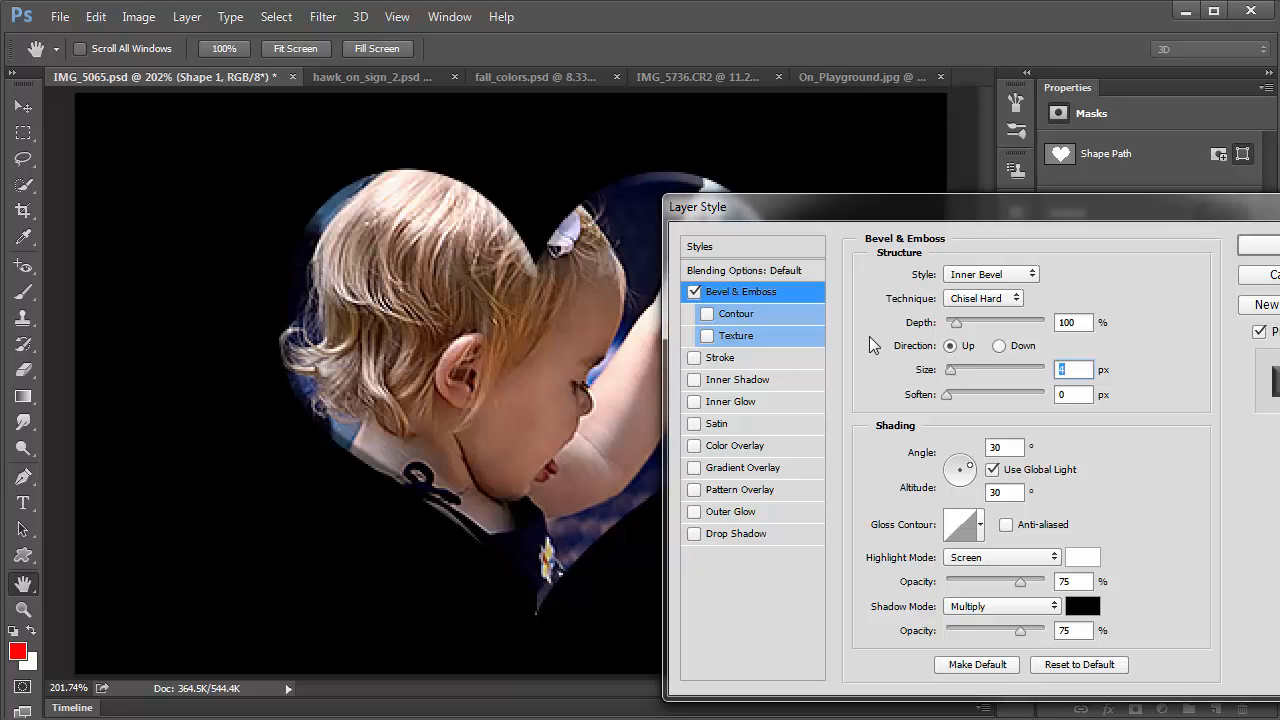
Step: Enable the Contour option of the bevel and try several presets, settling on the one with two low peaks
{"action": "left_click", "coordinate": [751, 312]}
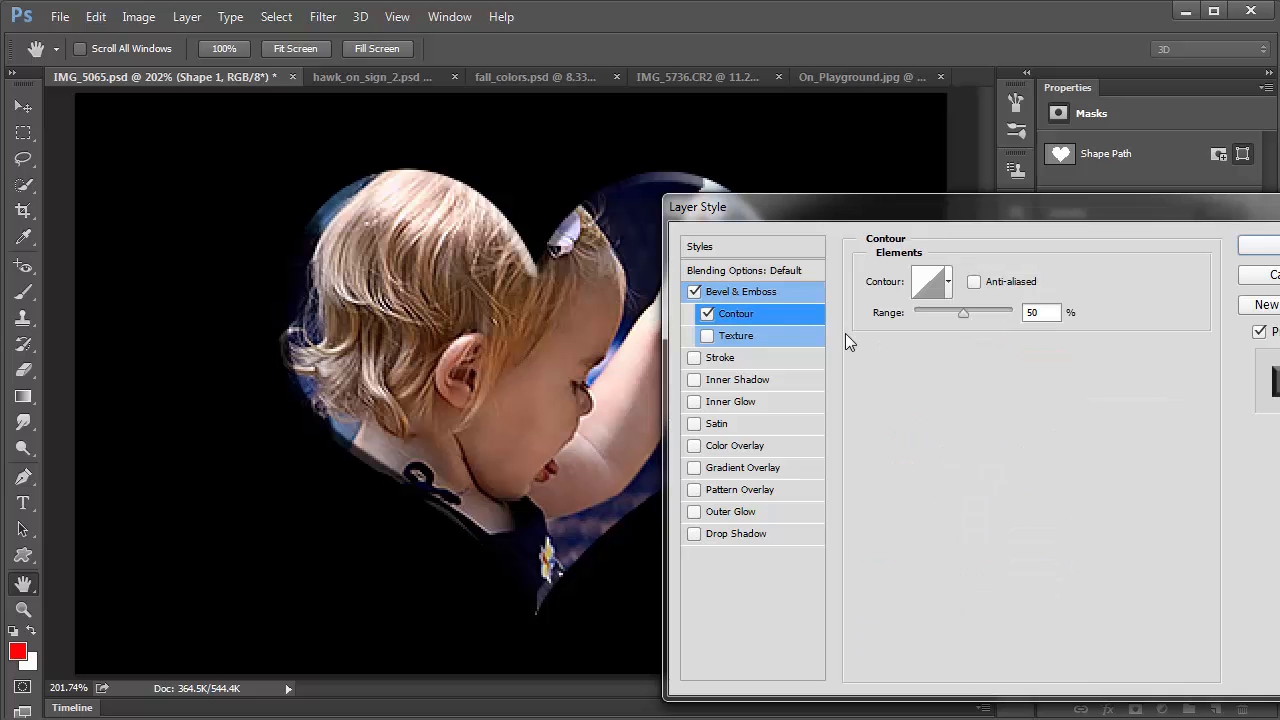
{"action": "left_click", "coordinate": [947, 282]}
{"action": "left_click", "coordinate": [897, 362]}
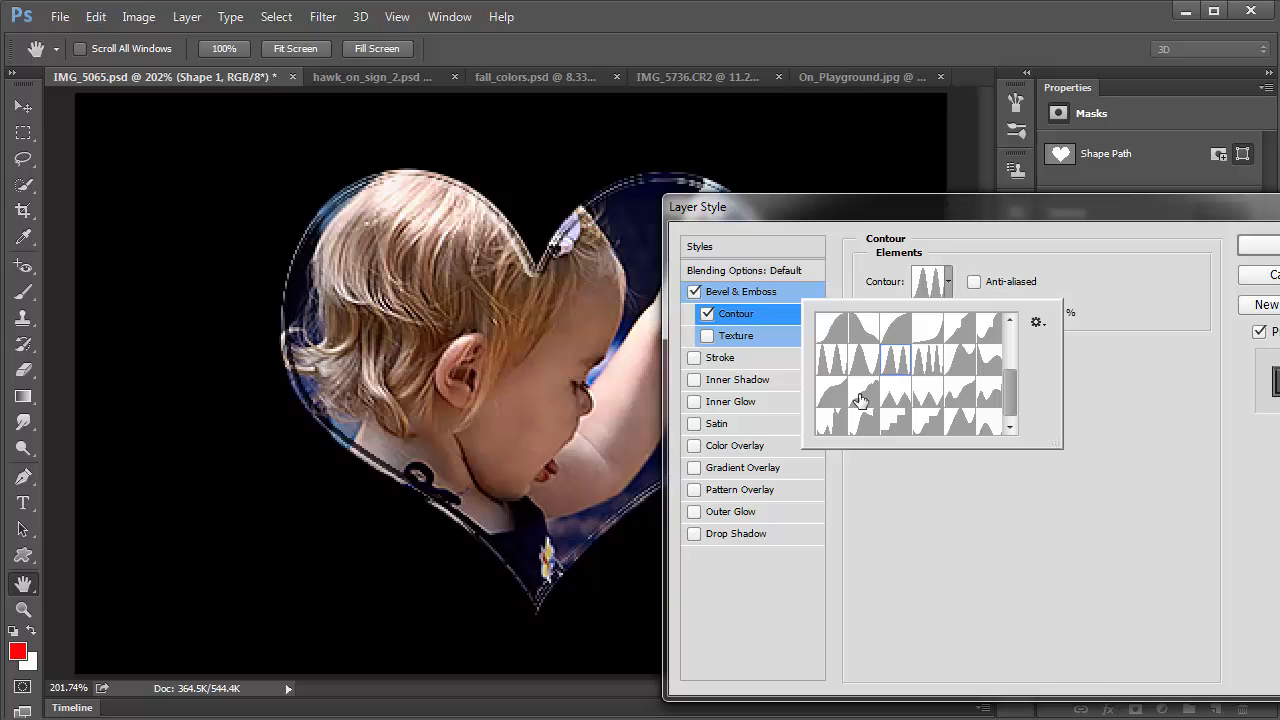
{"action": "left_click", "coordinate": [880, 395]}
{"action": "left_click", "coordinate": [895, 395]}
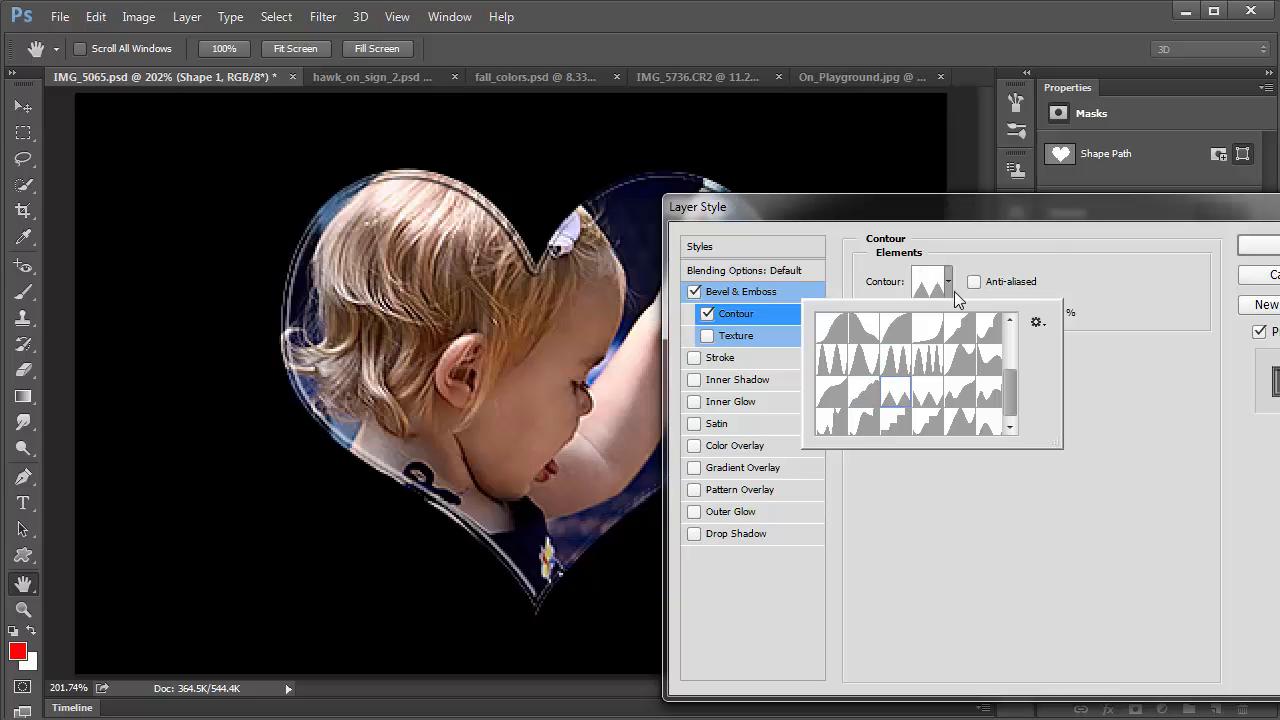
Step: Set the bevel's depth to 286% and its size to 5 px
{"action": "left_click", "coordinate": [755, 290]}
{"action": "left_click_drag", "start_coordinate": [953, 323], "coordinate": [966, 321]}
{"action": "mouse_move", "coordinate": [953, 375]}
{"action": "left_mouse_down"}
{"action": "mouse_move", "coordinate": [964, 394]}
{"action": "mouse_move", "coordinate": [947, 395]}
{"action": "left_mouse_up"}
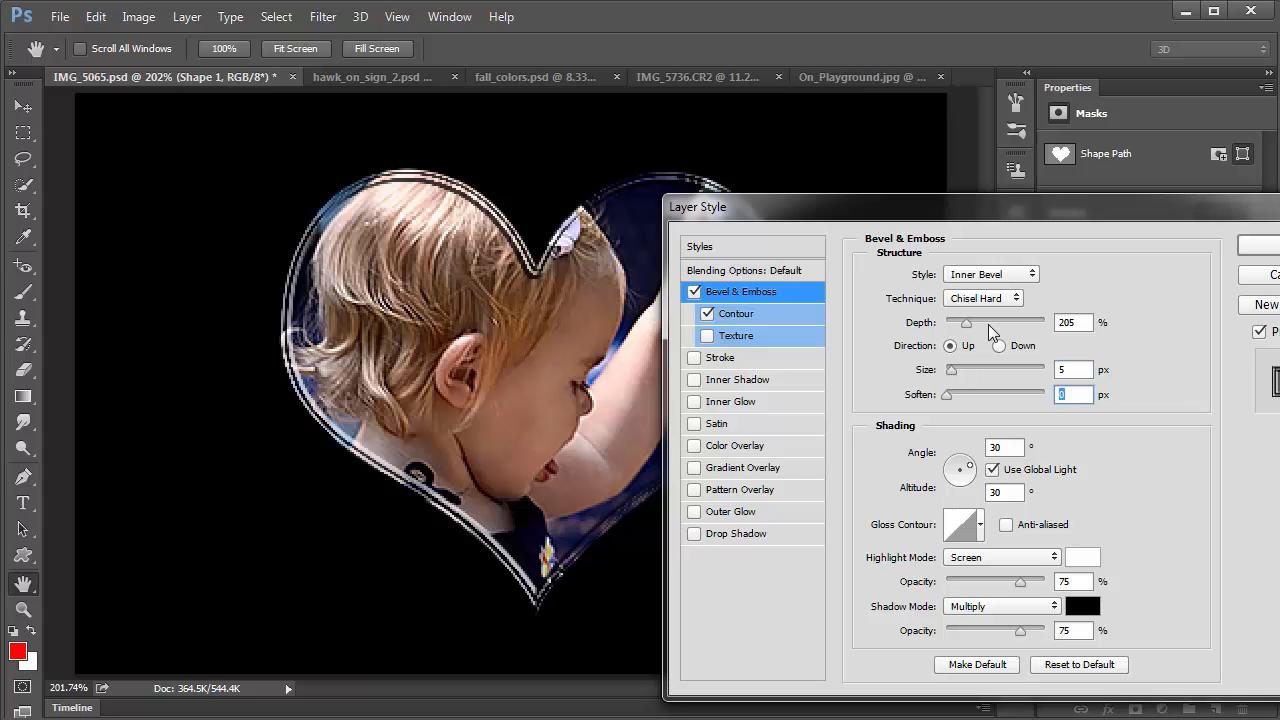
{"action": "left_click_drag", "start_coordinate": [966, 322], "coordinate": [974, 322]}
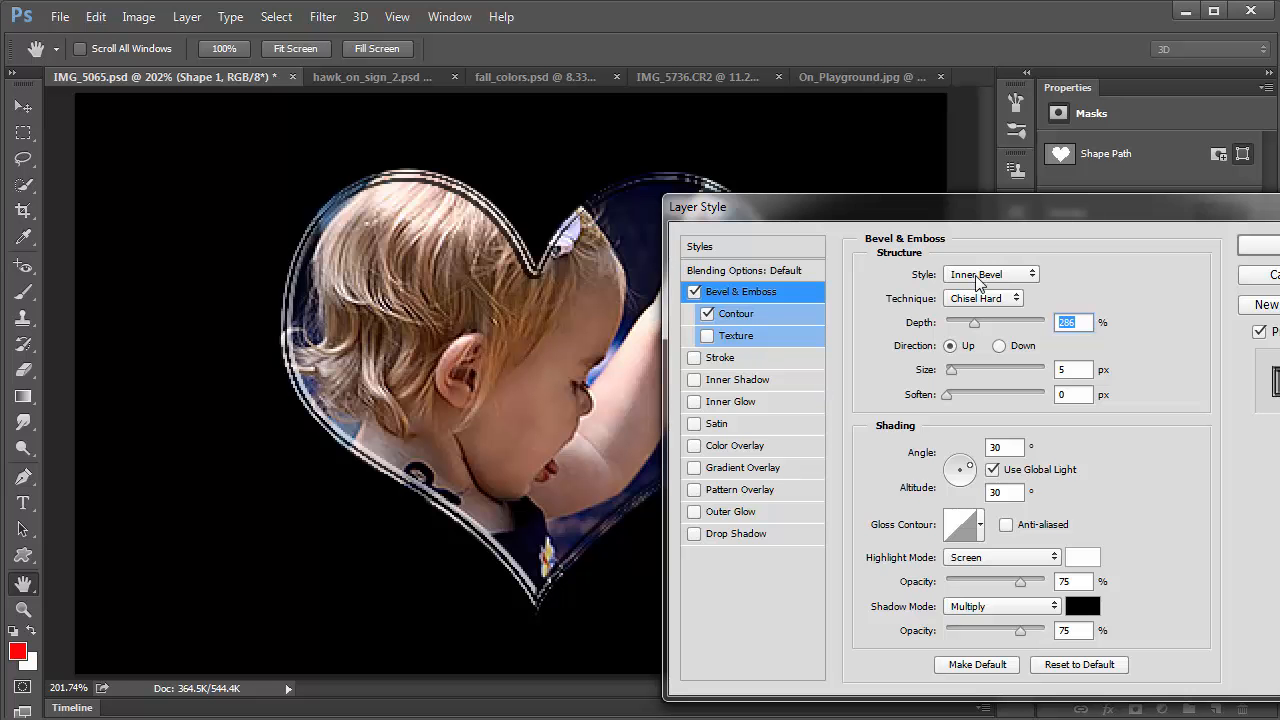
Step: Try the Stroke, Gradient Overlay and Color Overlay effects on the heart, switching each one off again
{"action": "left_click", "coordinate": [694, 358]}
{"action": "left_click", "coordinate": [694, 358]}
{"action": "left_click_drag", "start_coordinate": [898, 210], "coordinate": [1013, 104]}
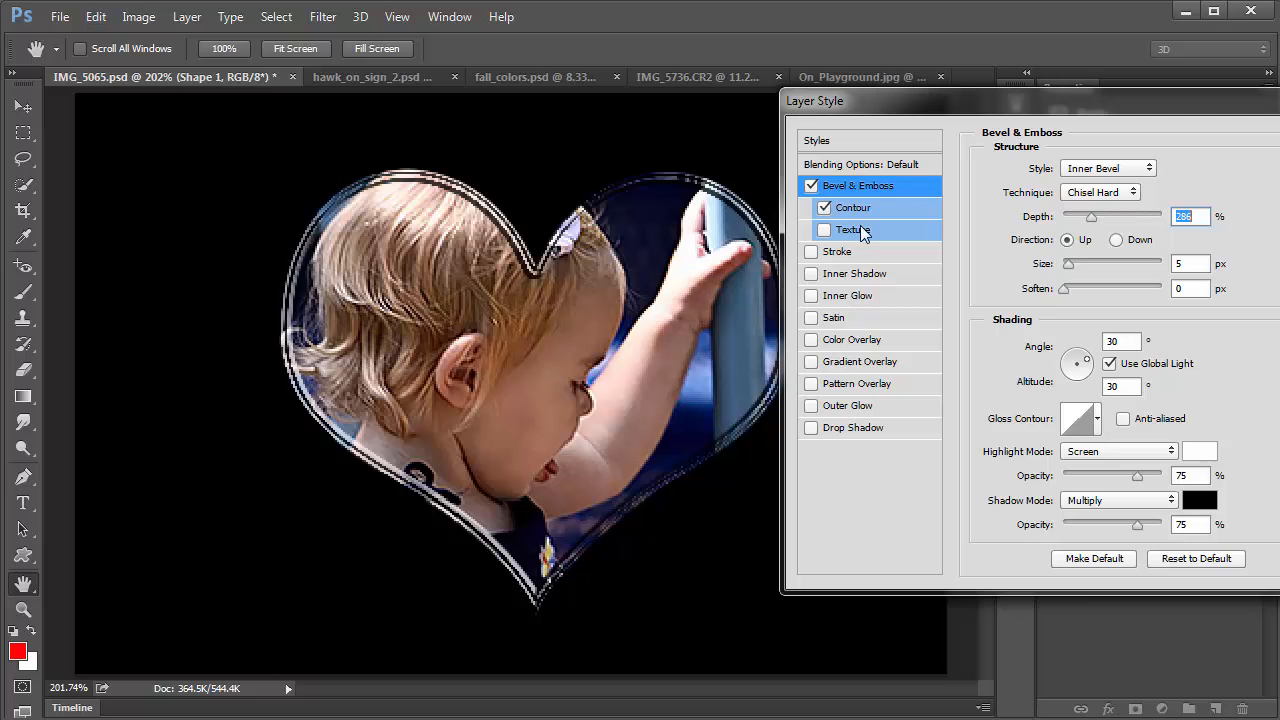
{"action": "left_click", "coordinate": [813, 362]}
{"action": "left_click", "coordinate": [812, 362]}
{"action": "left_click", "coordinate": [811, 340]}
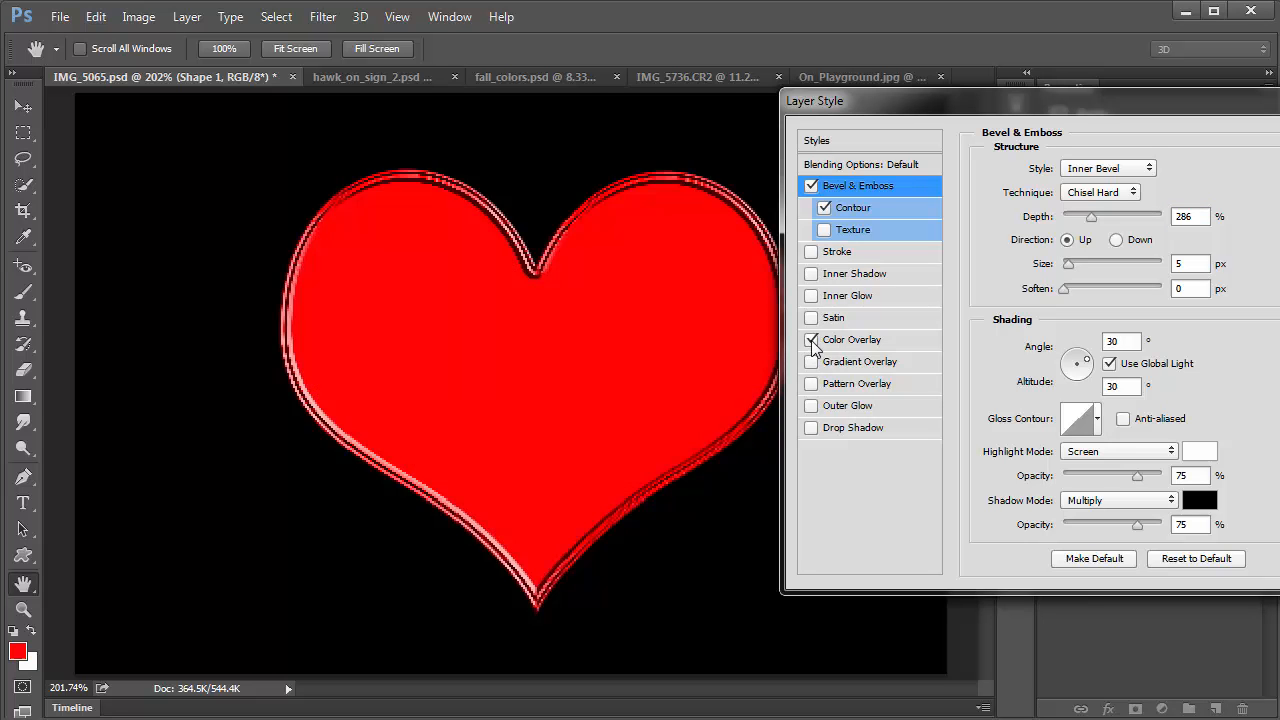
{"action": "left_click", "coordinate": [811, 340]}
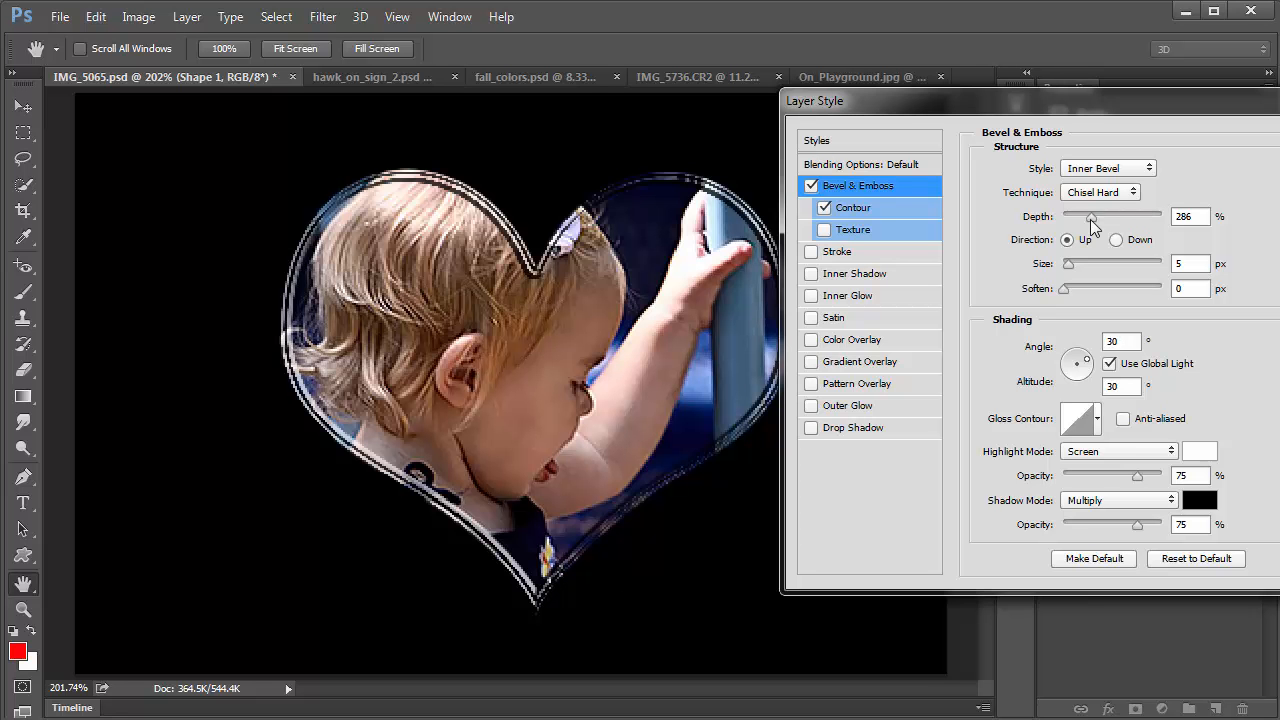
Step: Reduce the bevel's depth to 83% and append the Contours set to the available contour presets
{"action": "mouse_move", "coordinate": [1088, 219]}
{"action": "left_mouse_down"}
{"action": "mouse_move", "coordinate": [1101, 211]}
{"action": "mouse_move", "coordinate": [1071, 213]}
{"action": "left_mouse_up"}
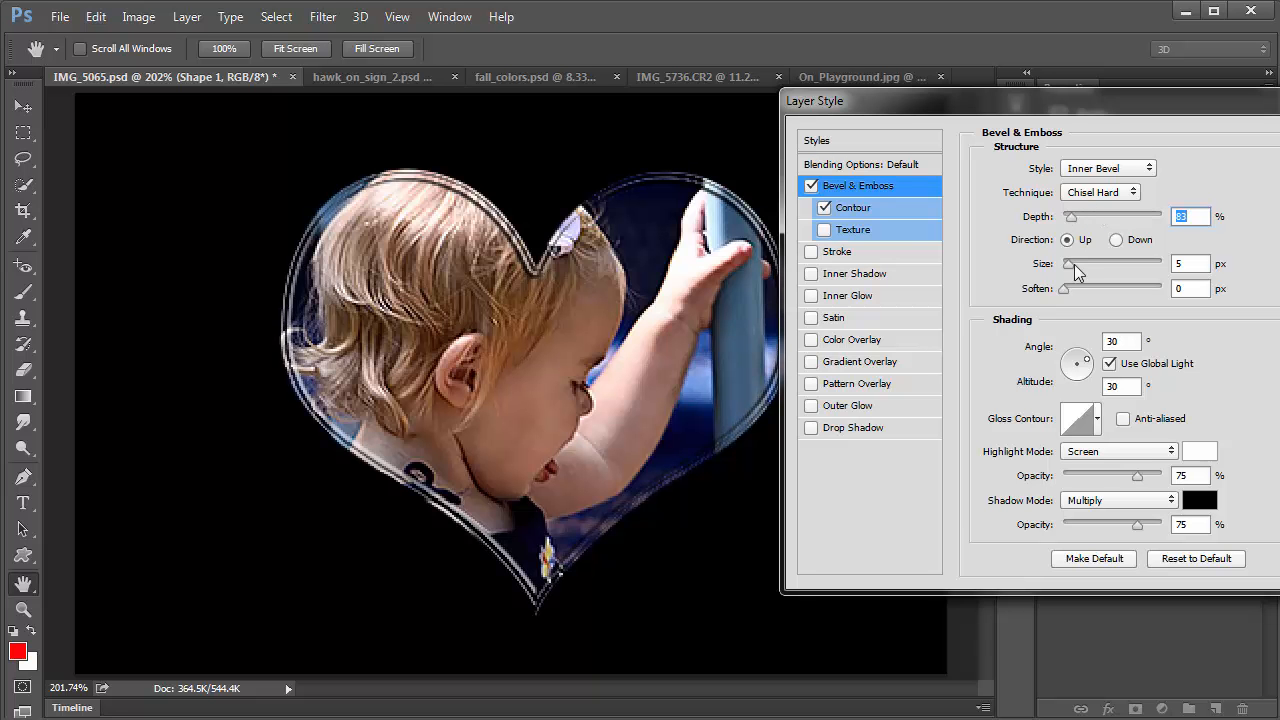
{"action": "left_click_drag", "start_coordinate": [1074, 266], "coordinate": [1068, 266]}
{"action": "left_click", "coordinate": [872, 209]}
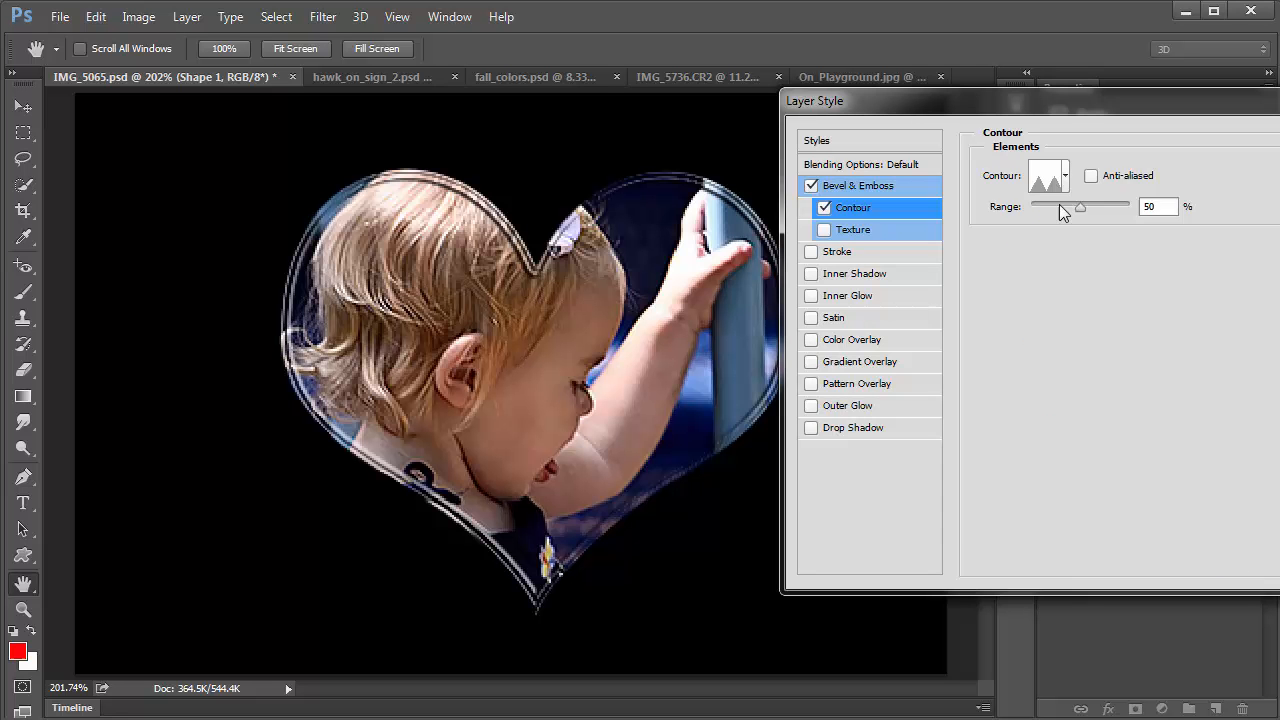
{"action": "left_click", "coordinate": [1066, 176]}
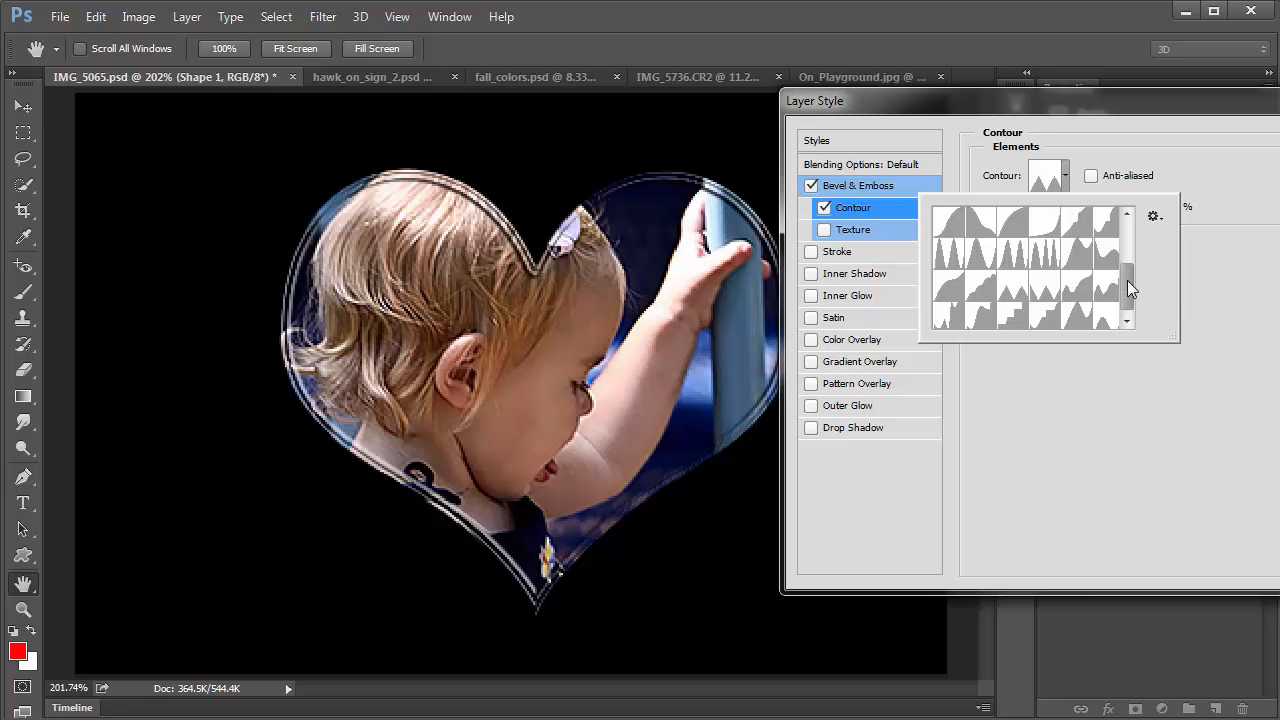
{"action": "left_click", "coordinate": [1155, 216]}
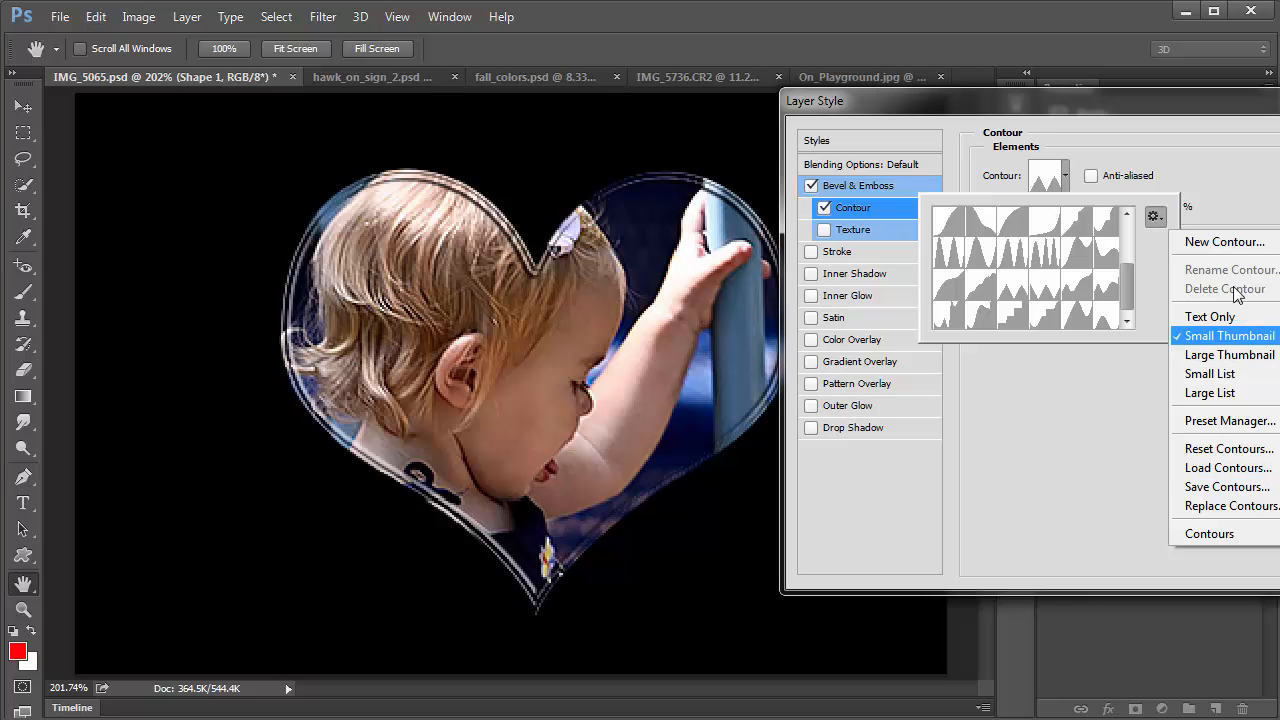
{"action": "left_click", "coordinate": [1212, 530]}
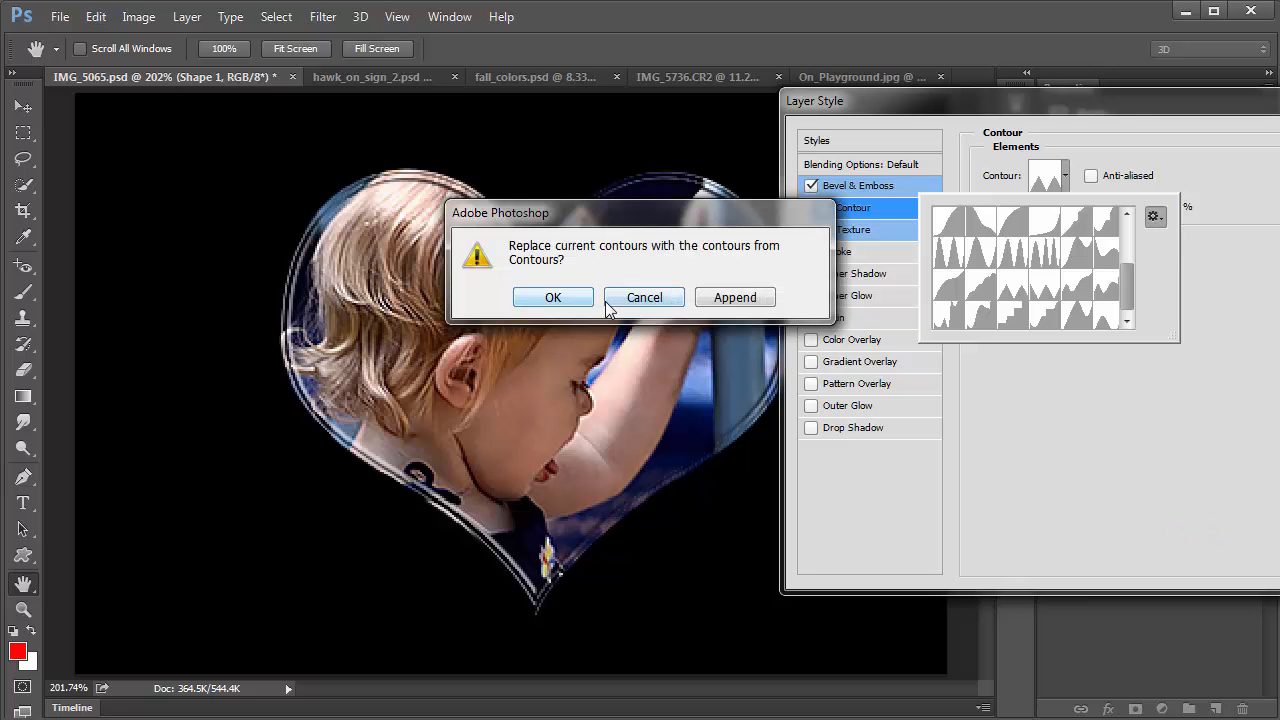
{"action": "left_click", "coordinate": [733, 298]}
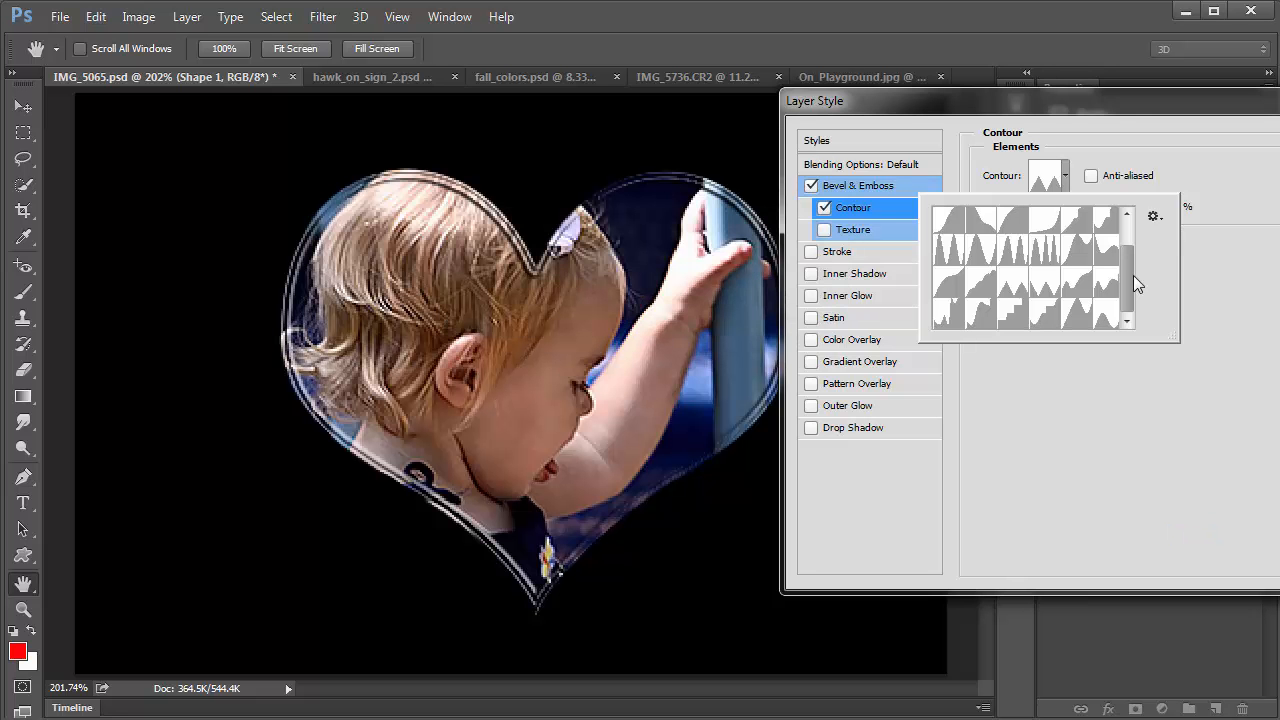
Step: Try several contour presets on the bevel and choose the one with multiple tall, narrow peaks
{"action": "left_click", "coordinate": [1045, 316]}
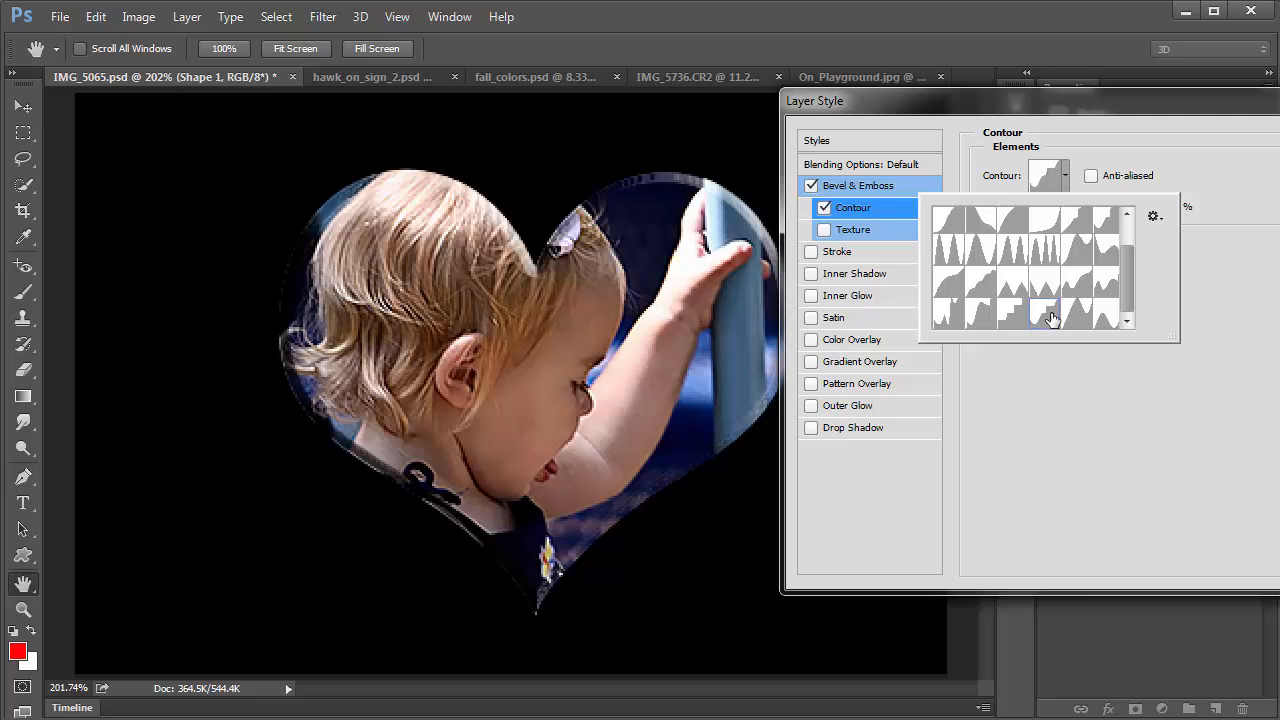
{"action": "left_click", "coordinate": [1016, 318]}
{"action": "left_click", "coordinate": [980, 318]}
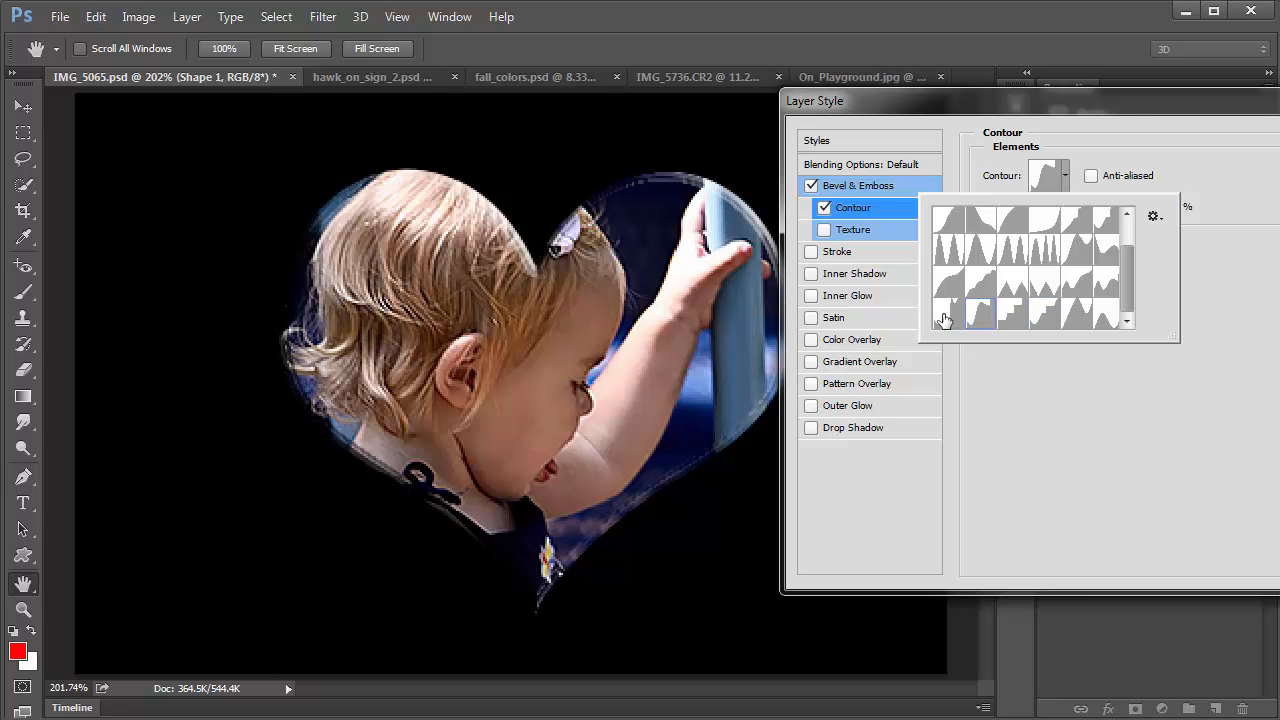
{"action": "left_click", "coordinate": [984, 252]}
{"action": "left_click", "coordinate": [1041, 252]}
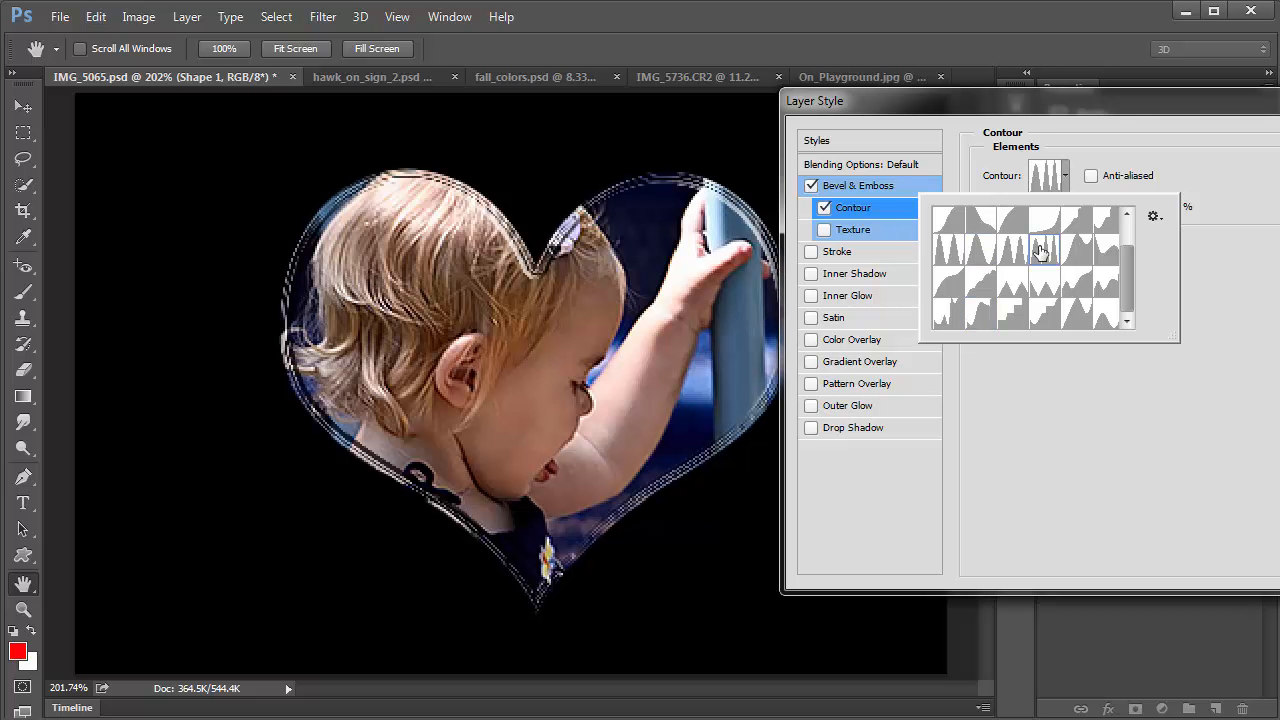
{"action": "left_click", "coordinate": [1210, 247]}
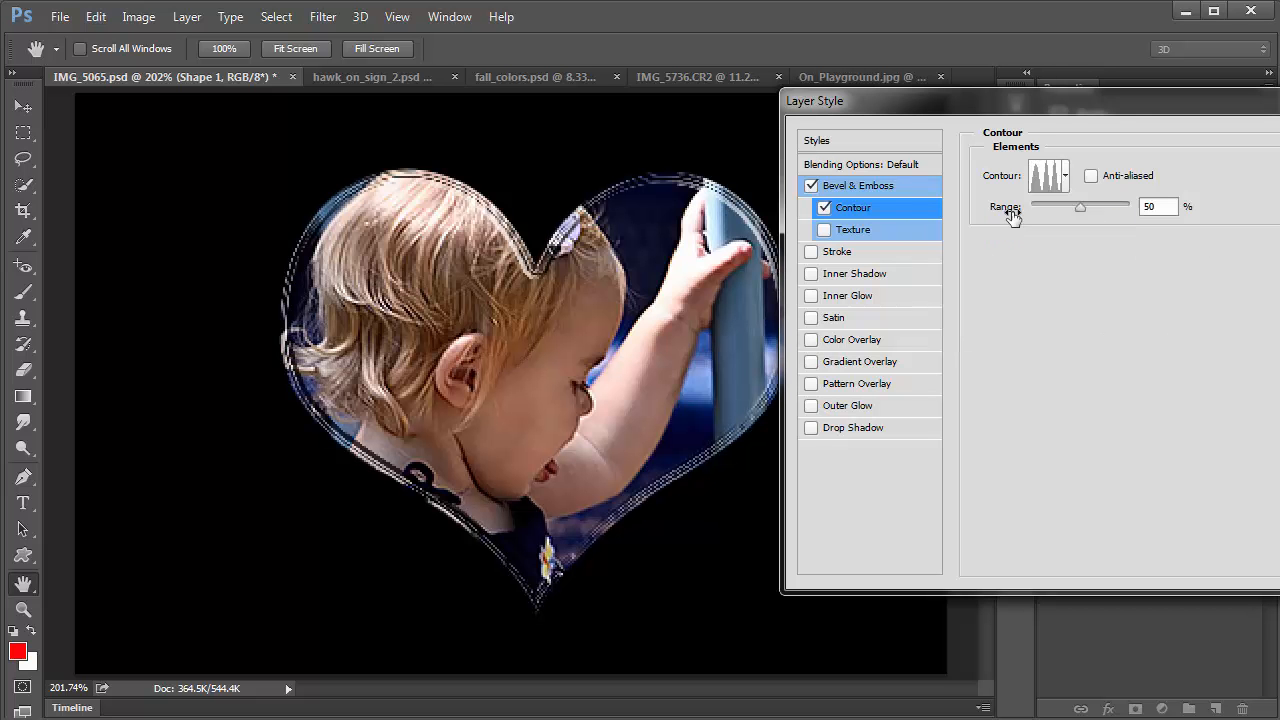
Step: Set the bevel's depth to 307% and its size to 4 px
{"action": "left_click", "coordinate": [854, 183]}
{"action": "left_click_drag", "start_coordinate": [1072, 216], "coordinate": [1093, 218]}
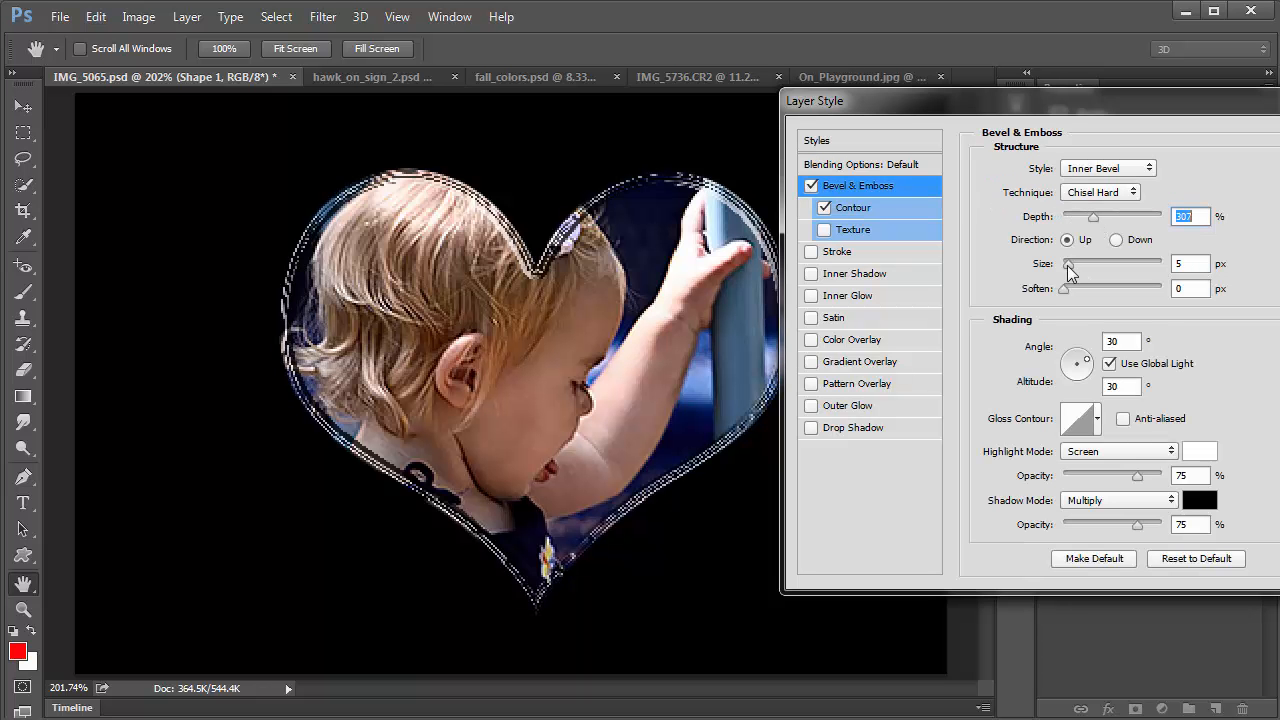
{"action": "left_click", "coordinate": [1068, 265]}
{"action": "left_click_drag", "start_coordinate": [1068, 266], "coordinate": [1067, 268]}
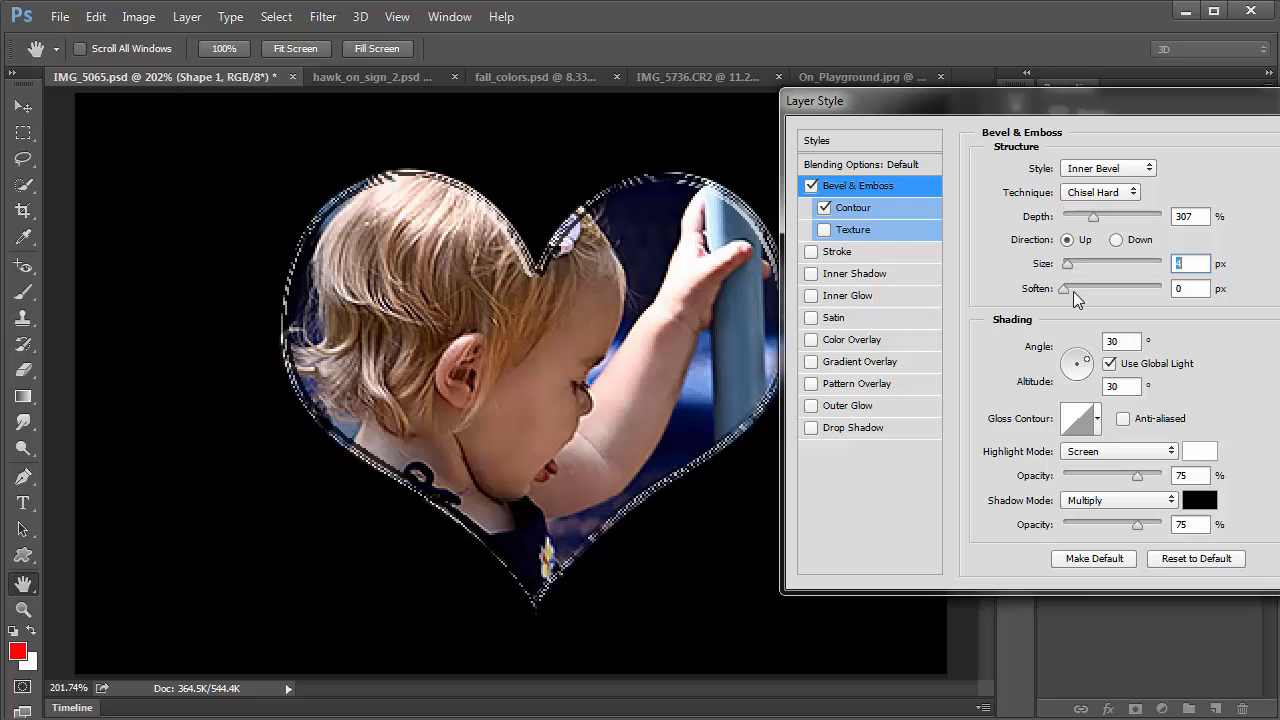
Step: Try the Chisel Soft technique for the bevel and switch the technique to Smooth
{"action": "left_click", "coordinate": [1102, 191]}
{"action": "left_click", "coordinate": [1098, 237]}
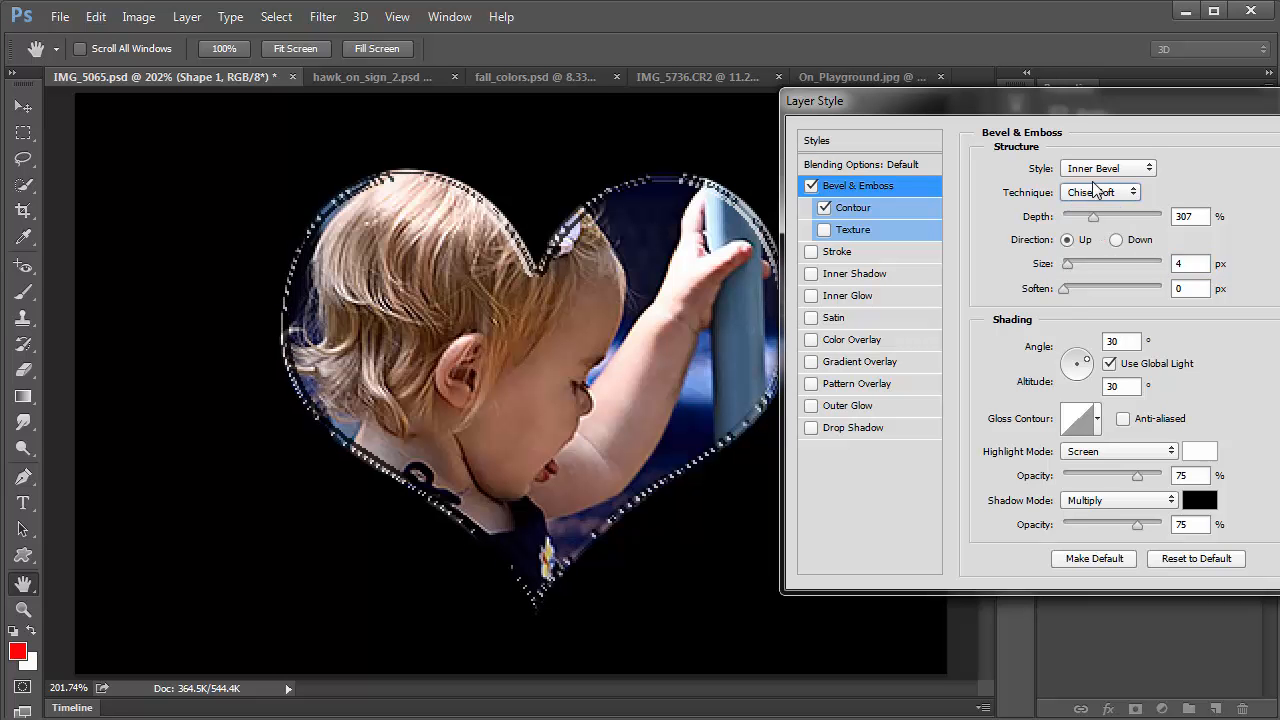
{"action": "left_click", "coordinate": [1096, 193]}
{"action": "left_click", "coordinate": [1103, 202]}
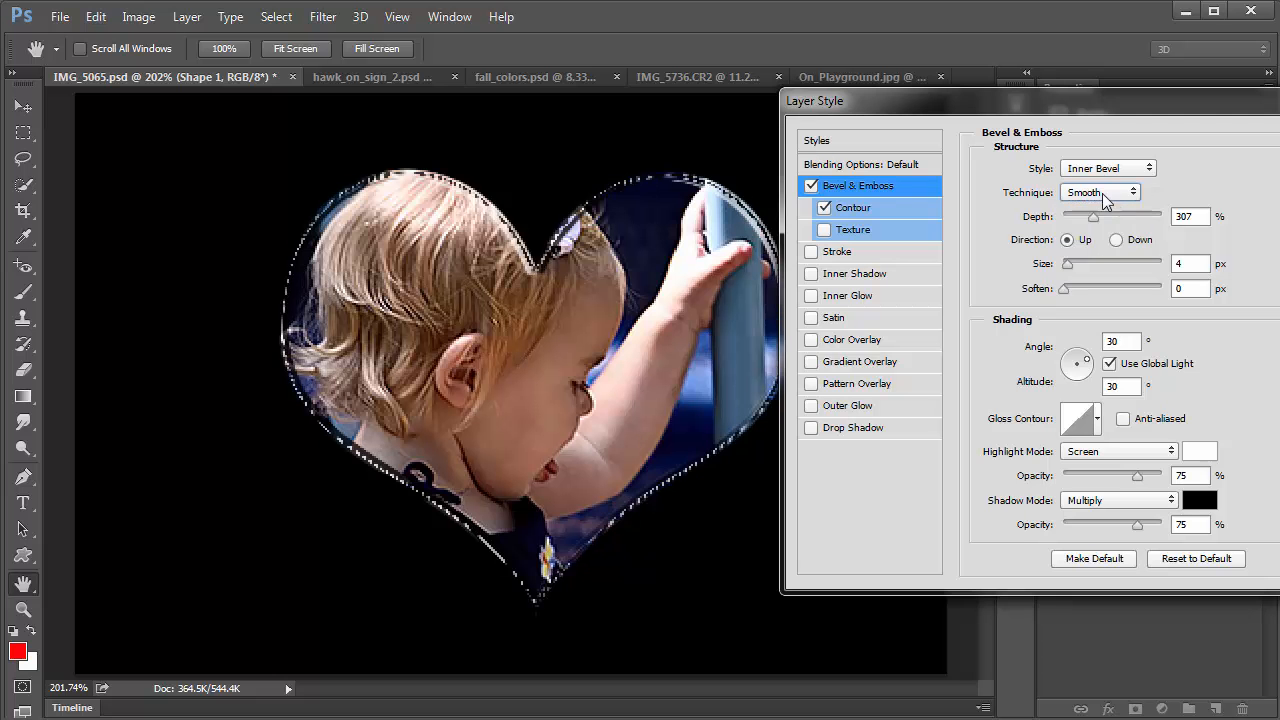
Step: Change the bevel style to Outer Bevel with a size of 13 px and apply the layer style to the heart
{"action": "left_click", "coordinate": [1106, 168]}
{"action": "left_click", "coordinate": [1103, 189]}
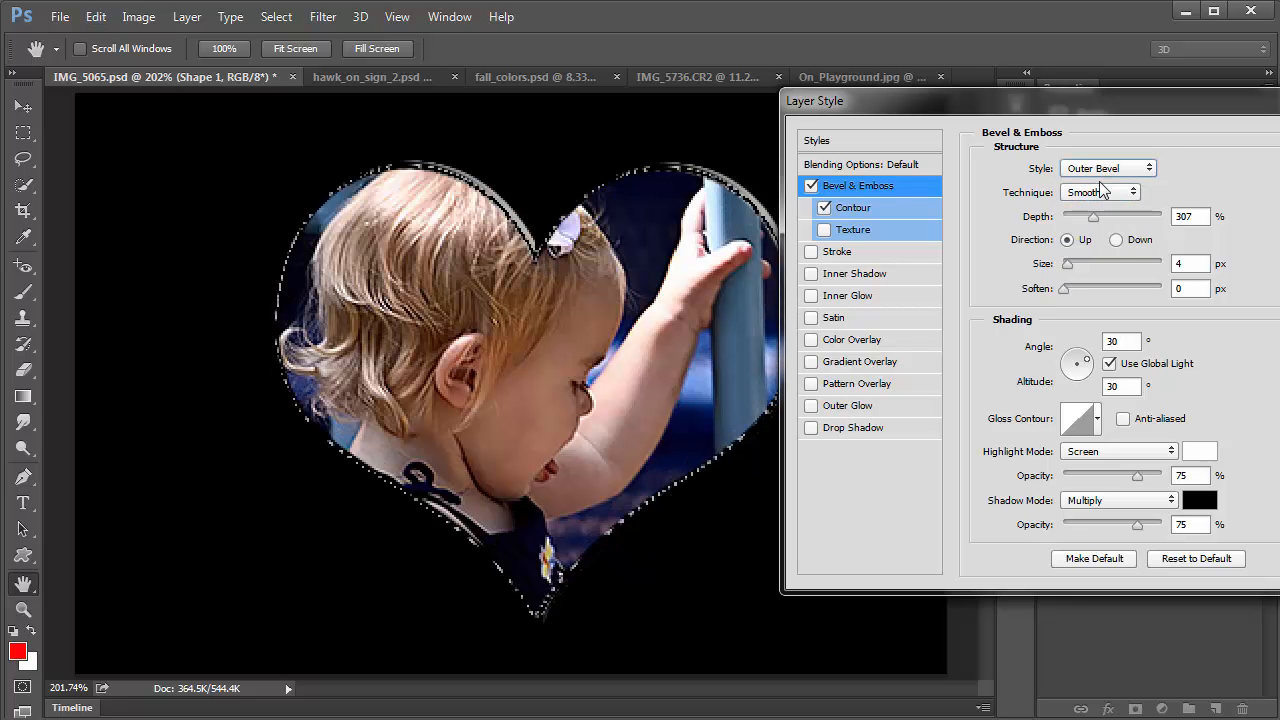
{"action": "left_click", "coordinate": [1073, 263]}
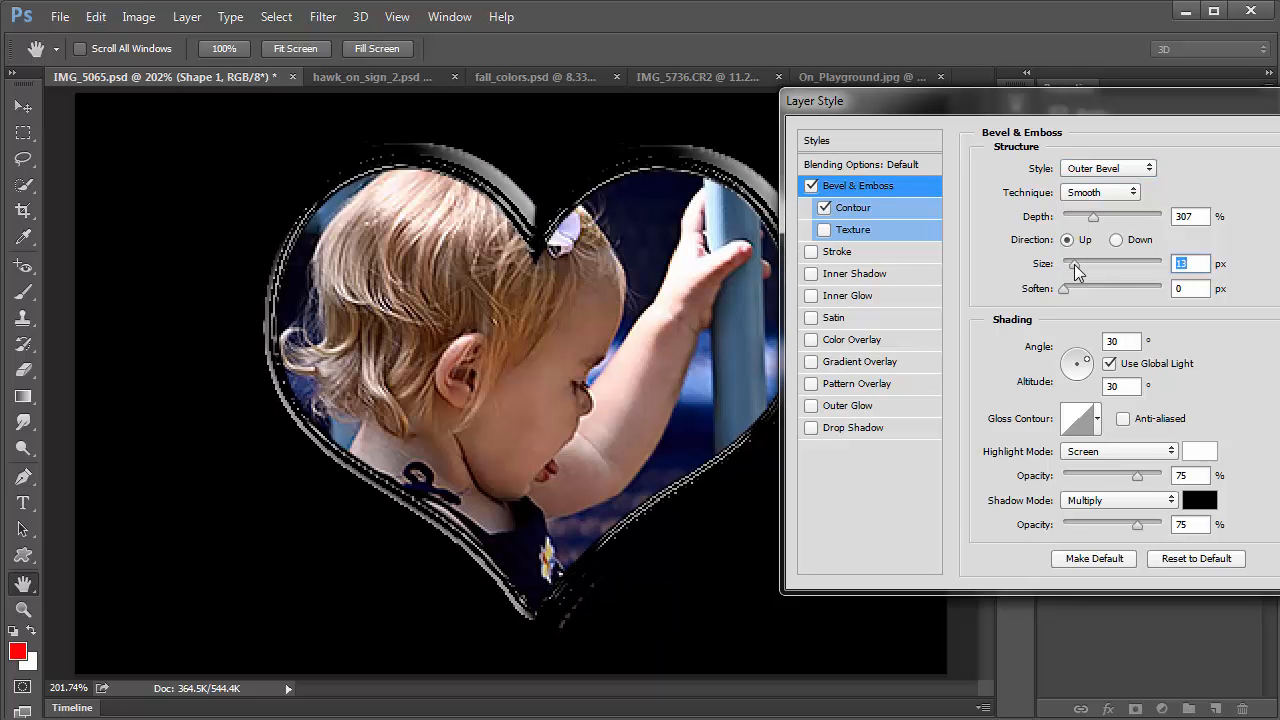
{"action": "left_click_drag", "start_coordinate": [1263, 98], "coordinate": [1088, 98]}
{"action": "left_click", "coordinate": [1222, 140]}
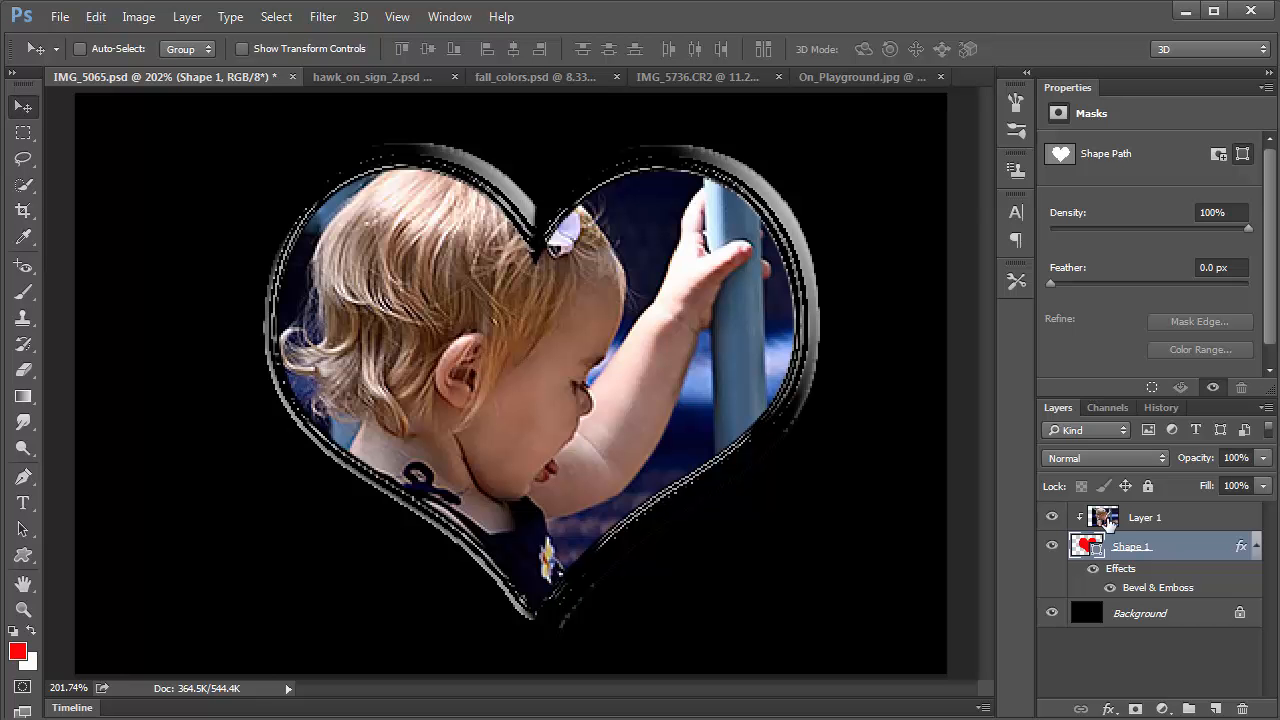
Step: Select the clipped photo layer and shift the photo up about 0.236 in and slightly left within the heart
{"action": "left_click", "coordinate": [1105, 518]}
{"action": "left_click_drag", "start_coordinate": [610, 432], "coordinate": [606, 396]}
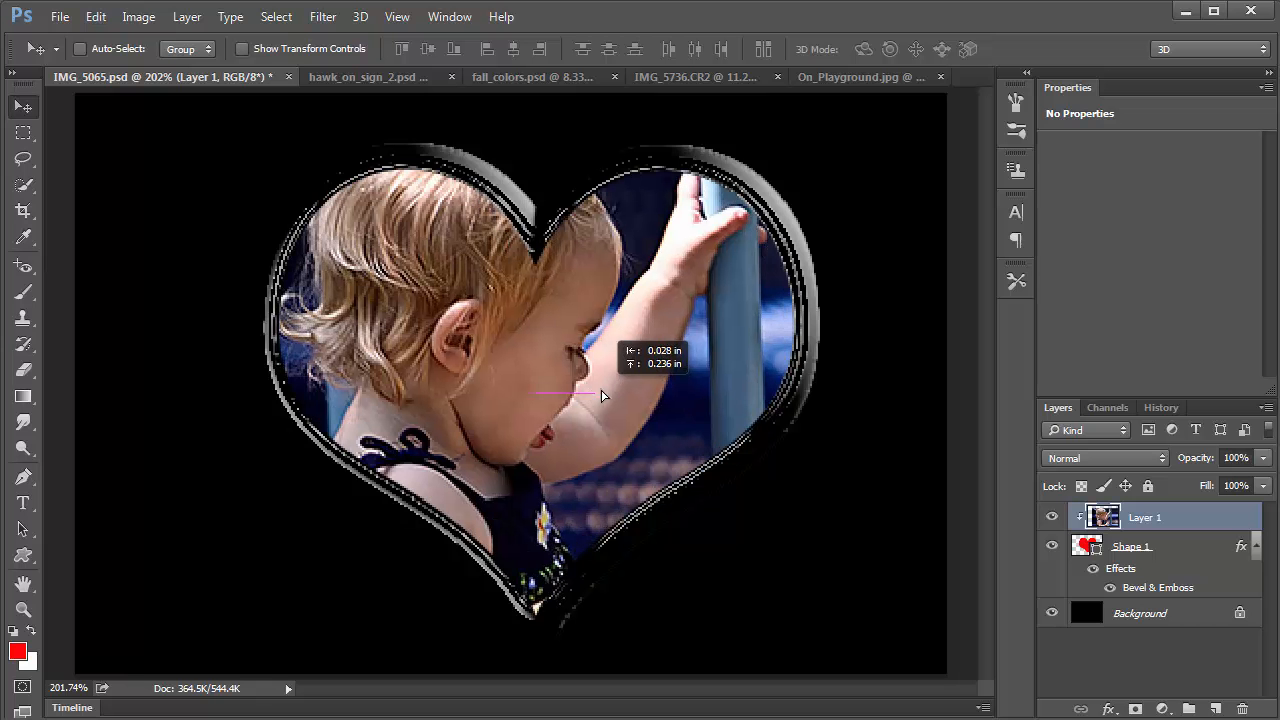